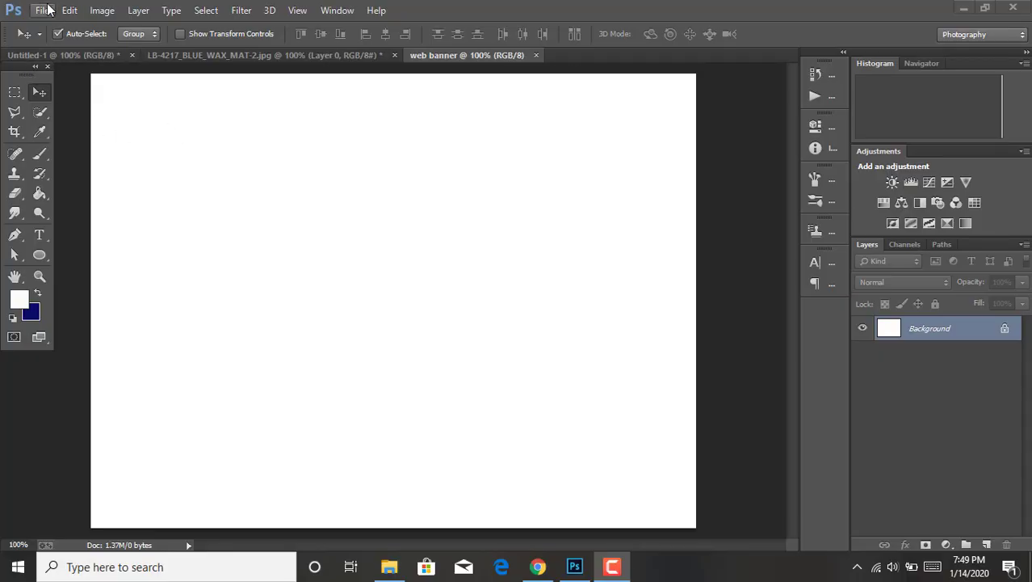
Start a new document named 'web banner' using the Web preset.
left_click(42, 10)
left_click(57, 27)
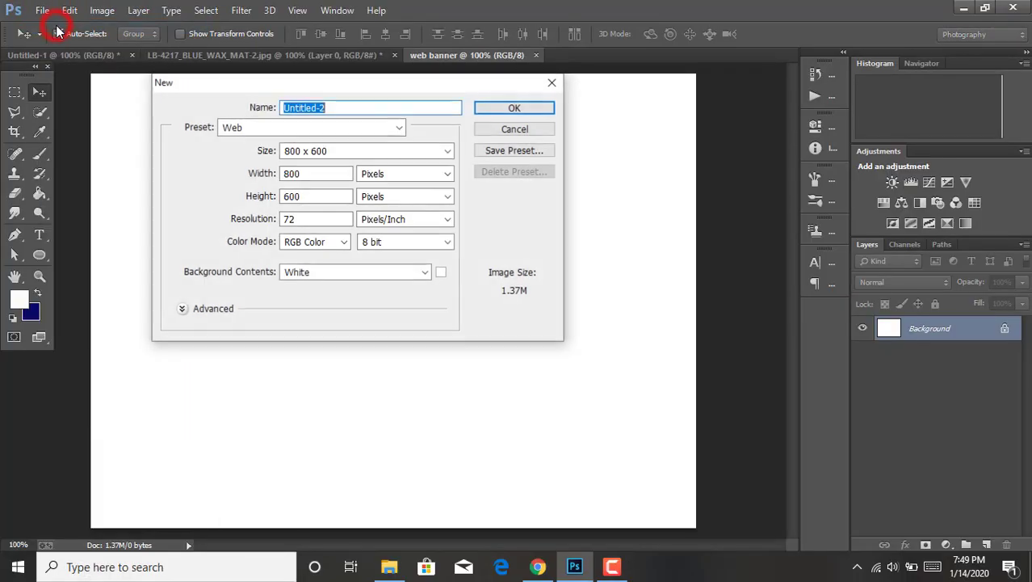
left_click(353, 107)
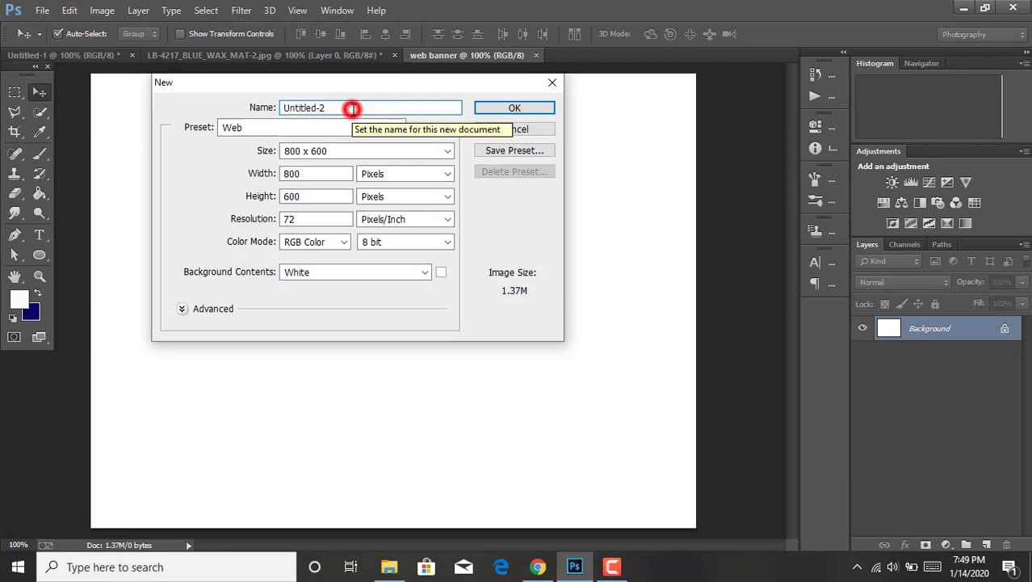
key("BackSpace")
type("web banner")
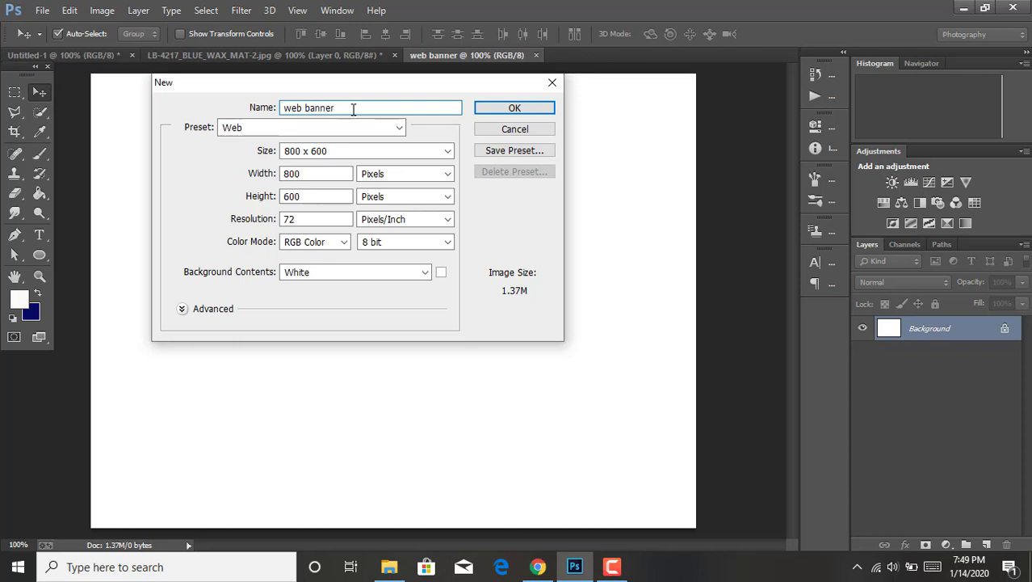
left_click(365, 127)
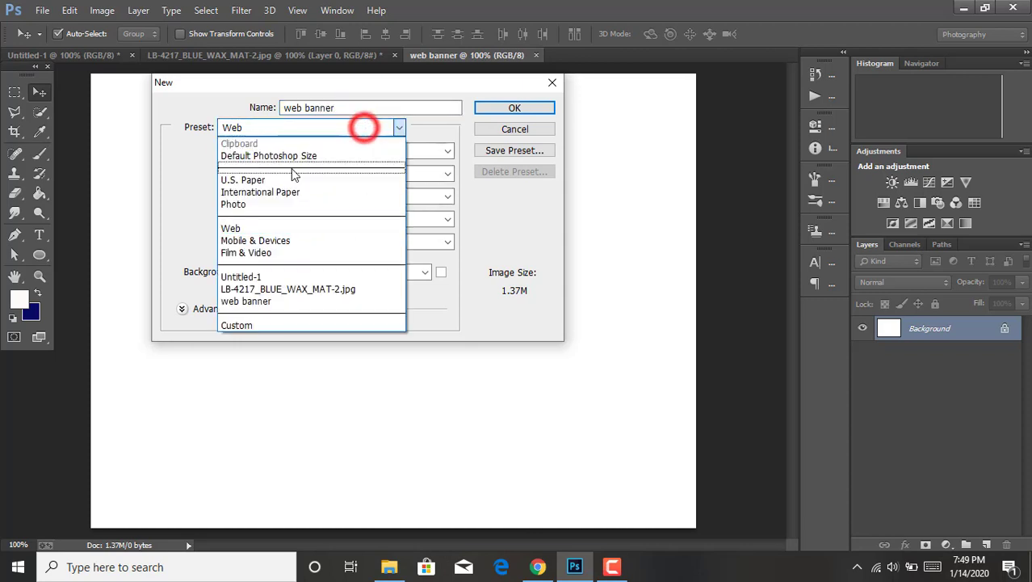
left_click(251, 226)
Set the size to 728 × 210 px, create the document and dock its tab.
left_click(316, 174)
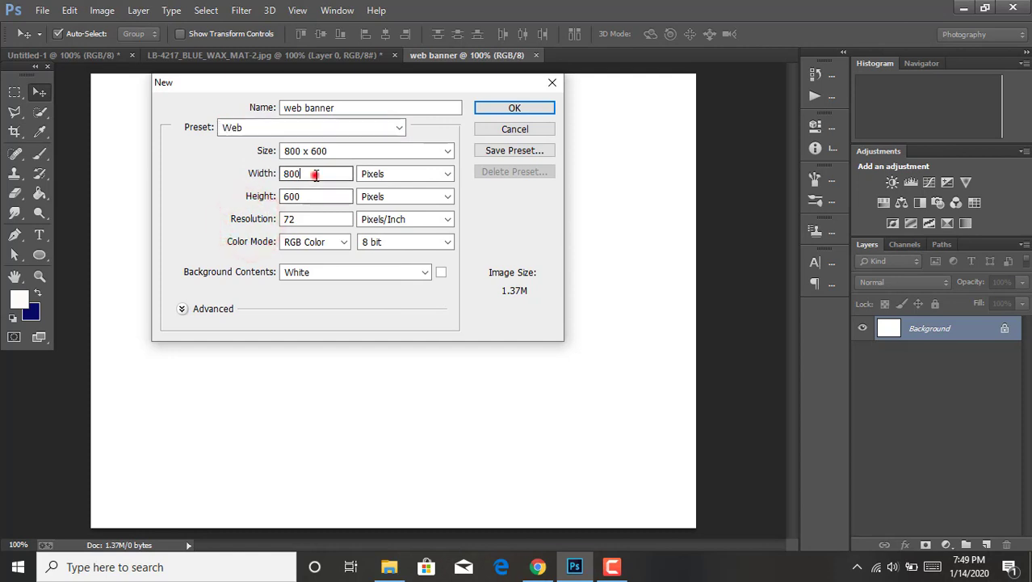
key("BackSpace")
key("BackSpace")
key("BackSpace")
type("728")
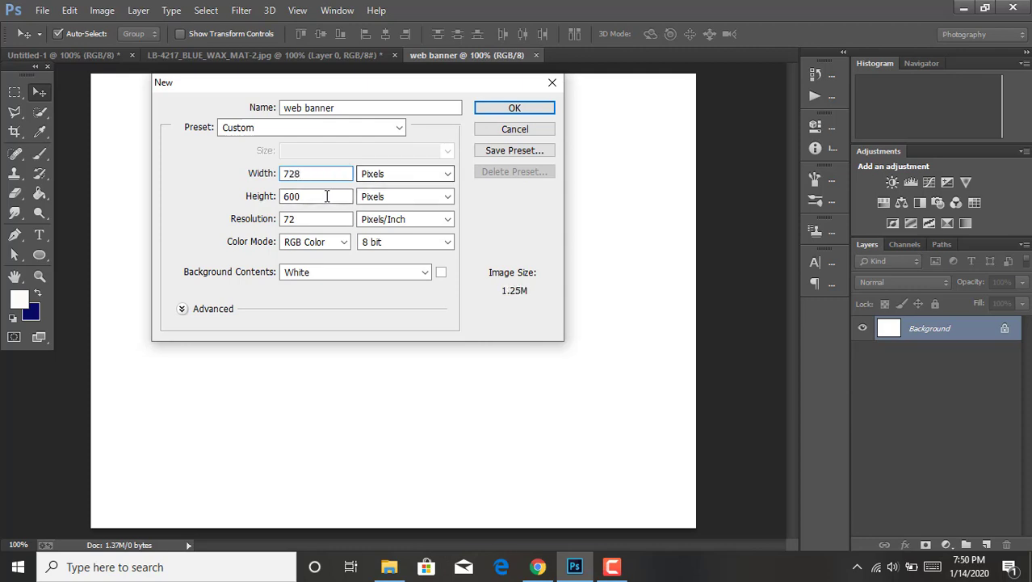
left_click(327, 195)
key("BackSpace")
key("BackSpace")
key("BackSpace")
type("210")
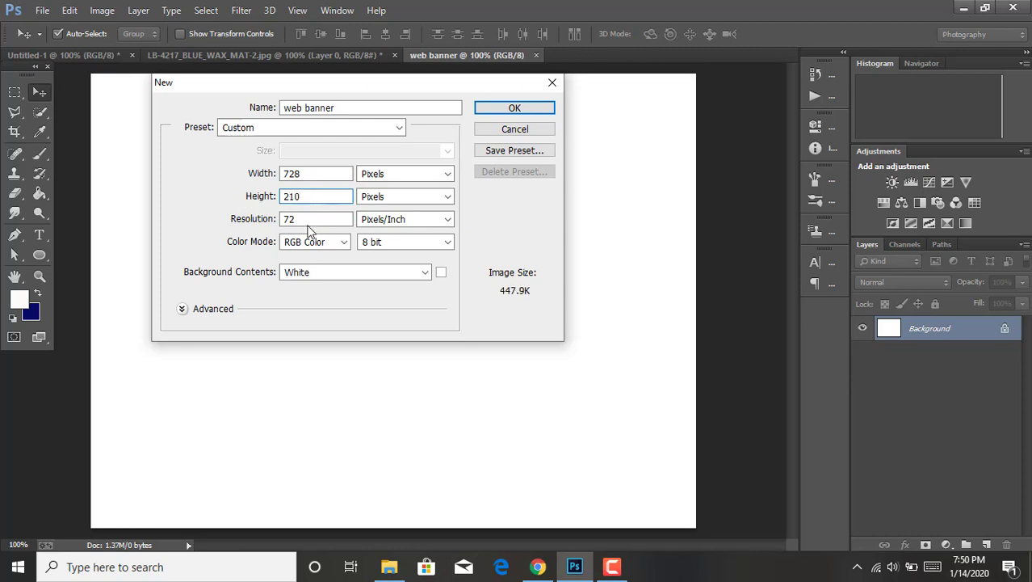
left_click(505, 113)
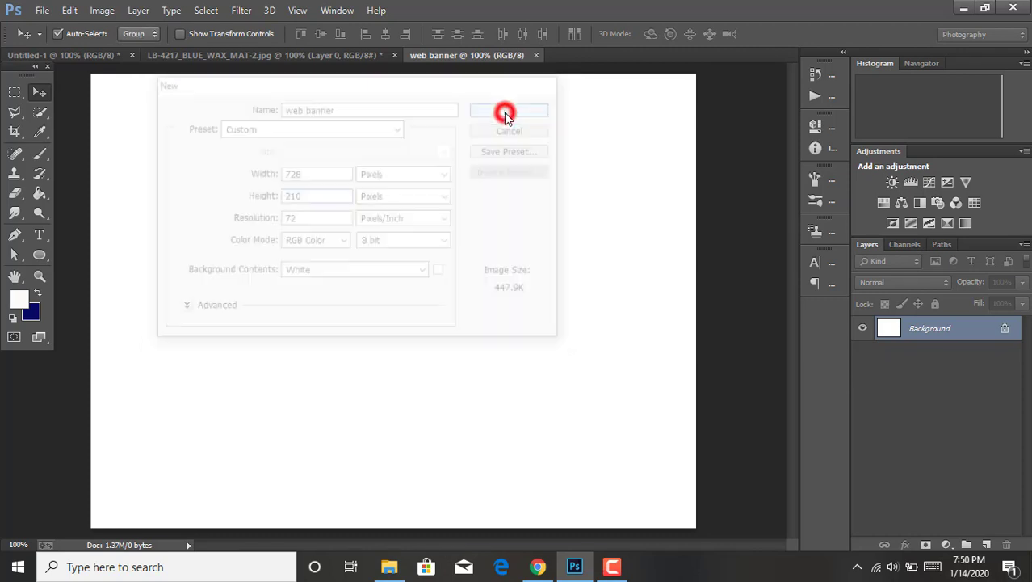
left_click_drag(351, 74, 394, 65)
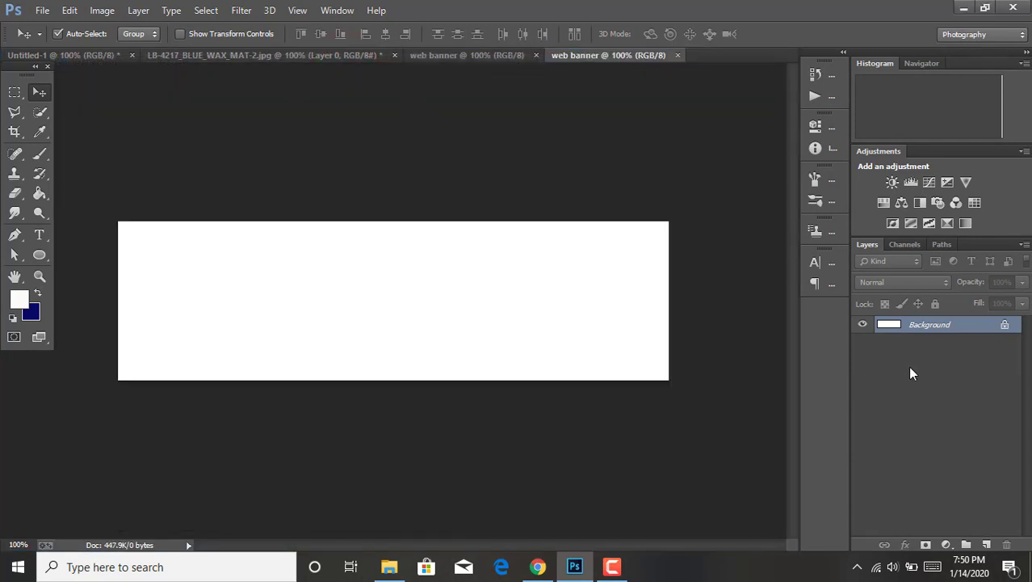
Close the older web banner tab, unlock Background as Layer 0, and check the foreground colour.
left_click(535, 54)
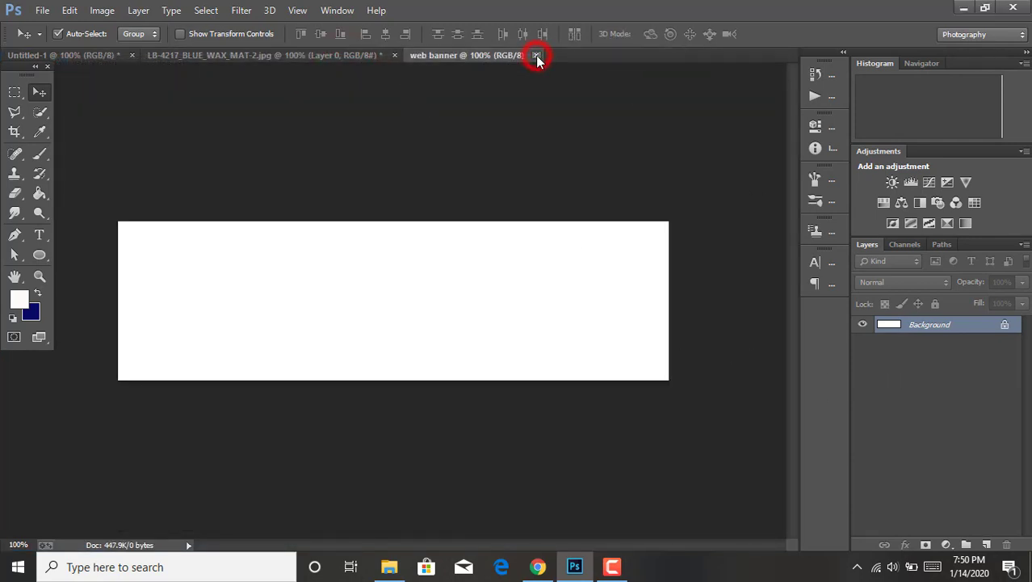
left_click(1004, 327)
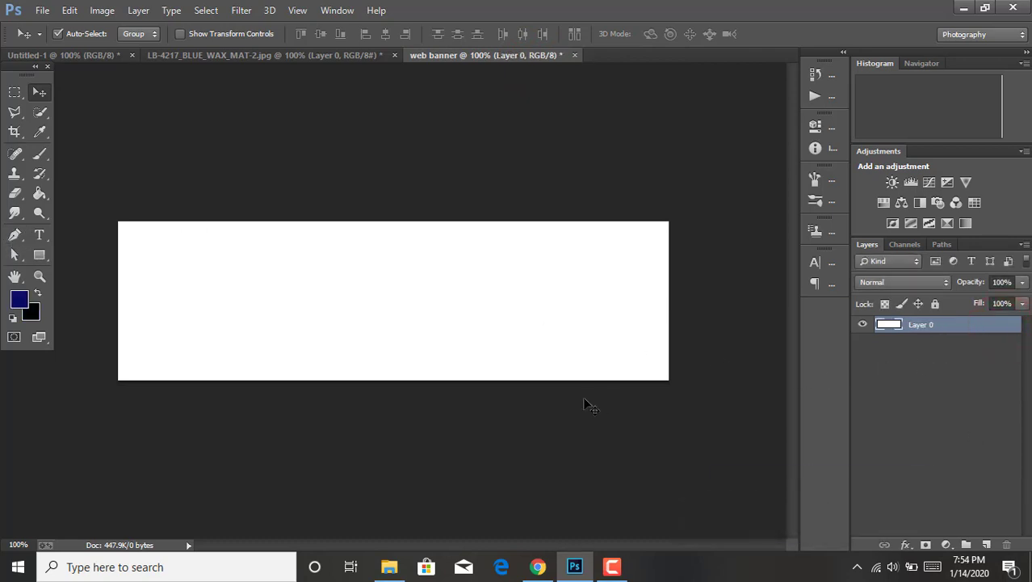
left_click(27, 299)
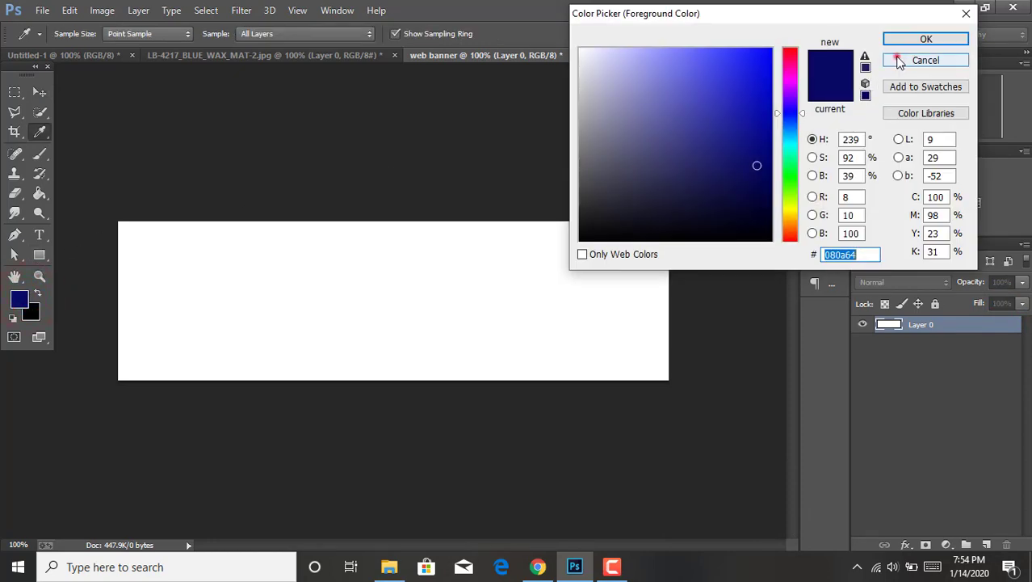
left_click(897, 59)
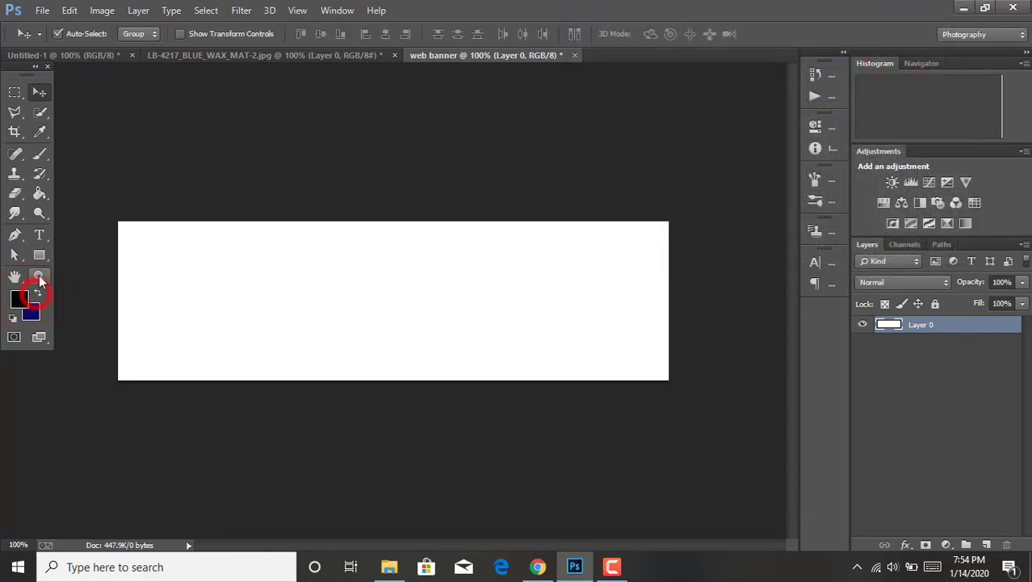
Draw a tall black rectangle mid-banner and slant its top-left corner, converting it to a path.
left_click(39, 255)
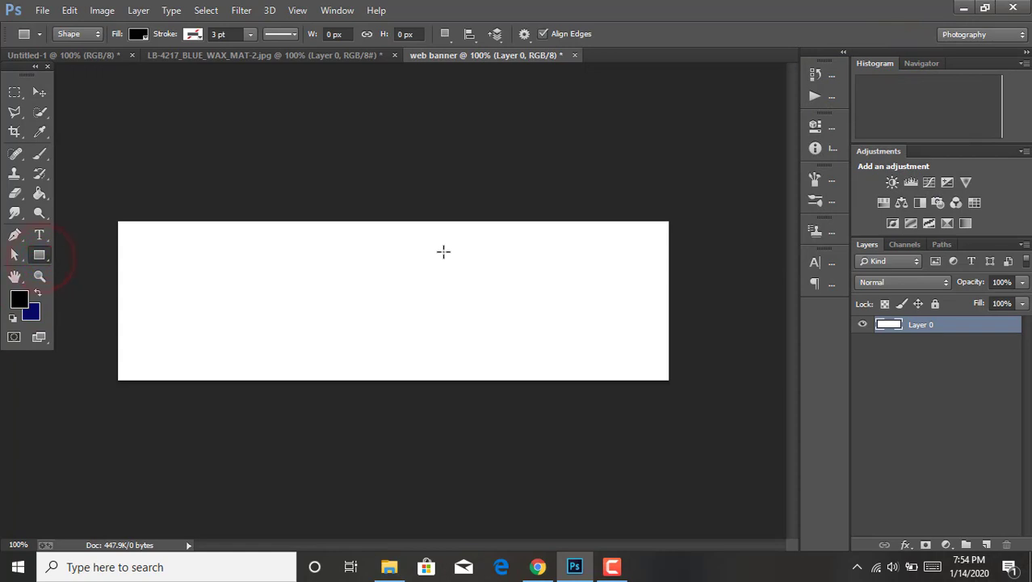
left_click_drag(446, 230, 473, 380)
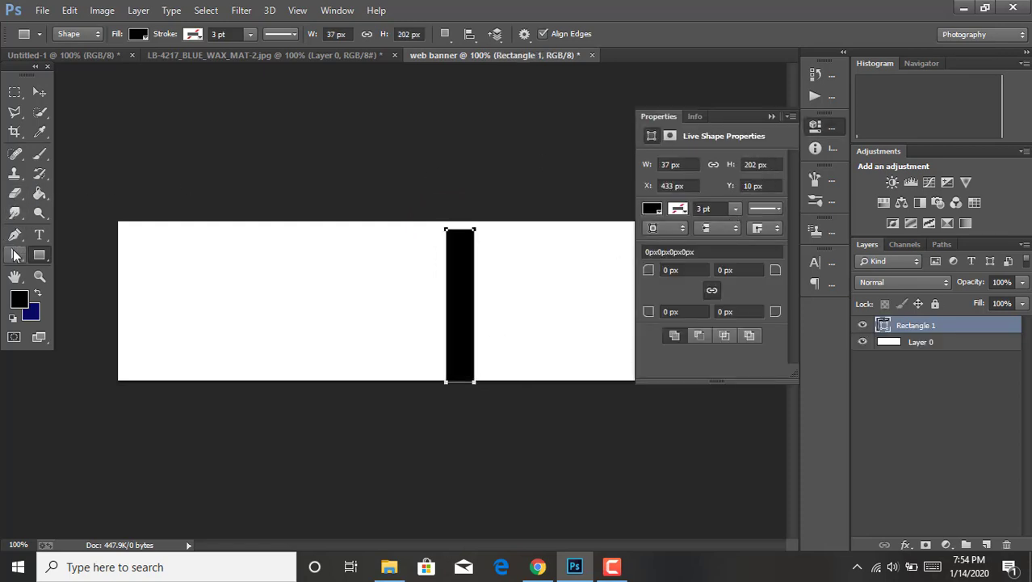
left_click(14, 254)
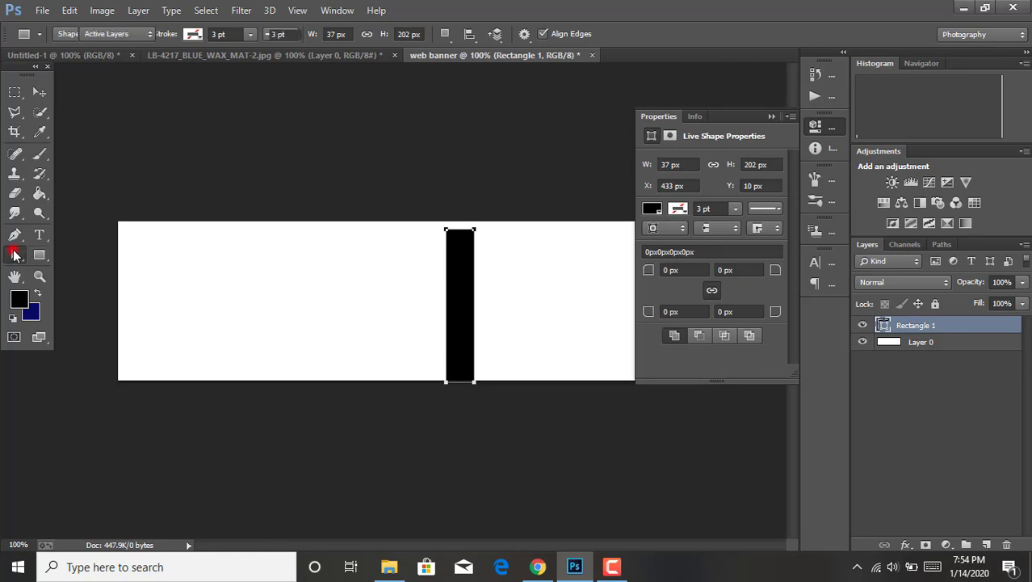
left_click(768, 116)
left_click(444, 224)
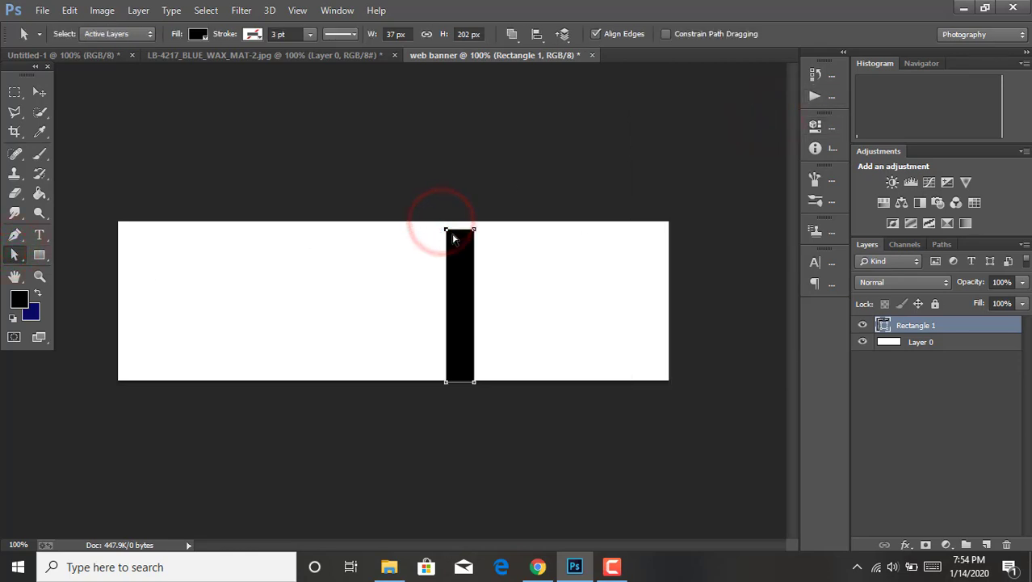
left_click_drag(447, 230, 474, 222)
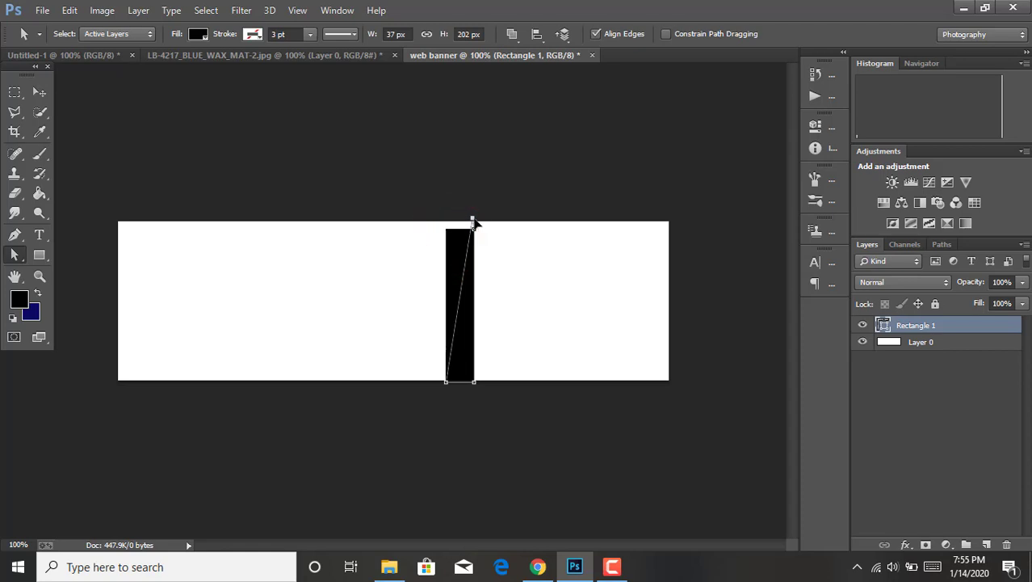
left_click(488, 215)
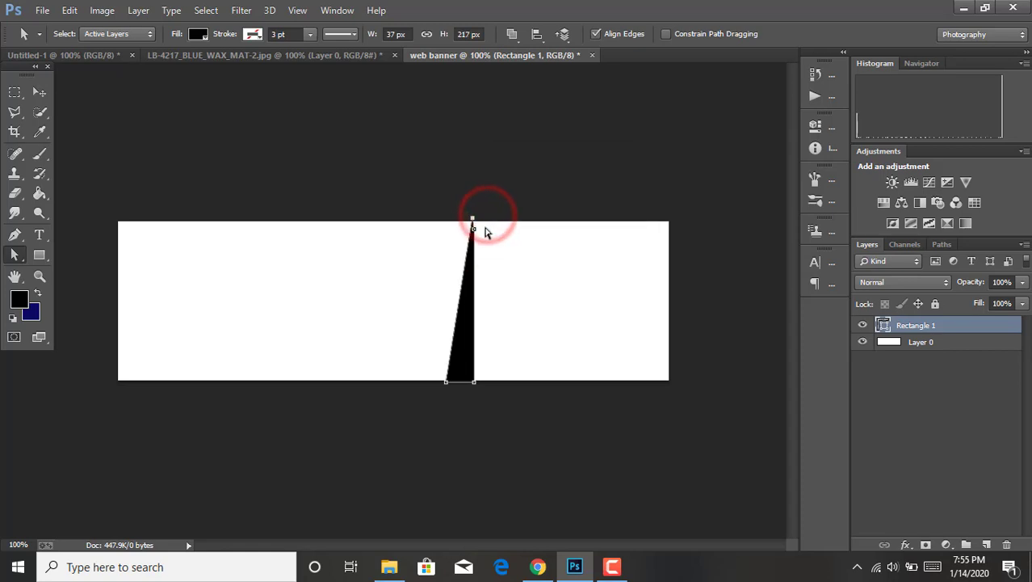
Drag the remaining anchors to widen the top and angle the bottom into a diagonal stripe.
mouse_move(474, 230)
left_mouse_down()
mouse_move(501, 234)
mouse_move(519, 198)
mouse_move(550, 197)
mouse_move(549, 206)
left_mouse_up()
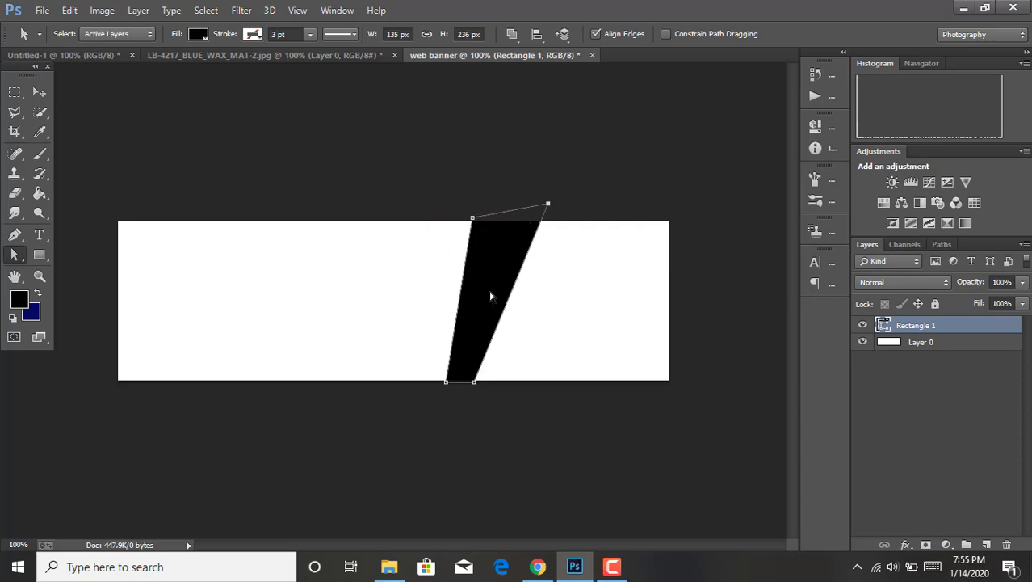
left_click_drag(472, 214, 505, 239)
left_click(468, 389)
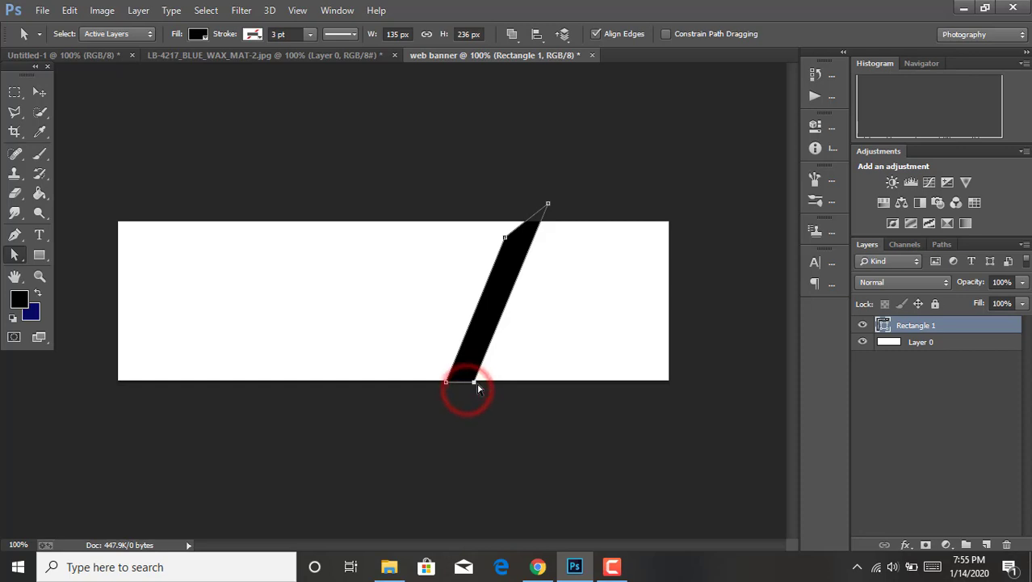
mouse_move(472, 381)
left_mouse_down()
mouse_move(493, 371)
mouse_move(489, 361)
left_mouse_up()
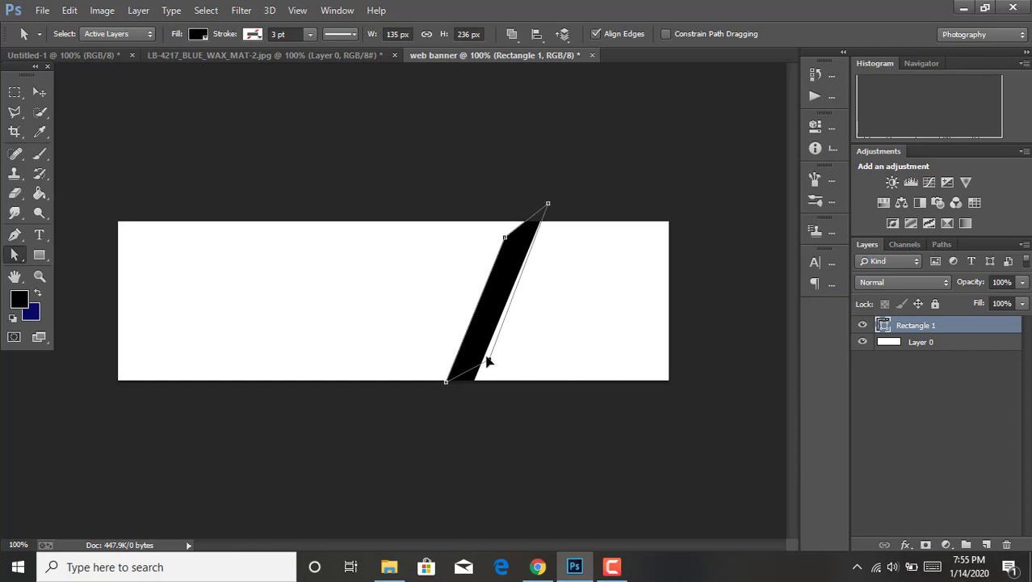
left_click_drag(486, 361, 486, 361)
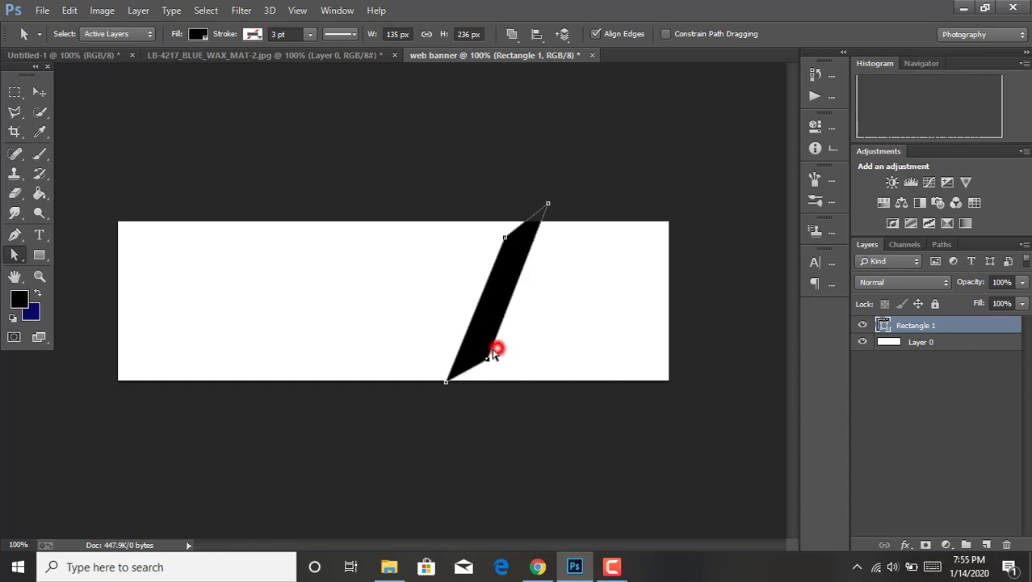
left_click_drag(485, 357, 483, 358)
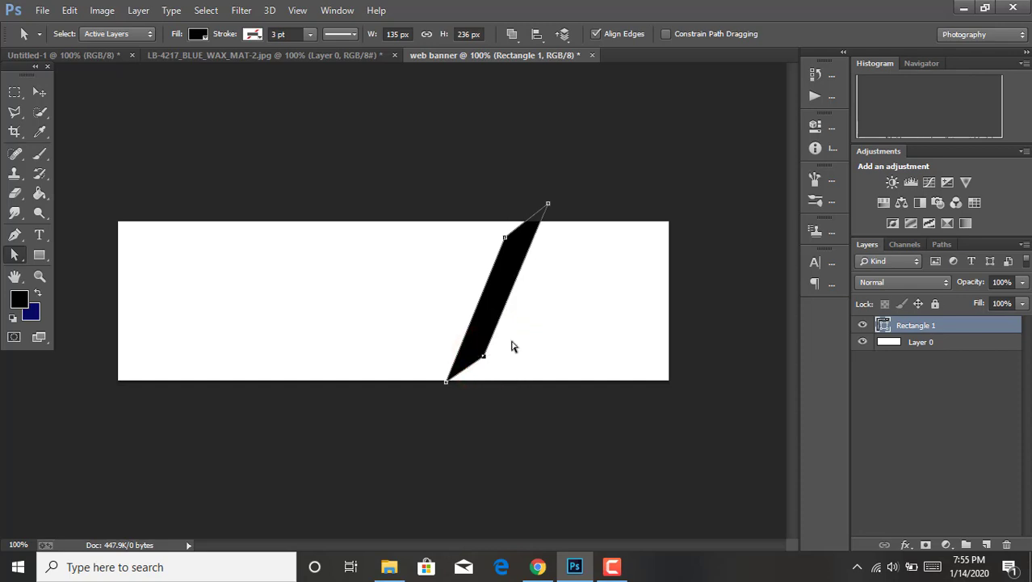
left_click(39, 91)
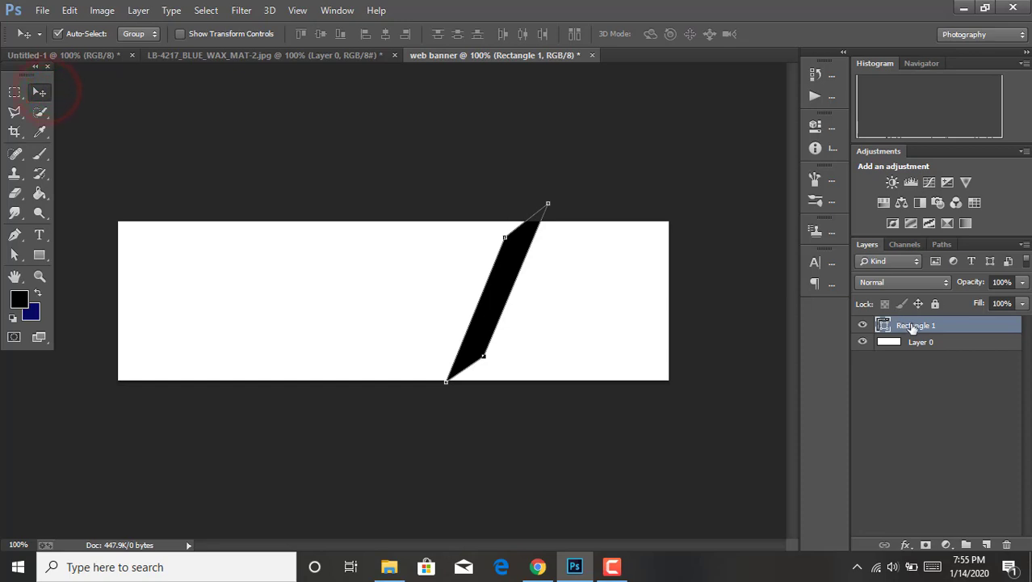
Shift the black stripe down and left, then duplicate it as Rectangle 1 copy.
key("ctrl+t")
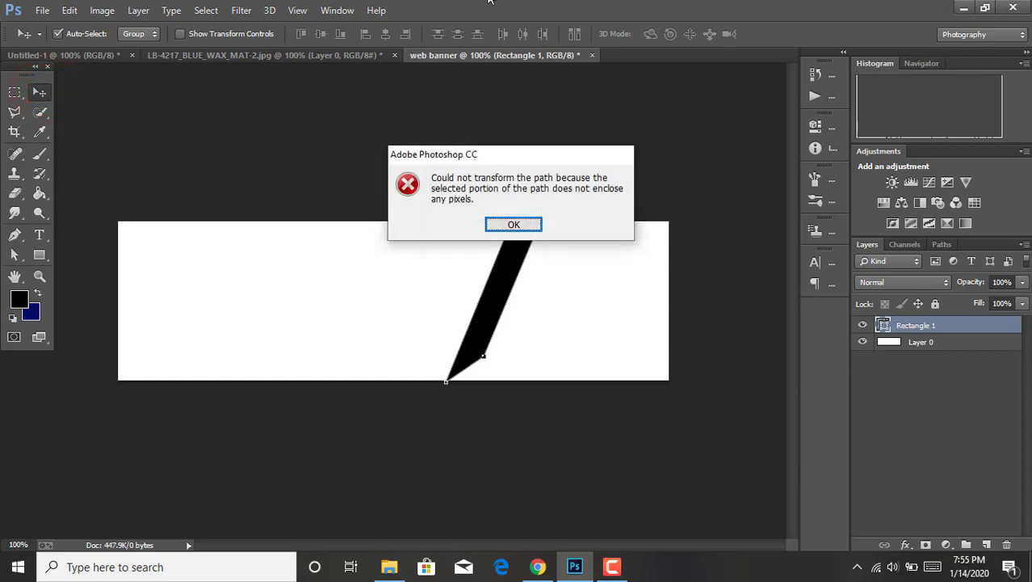
left_click(505, 224)
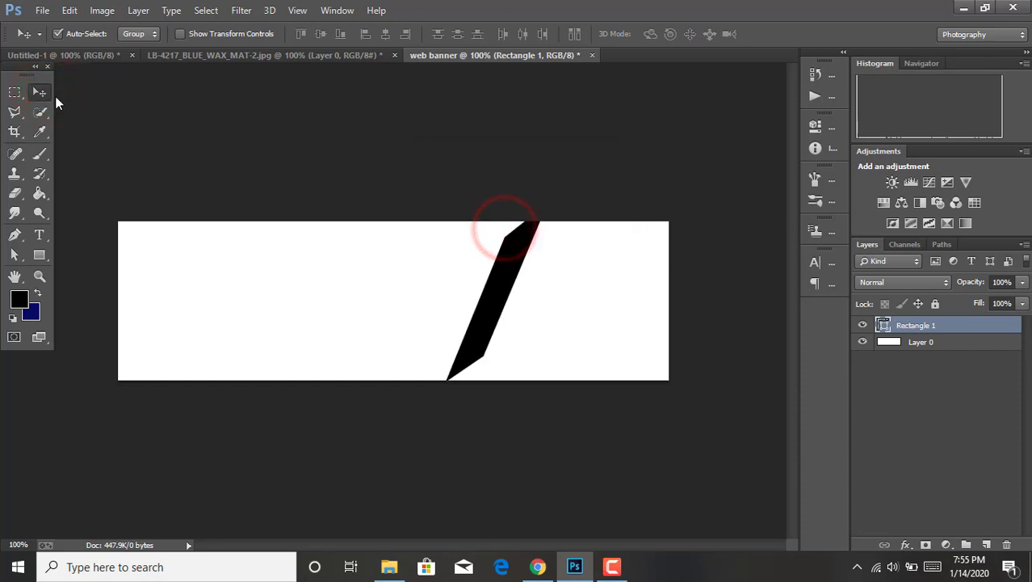
left_click_drag(495, 297, 475, 317)
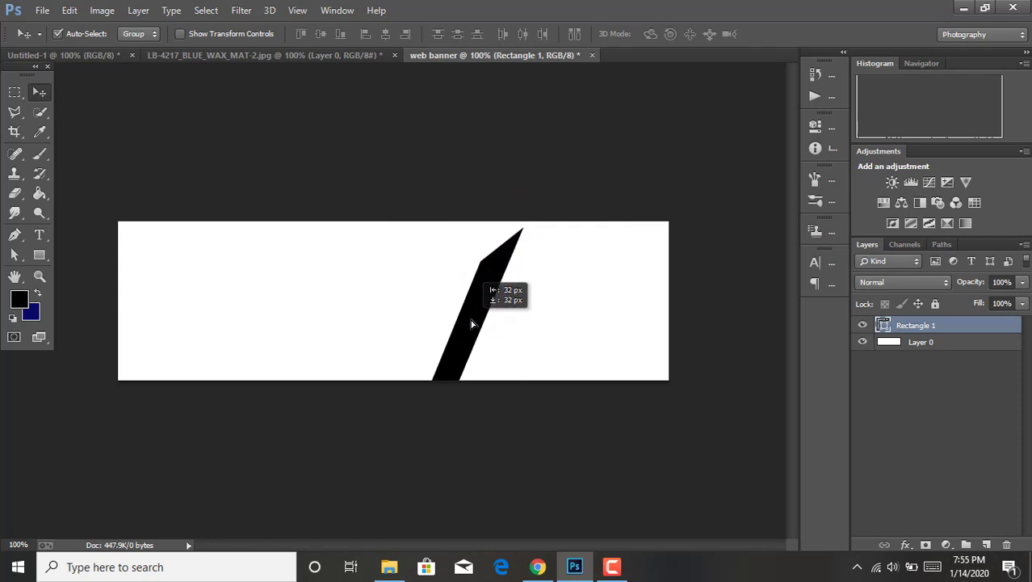
left_click_drag(475, 316, 455, 332)
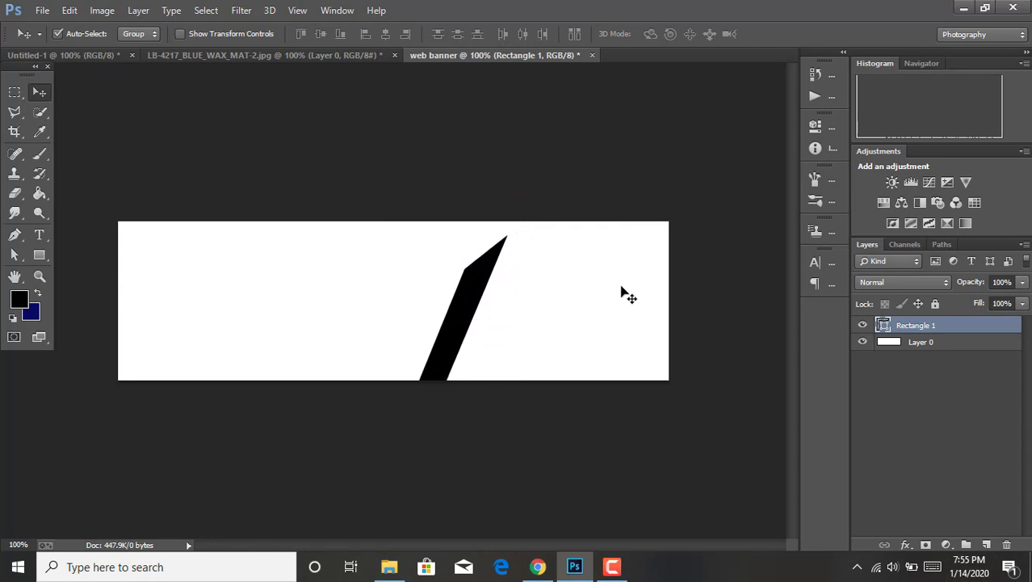
left_click_drag(967, 326, 986, 544)
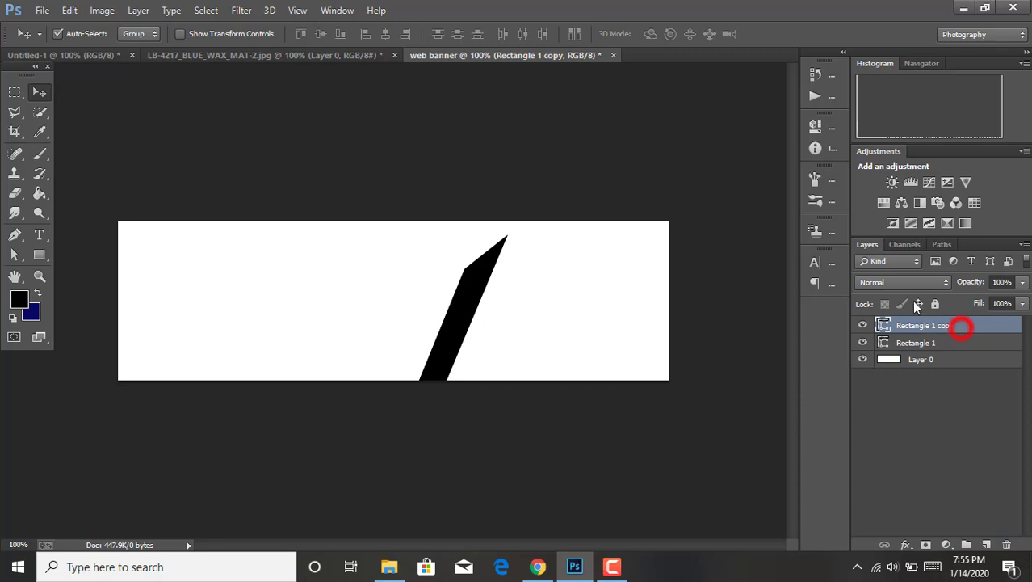
Add a Gradient Overlay effect to Rectangle 1 copy from the fx menu.
left_click(37, 292)
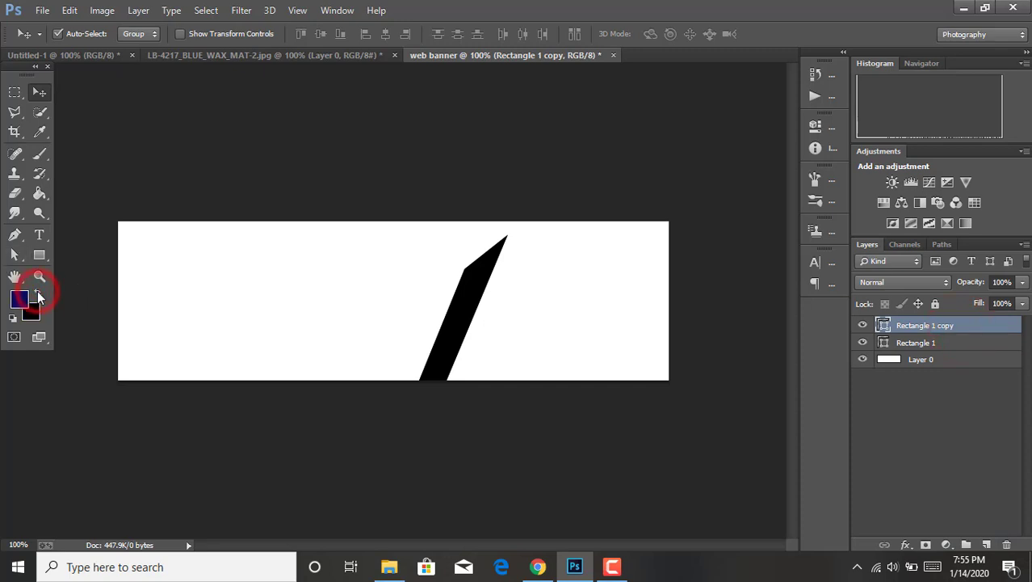
left_click(37, 293)
left_click(905, 546)
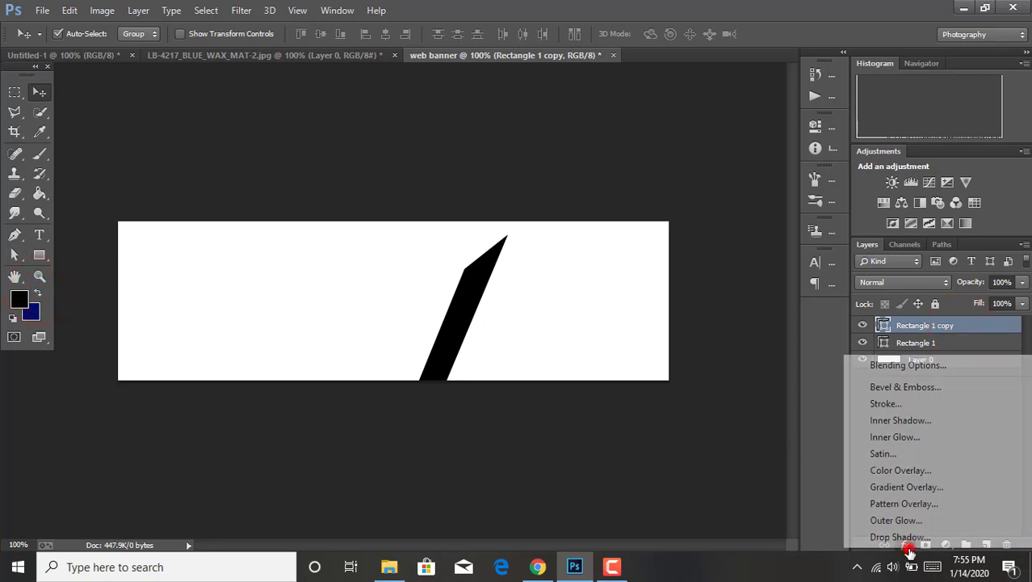
left_click(901, 488)
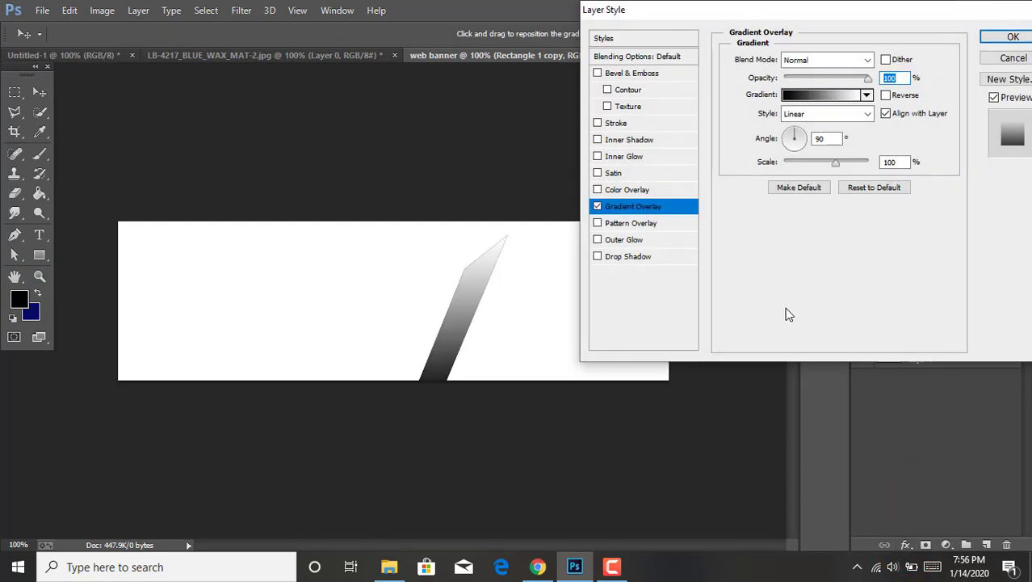
Set the gradient's left colour stop to medium blue #2c76bb.
left_click(784, 94)
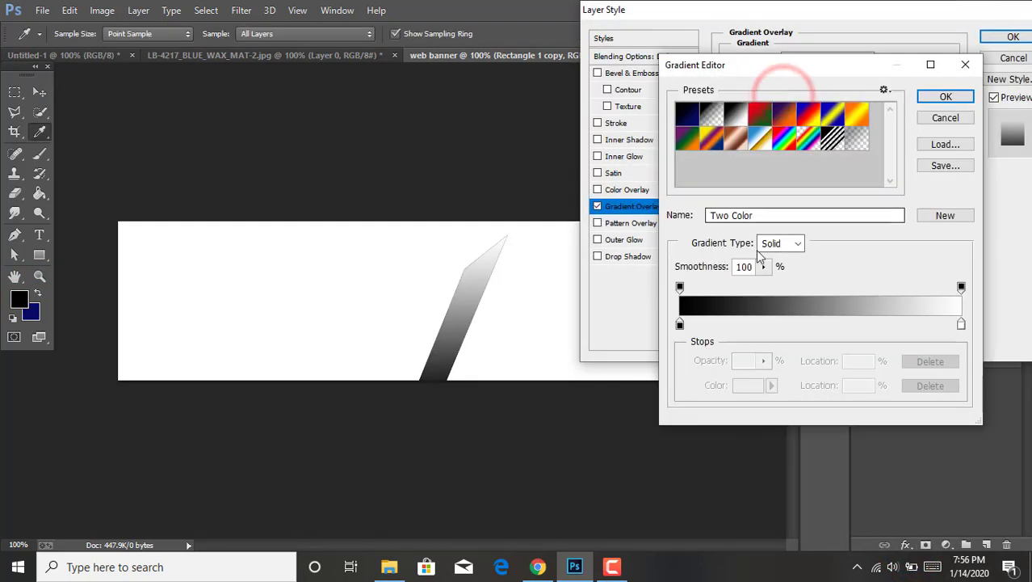
left_click(679, 324)
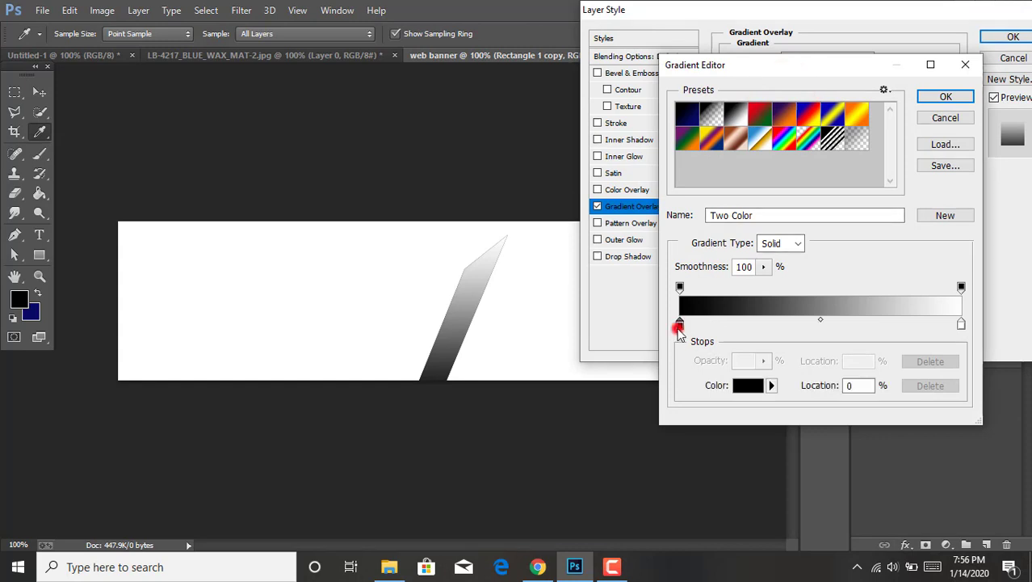
left_click(748, 385)
left_click(792, 130)
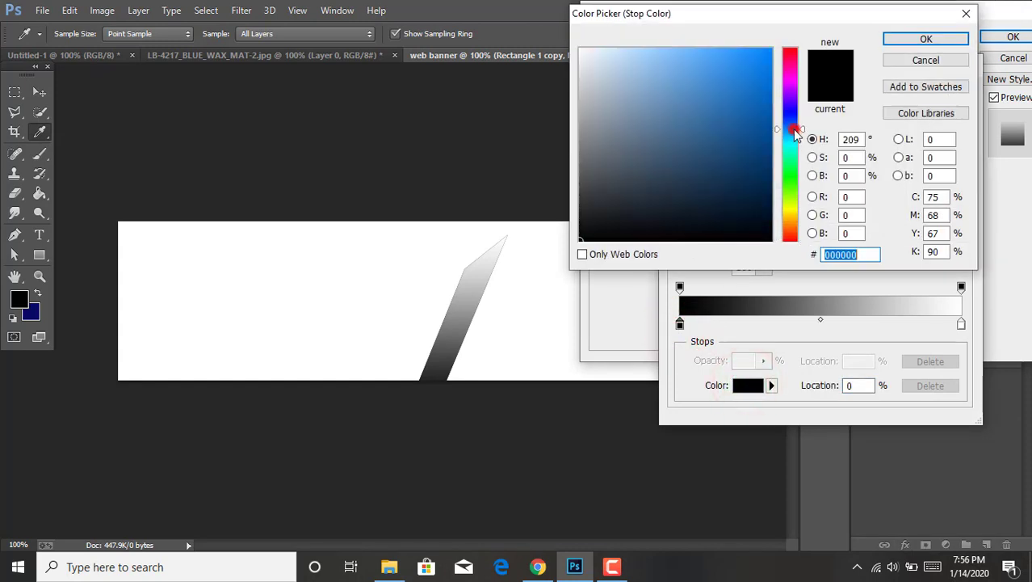
left_click(742, 102)
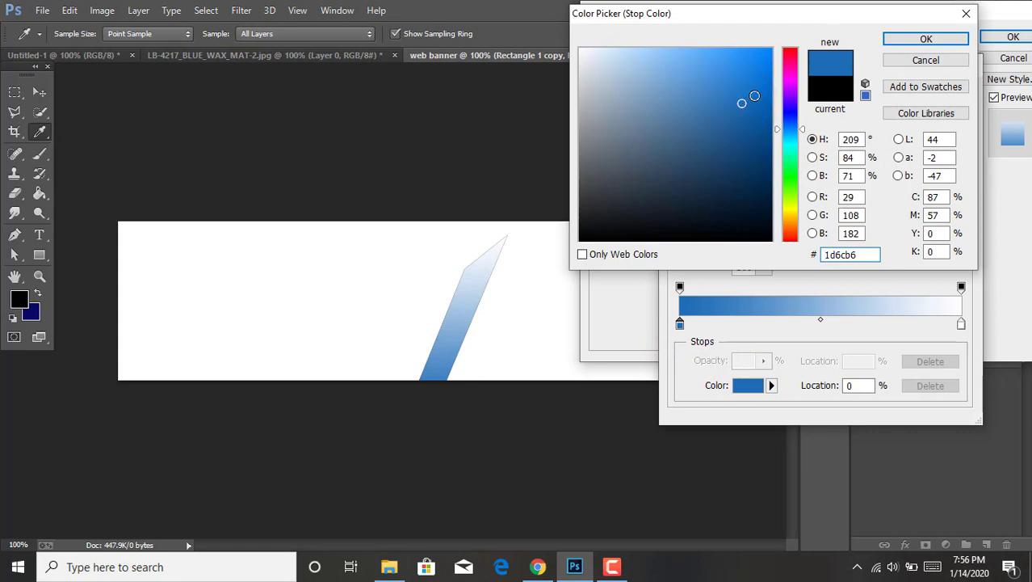
left_click(726, 99)
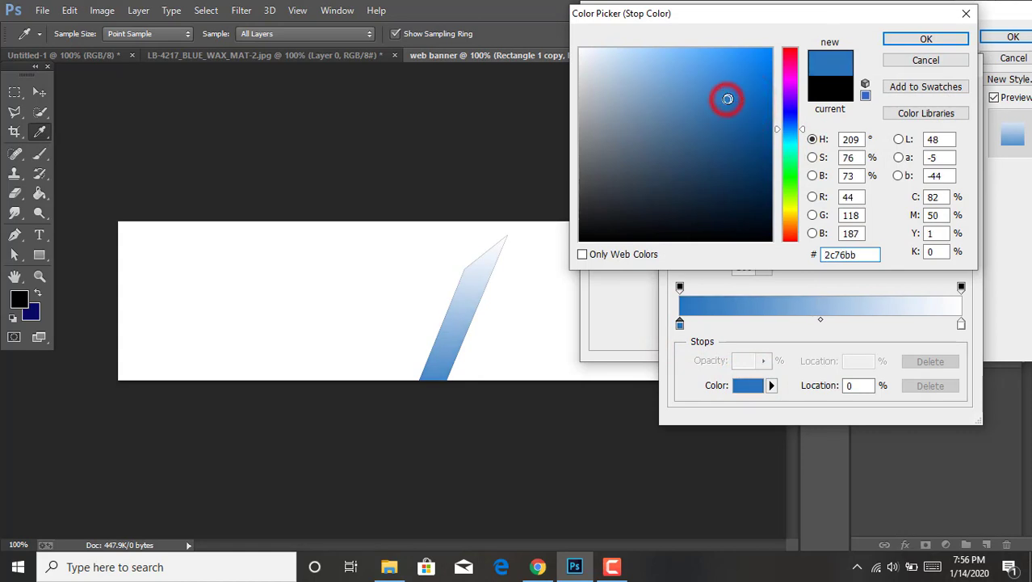
left_click(906, 42)
Set the right colour stop to deep blue #1044ca and apply the gradient overlay.
left_click(962, 324)
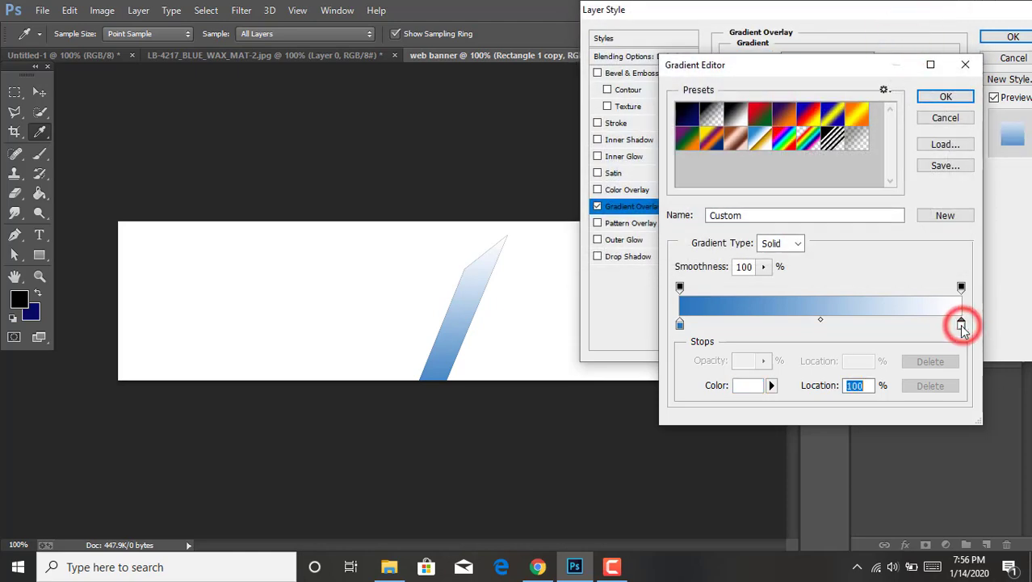
left_click(746, 385)
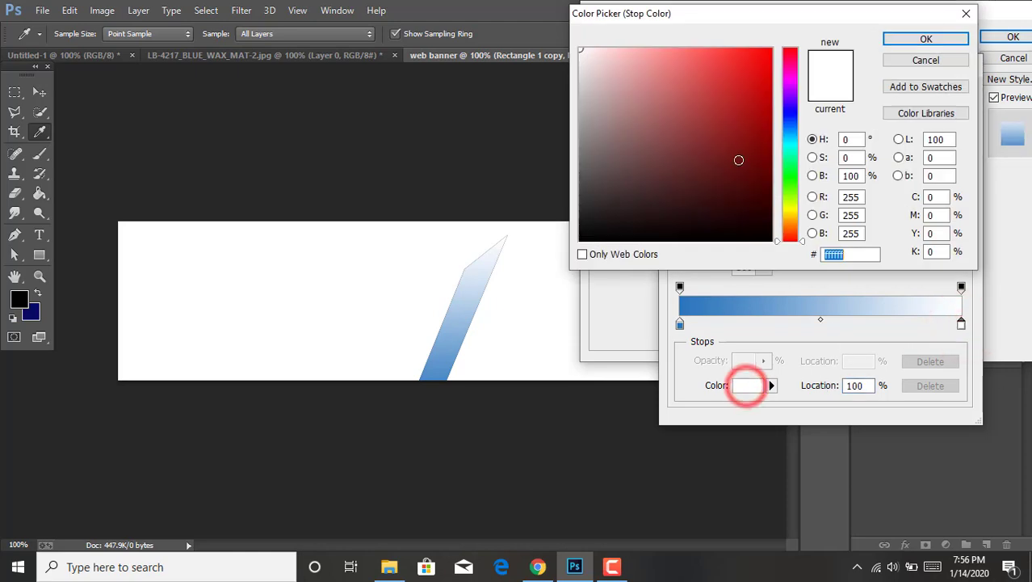
left_click(790, 122)
left_click(756, 101)
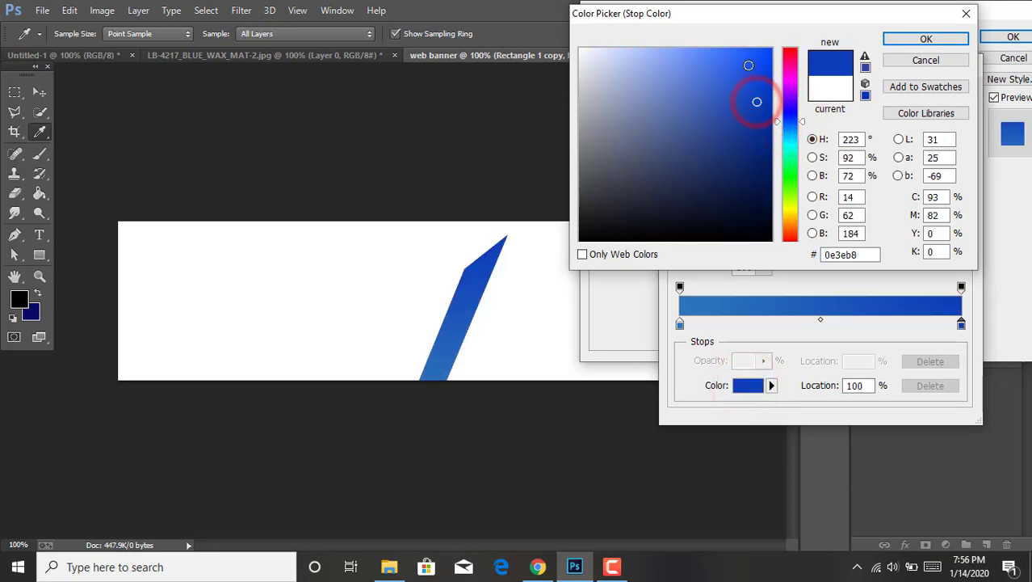
left_click(746, 65)
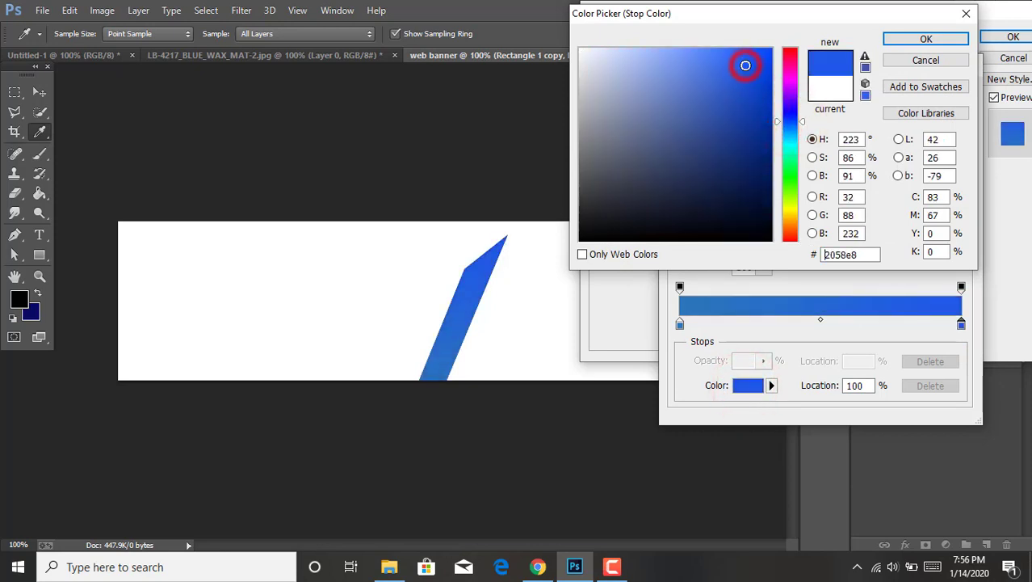
left_click(757, 88)
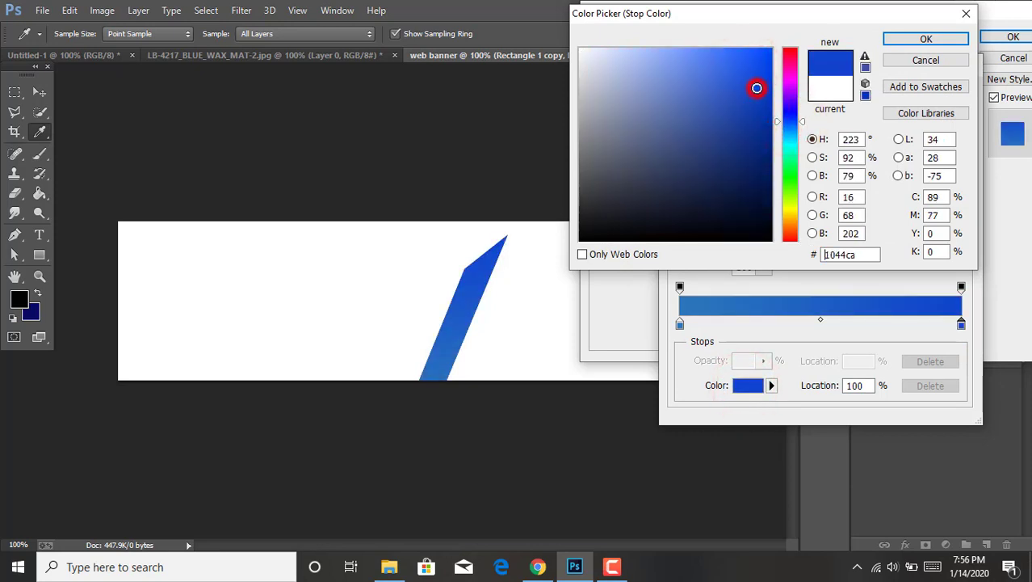
left_click(893, 39)
left_click(945, 97)
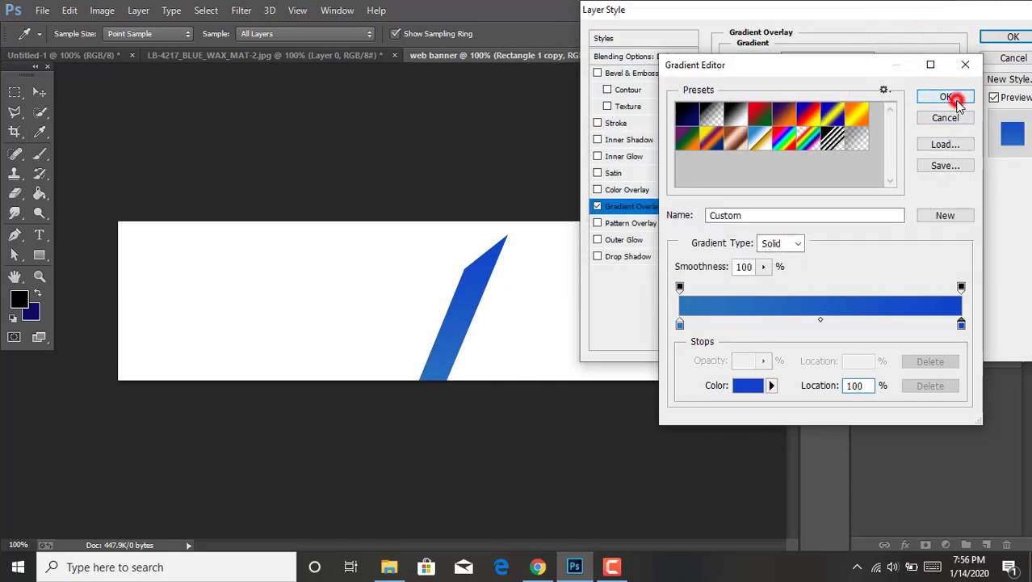
left_click(1012, 37)
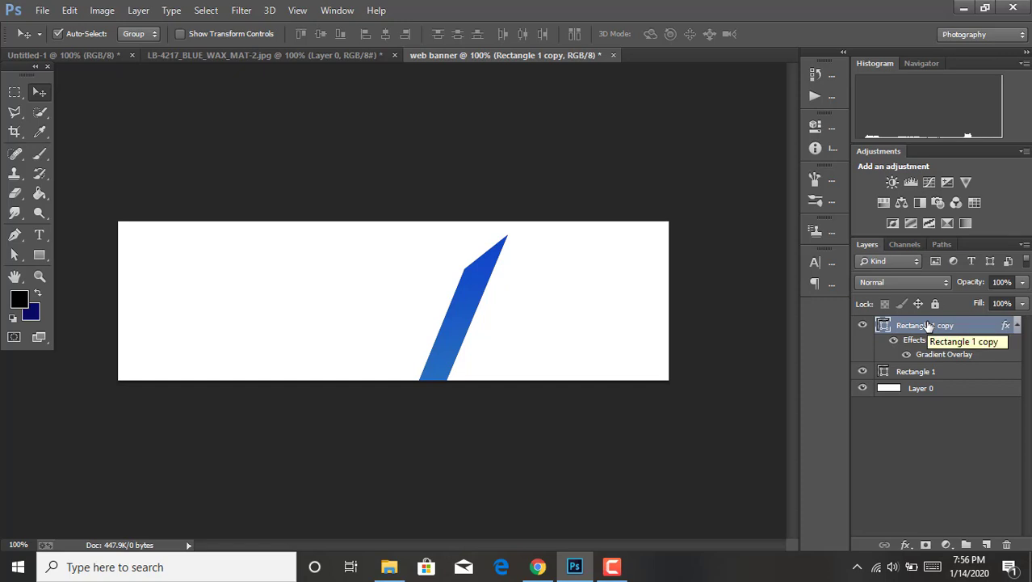
Nudge the blue copy stripe up two pixels with Free Transform and commit.
key("ctrl+t")
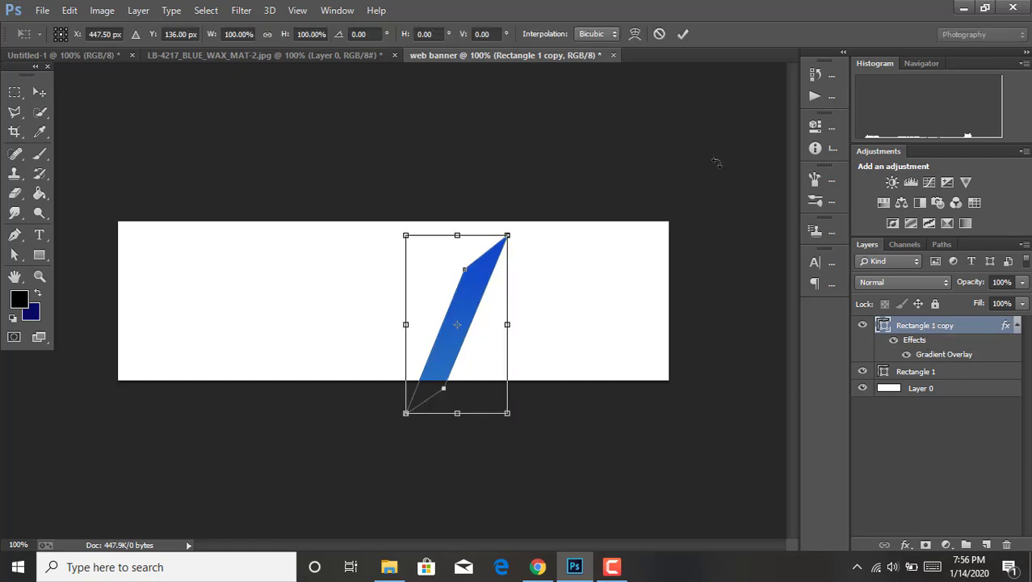
key("Up")
key("Up")
key("Up")
key("Up")
key("Up")
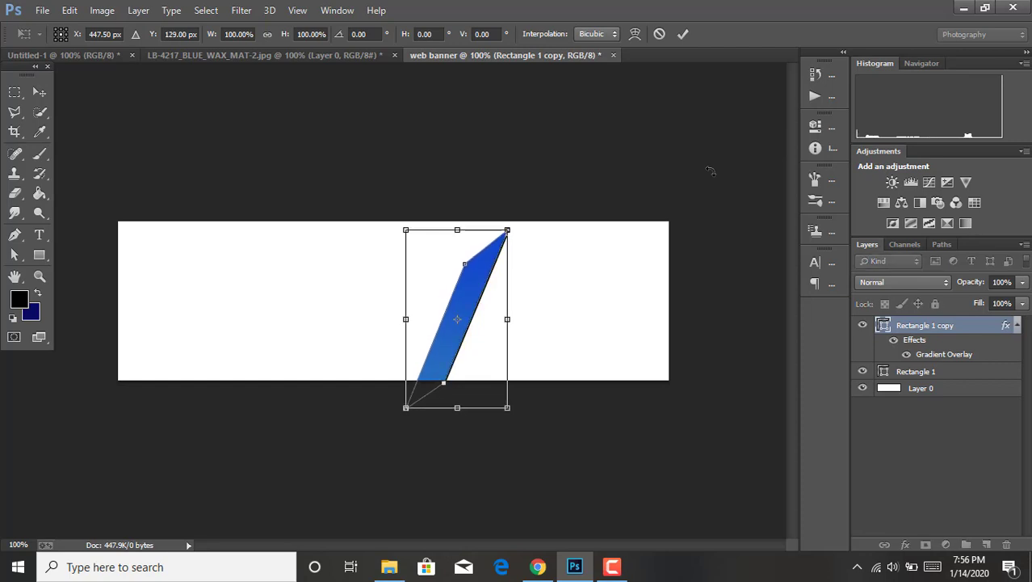
key("Up")
key("Up")
key("Up")
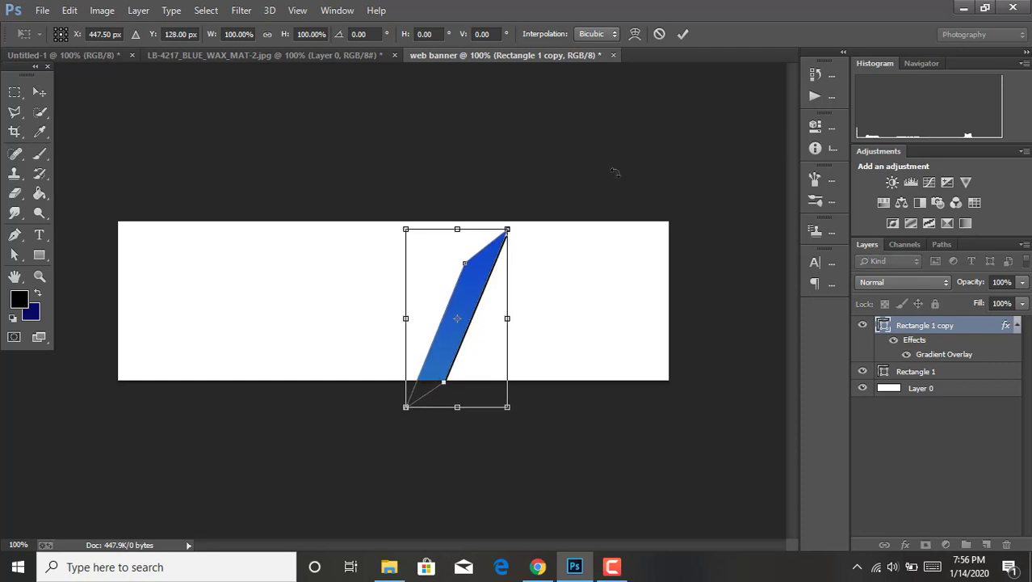
left_click(683, 35)
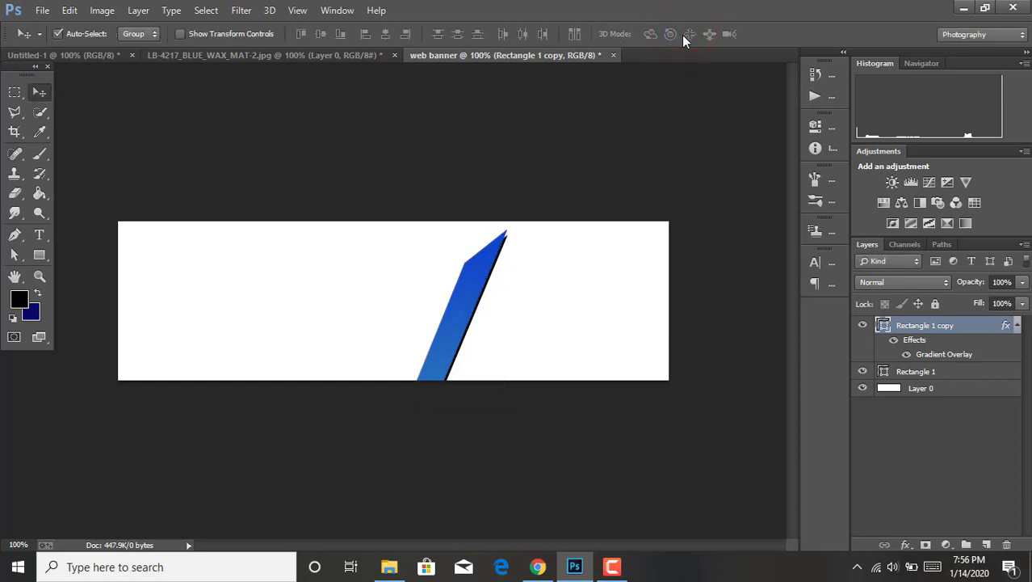
Hide the blue Rectangle 1 copy layer and select the black Rectangle 1 layer.
left_click(862, 372)
left_click(863, 373)
left_click(863, 325)
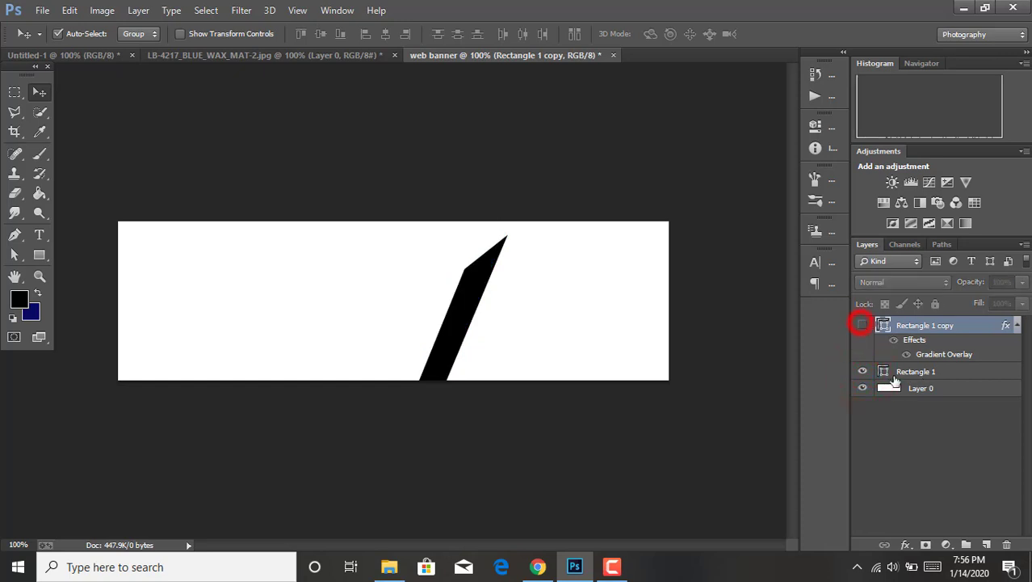
left_click(948, 374)
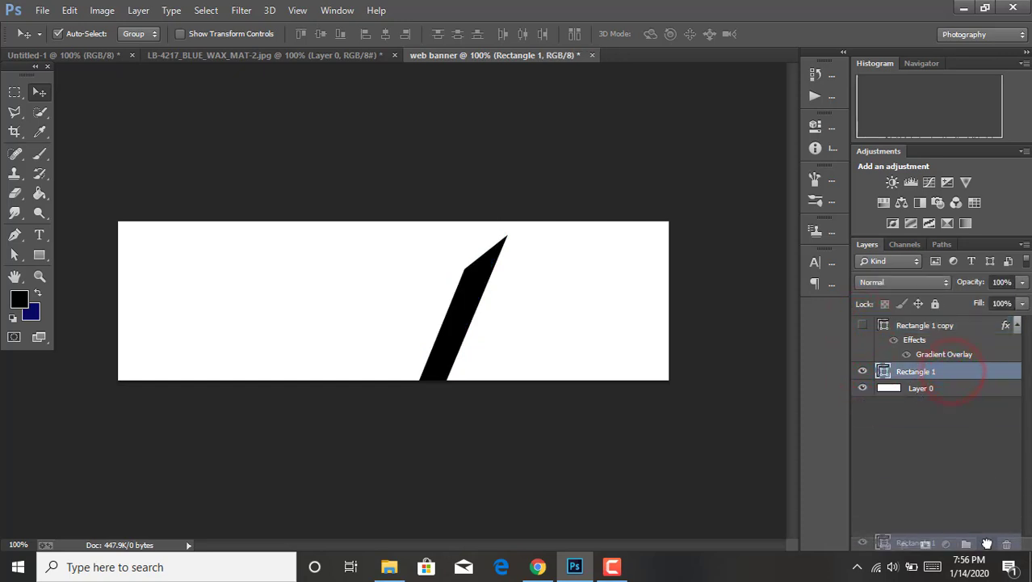
Duplicate Rectangle 1 as Rectangle 1 copy 2 and add a Gradient Overlay to it.
left_click_drag(953, 374, 987, 544)
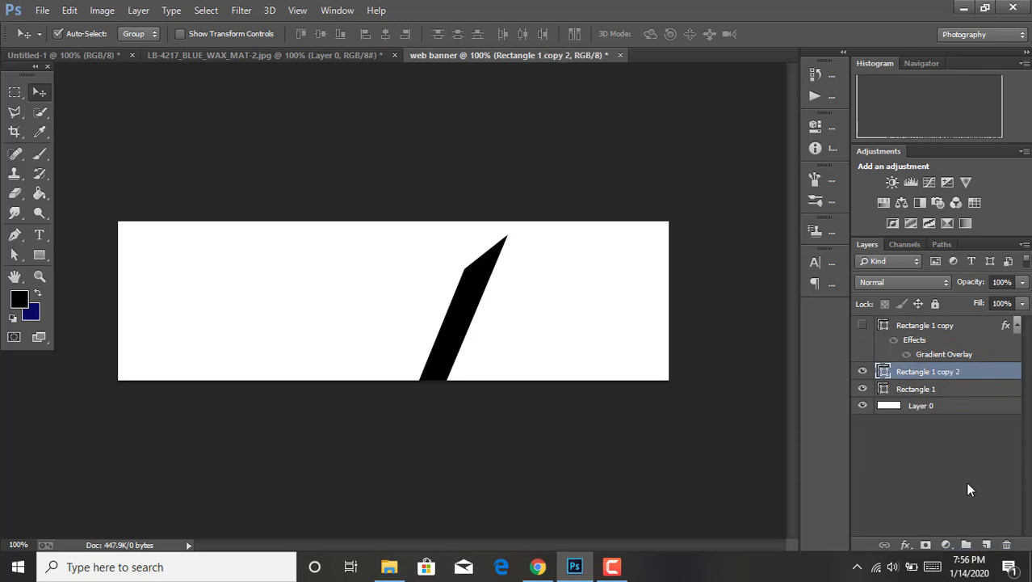
left_click(907, 545)
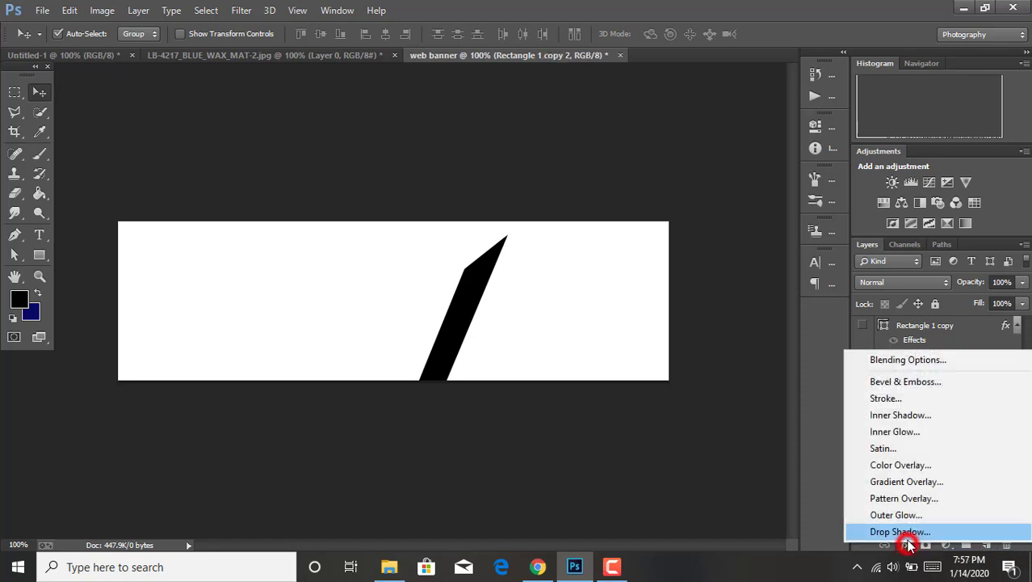
left_click(898, 483)
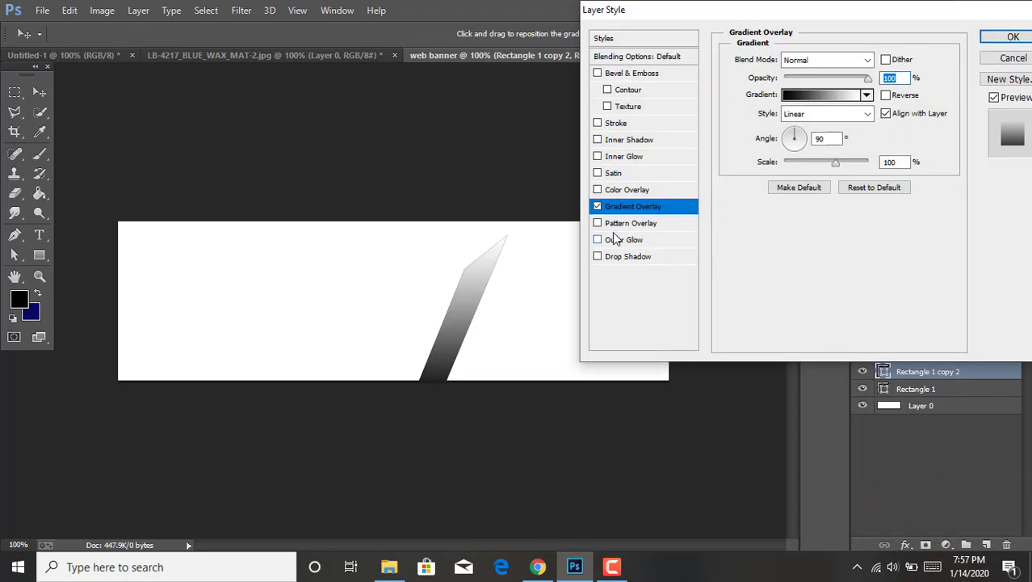
Set the overlay style to Radial with a 59° angle.
left_click(816, 114)
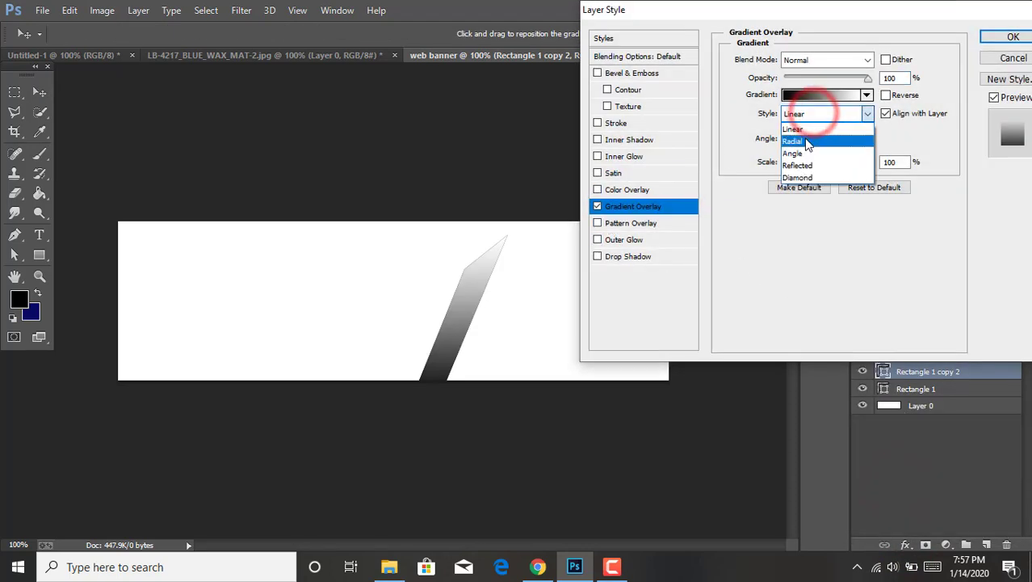
left_click(808, 139)
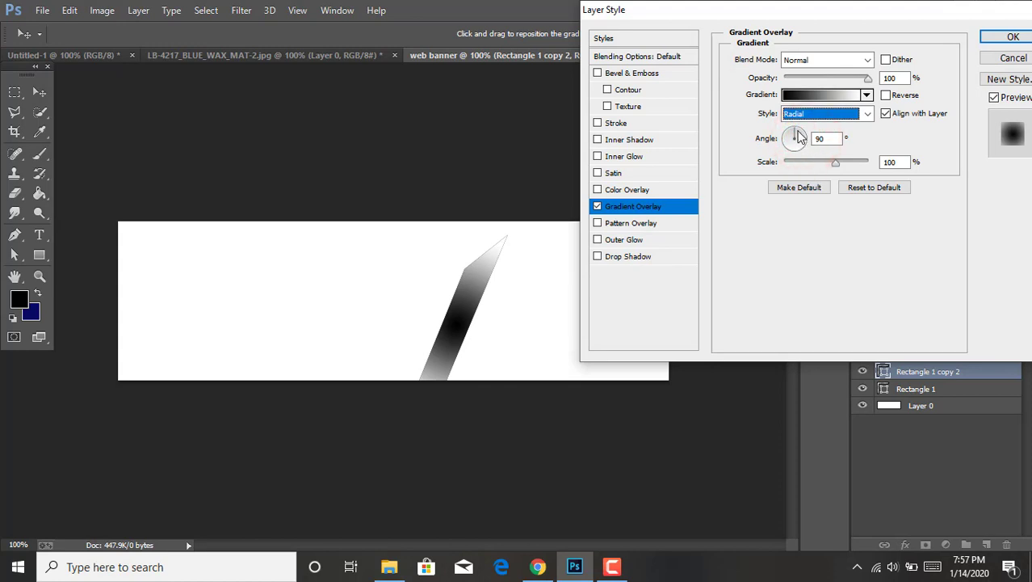
left_click_drag(798, 137, 802, 137)
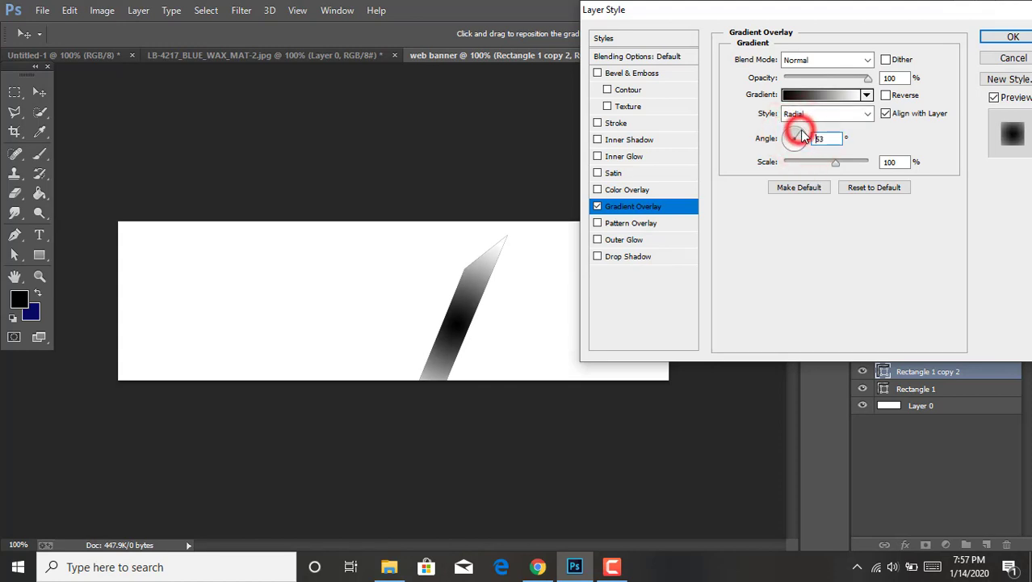
left_click_drag(800, 138, 810, 135)
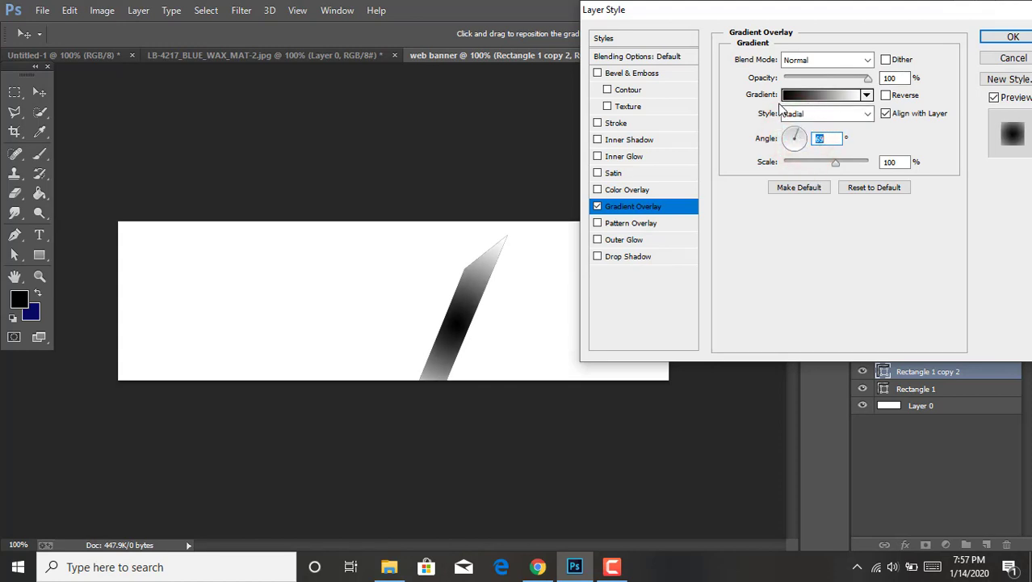
left_click(786, 95)
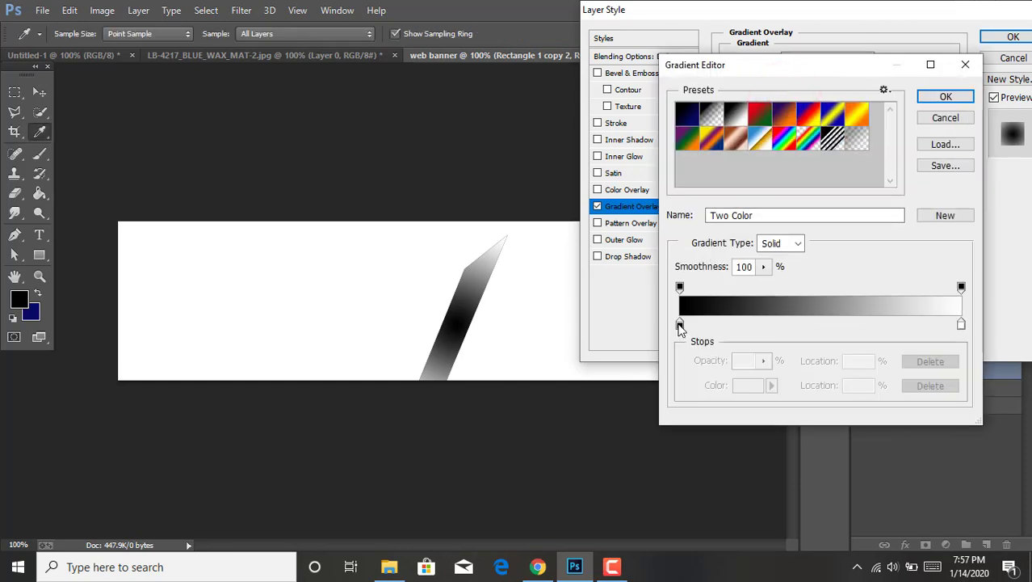
Set the gradient's left stop to deep blue #0c067c.
left_click(680, 325)
left_click(747, 386)
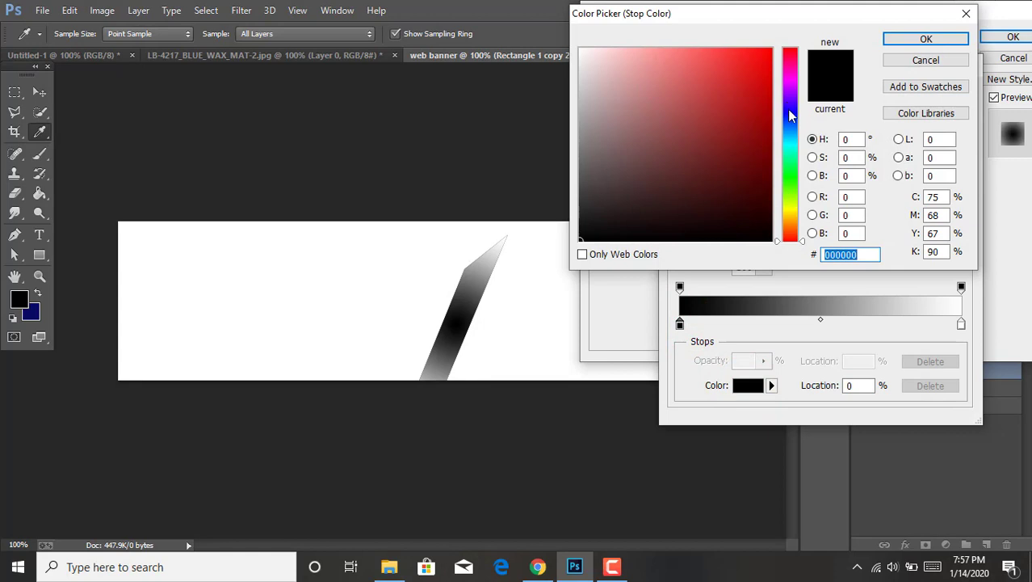
left_click(790, 111)
left_click(761, 147)
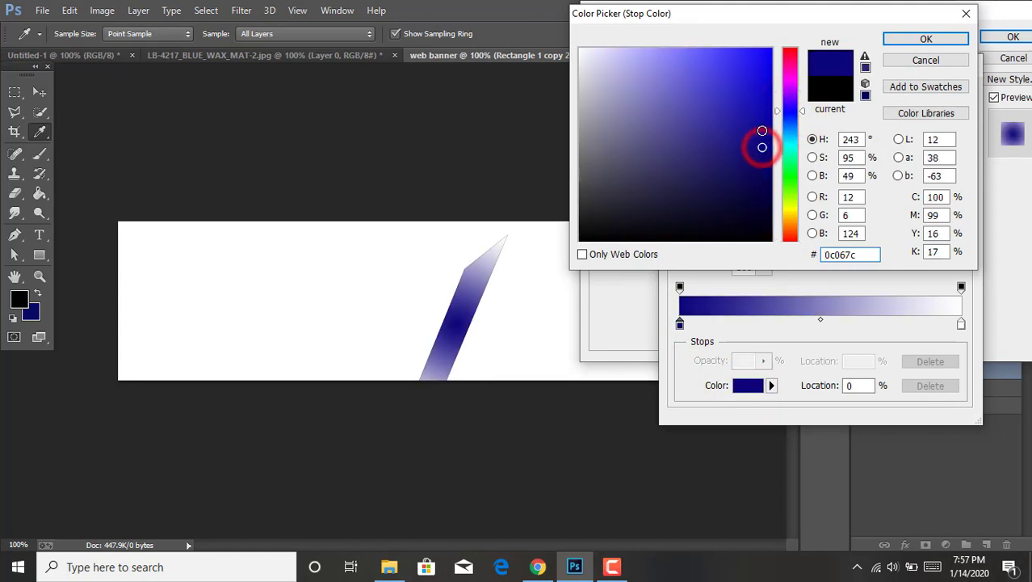
left_click(895, 36)
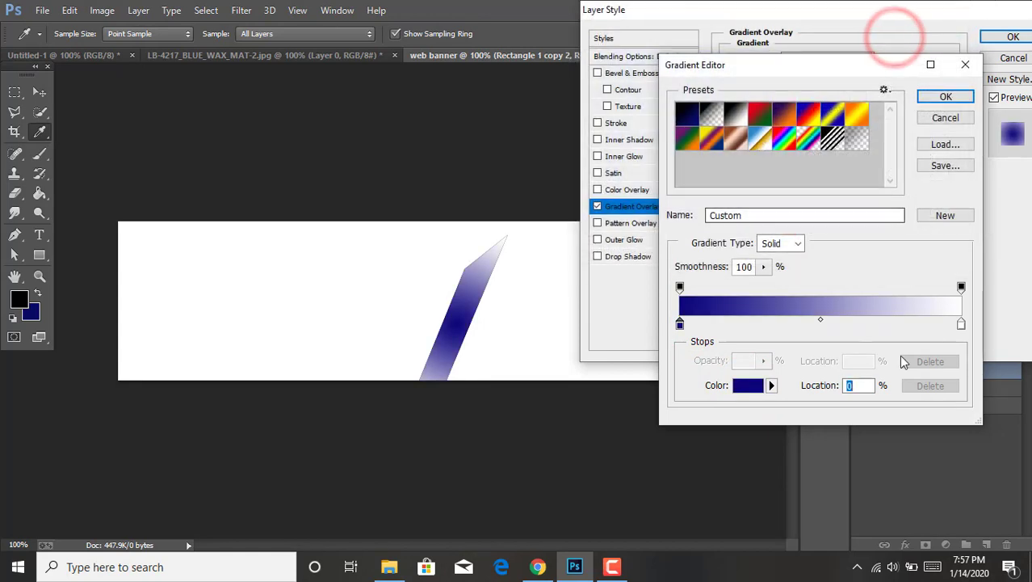
Set the gradient's right stop to dark navy #0d0a45.
left_click(961, 325)
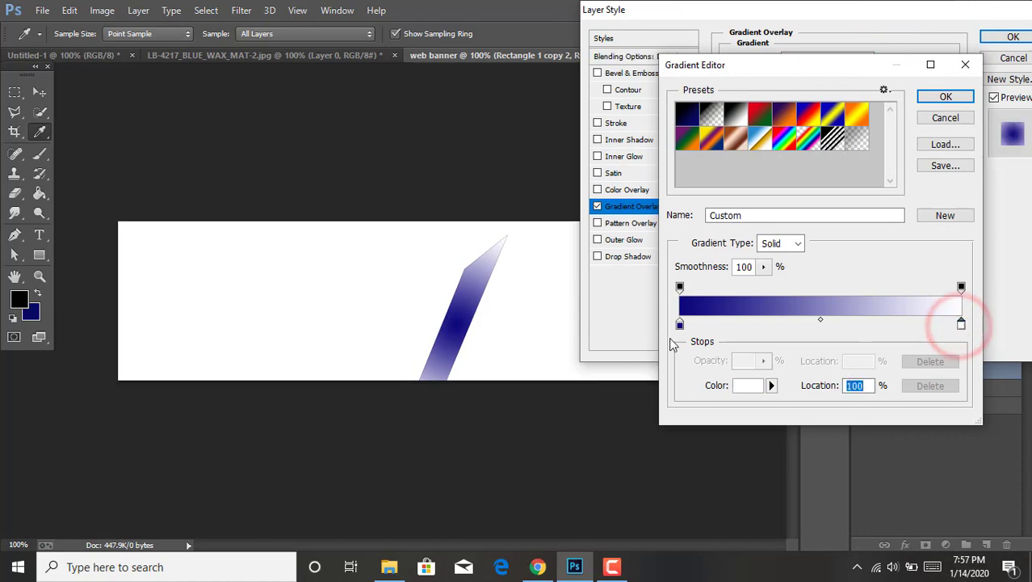
left_click(746, 385)
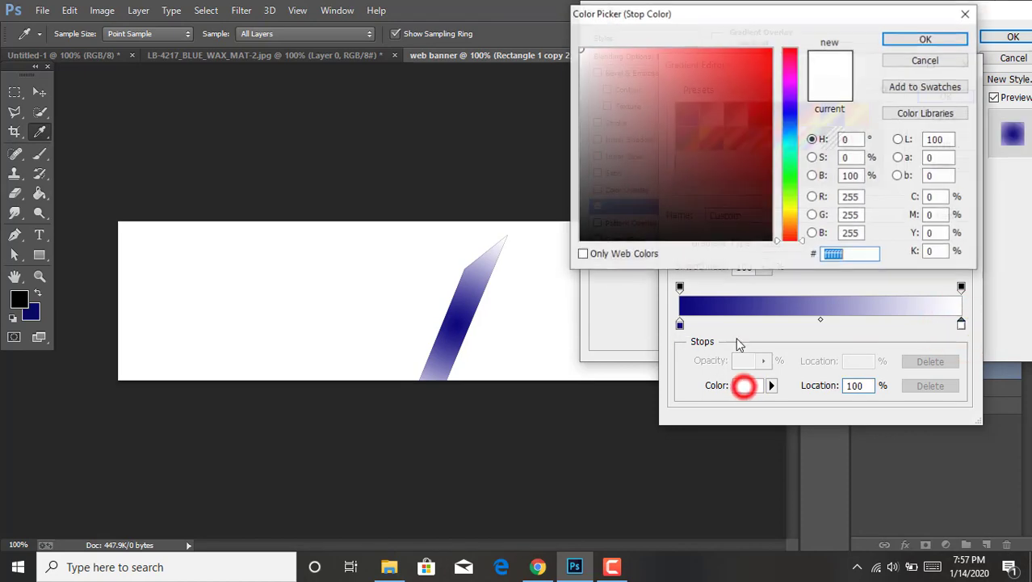
left_click(791, 111)
left_click(744, 187)
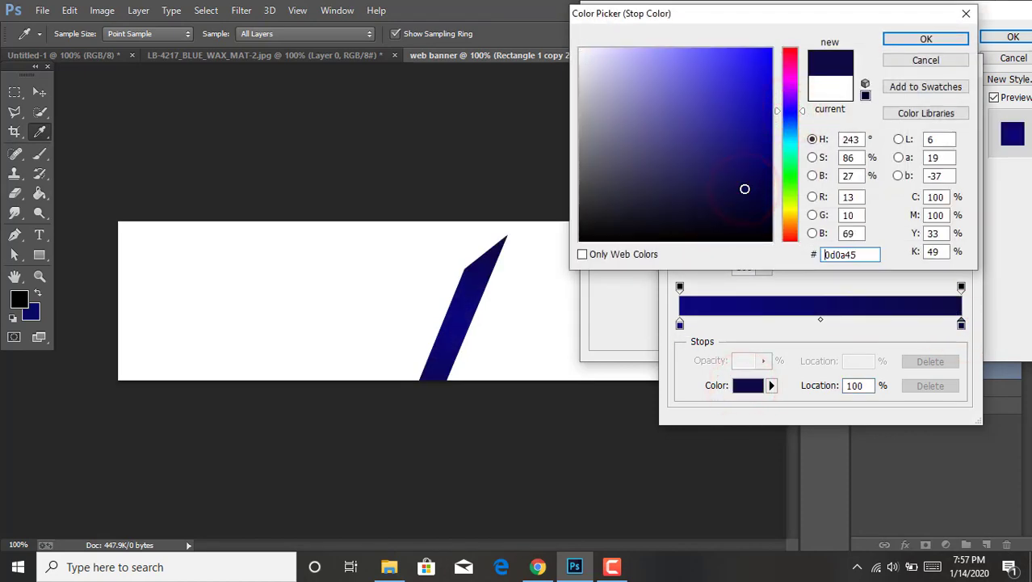
left_click(903, 39)
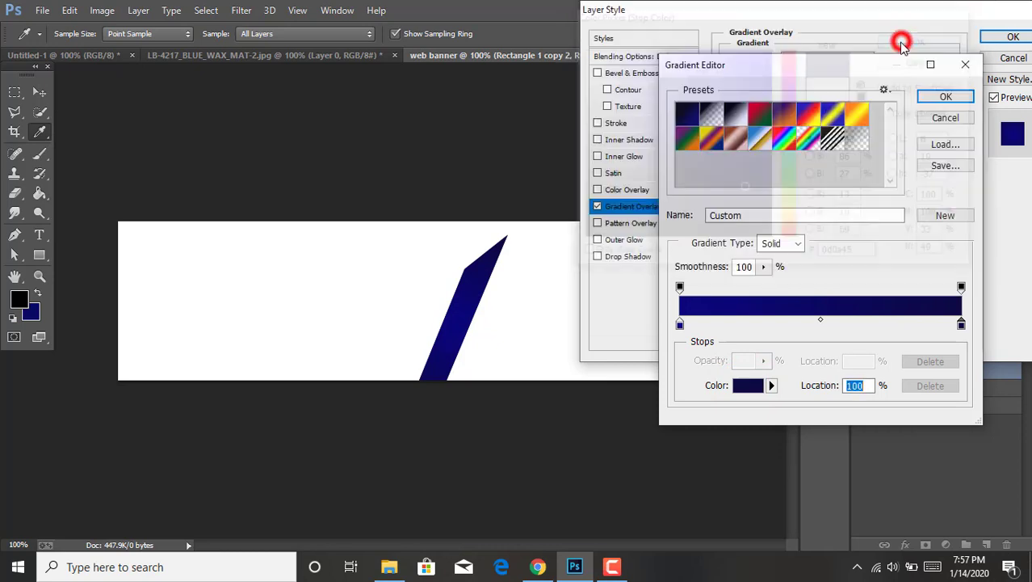
Lighten the left stop to blue-violet #4d47c8.
left_click(680, 325)
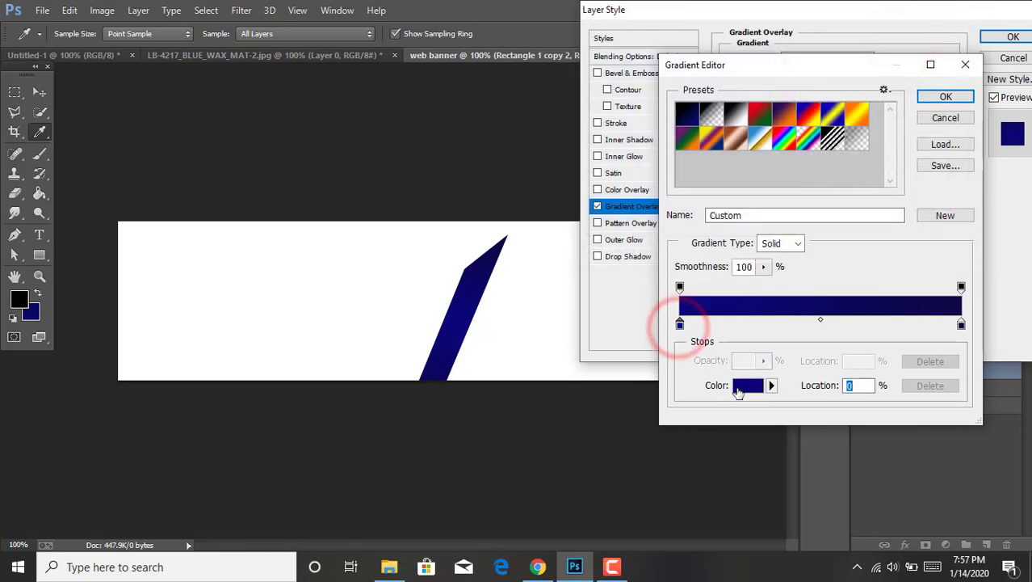
left_click(745, 385)
left_click(726, 100)
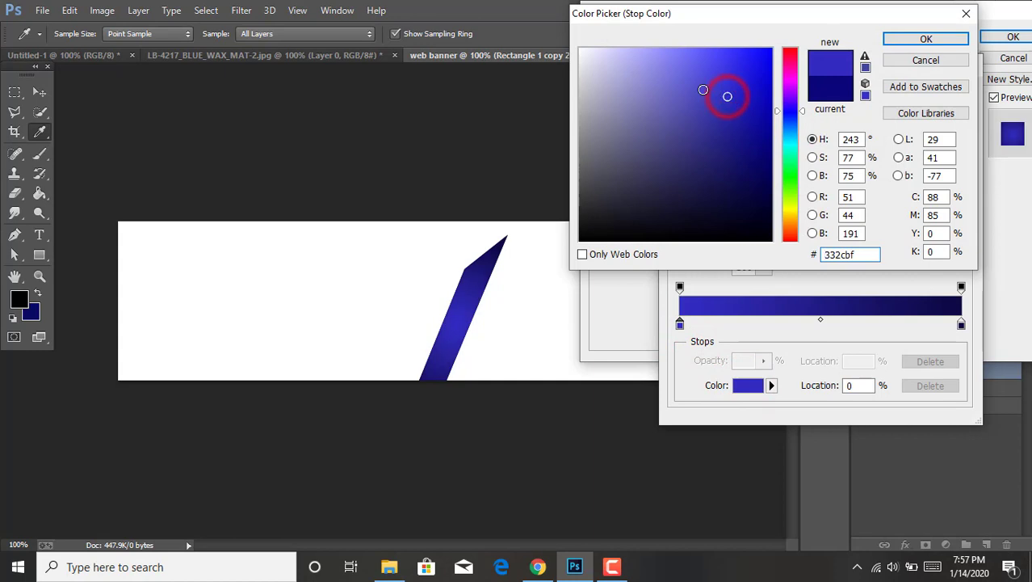
left_click(703, 90)
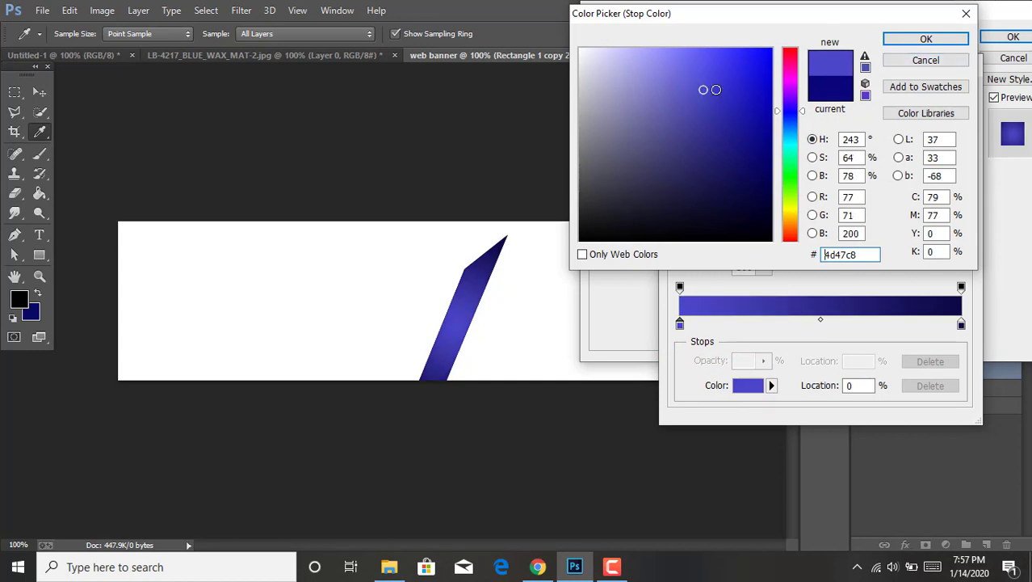
left_click(694, 75)
left_click(895, 40)
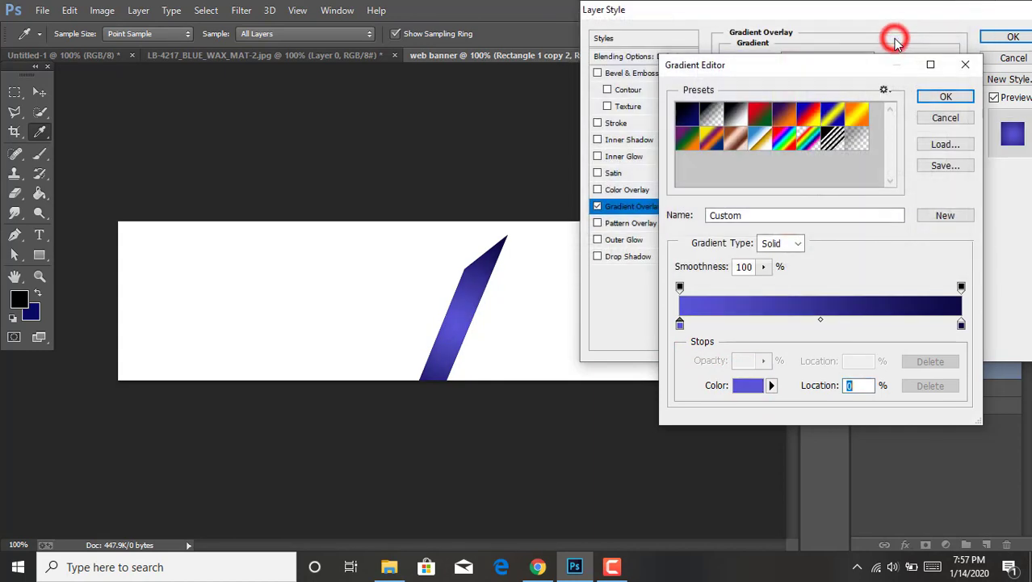
Set the radial gradient angle to 76° and apply the overlay.
left_click(927, 98)
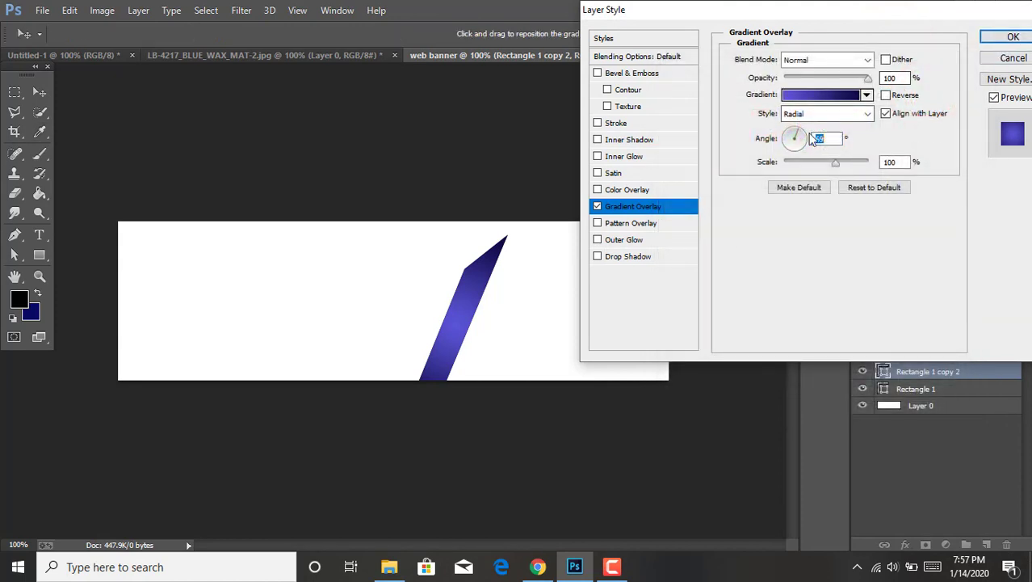
left_click_drag(796, 136, 800, 133)
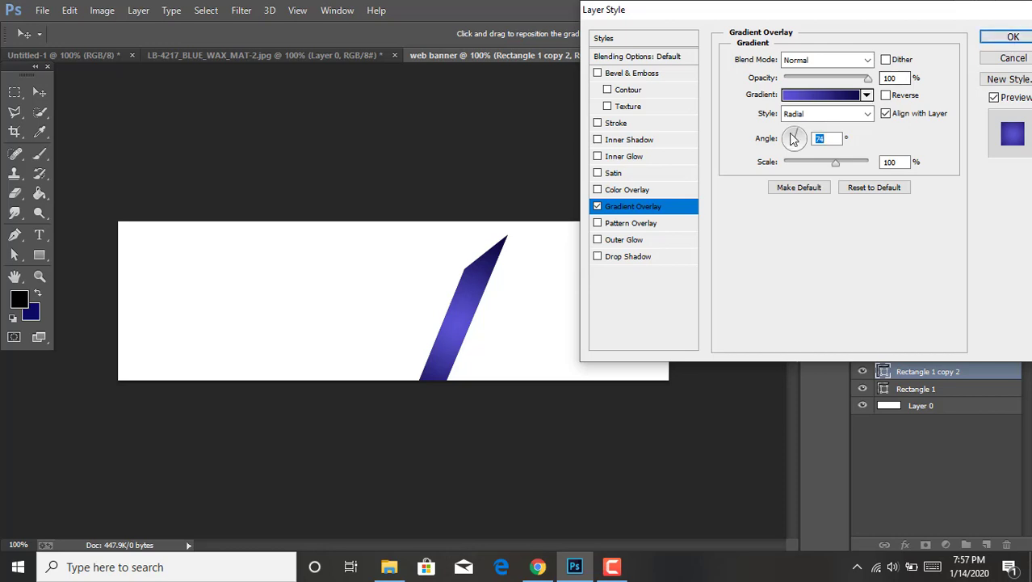
left_click(797, 136)
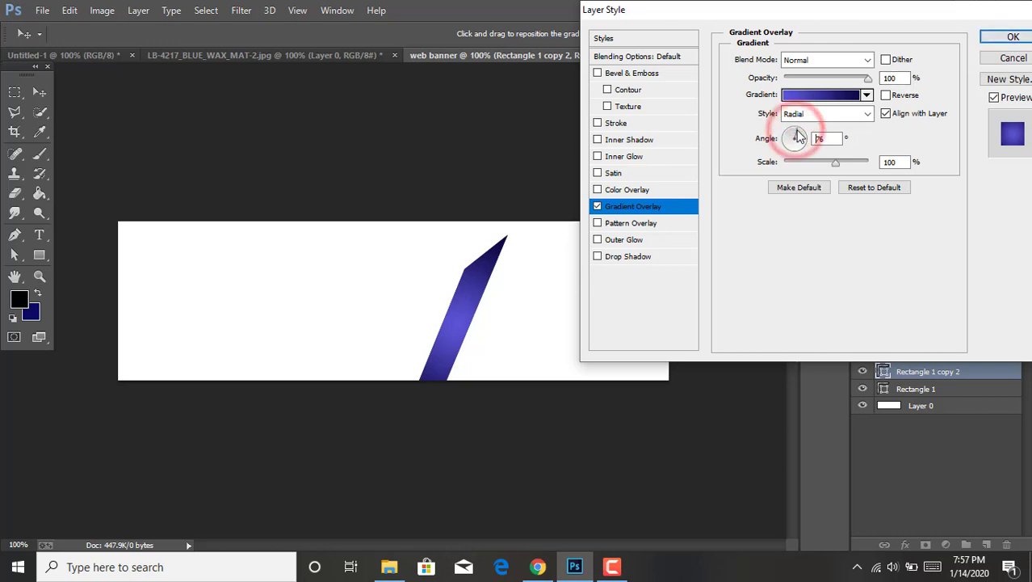
left_click(987, 37)
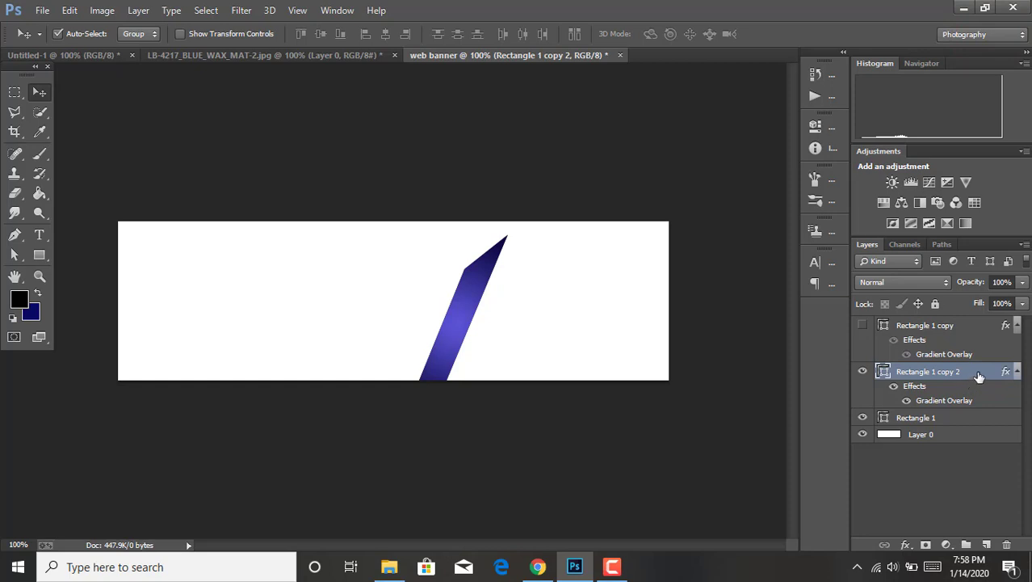
Duplicate copy 2 as copy 3, hide copy 2, and show and select Rectangle 1 copy.
left_click_drag(981, 377, 986, 543)
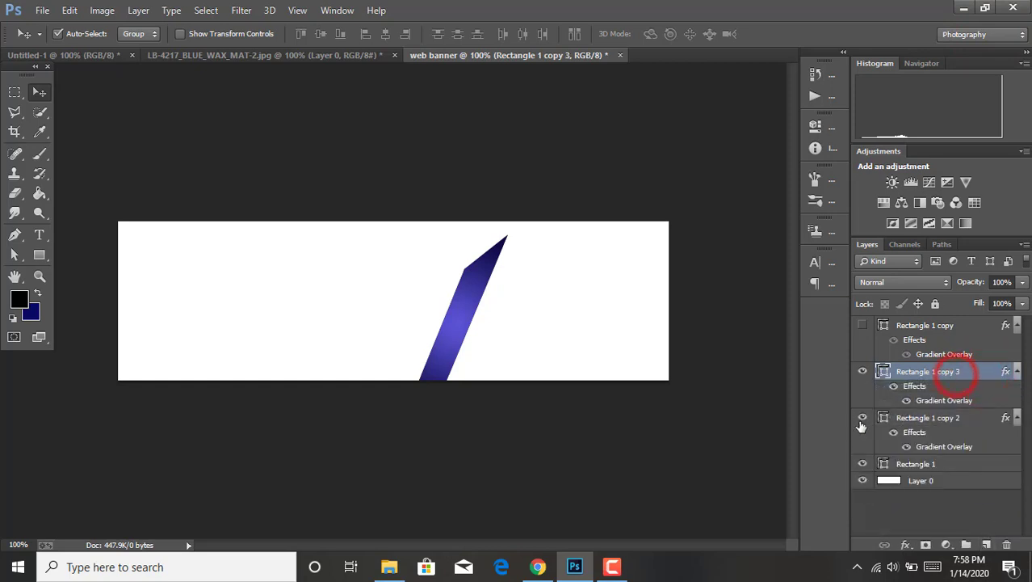
left_click(862, 417)
left_click(863, 326)
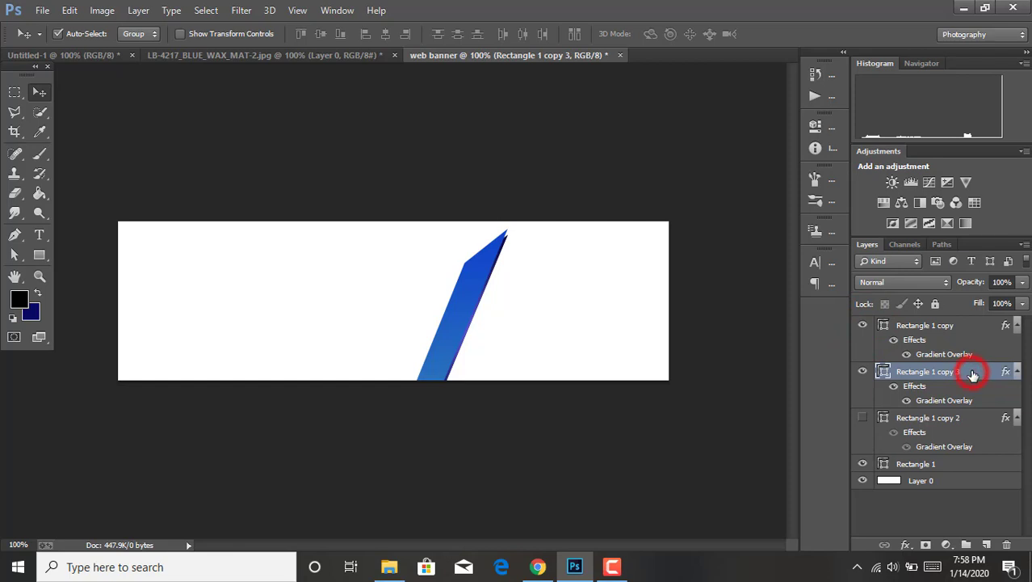
left_click(960, 326)
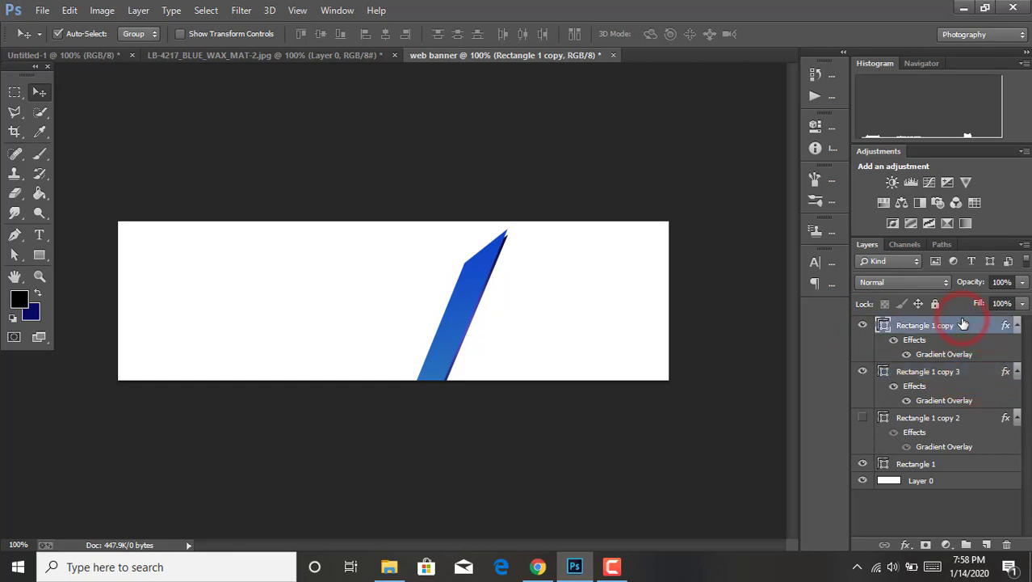
Nudge the Rectangle 1 copy stripe a few pixels left and down, then commit.
key("ctrl+t")
key("Down")
key("Down")
key("Down")
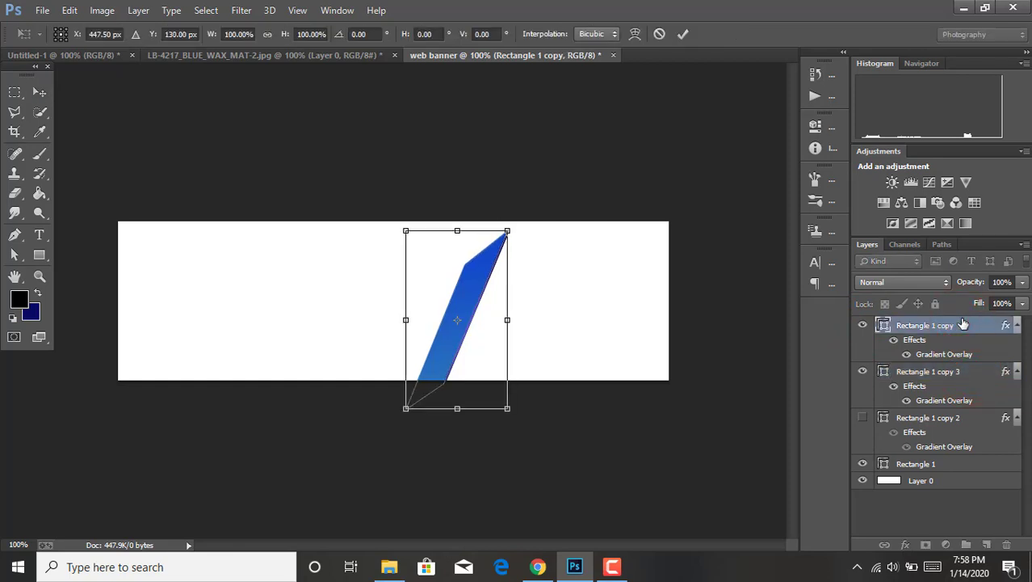
key("Left")
key("Left")
key("Left")
key("Left")
key("Left")
key("Left")
key("Down")
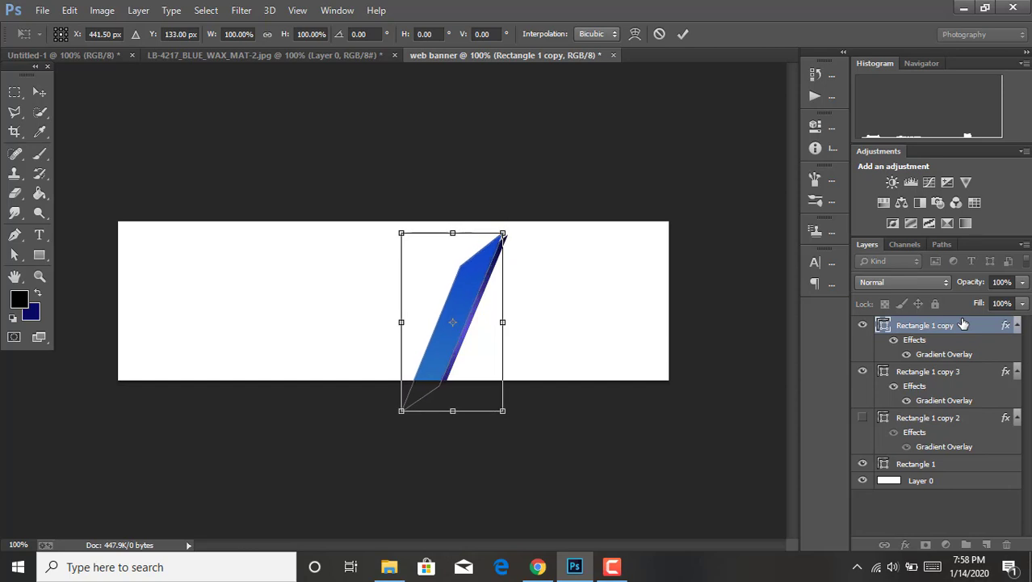
key("Down")
key("Left")
key("Up")
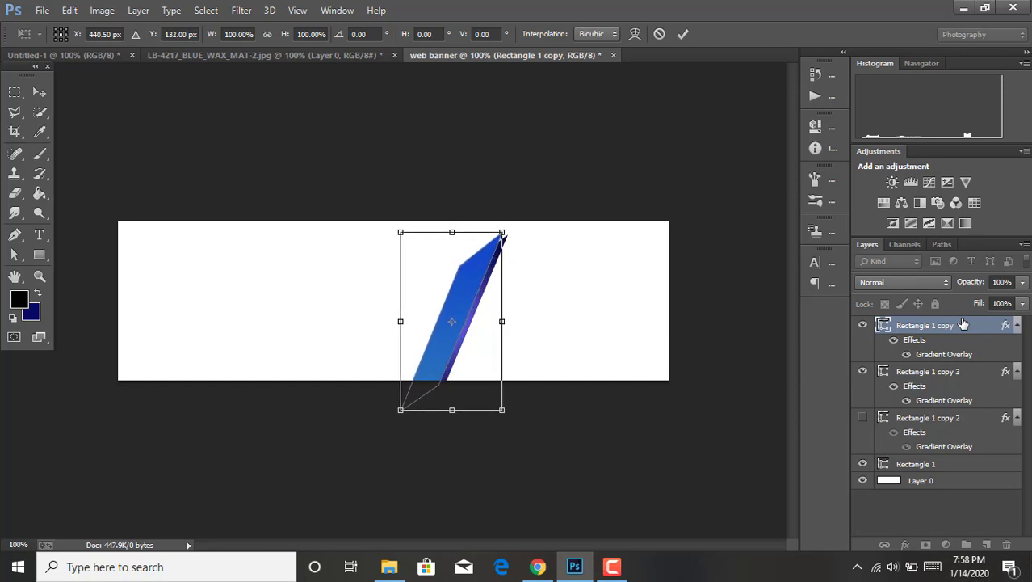
left_click(683, 33)
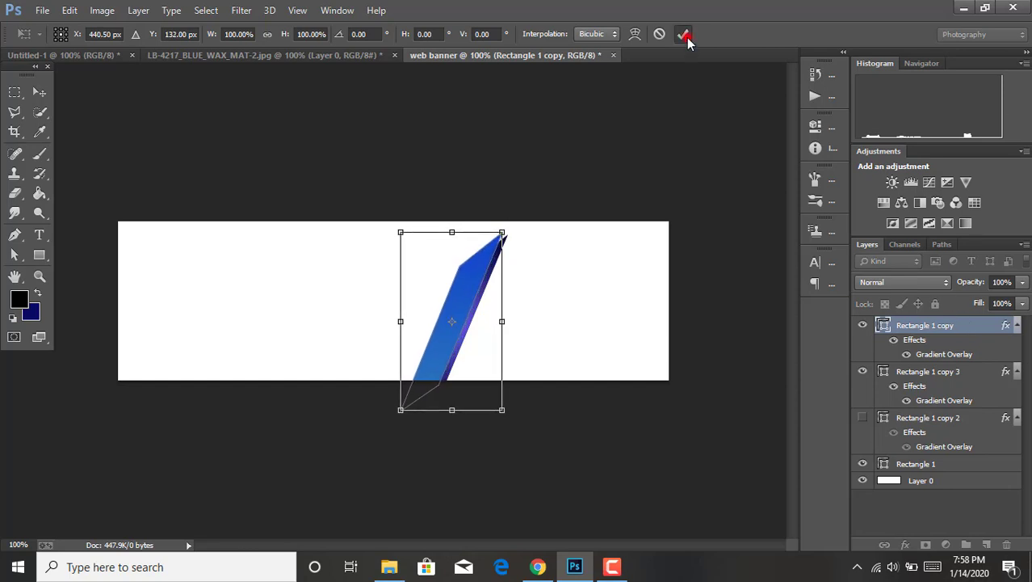
Nudge the Rectangle 1 copy 3 stripe up and to the right with the arrow keys.
left_click(941, 380)
key("ctrl+t")
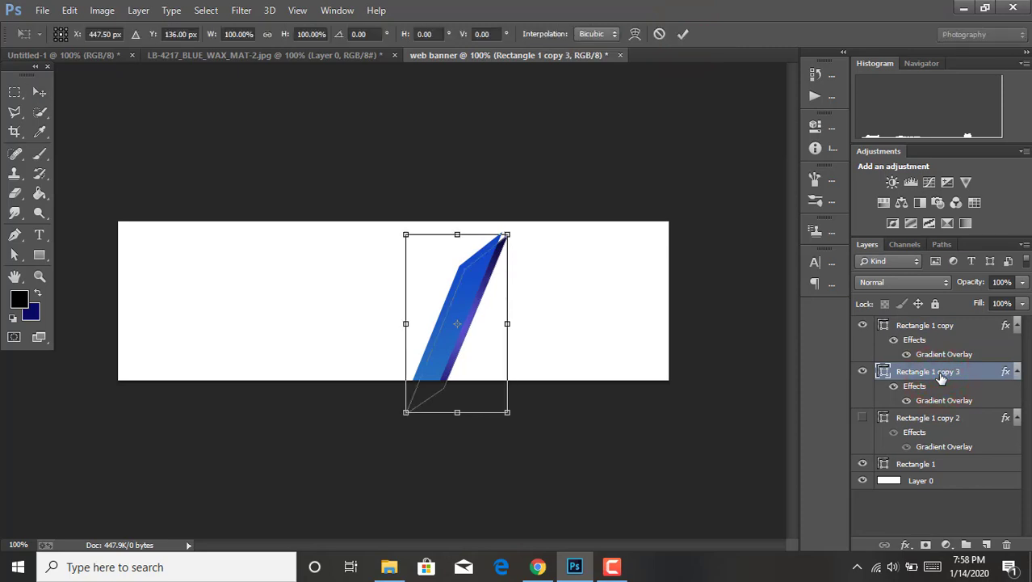
key("Up")
key("Up")
key("Up")
key("Up")
key("Up")
key("Up")
key("Up")
key("Up")
key("Right")
key("Right")
key("Right")
key("Right")
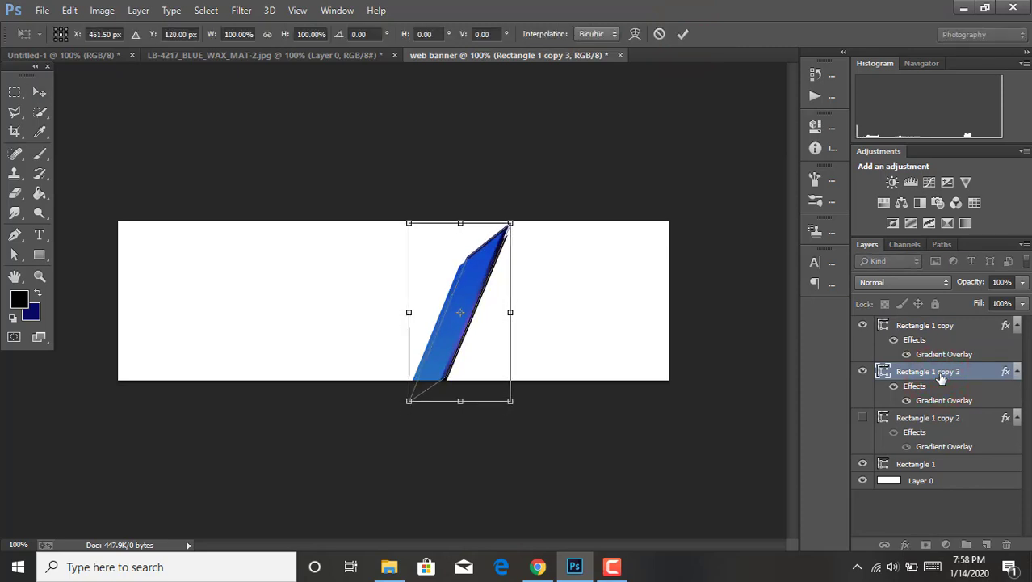
key("Right")
key("Right")
key("Right")
key("Right")
key("Right")
key("Right")
key("Up")
key("Up")
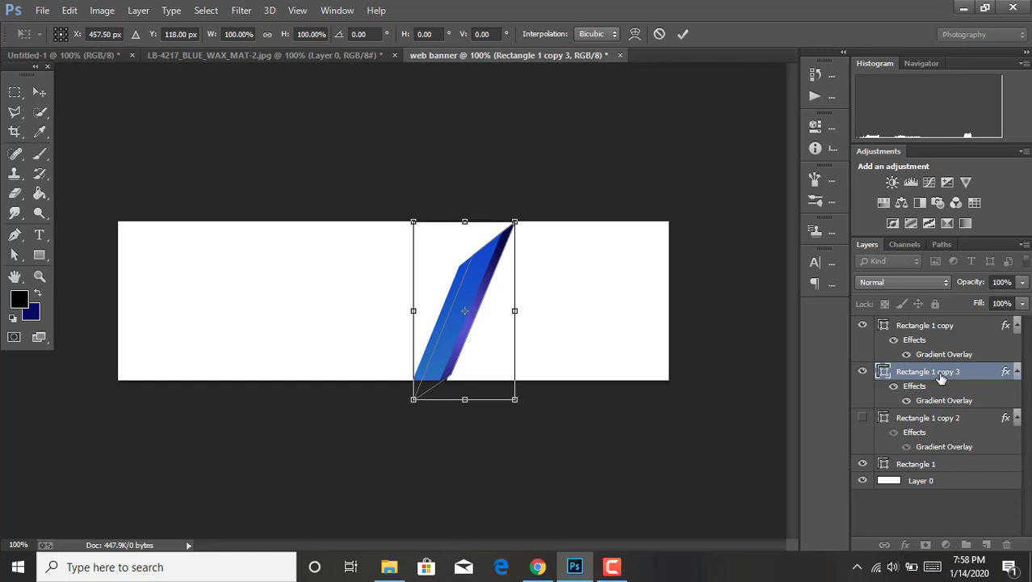
key("Up")
key("Up")
key("Up")
key("Up")
key("Up")
key("Up")
key("Up")
key("Up")
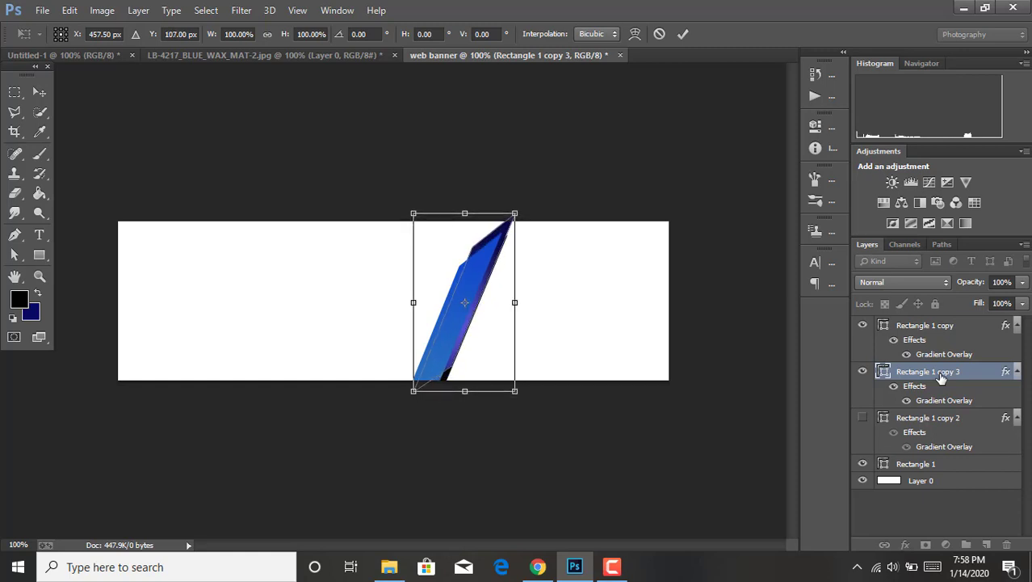
key("Up")
key("Right")
key("Right")
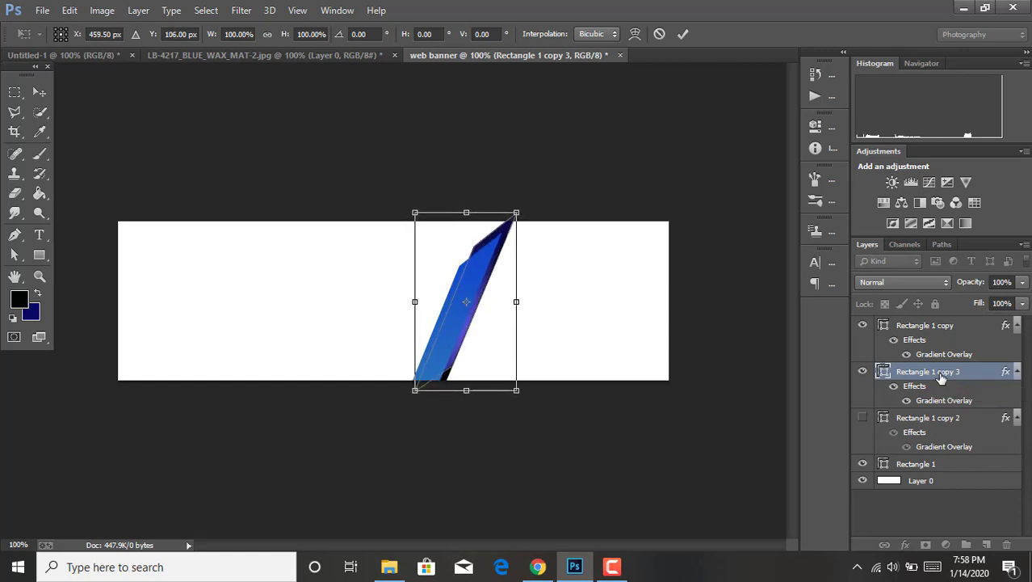
key("Right")
key("Right")
key("Right")
key("Right")
key("Right")
key("Right")
key("Down")
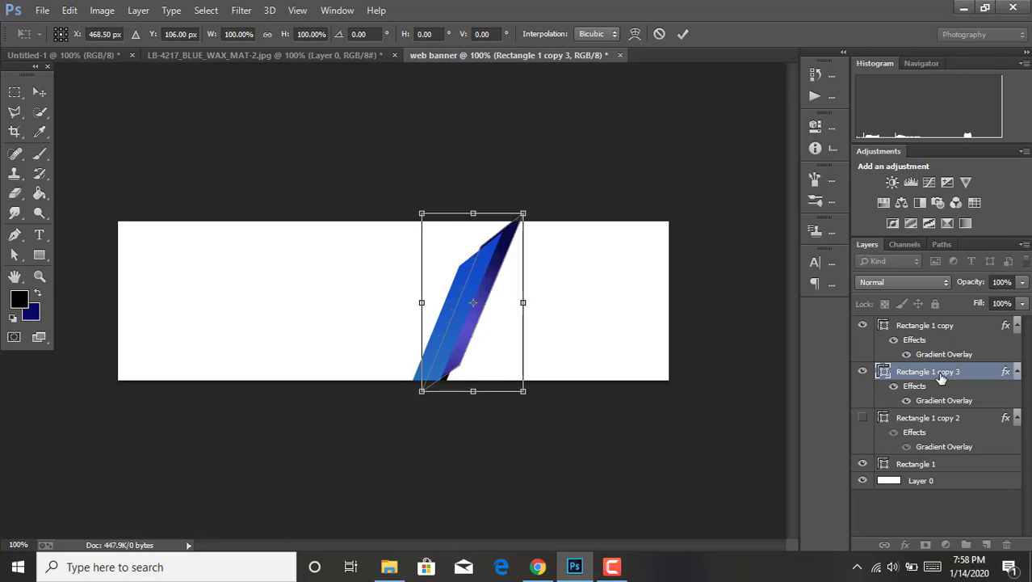
key("Down")
key("Down")
key("Down")
key("Down")
key("Down")
key("Right")
key("Right")
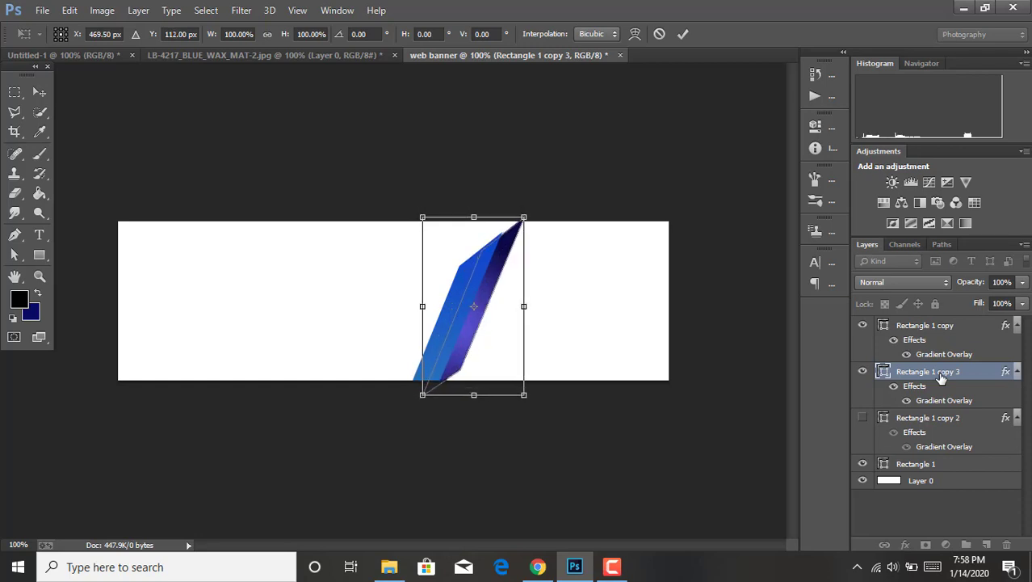
key("Right")
key("Right")
key("Right")
key("Right")
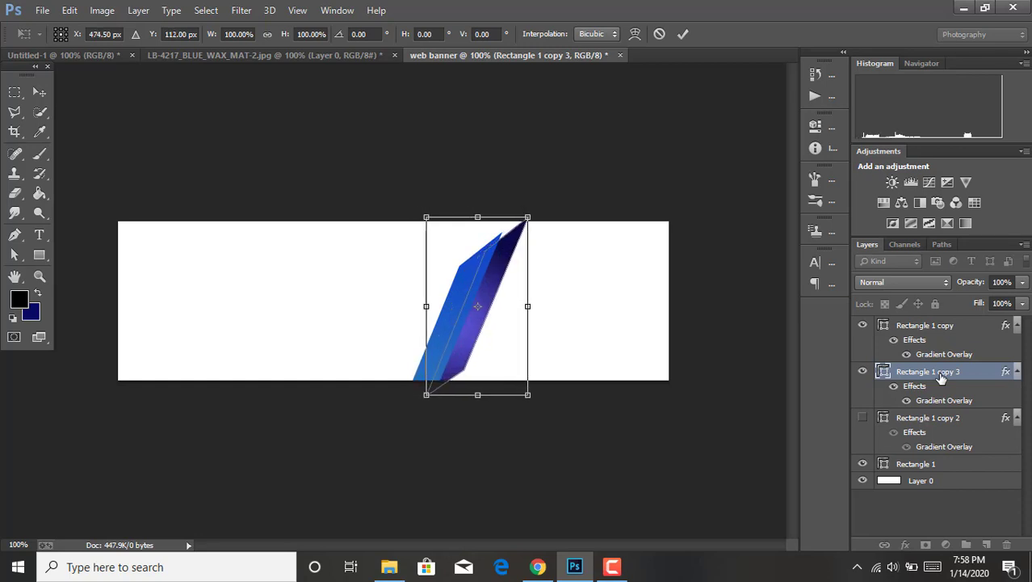
key("Right")
key("Down")
key("Left")
key("Left")
key("Left")
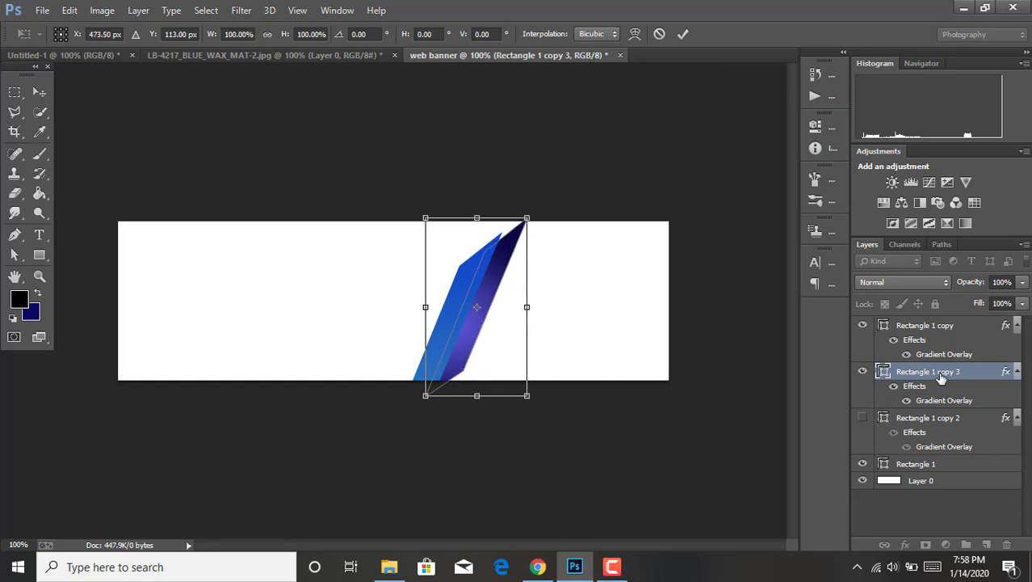
key("Left")
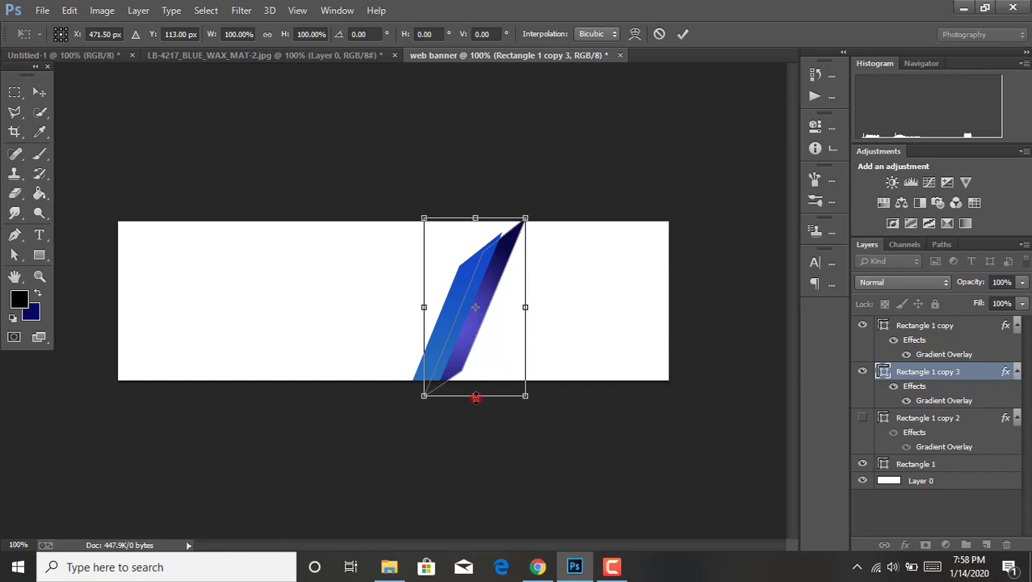
Stretch the dark stripe taller, rotate it 3.76°, and narrow it to about 76.5% width.
left_click_drag(476, 397, 467, 414)
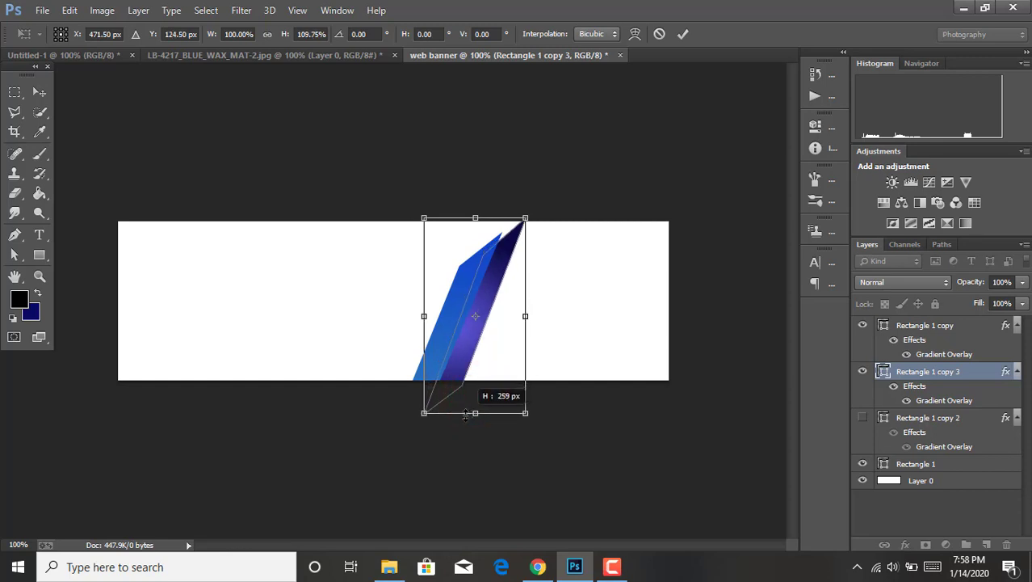
left_click_drag(475, 218, 488, 206)
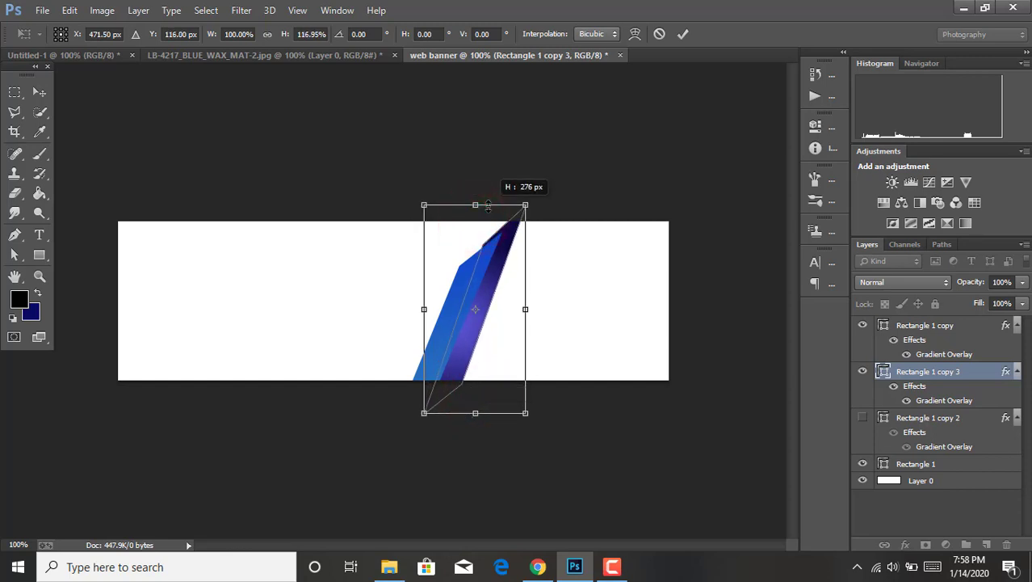
left_click_drag(595, 224, 607, 229)
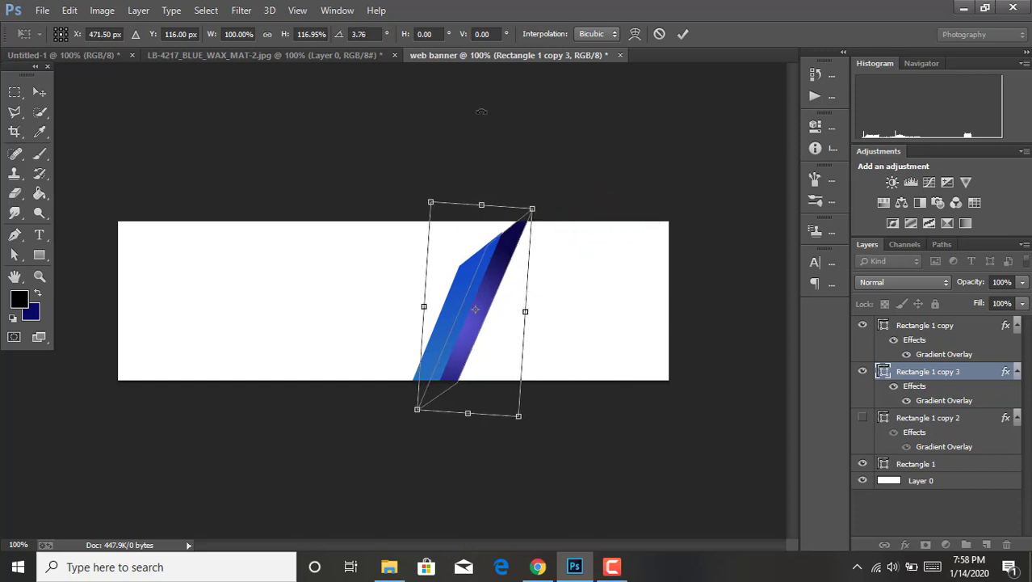
left_click_drag(534, 205, 509, 221)
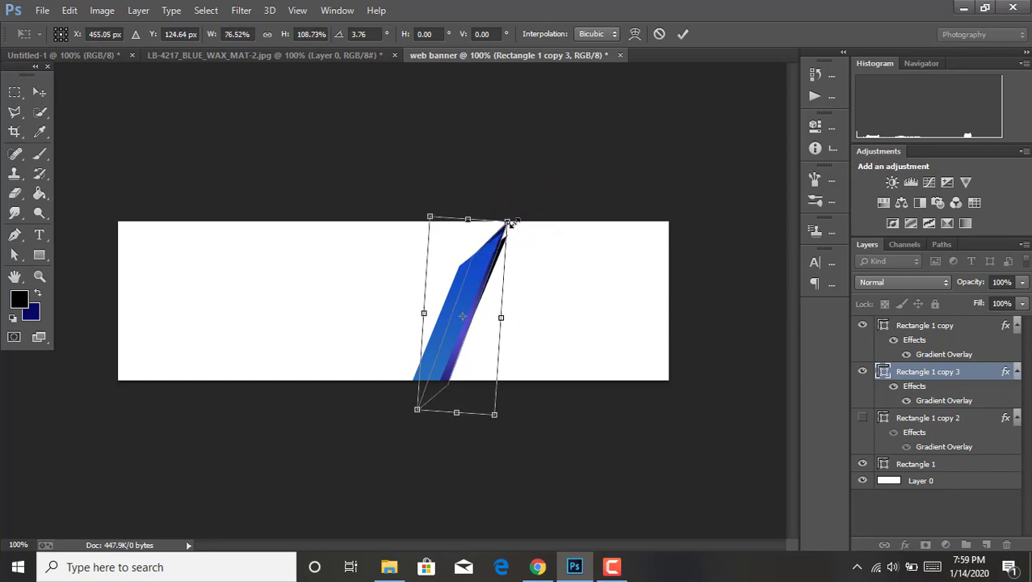
Commit the purple sliver and slide the blue Rectangle 1 copy stripe 46 px left.
left_click(683, 35)
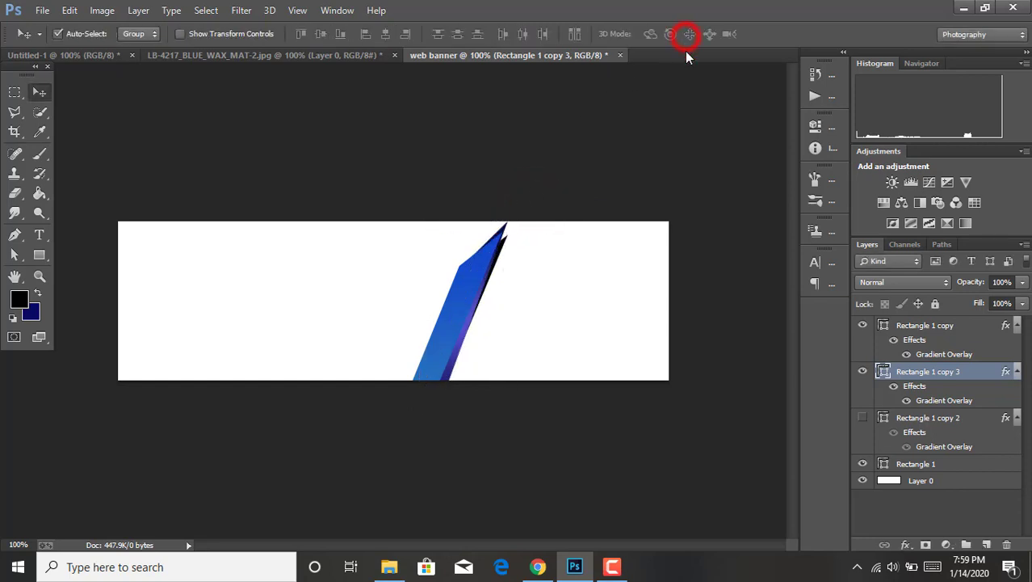
left_click_drag(463, 284, 483, 283)
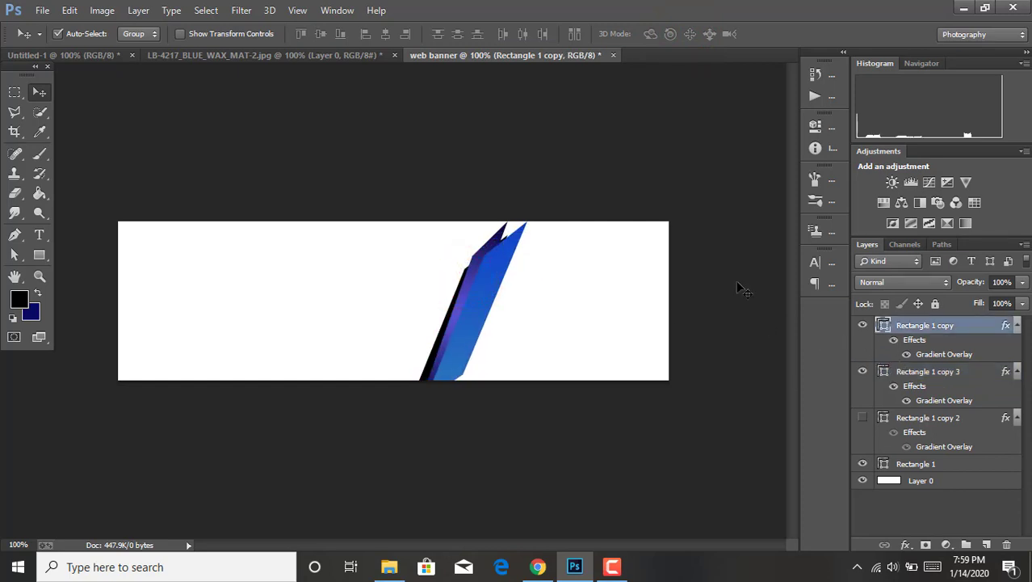
left_click_drag(485, 284, 450, 275)
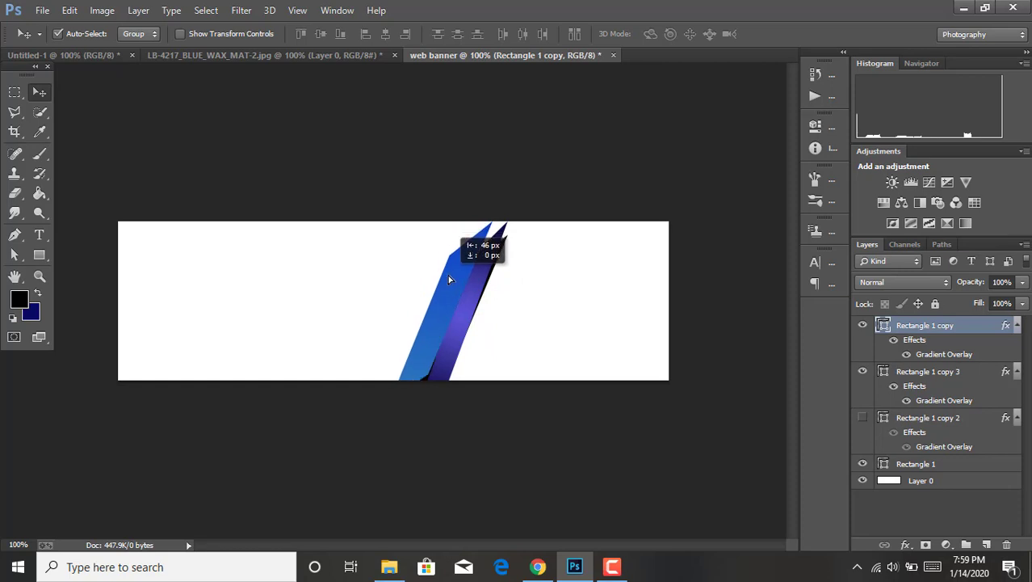
left_click_drag(449, 276, 495, 284)
left_click(942, 375)
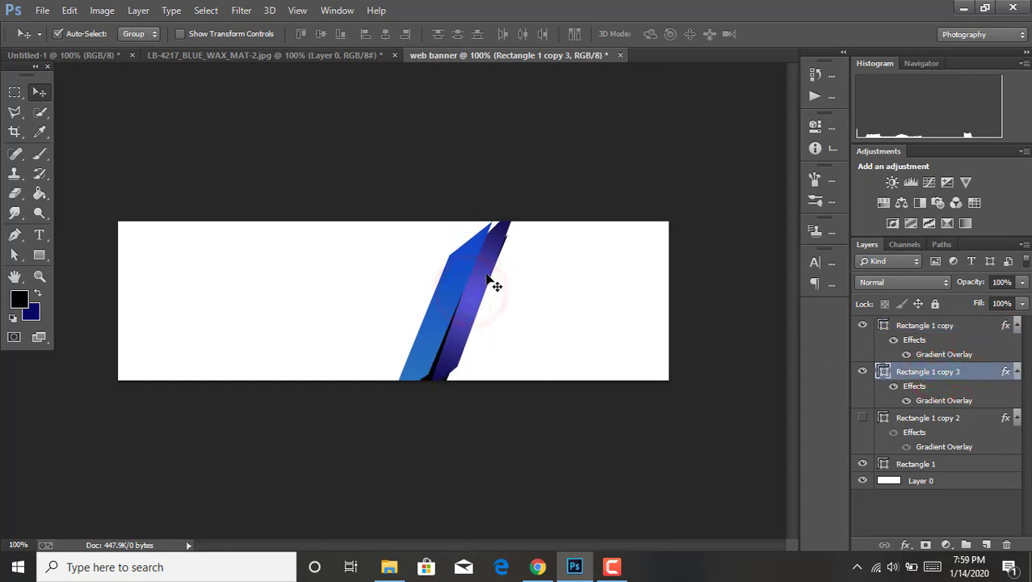
key("ctrl+t")
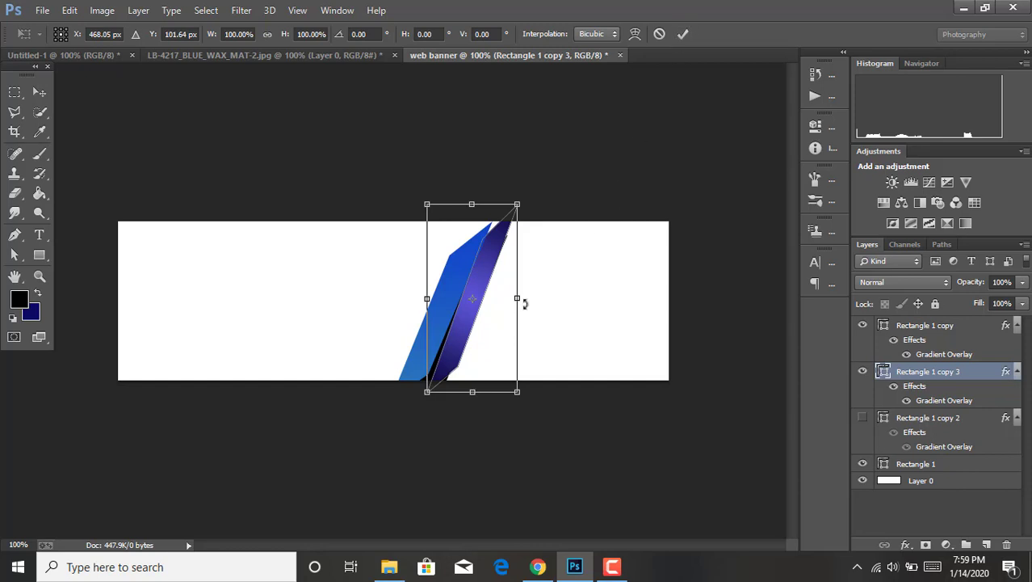
Cancel the transform, delete Rectangle 1 copy 3, and make Rectangle 1 copy 2 visible again.
left_click(659, 33)
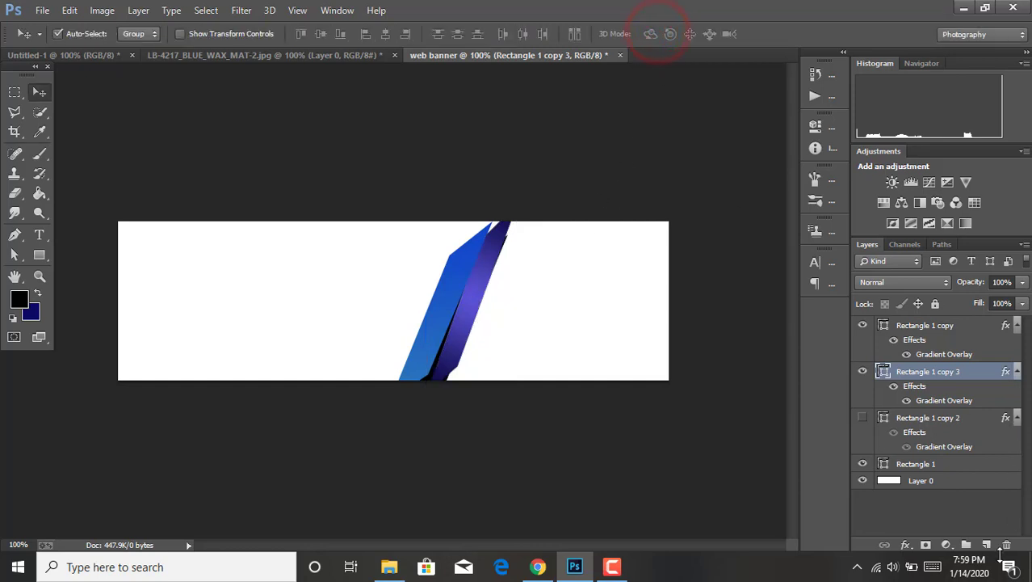
left_click(1008, 547)
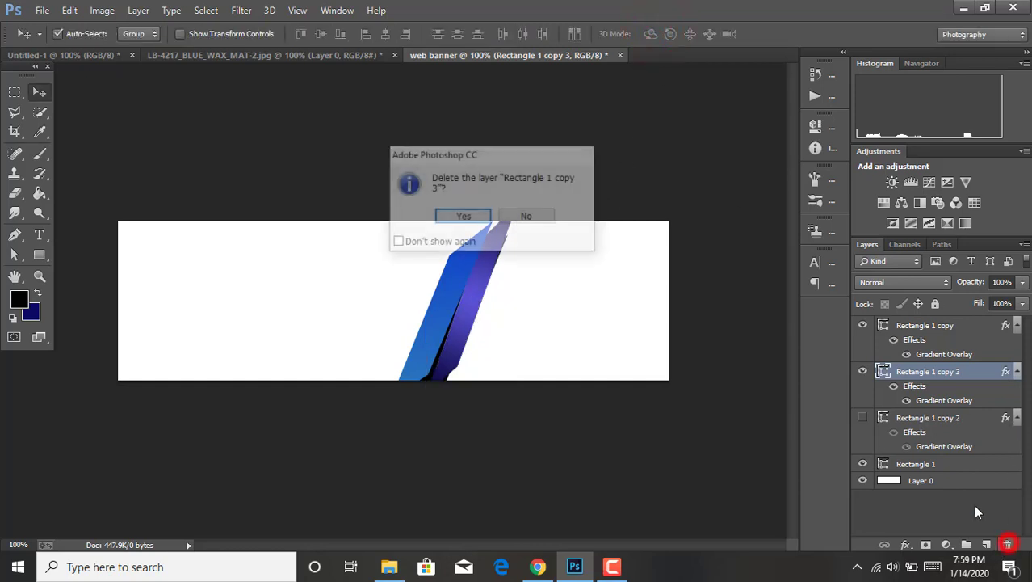
left_click(471, 216)
left_click(861, 371)
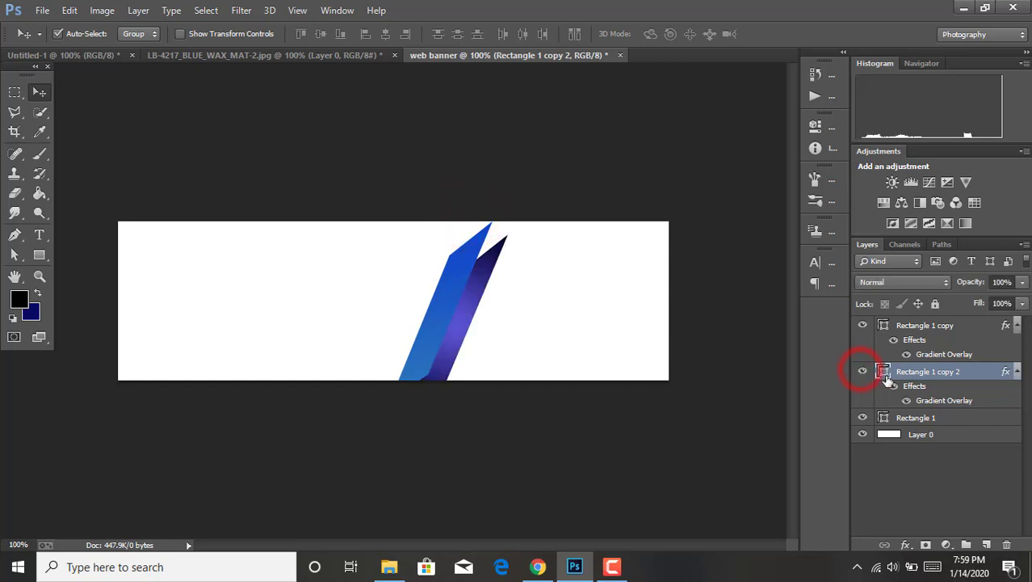
left_click(966, 373)
Duplicate Rectangle 1 copy 2 and move the copy up-right to X 471.5, Y 92 px.
left_click_drag(990, 373, 986, 545)
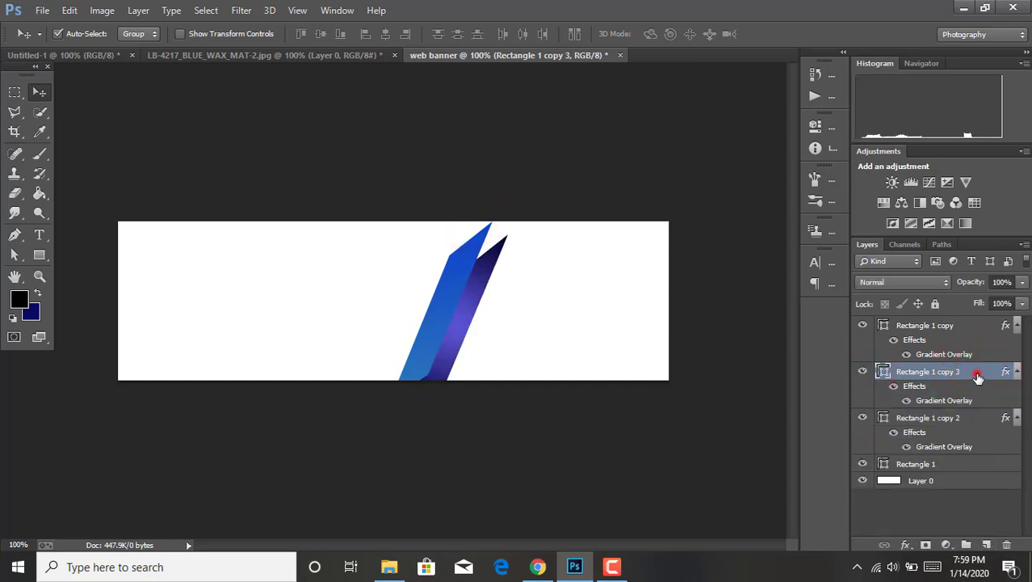
key("ctrl+t")
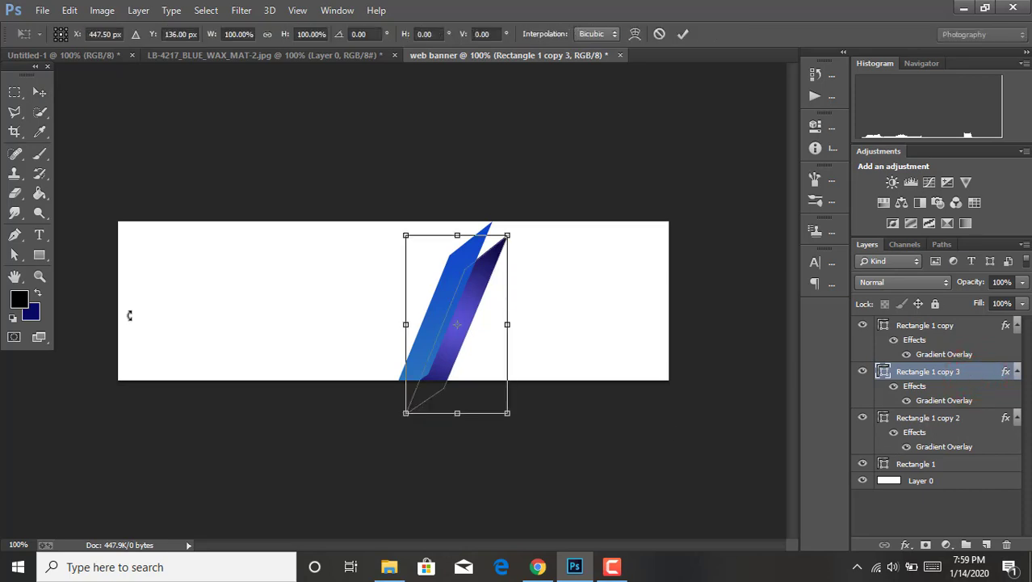
mouse_move(465, 307)
left_mouse_down()
mouse_move(497, 273)
mouse_move(505, 279)
left_mouse_up()
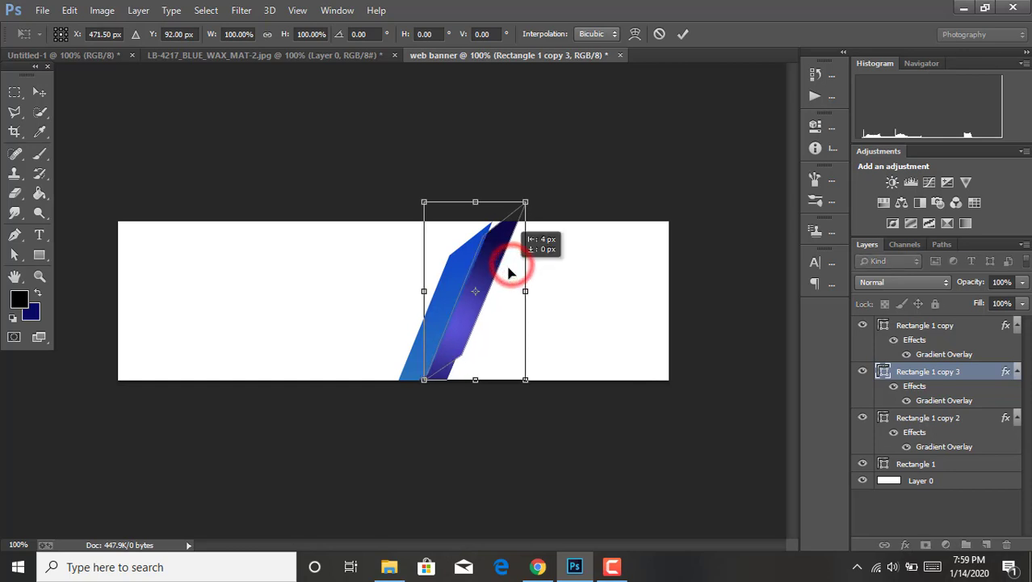
left_click(681, 37)
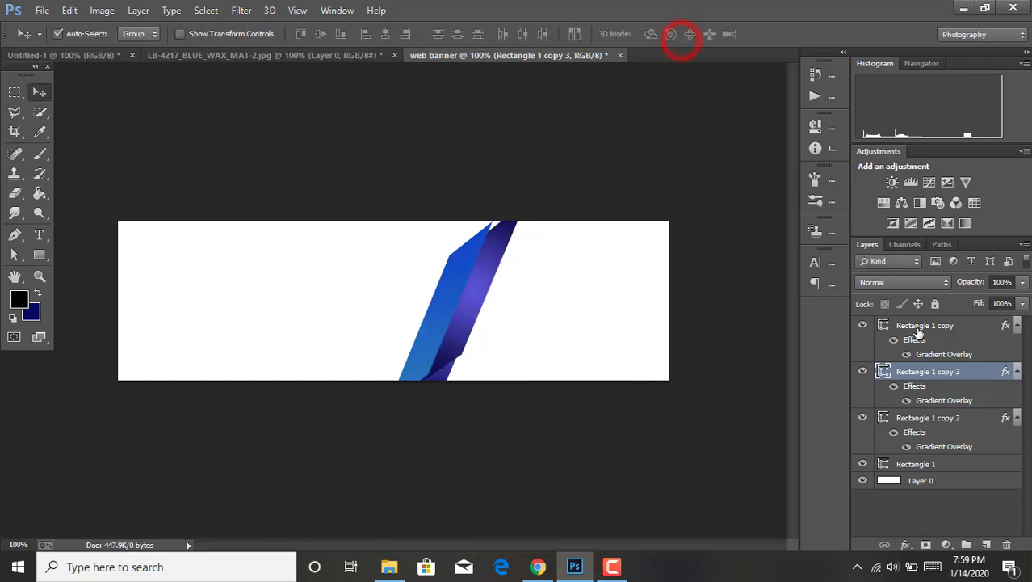
Move the blue Rectangle 1 copy stripe down and left to X 423.5, Y 142 px.
left_click(960, 328)
key("ctrl+t")
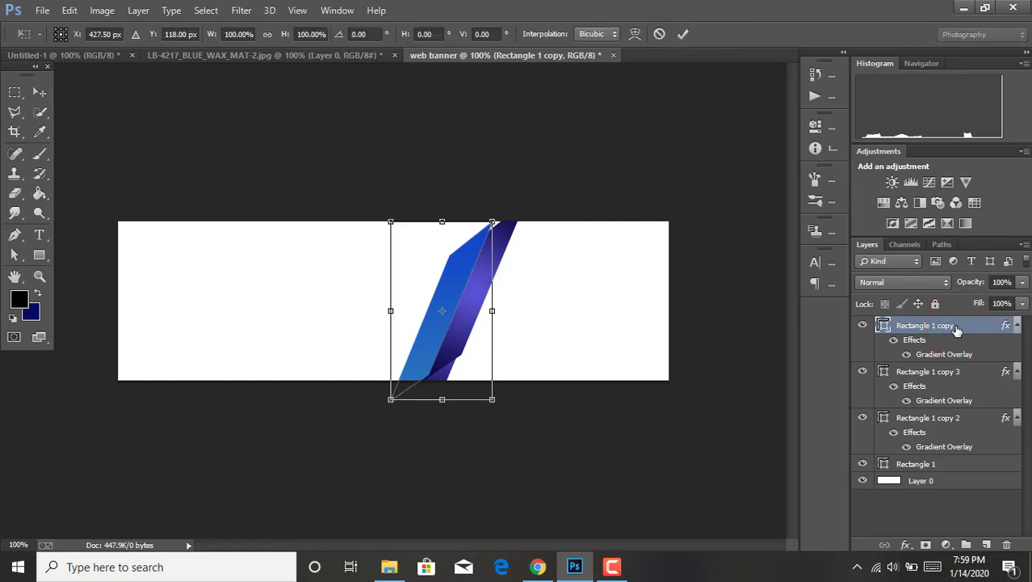
key("Down")
key("Down")
key("Down")
key("Down")
key("Down")
key("Down")
key("Left")
key("Left")
key("Left")
key("Left")
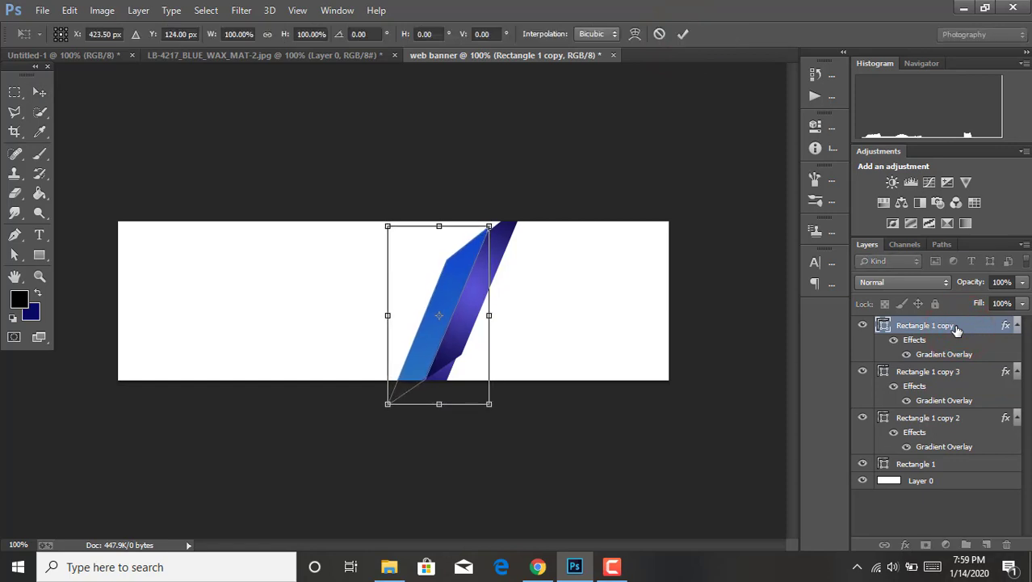
key("Down")
key("Down")
key("Down")
key("Down")
key("Down")
key("Down")
key("Down")
key("Down")
key("Down")
key("Down")
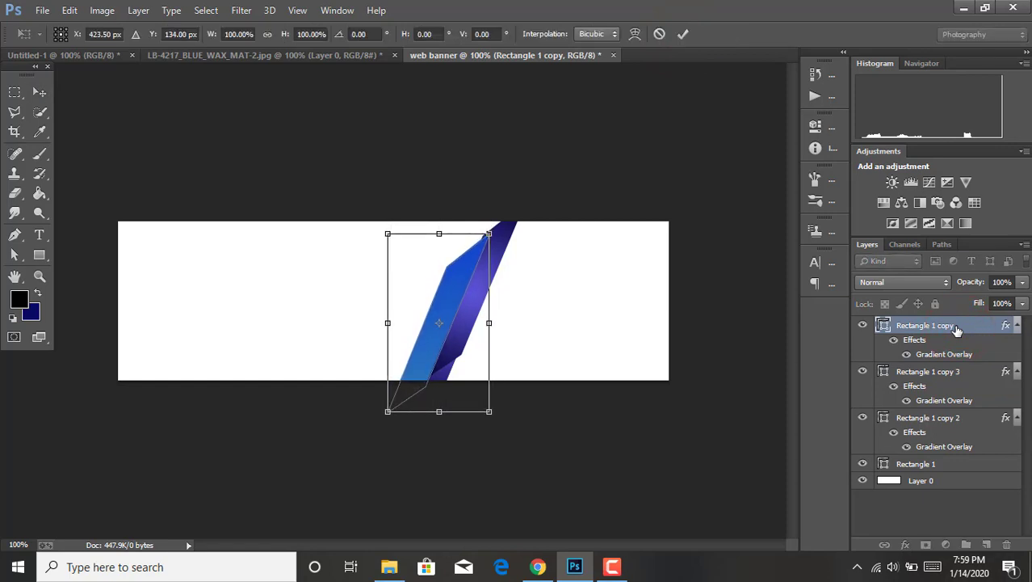
key("Down")
key("Down")
key("Left")
key("Left")
key("Down")
key("Down")
key("Down")
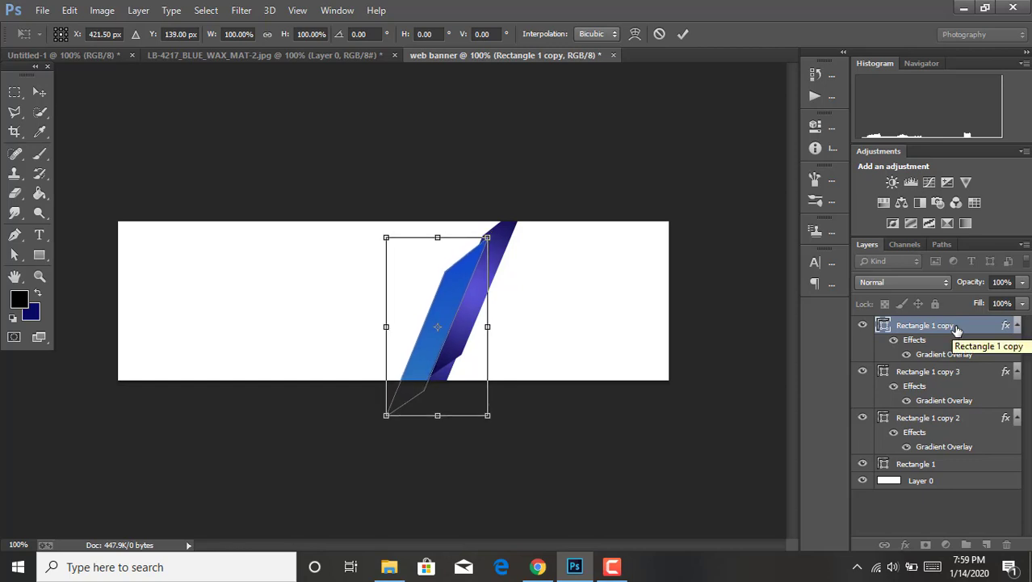
key("Down")
key("Left")
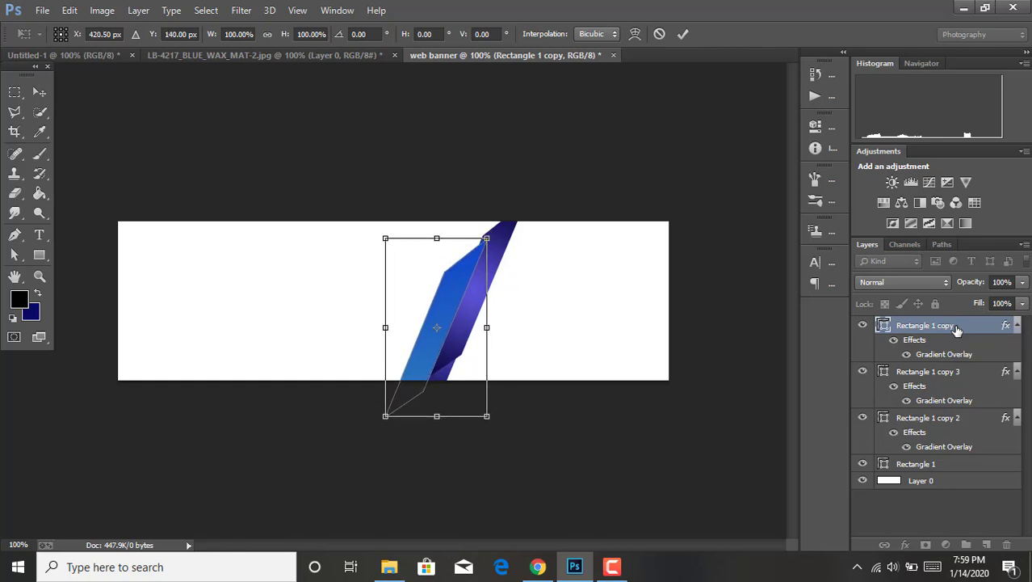
key("Left")
key("Left")
key("Left")
key("Left")
key("Down")
key("Down")
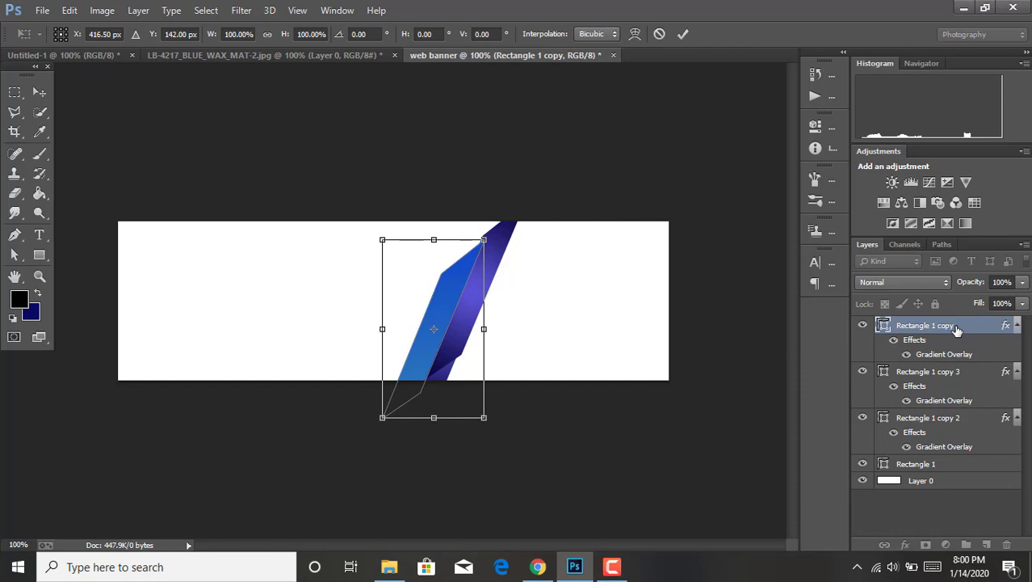
key("Right")
key("Right")
key("Right")
key("Right")
key("Right")
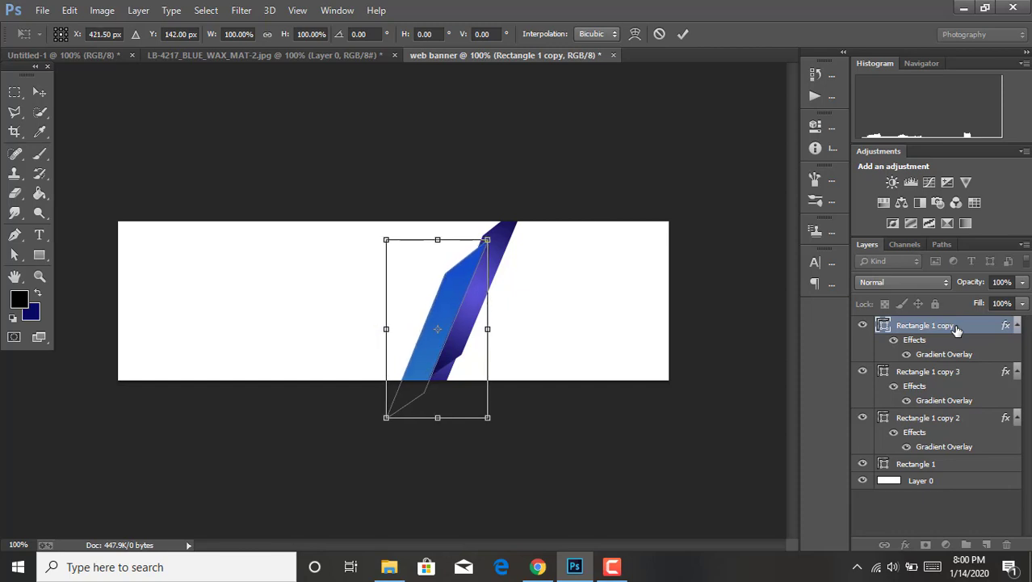
key("Right")
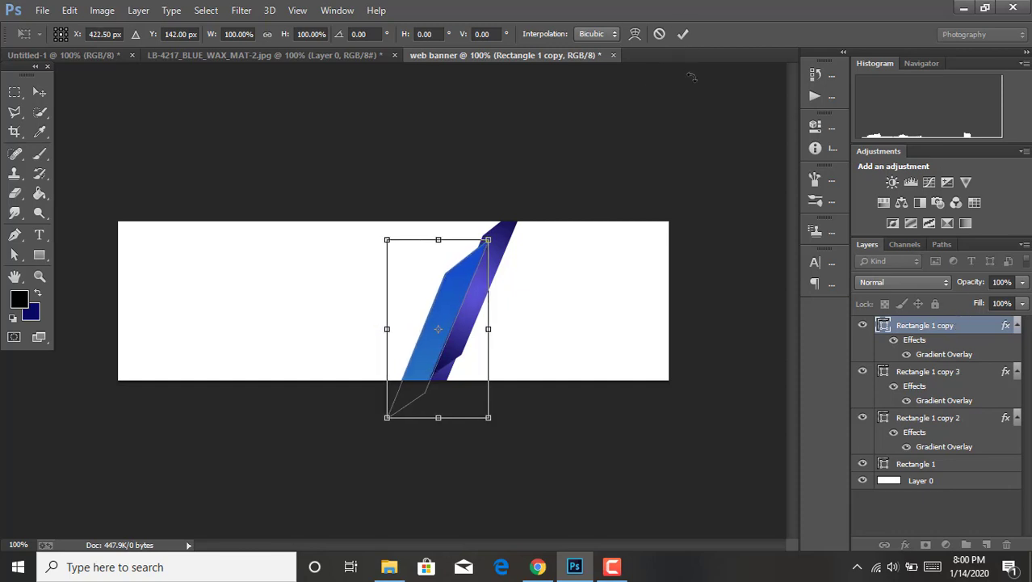
key("Right")
left_click(683, 34)
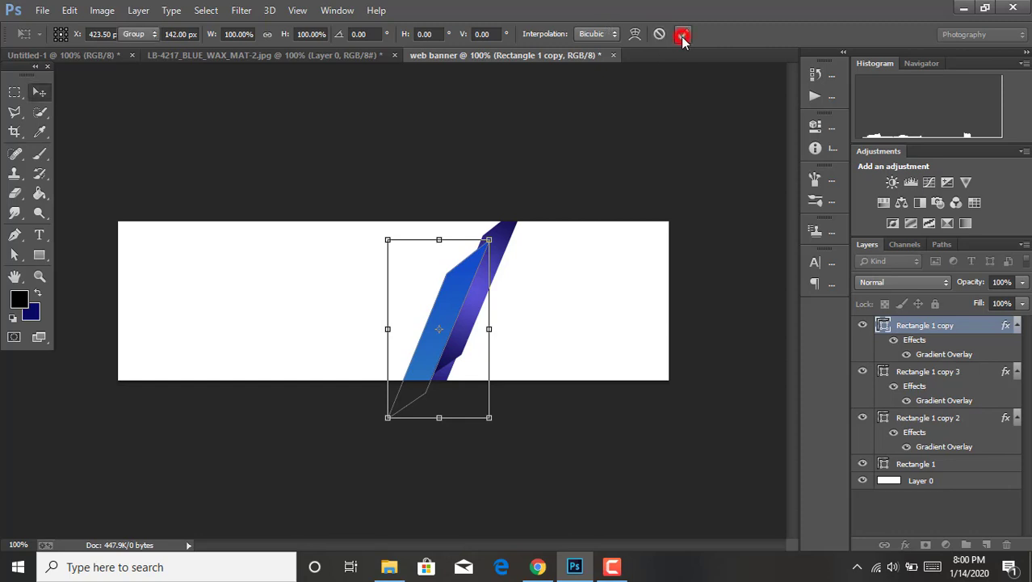
left_click(974, 375)
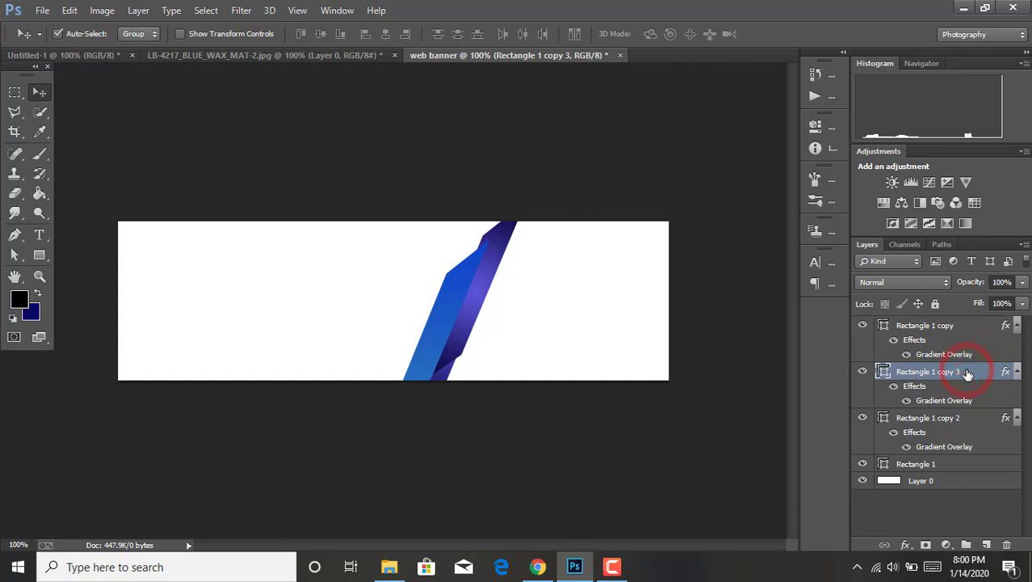
Scale Rectangle 1 copy 3 to about 125%, rotate it −1.86°, and commit.
key("ctrl+t")
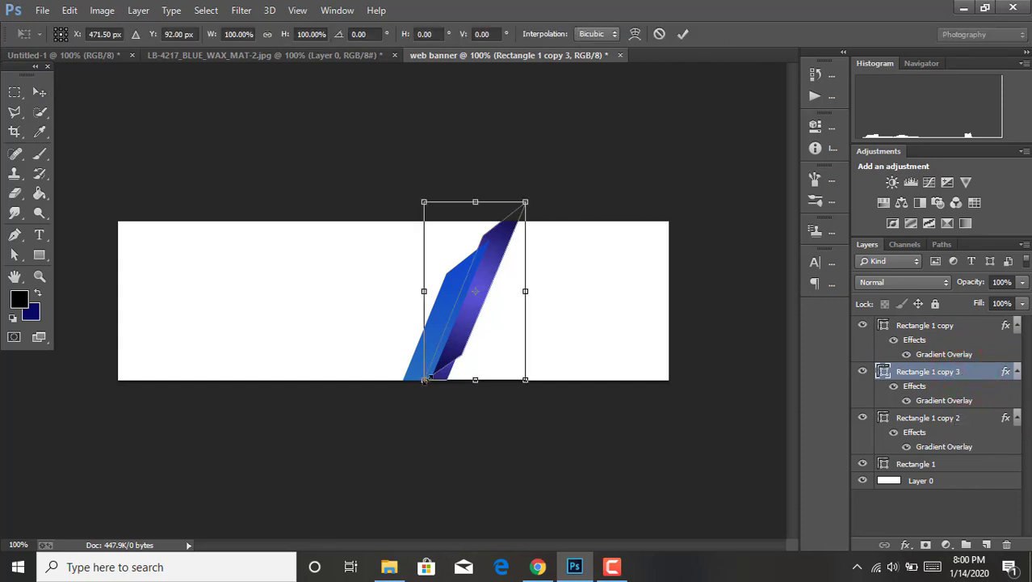
left_click_drag(423, 379, 401, 417)
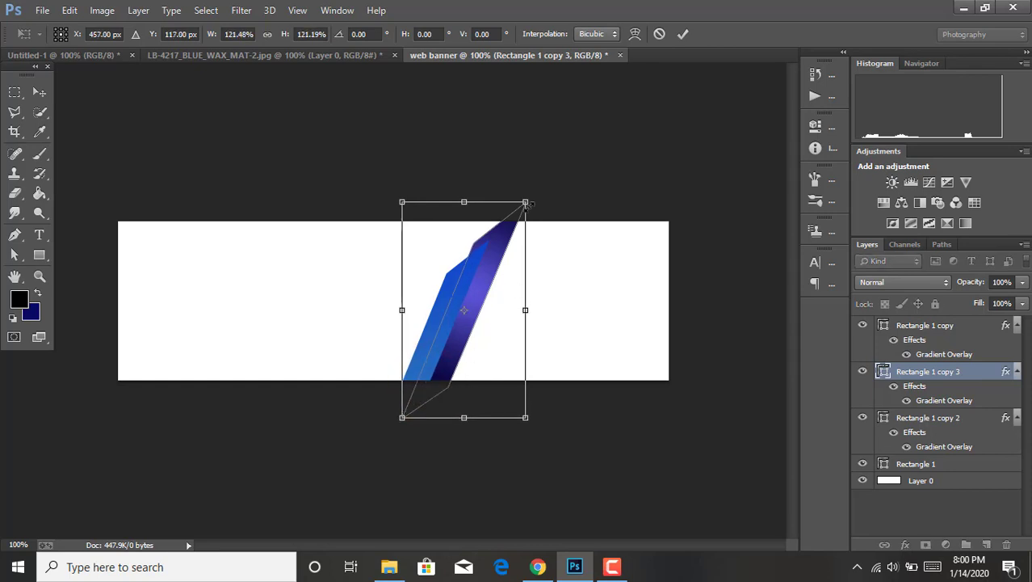
left_click_drag(525, 202, 534, 196)
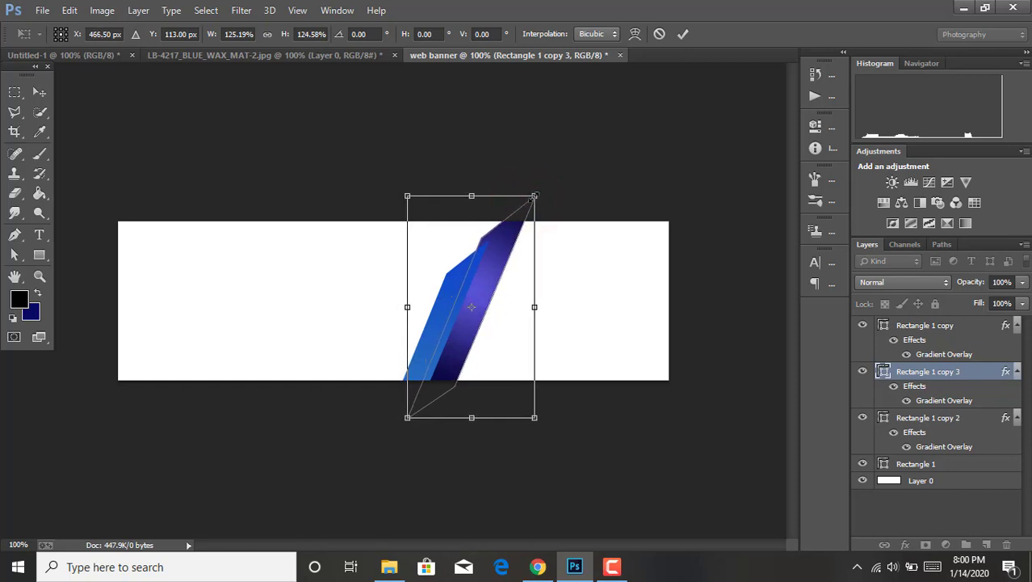
left_click_drag(574, 237, 576, 226)
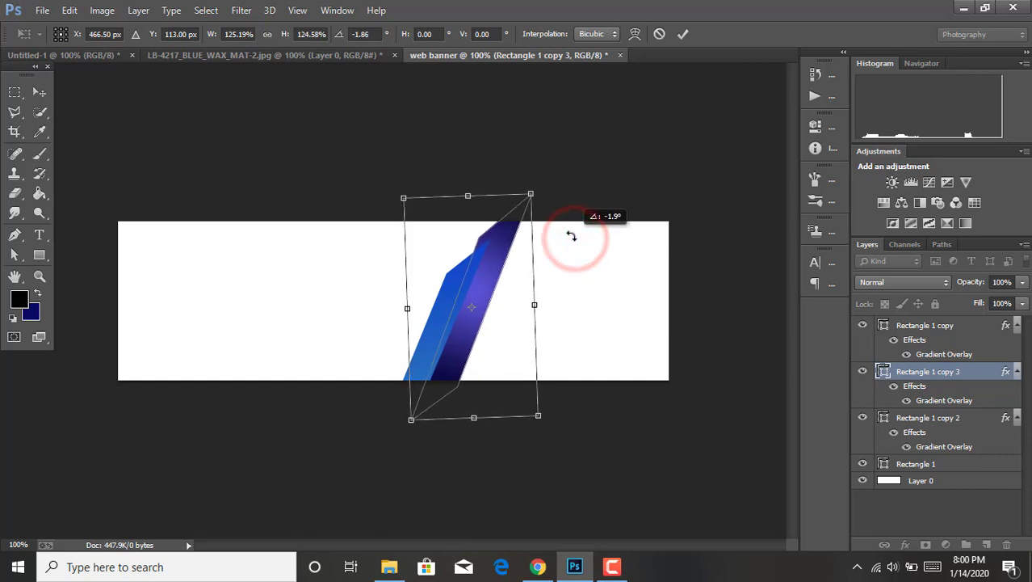
left_click(683, 34)
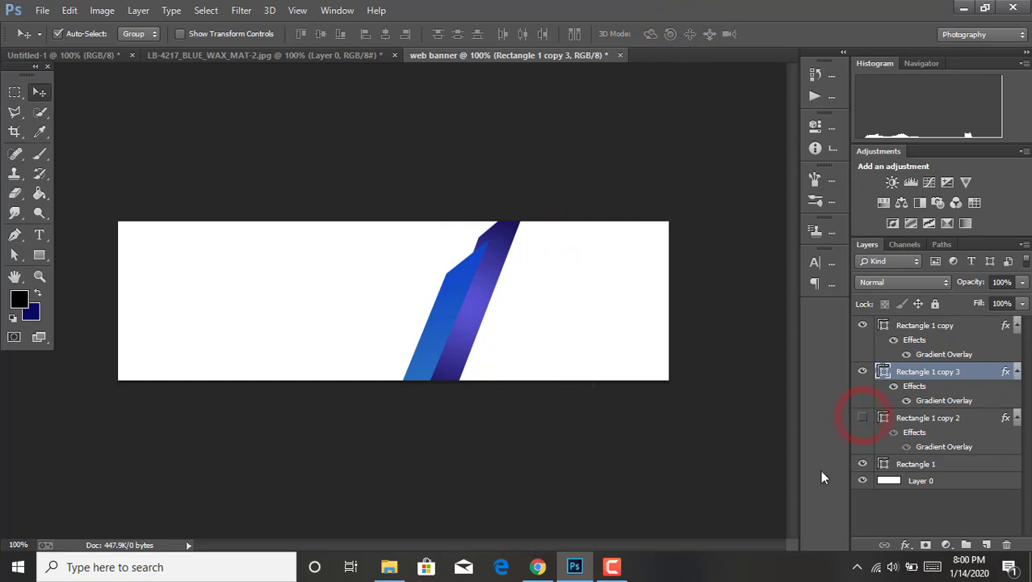
Scale Rectangle 1 copy 2 to about 127% and shift it right beside the other stripes.
left_click(911, 420)
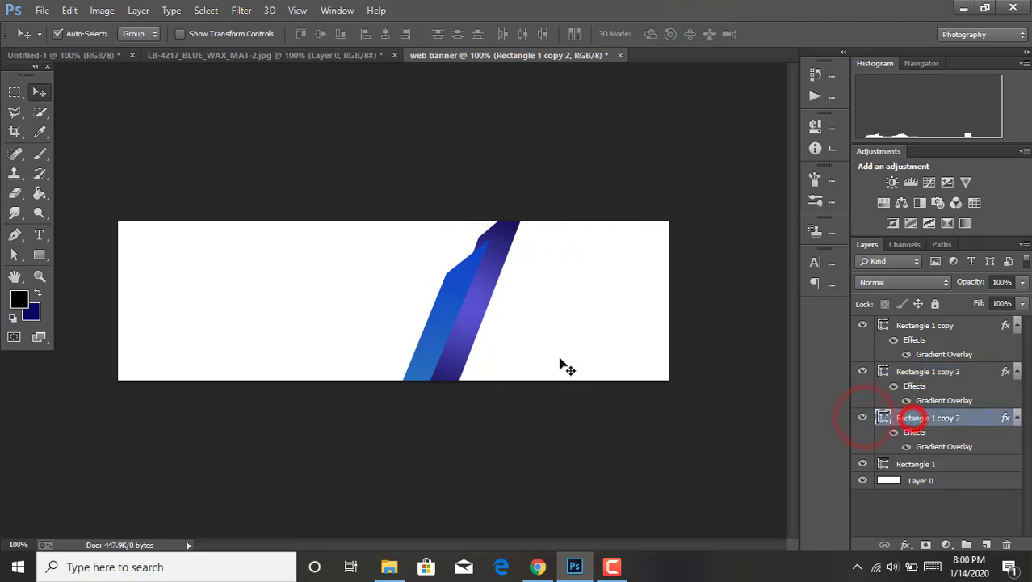
key("ctrl+t")
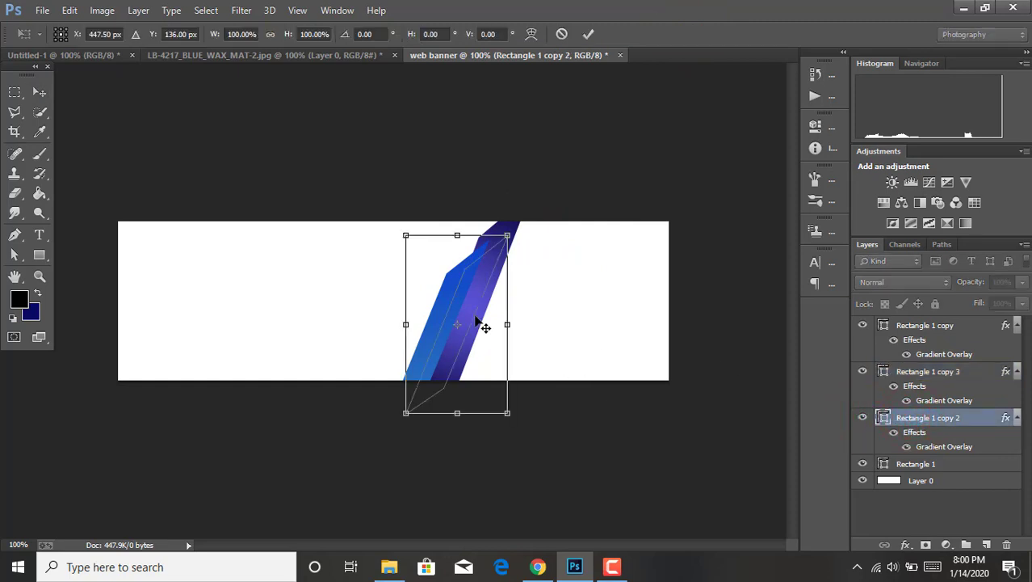
left_click_drag(507, 235, 561, 215)
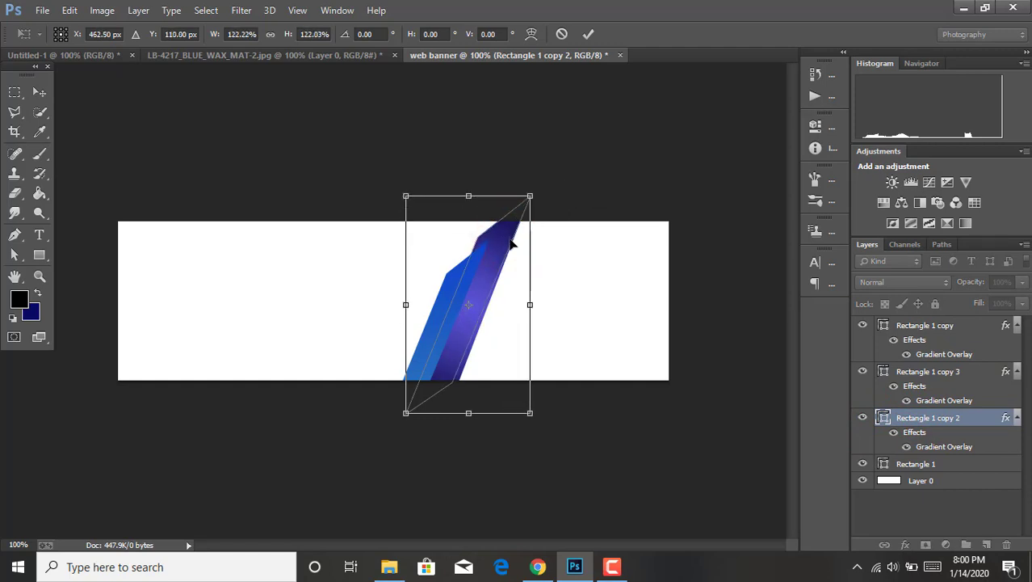
mouse_move(505, 246)
left_mouse_down()
mouse_move(540, 244)
mouse_move(534, 238)
left_mouse_up()
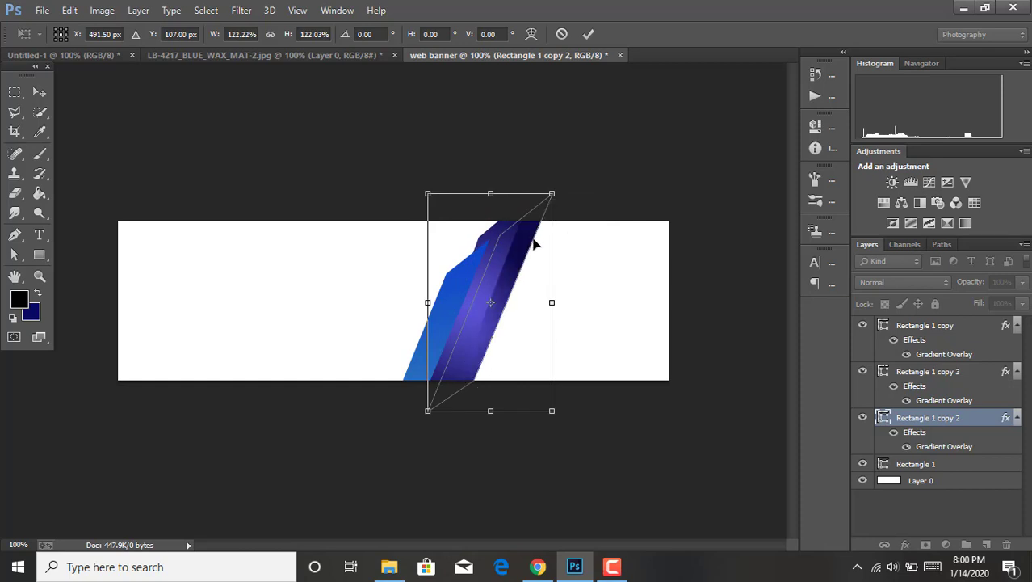
left_click_drag(552, 411, 557, 419)
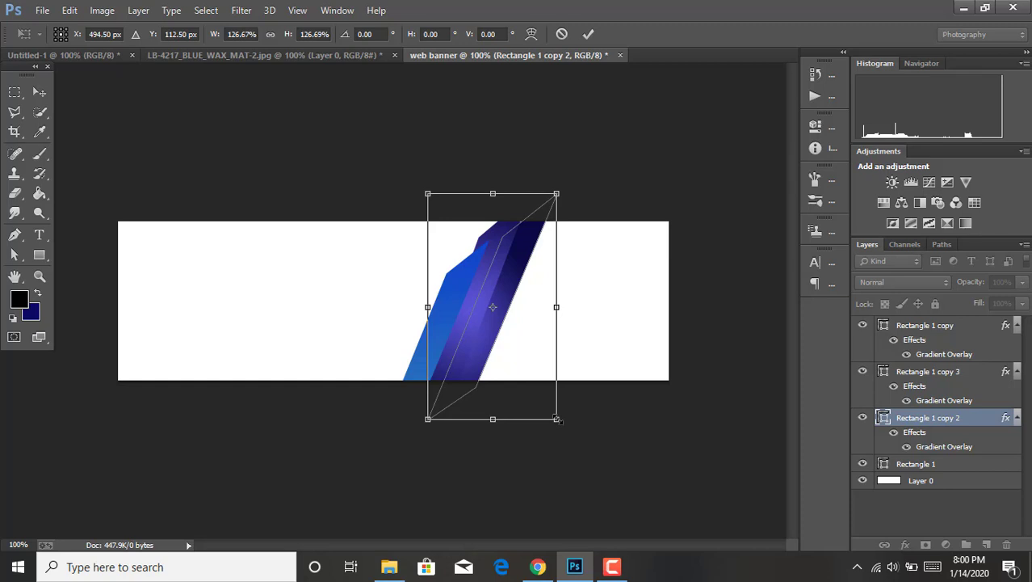
left_click(588, 32)
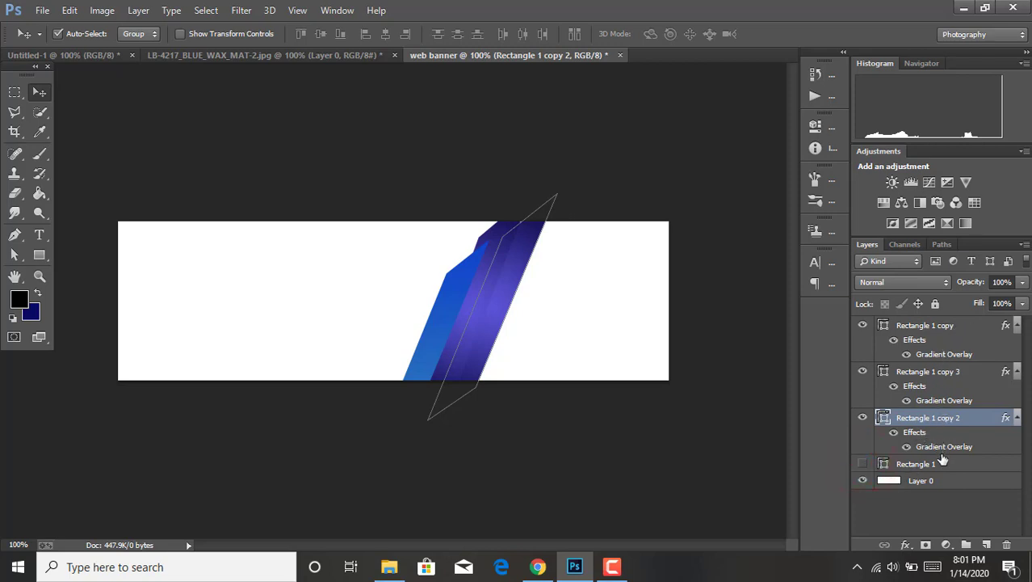
Add a default Drop Shadow to Rectangle 1 copy, Rectangle 1 copy 3 and Rectangle 1 copy 2.
left_click(970, 327)
double_click(968, 324)
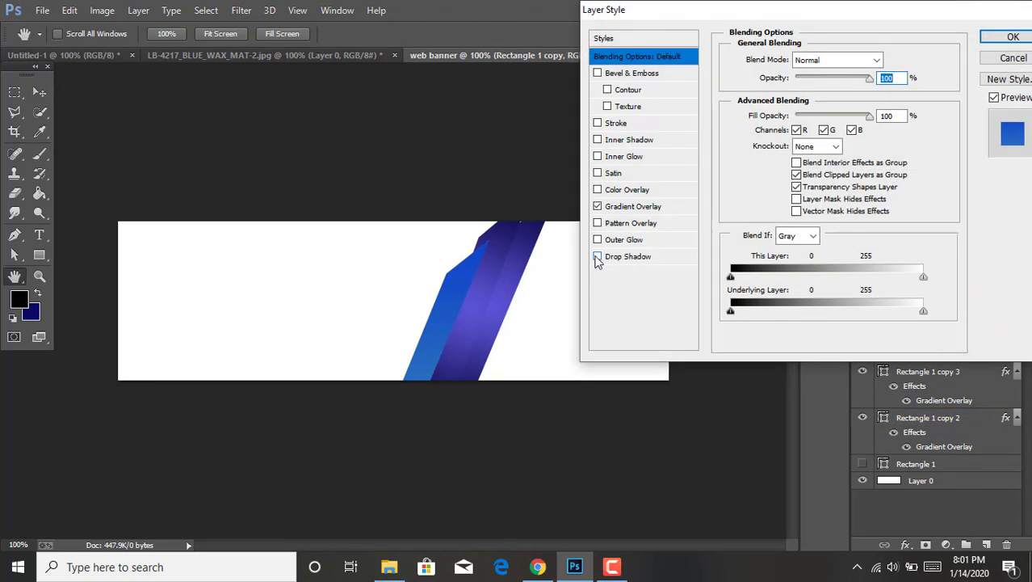
left_click(597, 256)
left_click(992, 39)
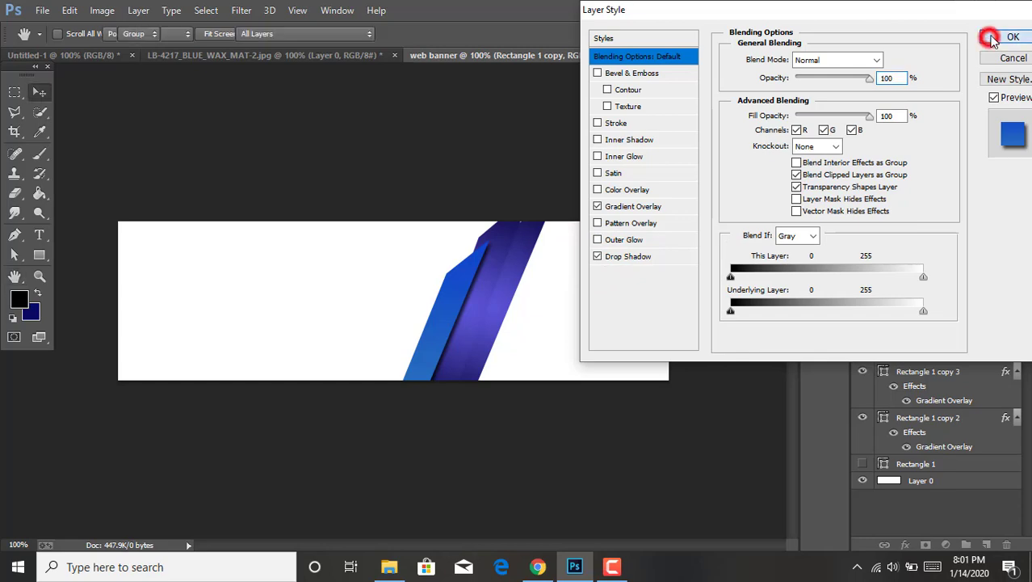
double_click(970, 387)
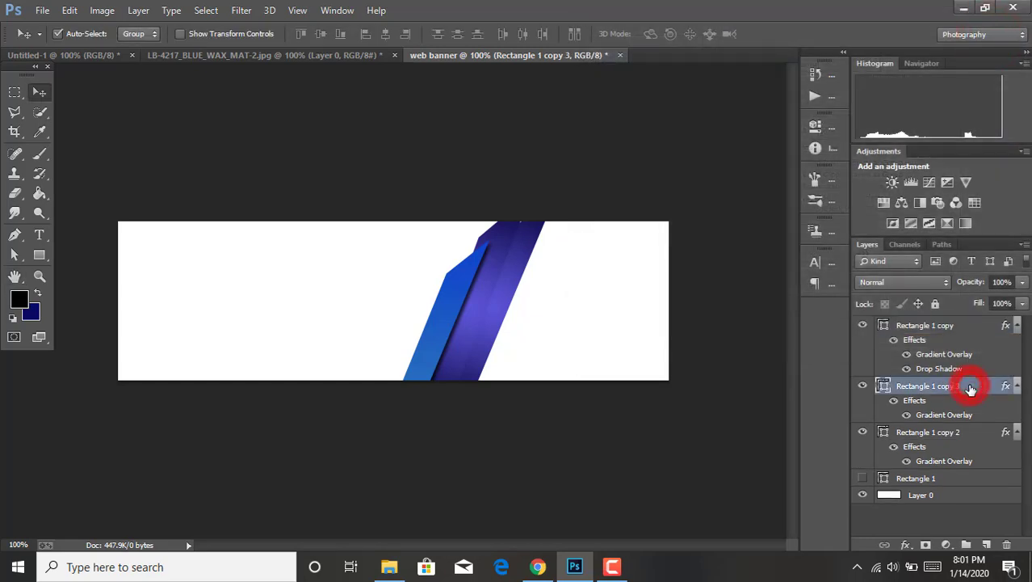
left_click(599, 258)
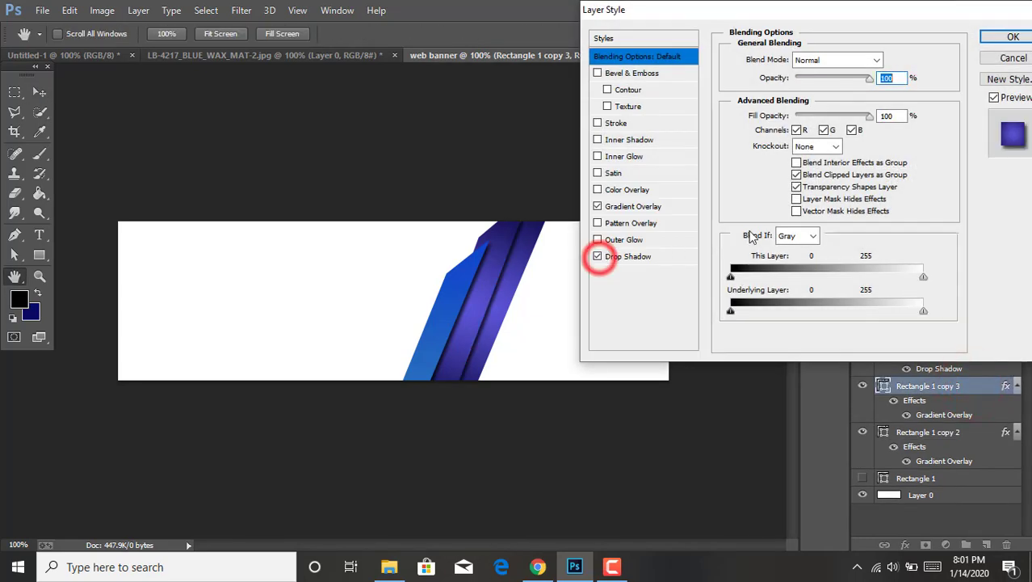
left_click(996, 37)
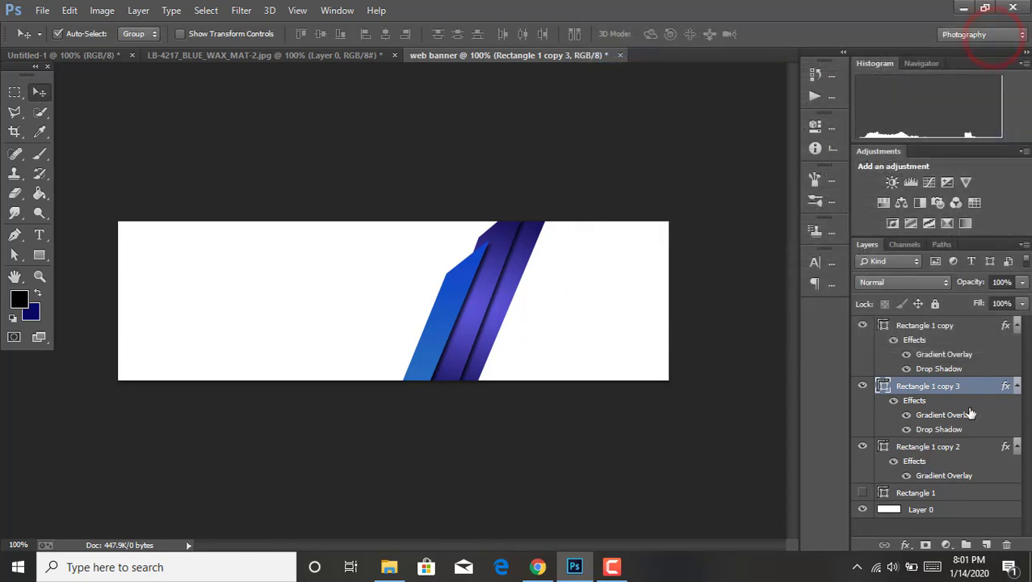
double_click(972, 449)
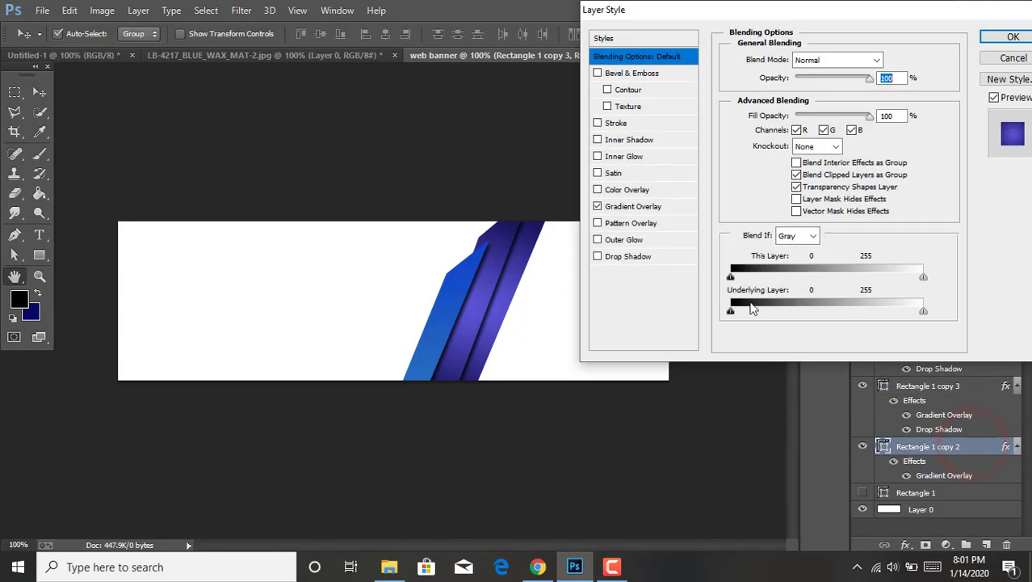
left_click(599, 258)
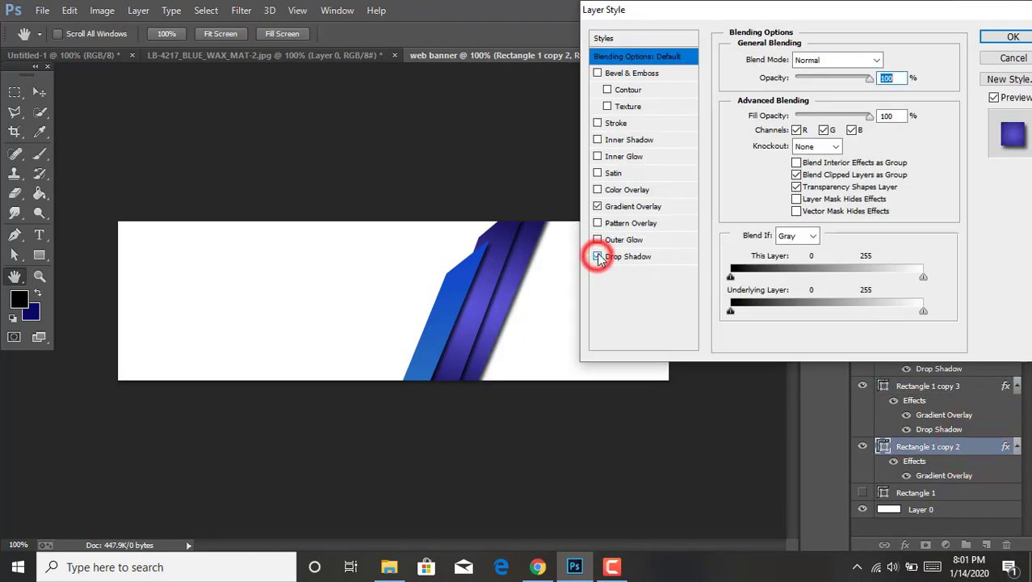
left_click(1013, 36)
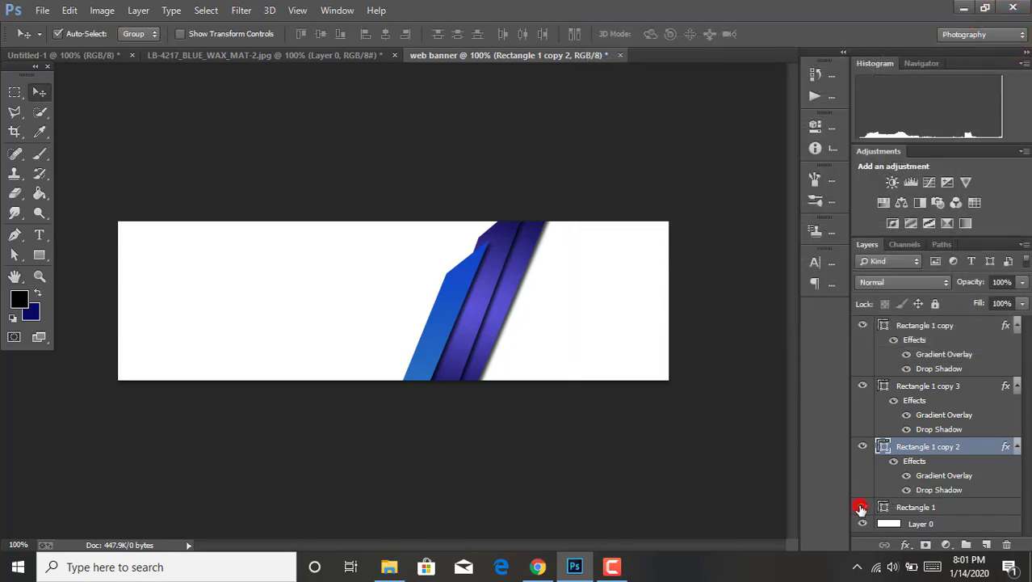
Show Rectangle 1 again and undo an accidental 30 px stripe move.
left_click(908, 508)
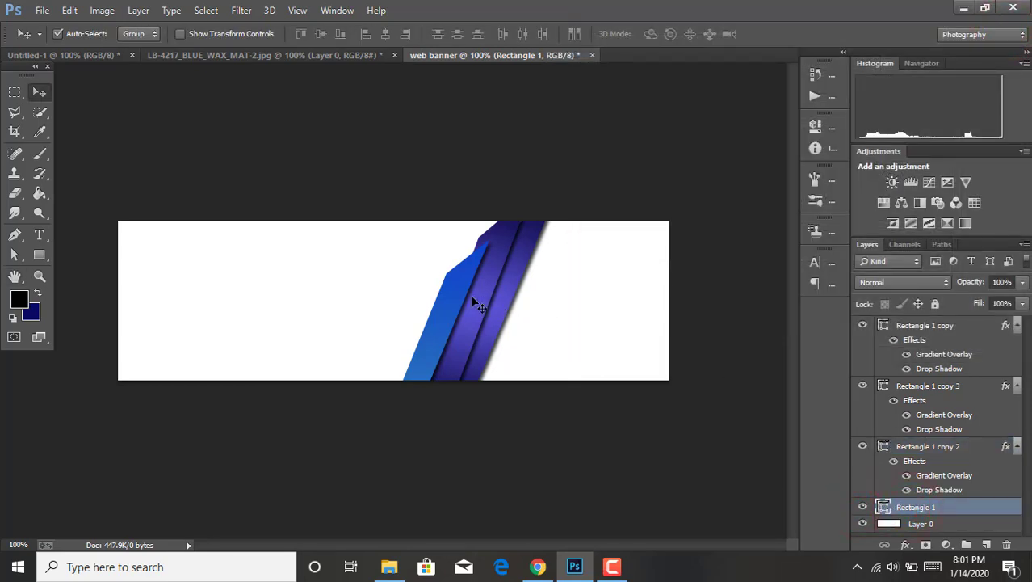
left_click_drag(477, 306, 500, 302)
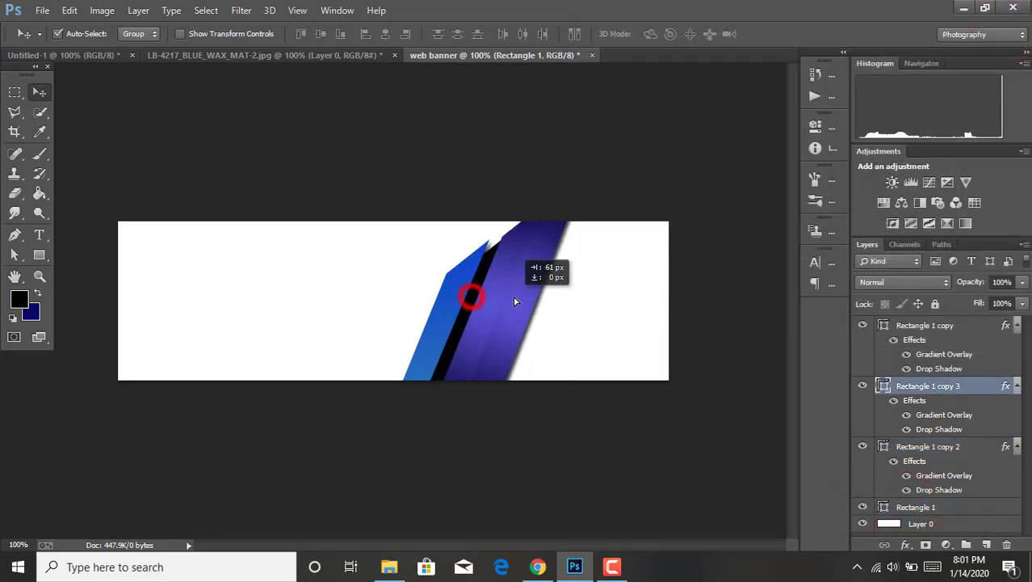
left_click(71, 10)
left_click(134, 35)
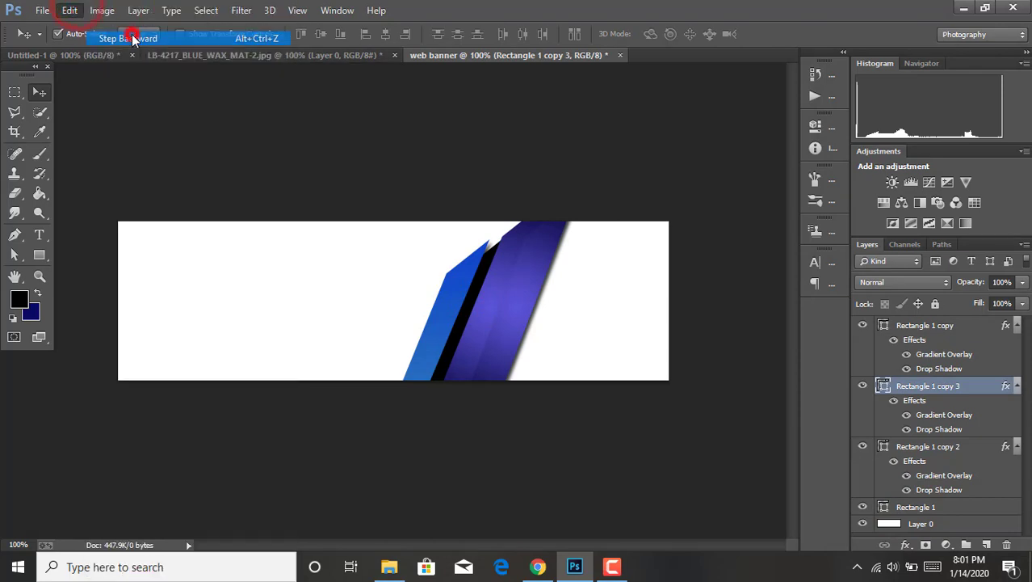
Nudge the black Rectangle 1 stripe right to sit beside the purple stripes, then commit.
left_click(956, 506)
key("ctrl+t")
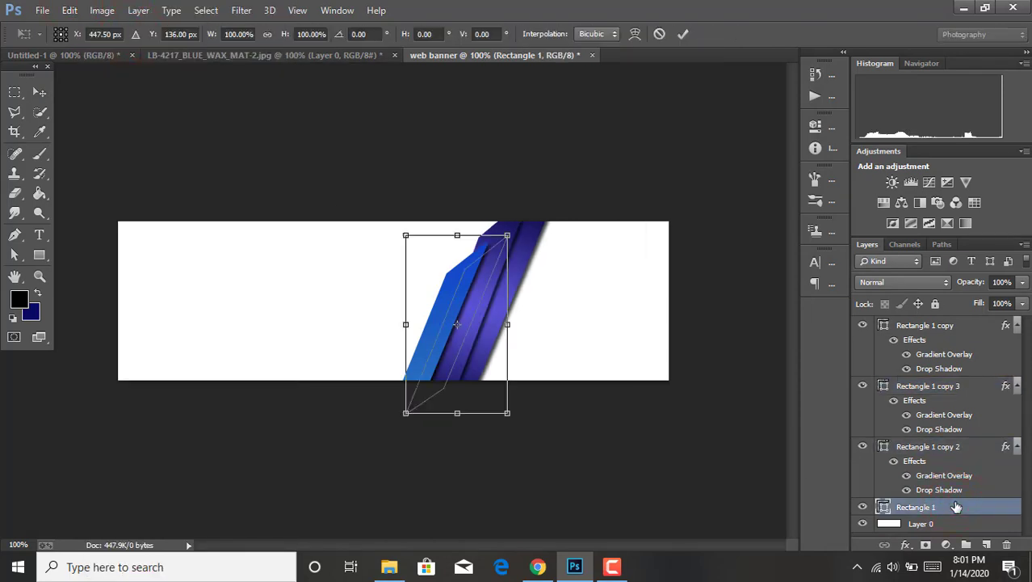
key("Right")
key("Right")
key("Right")
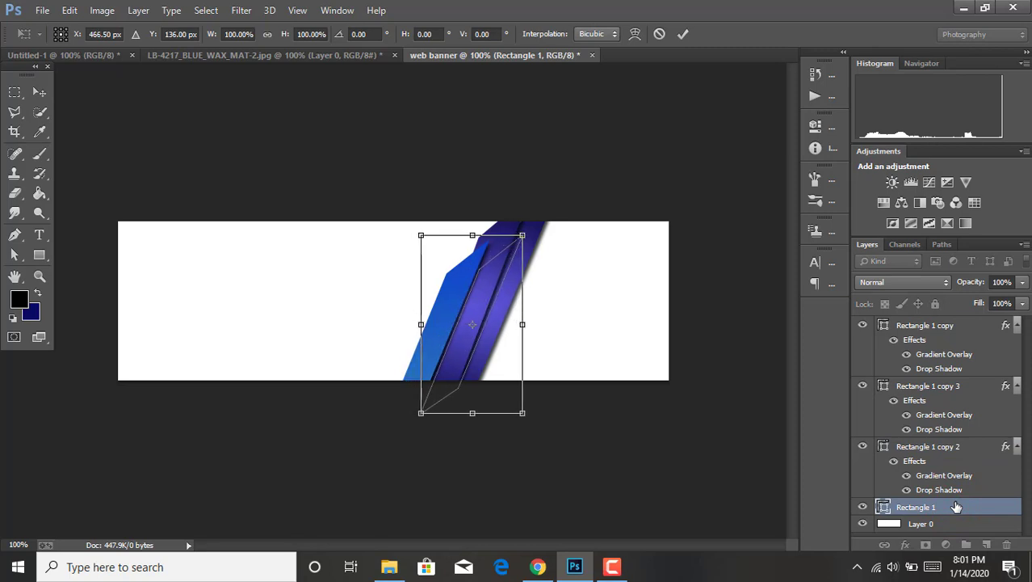
key("Right")
key("Right")
key("Right")
key("Right")
key("Right")
key("Right")
key("Right")
key("Right")
key("Right")
key("Right")
key("Right")
key("Right")
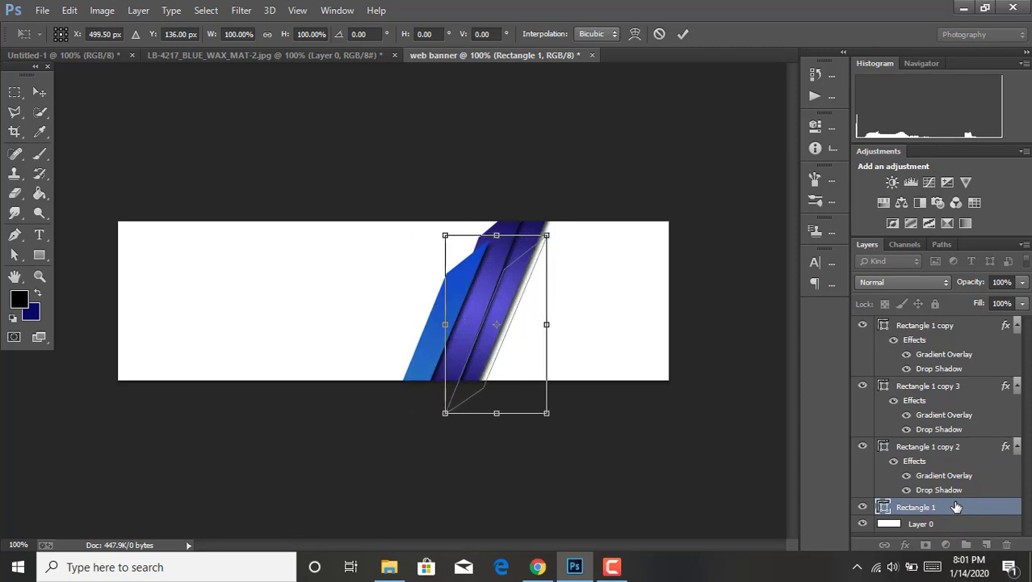
key("Right")
key("Right")
key("Right")
key("Right")
key("Right")
key("Right")
key("Right")
key("Right")
key("Right")
key("Right")
key("Right")
key("Right")
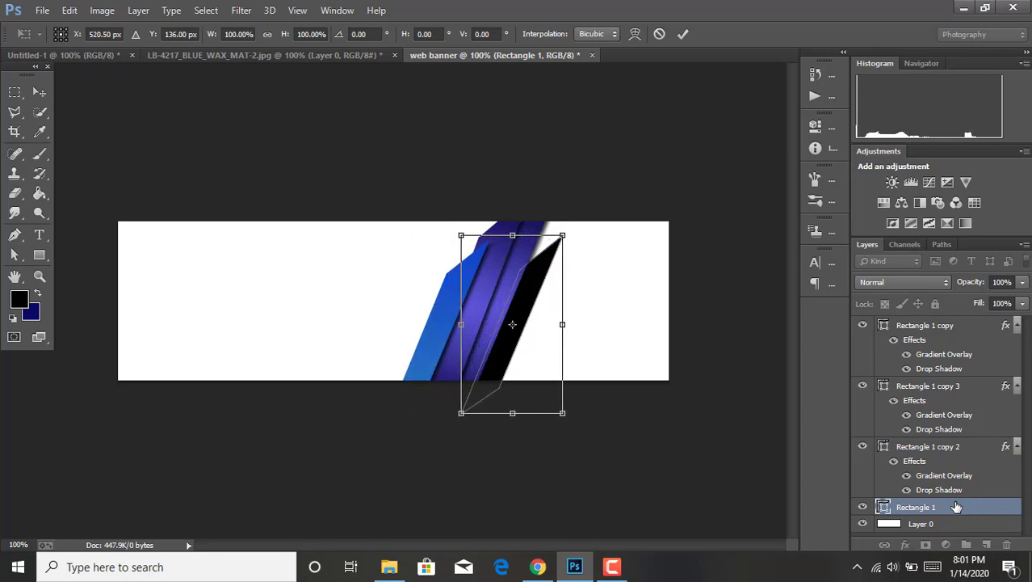
key("Right")
key("Right")
key("Right")
key("Right")
key("Right")
key("Right")
key("Up")
key("Up")
key("Up")
key("Up")
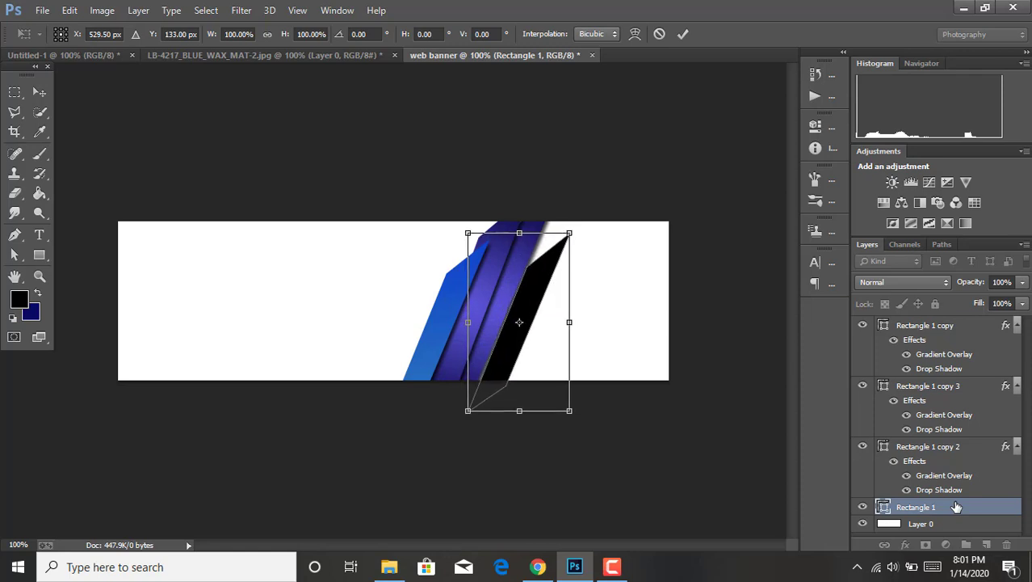
key("Up")
key("Up")
key("Up")
key("Up")
key("Up")
key("Up")
key("Up")
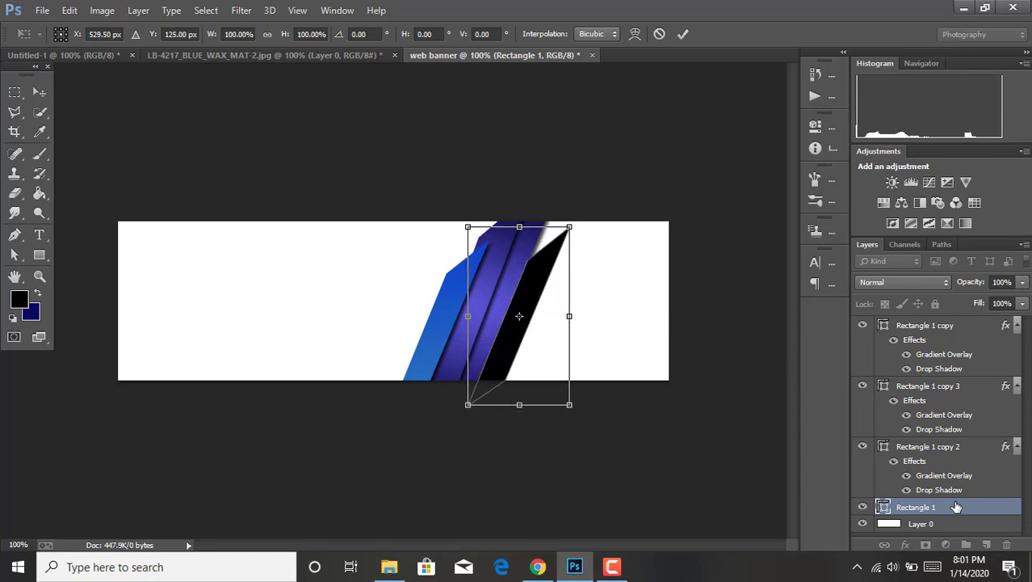
key("Left")
key("Left")
key("Left")
key("Up")
key("Up")
key("Up")
key("Up")
key("Up")
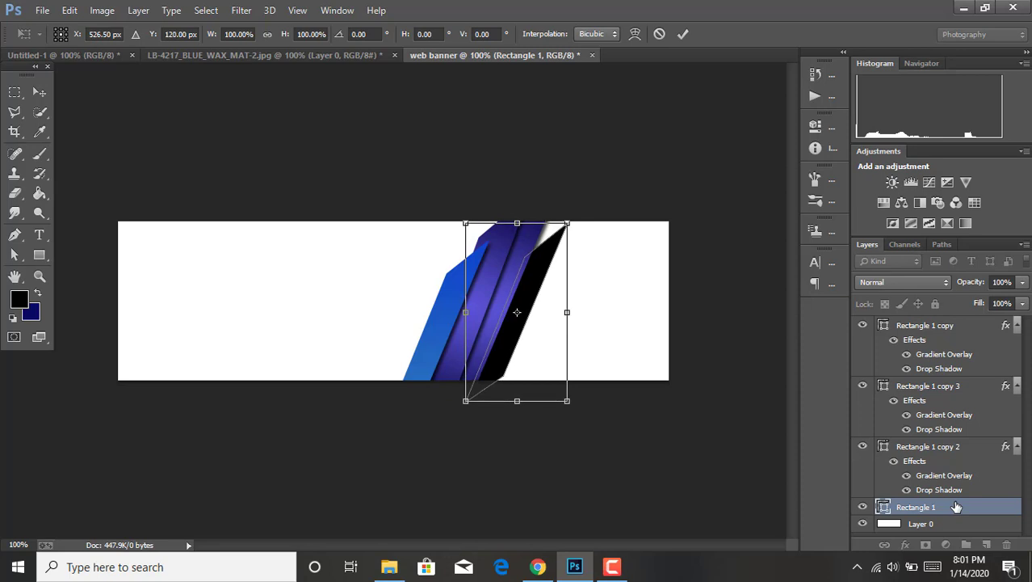
key("Right")
key("Up")
key("Up")
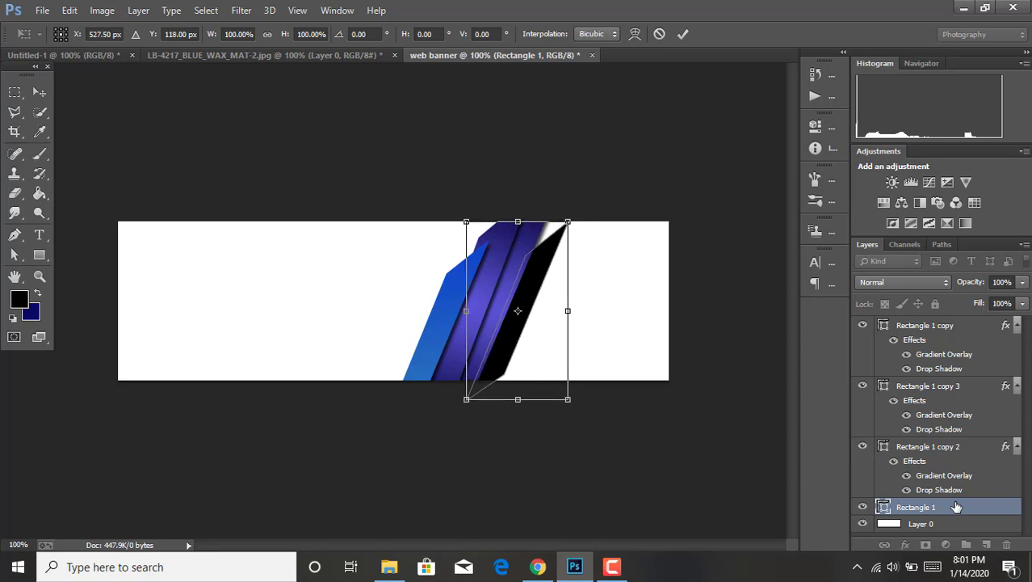
key("Down")
key("Down")
key("Down")
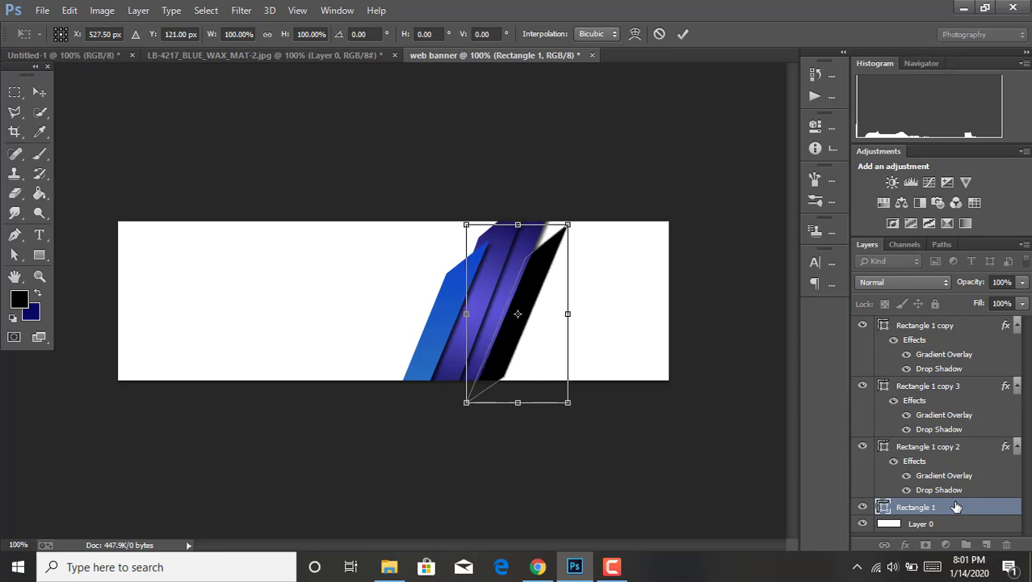
key("Down")
key("Down")
key("Down")
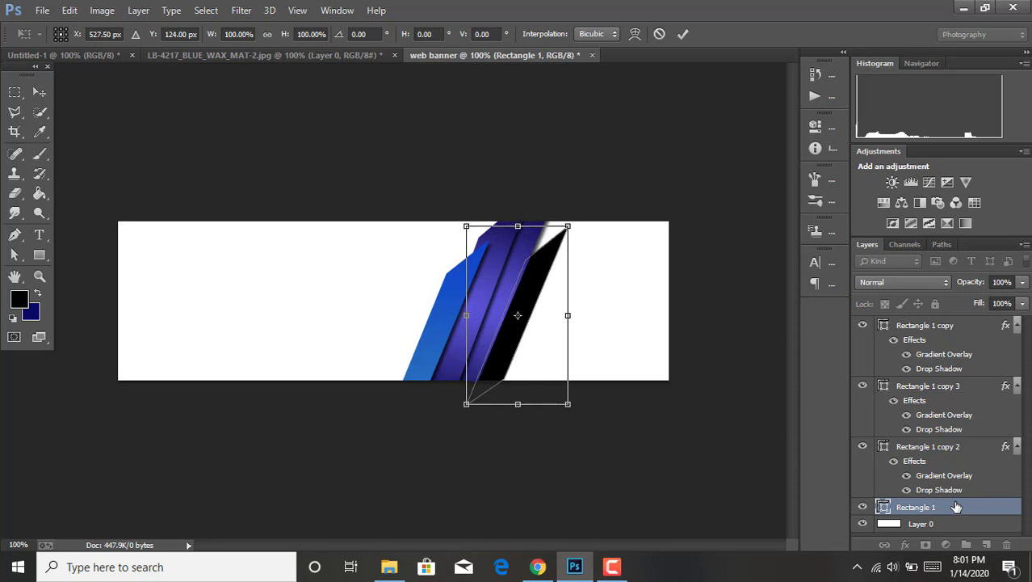
key("Left")
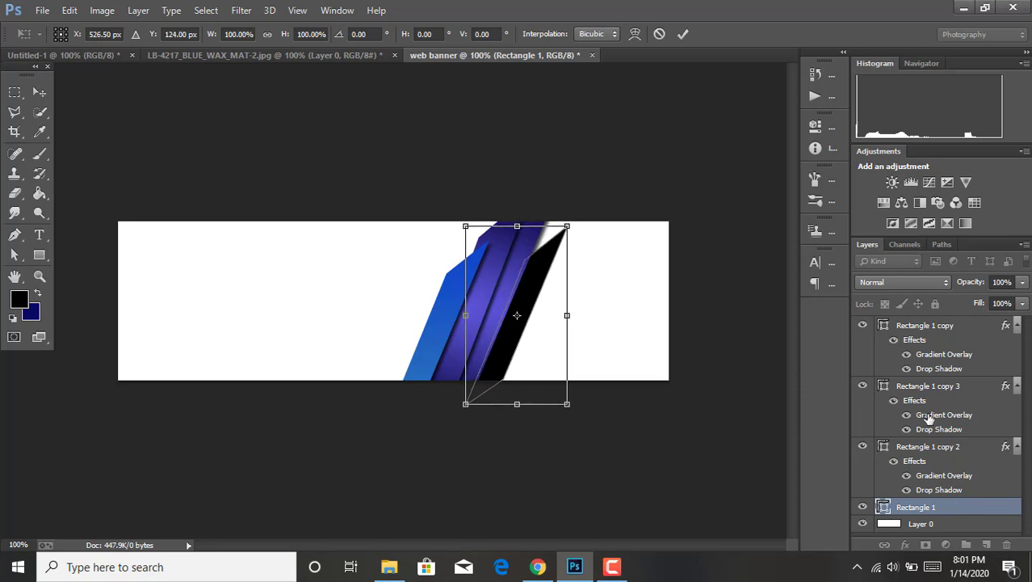
left_click(683, 35)
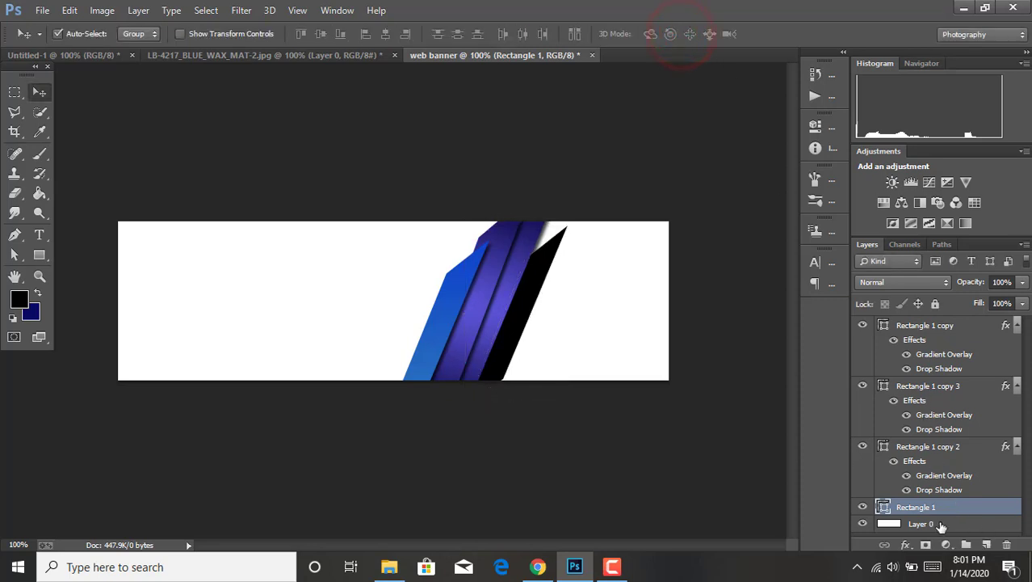
Add a Gradient Overlay to Rectangle 1 and pick the gradient's left colour stop for editing.
left_click(906, 546)
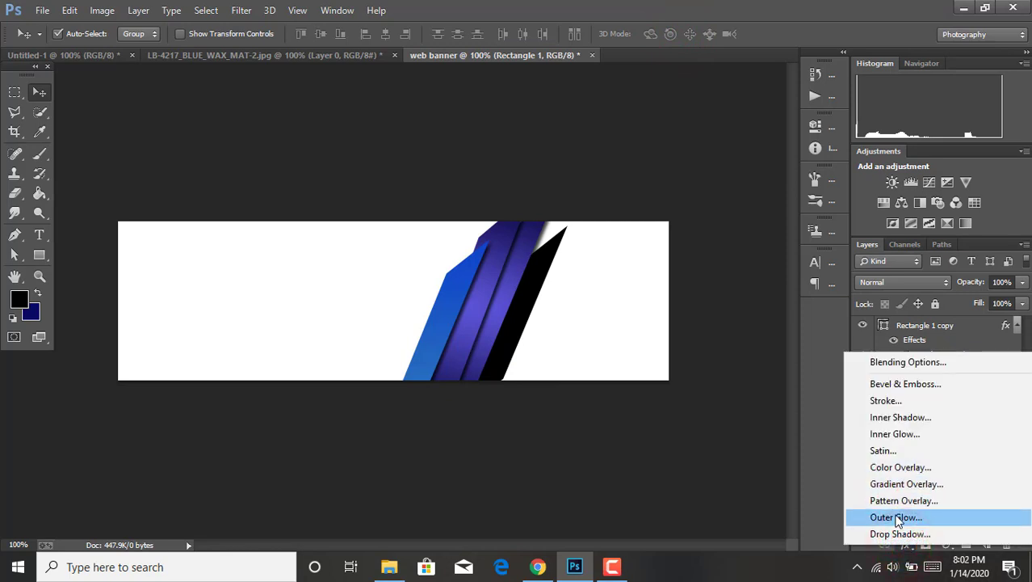
left_click(896, 488)
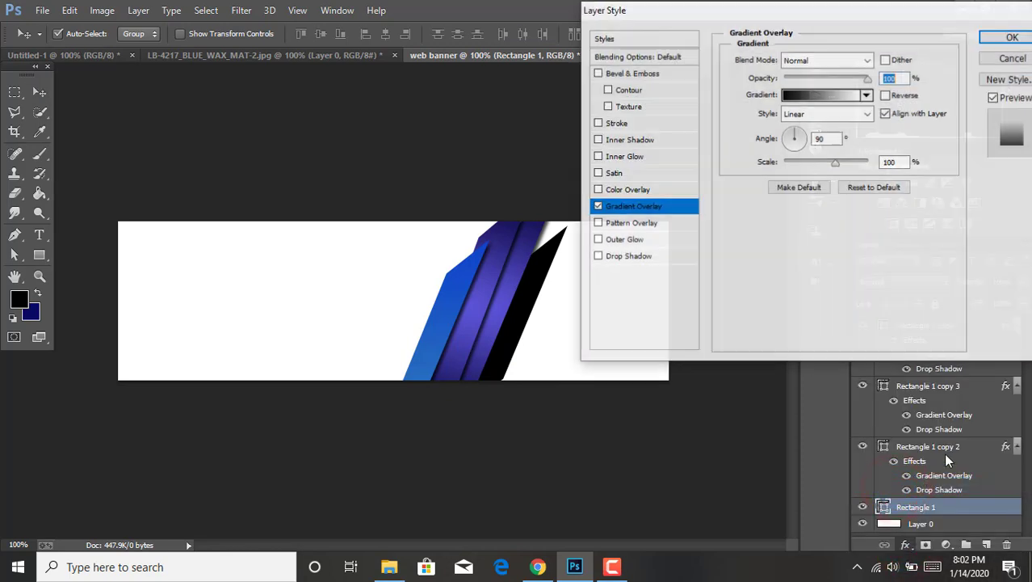
left_click(785, 97)
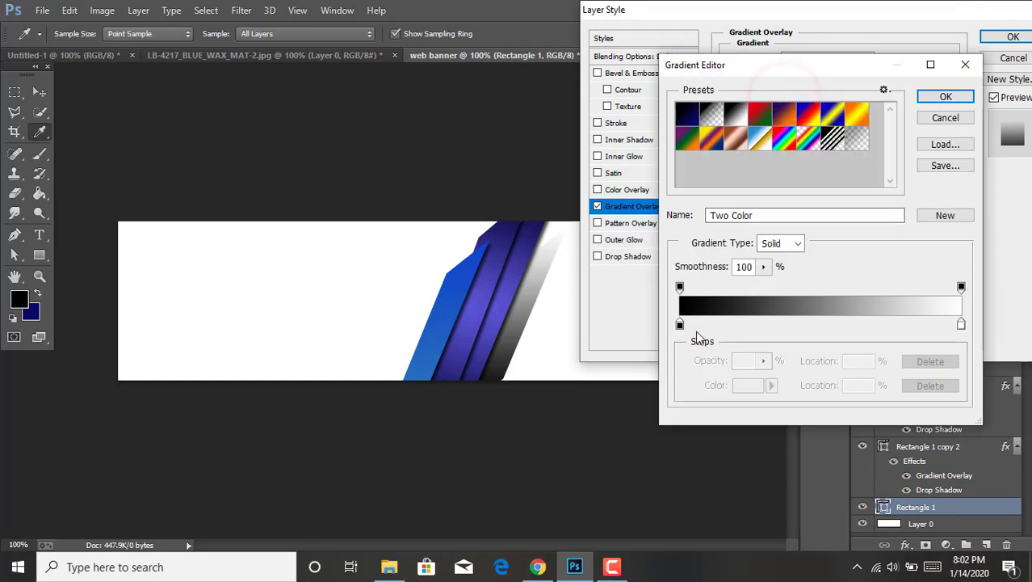
left_click(680, 325)
left_click(748, 385)
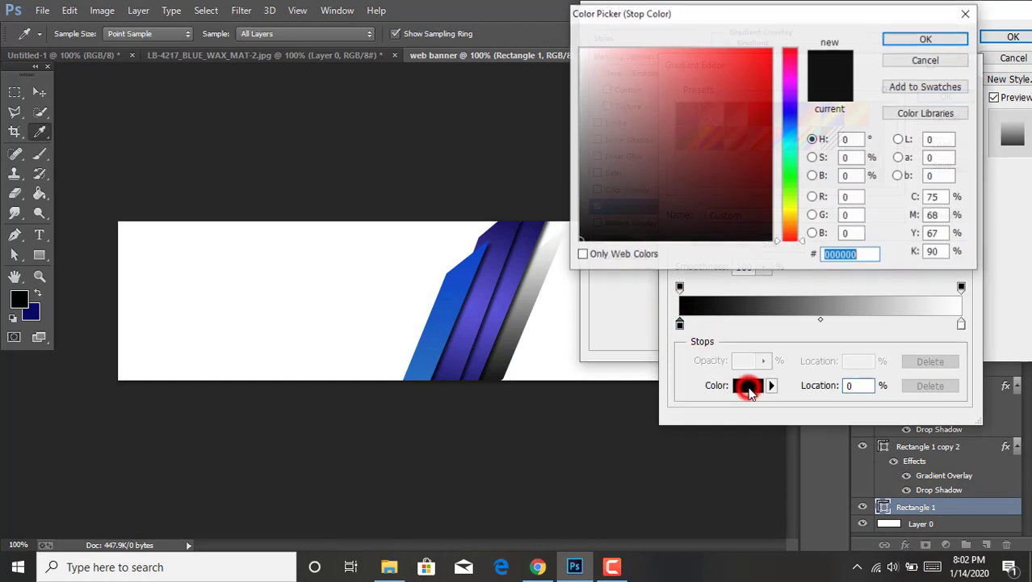
Set the left stop to blue #0772a9 and apply the blue-to-white gradient overlay.
left_click(789, 141)
left_click(735, 124)
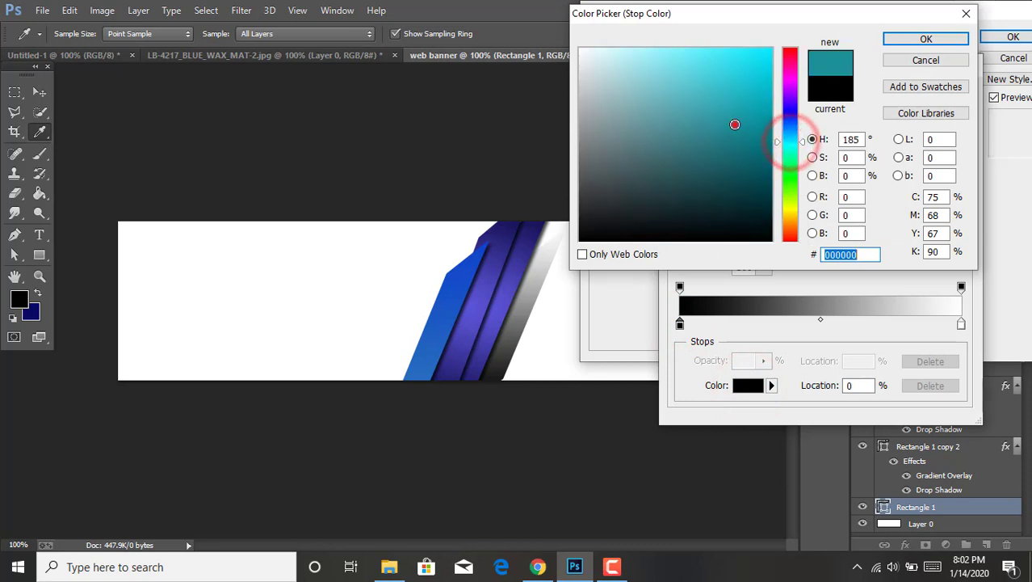
left_click(757, 91)
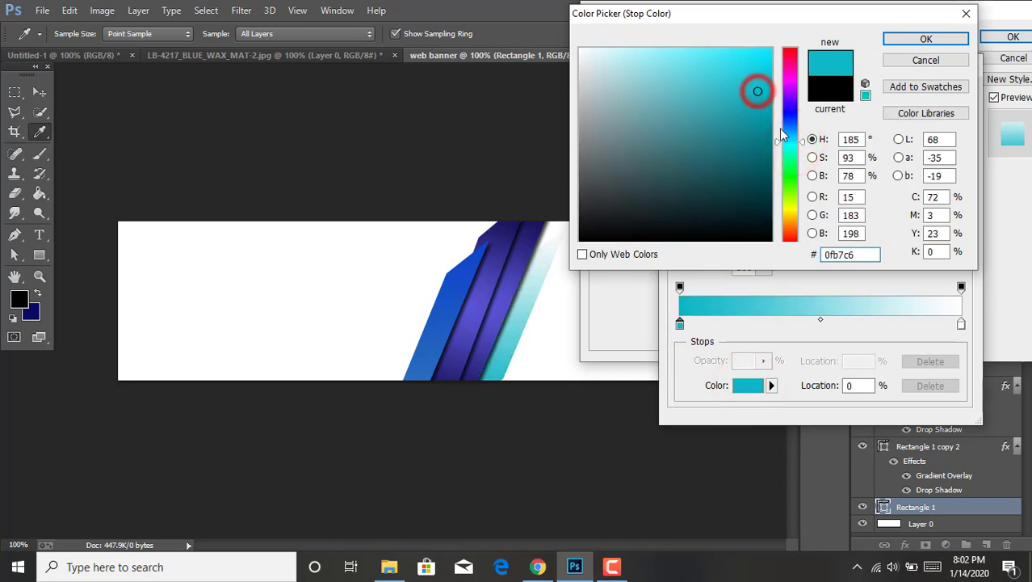
left_click(790, 131)
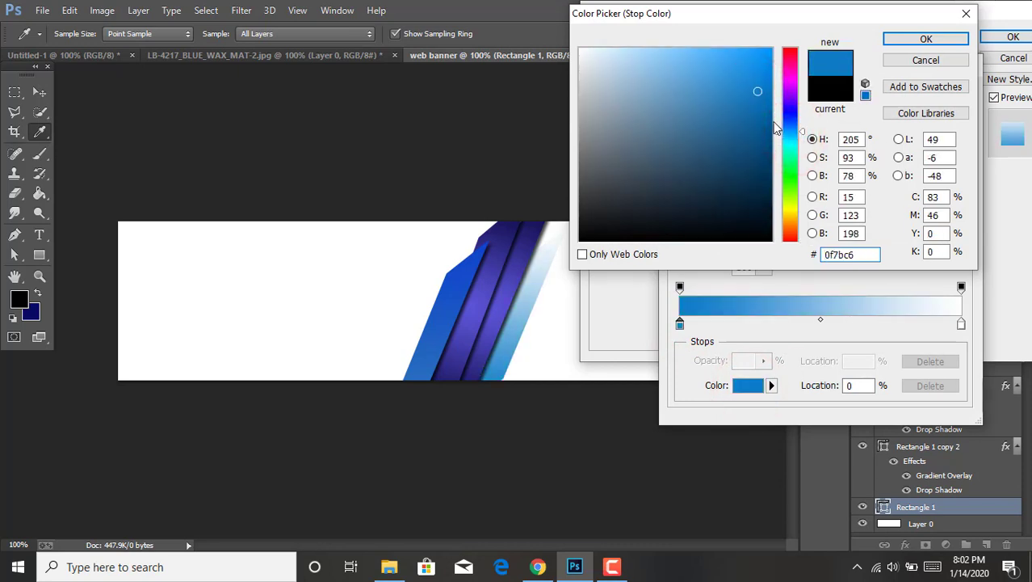
left_click(763, 110)
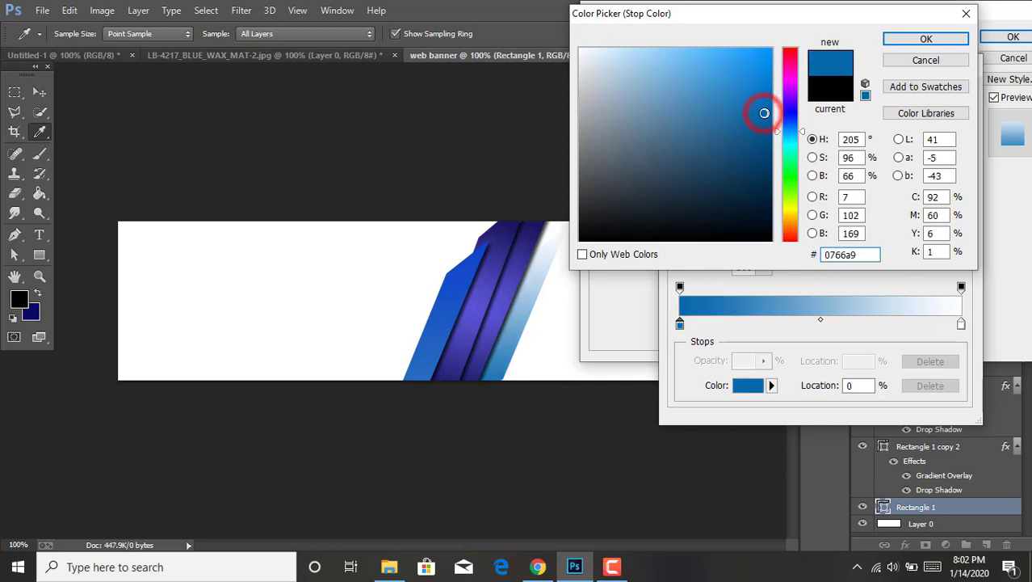
left_click(790, 119)
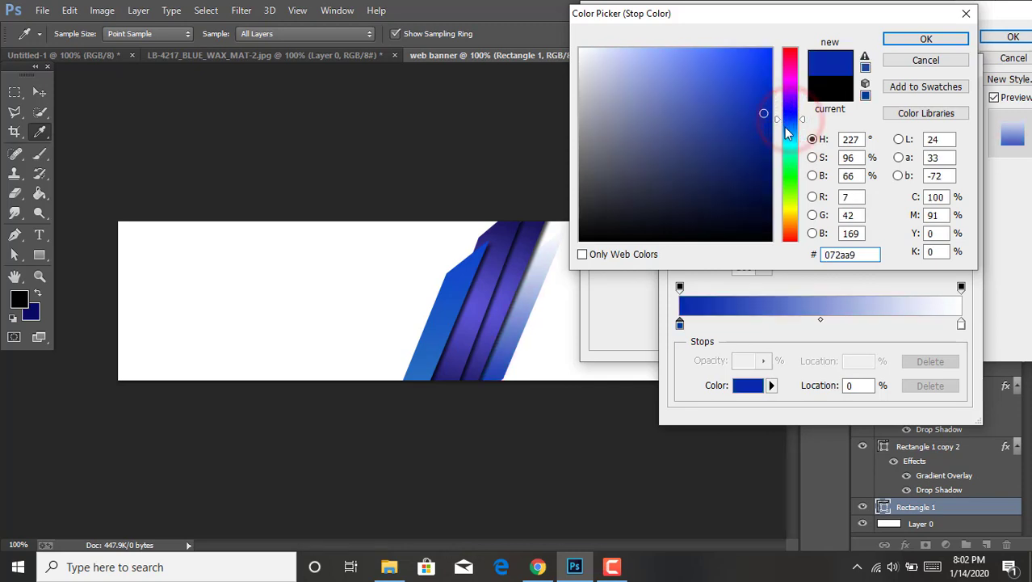
left_click(790, 131)
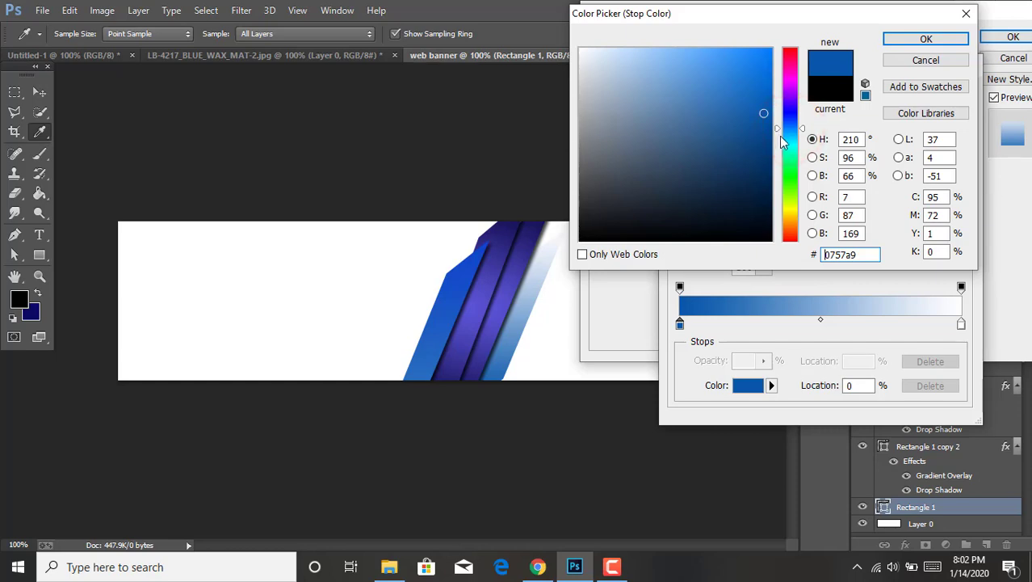
left_click(790, 132)
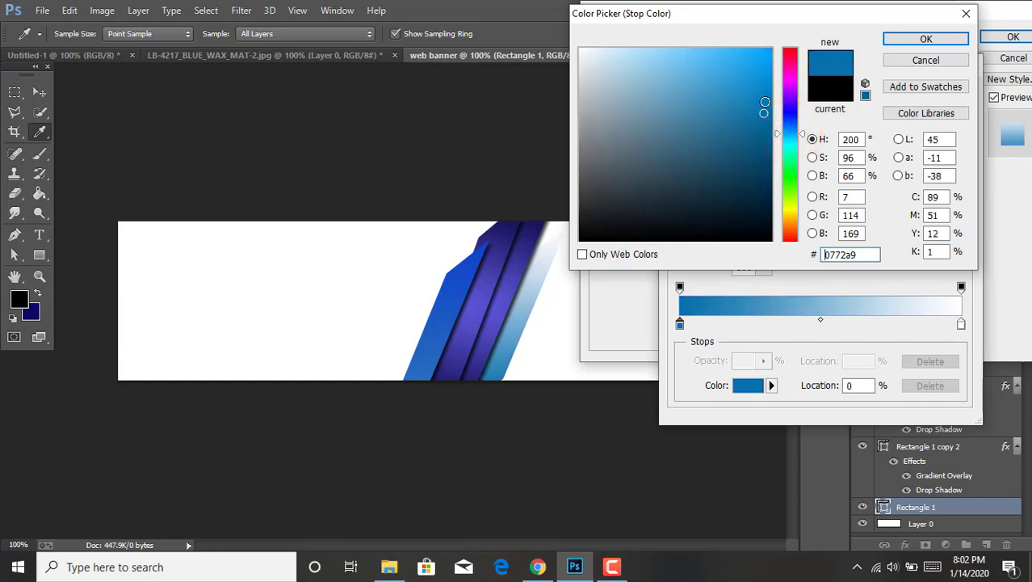
left_click(765, 102)
left_click(888, 37)
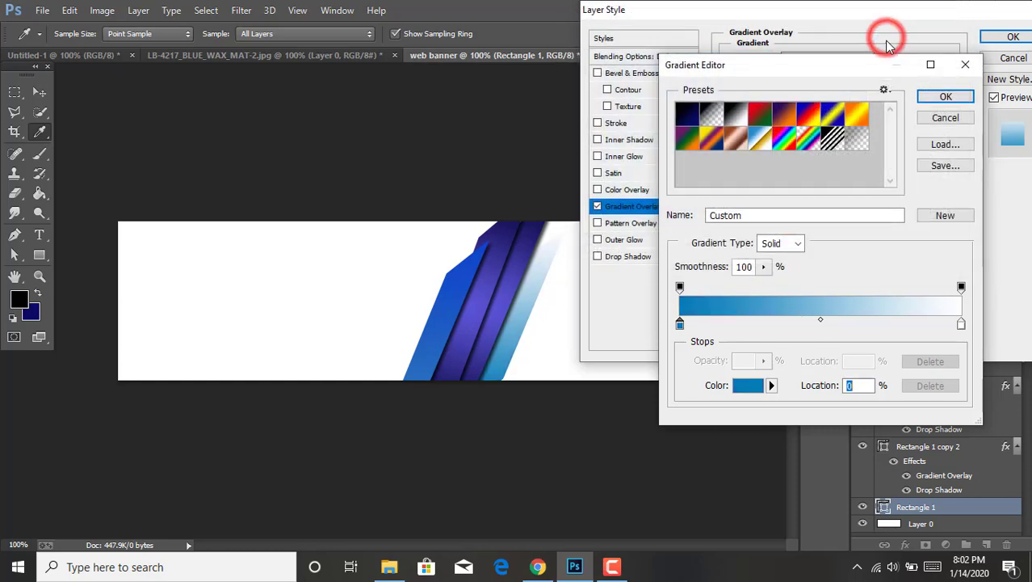
left_click(935, 98)
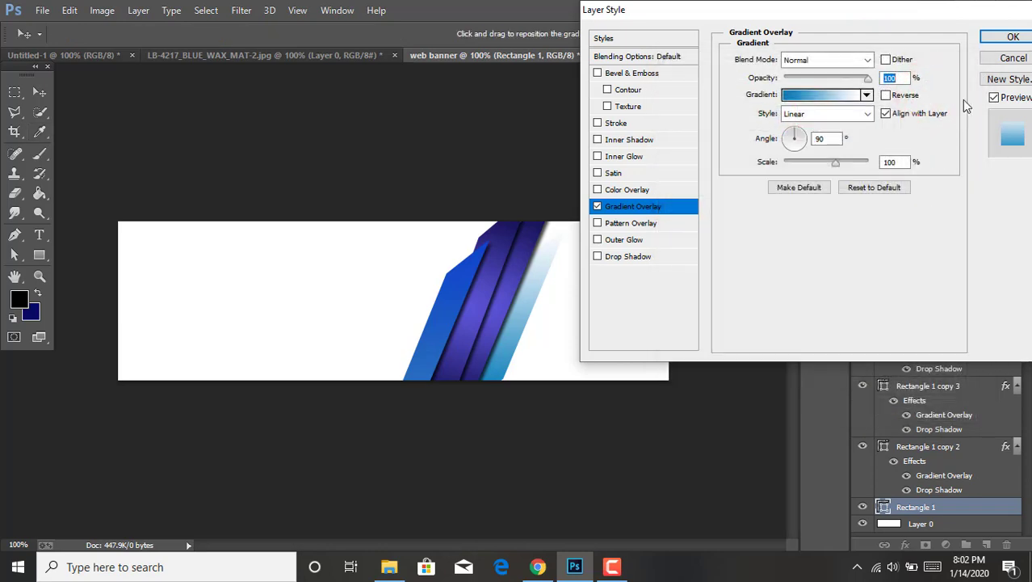
left_click(1002, 37)
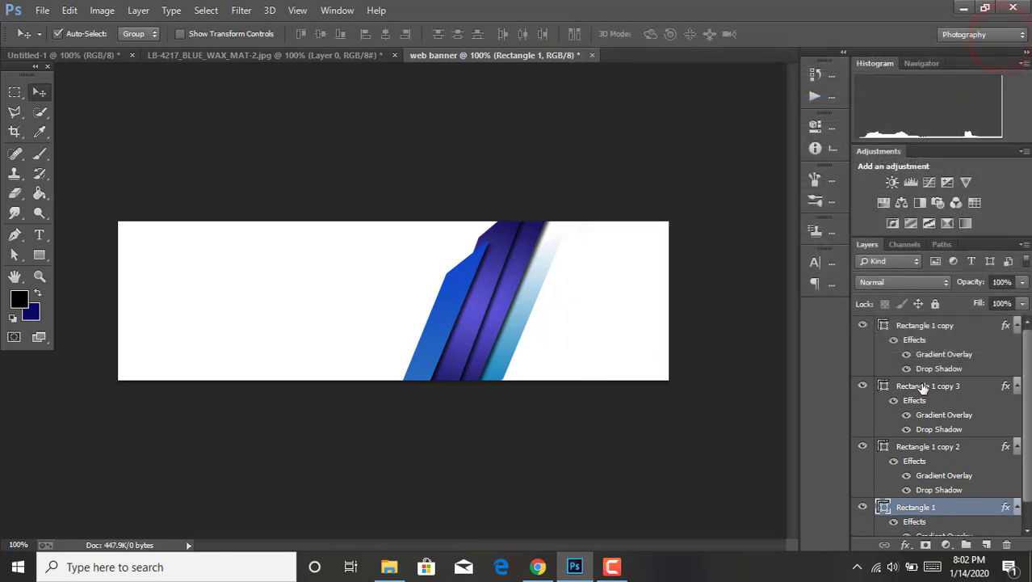
Move the Rectangle 1 copy 3 stripe up to about X 464.5, Y 110.5 px and commit.
left_click(862, 388)
left_click(862, 388)
left_click(903, 387)
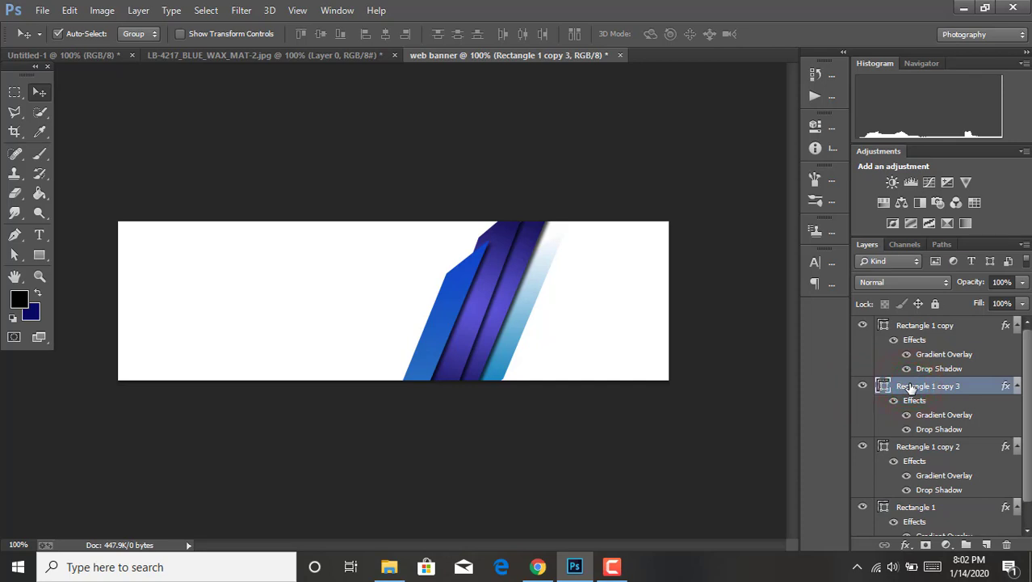
key("ctrl+t")
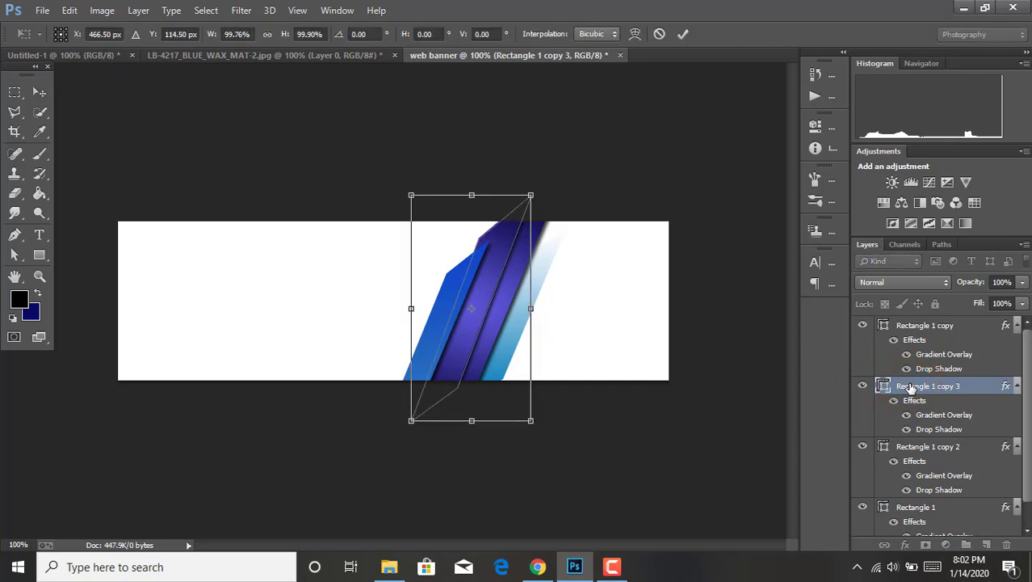
key("Down")
key("Down")
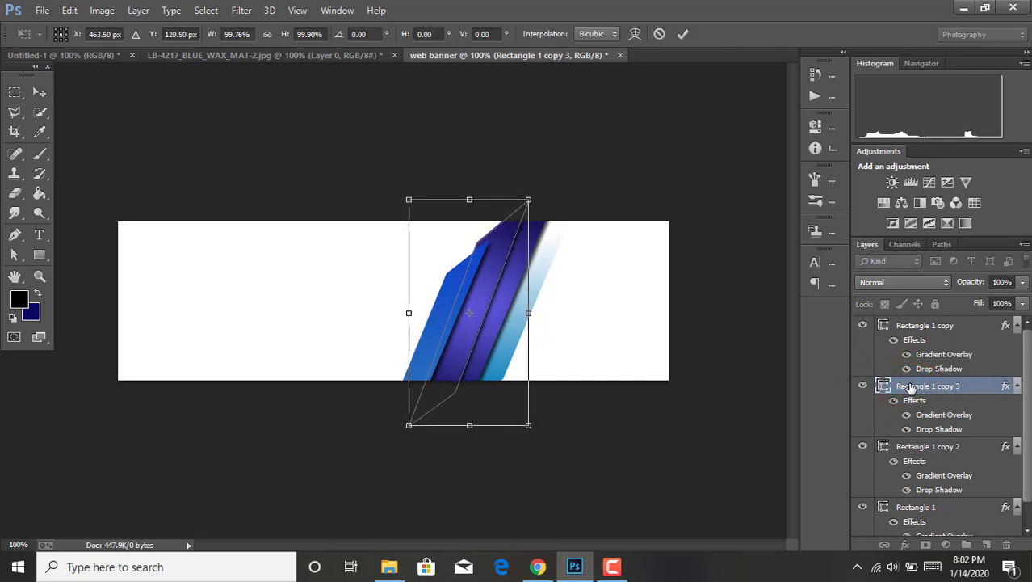
key("Down")
key("Down")
key("Down")
key("Down")
key("Down")
key("Down")
key("Up")
key("Up")
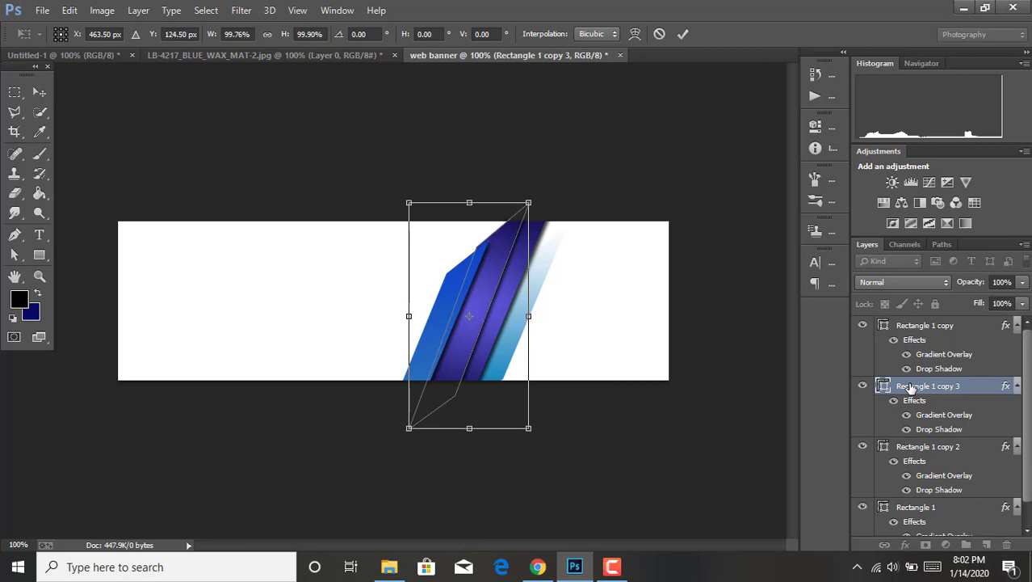
key("Up")
key("Up")
key("Up")
key("Up")
key("Up")
key("Up")
key("Up")
key("Up")
key("Up")
key("Up")
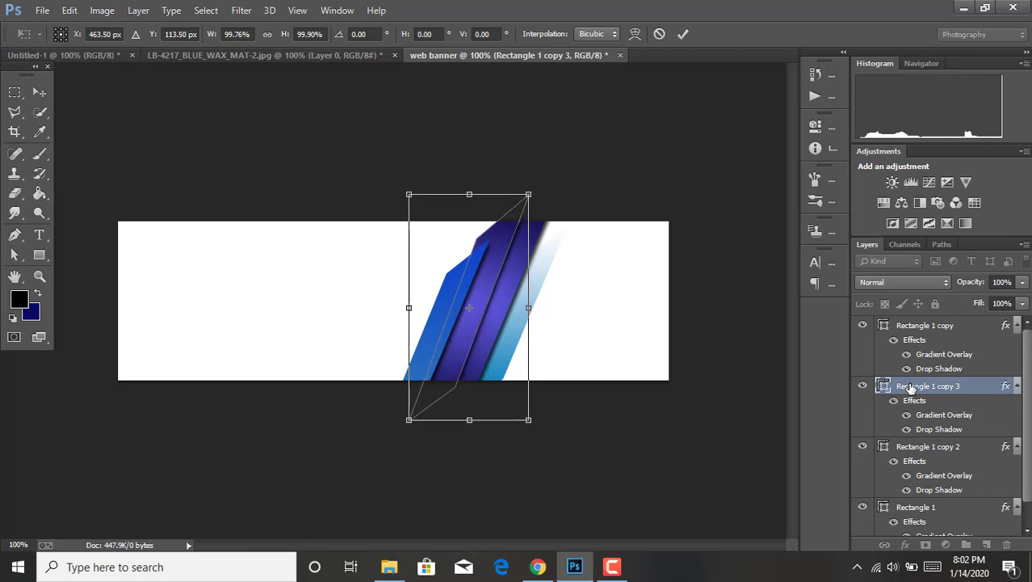
key("Up")
key("Right")
key("Up")
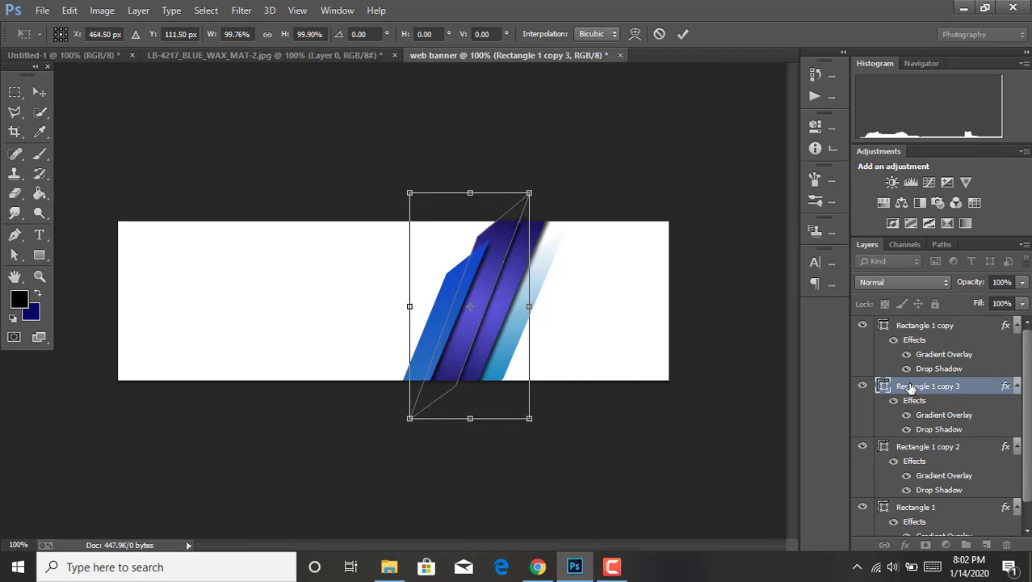
key("Up")
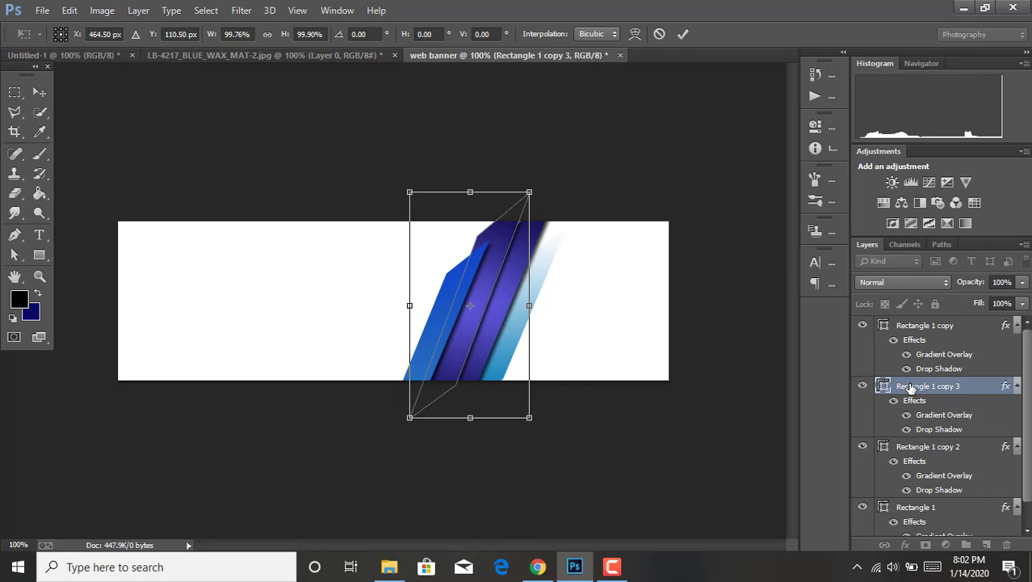
left_click(681, 34)
Add a drop shadow to the blue-to-white Rectangle 1 stripe.
scroll(932, 479, "down", 1)
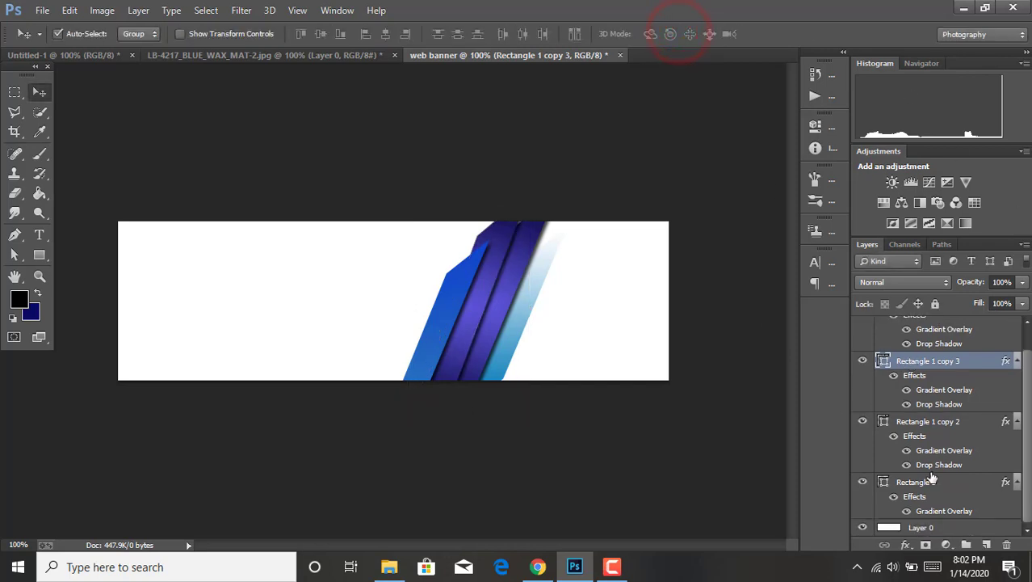
left_click(980, 487)
double_click(979, 487)
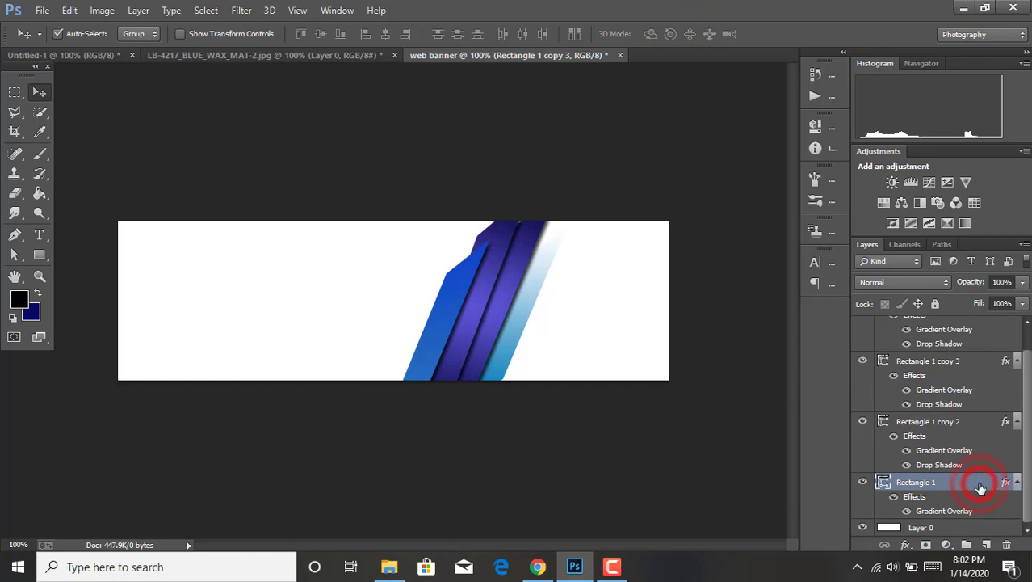
left_click(597, 257)
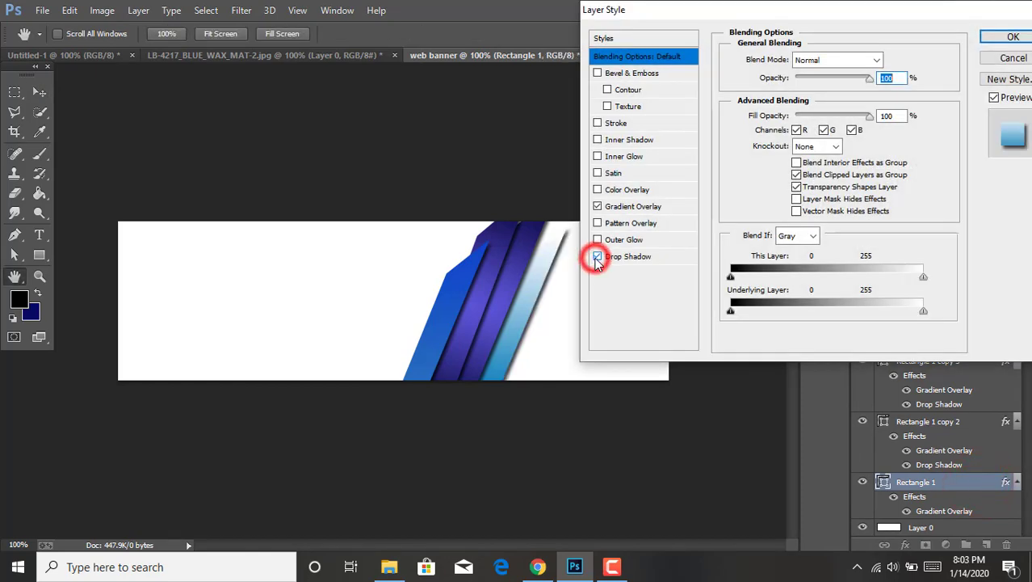
left_click(1012, 36)
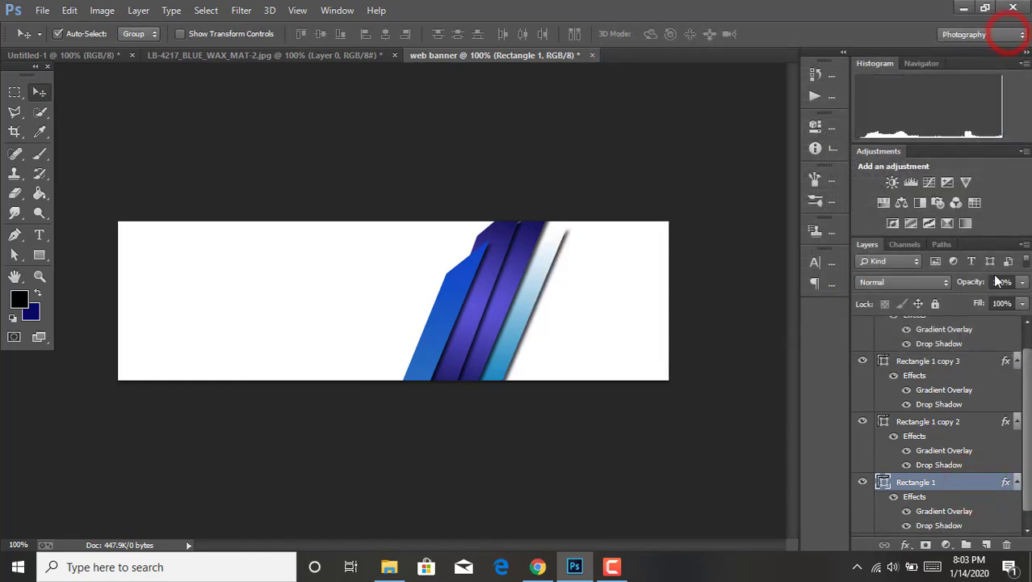
Free-transform the purple Rectangle 1 copy 3 stripe, leaving it near X 466.5 px.
left_click(916, 364)
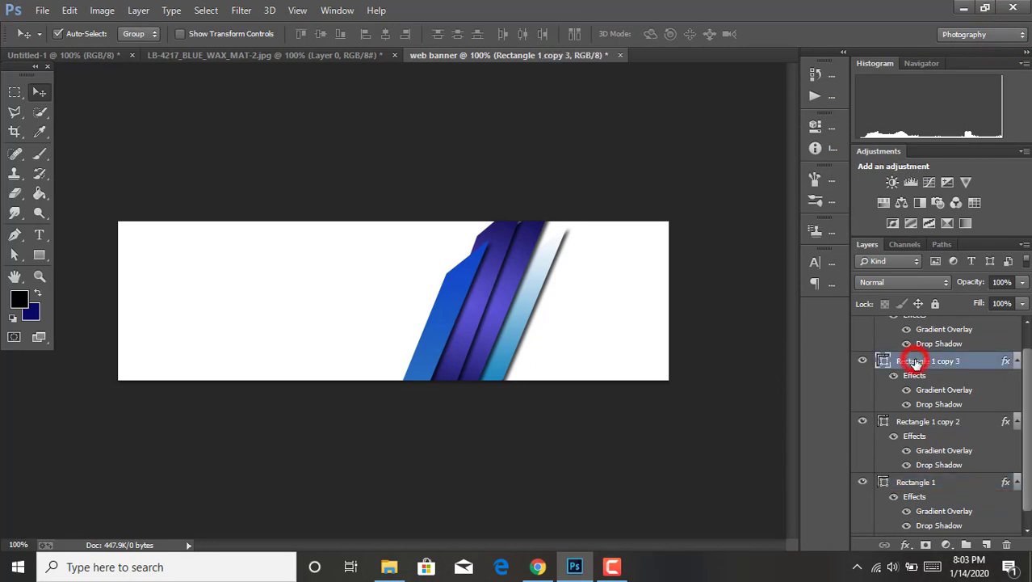
key("ctrl+t")
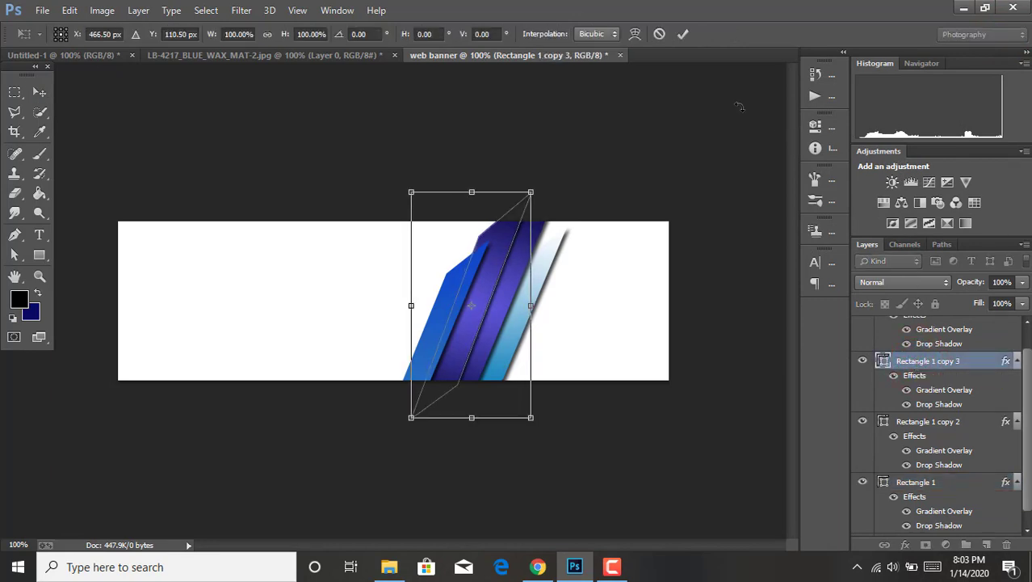
left_click(680, 35)
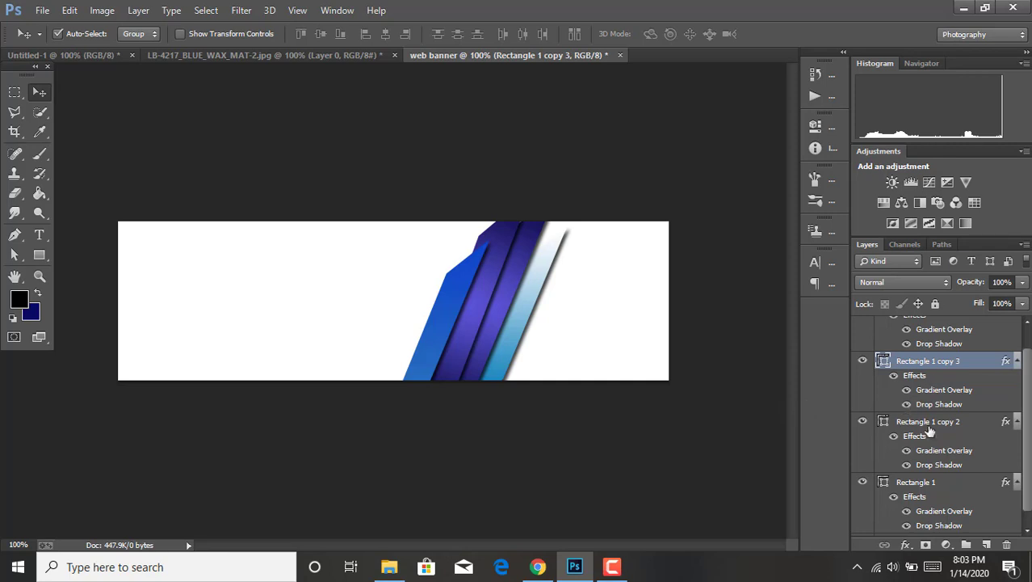
scroll(940, 511, "down", 1)
With dark blue as foreground, lasso Layer 0's left banner area and copy it to Layer 1.
left_click(936, 525)
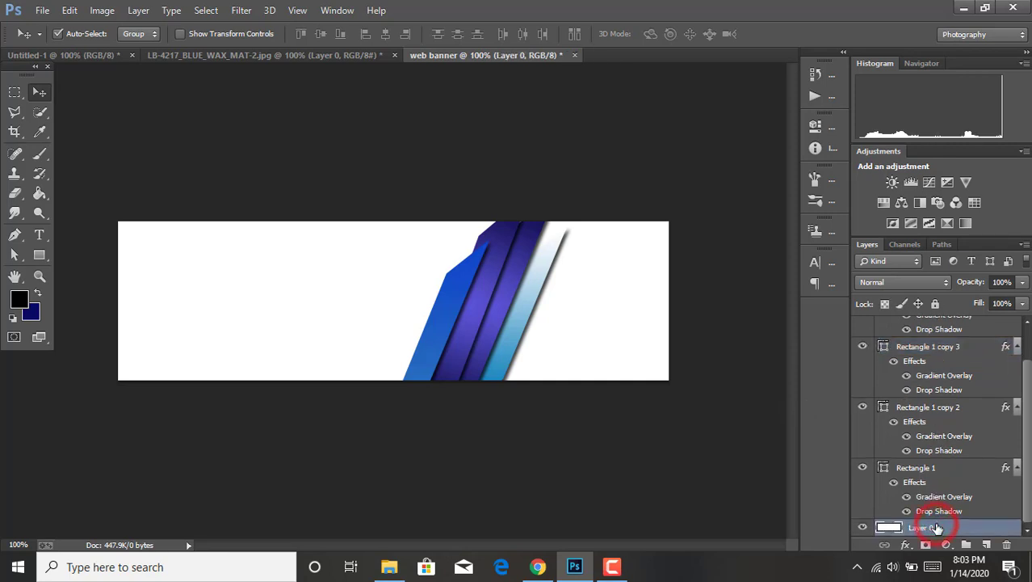
left_click(38, 293)
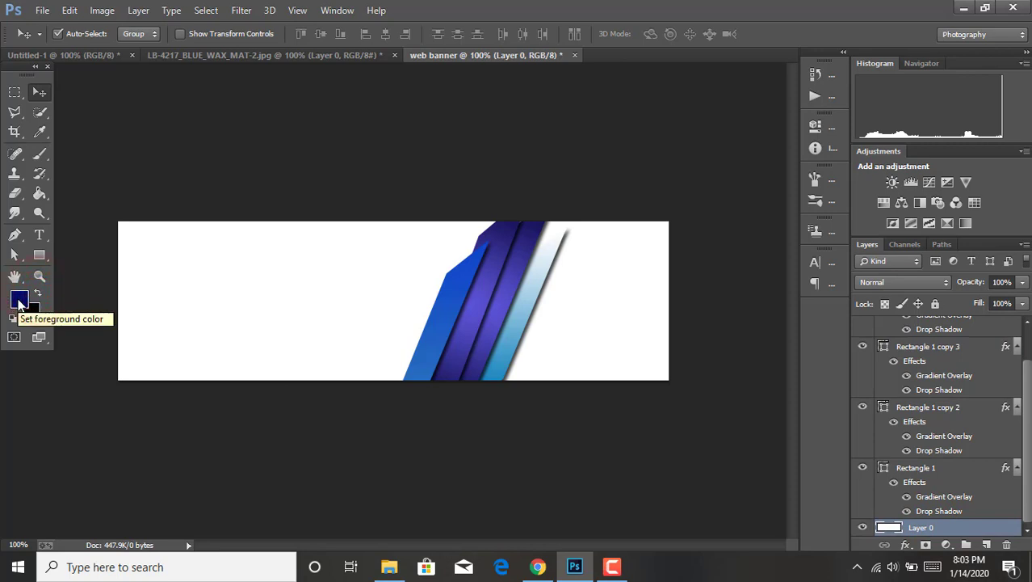
left_click(14, 111)
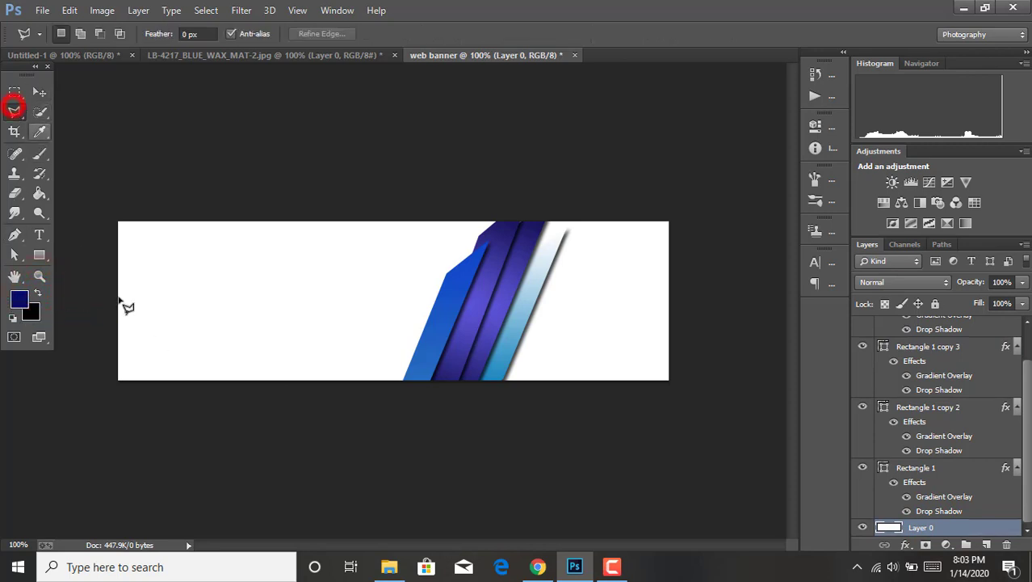
left_click(103, 394)
left_click(116, 141)
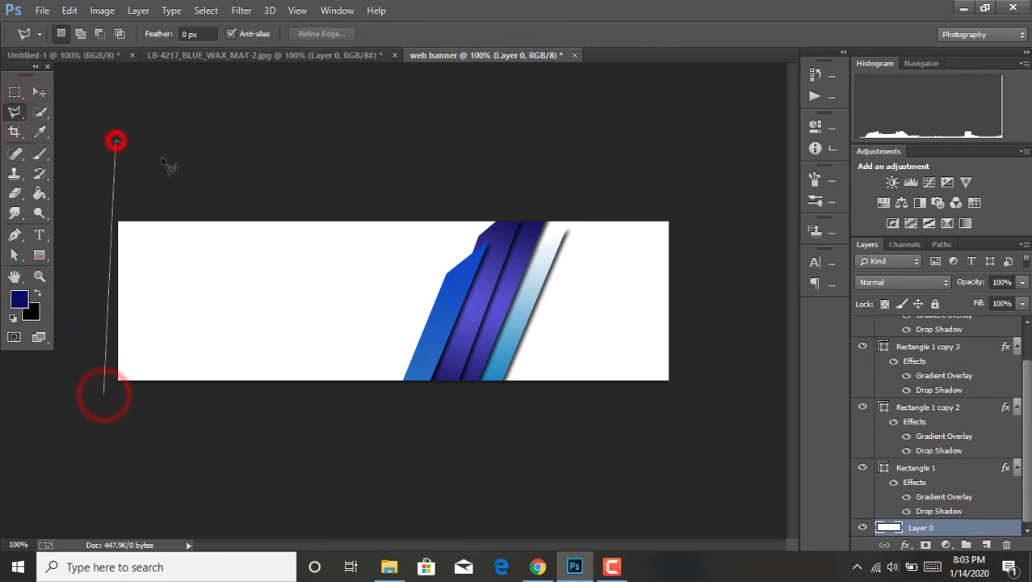
left_click(541, 216)
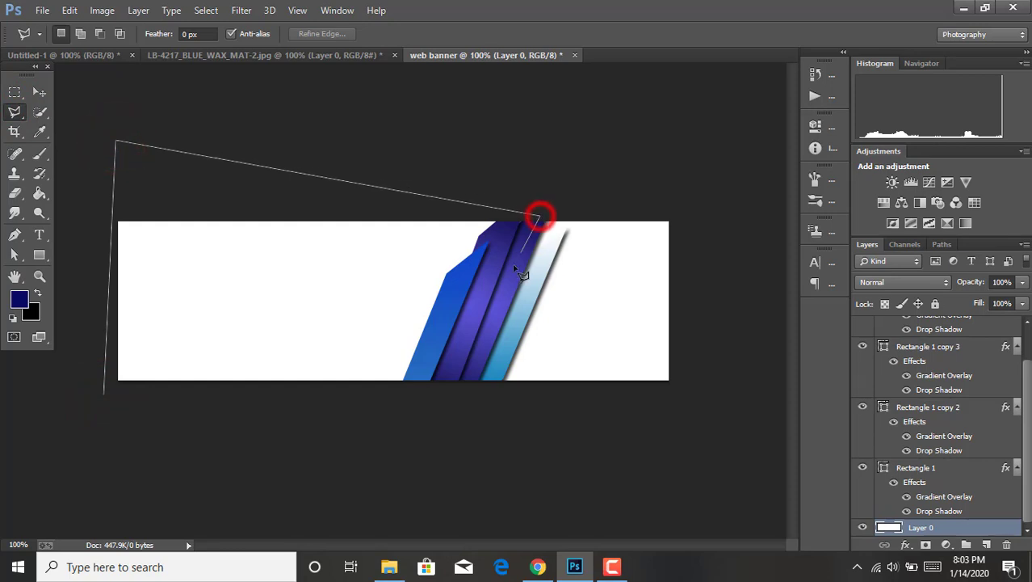
left_click(461, 406)
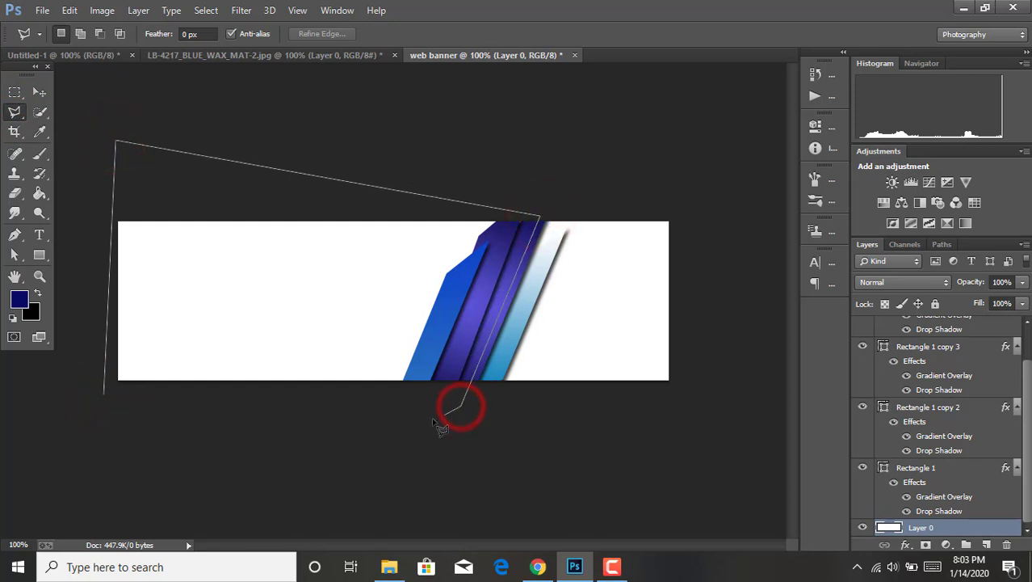
left_click(212, 429)
left_click(106, 400)
right_click(150, 357)
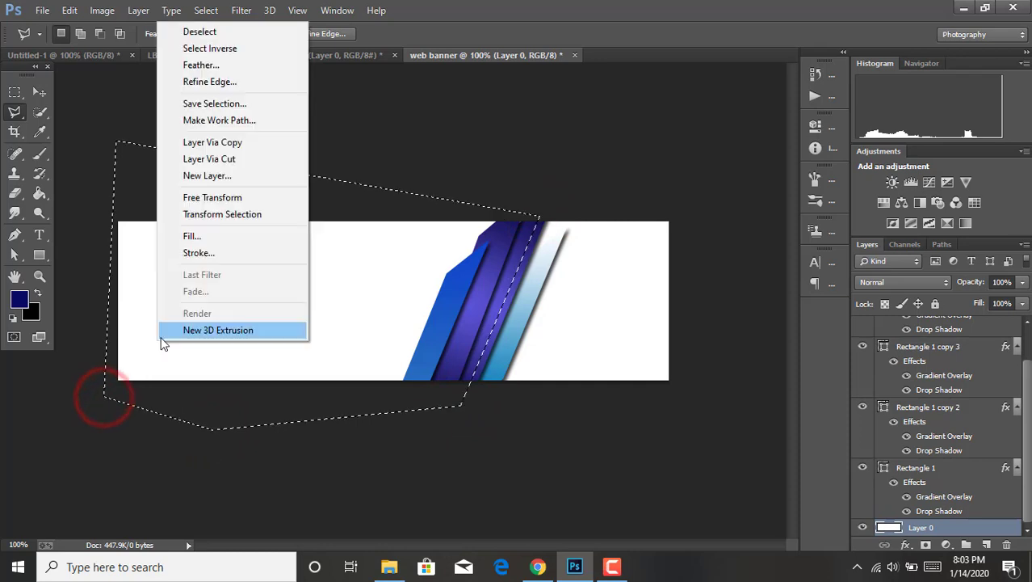
left_click(232, 146)
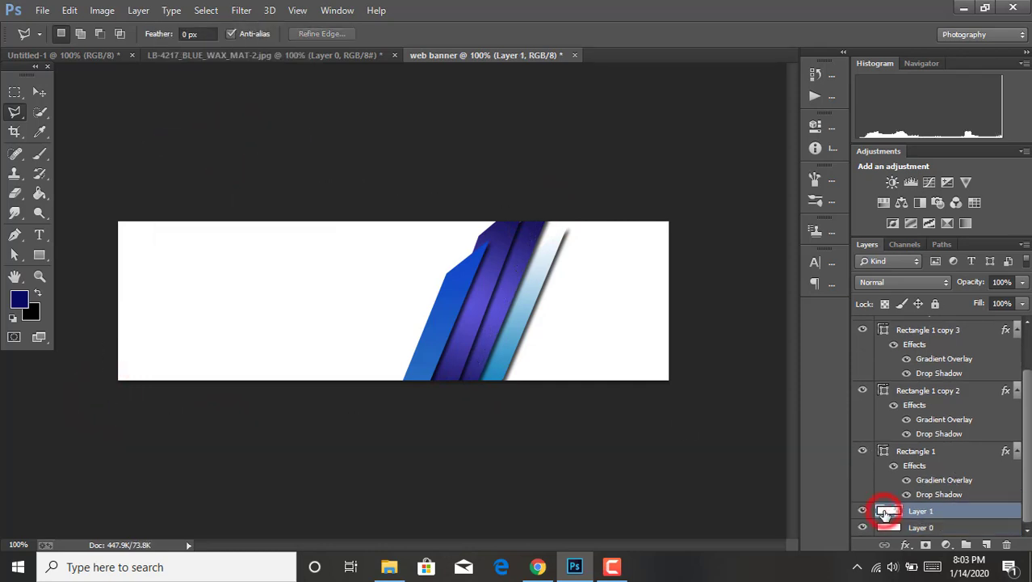
Paint-bucket fill Layer 1's white left area with dark blue.
right_click(885, 514)
left_click(820, 531)
left_click(39, 193)
left_click(214, 294)
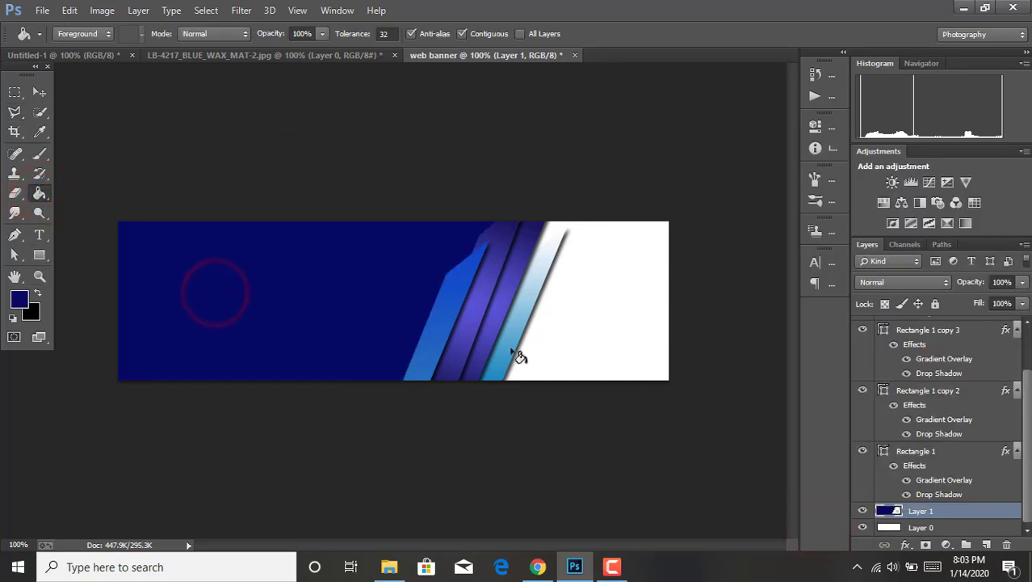
left_click(20, 299)
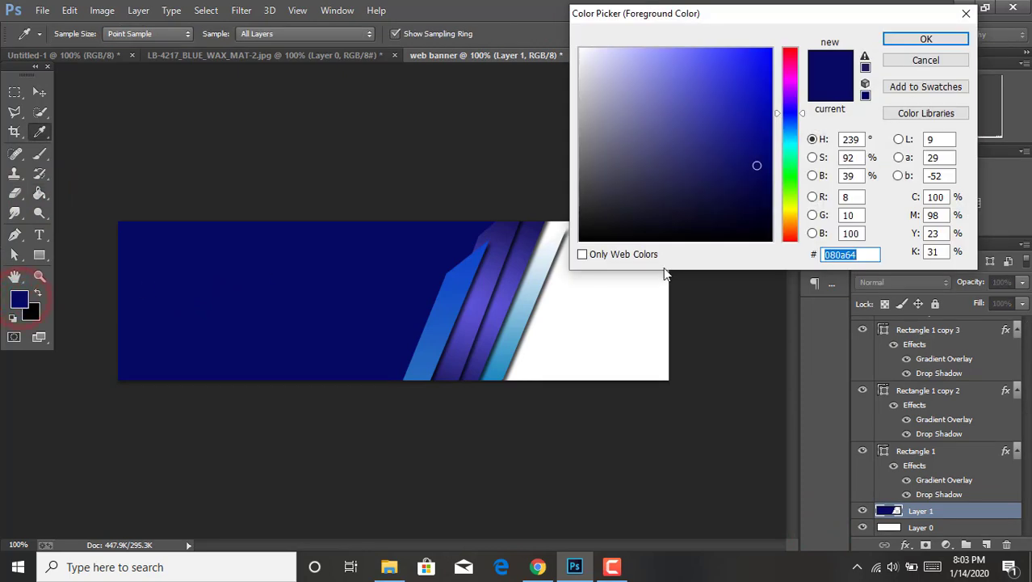
left_click(900, 39)
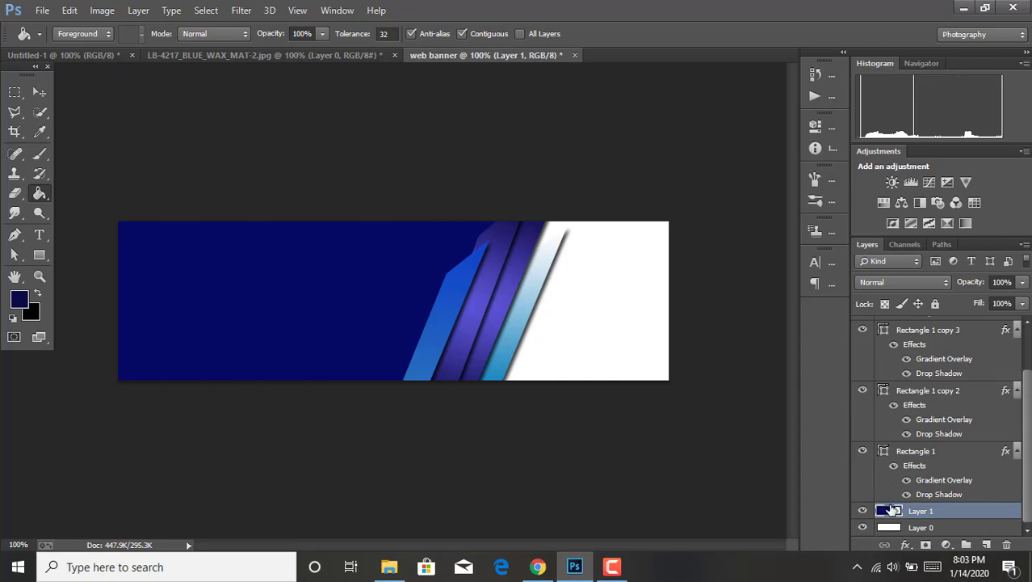
Change the foreground to darker navy #050632 and refill the left area.
left_click(19, 302)
left_click(753, 203)
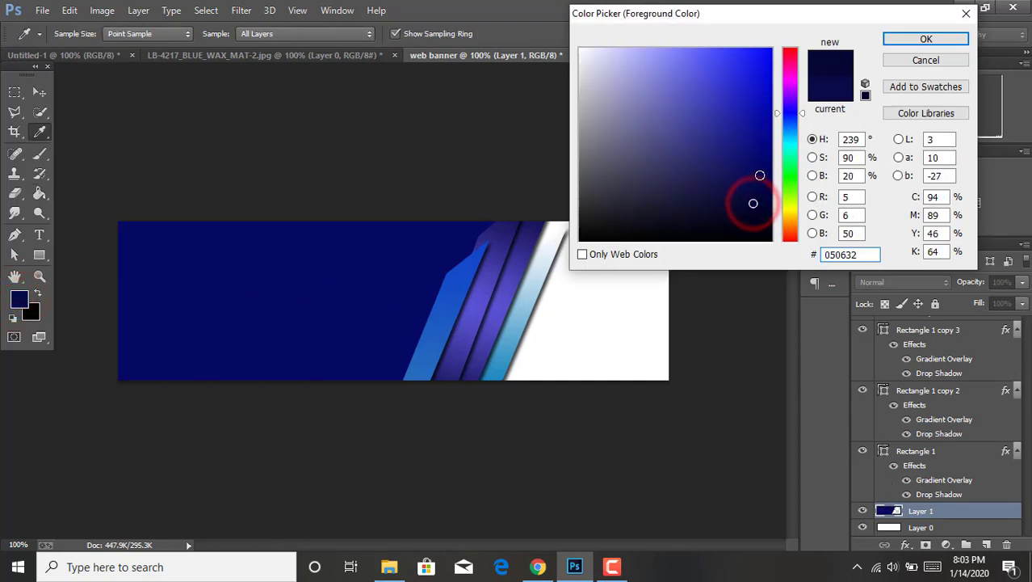
left_click(752, 166)
left_click(906, 38)
key("g")
left_click(345, 266)
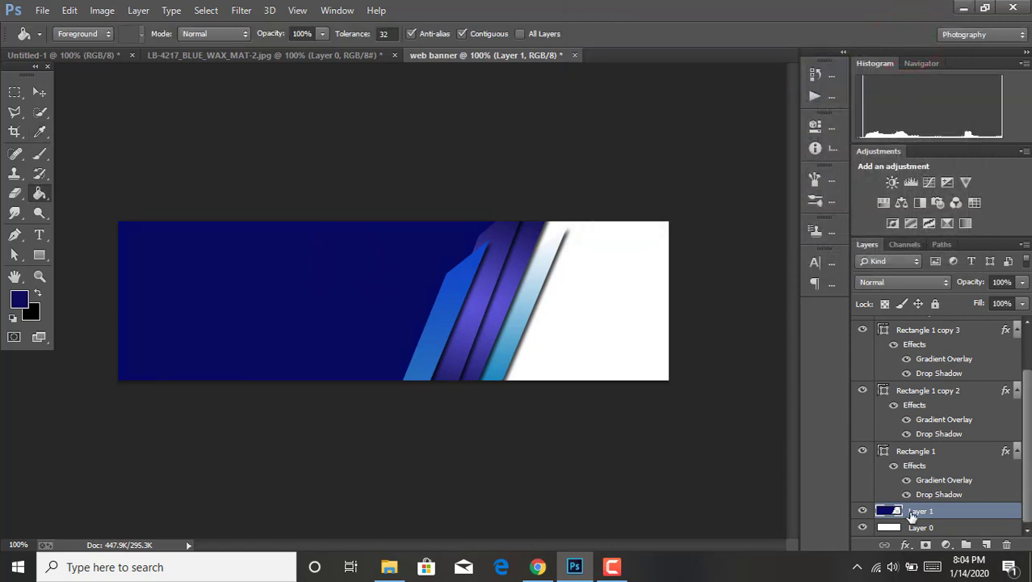
left_click(906, 544)
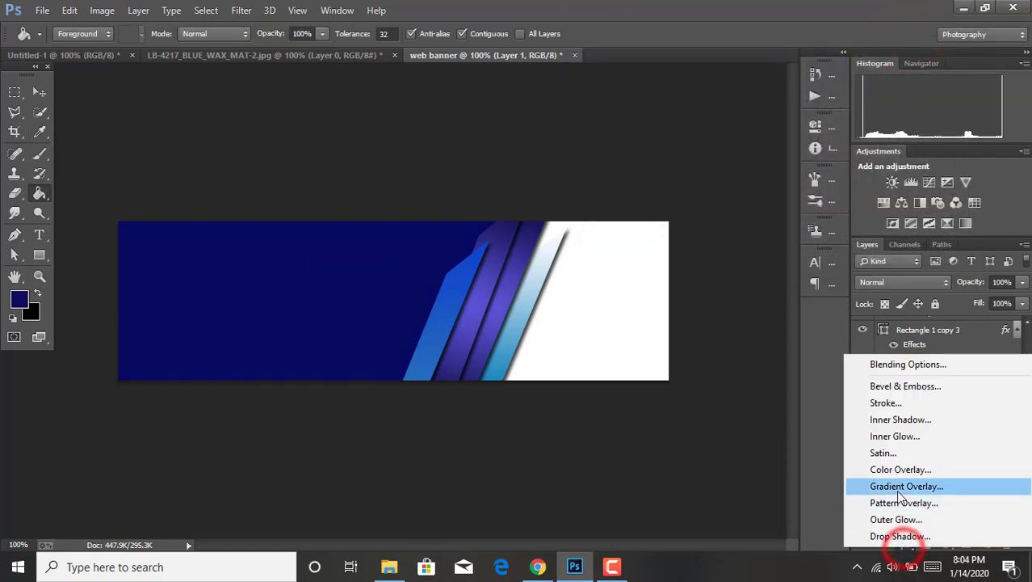
Give Layer 1 a Normal-mode radial Foreground to Transparent gradient overlay at a 61° angle.
left_click(897, 485)
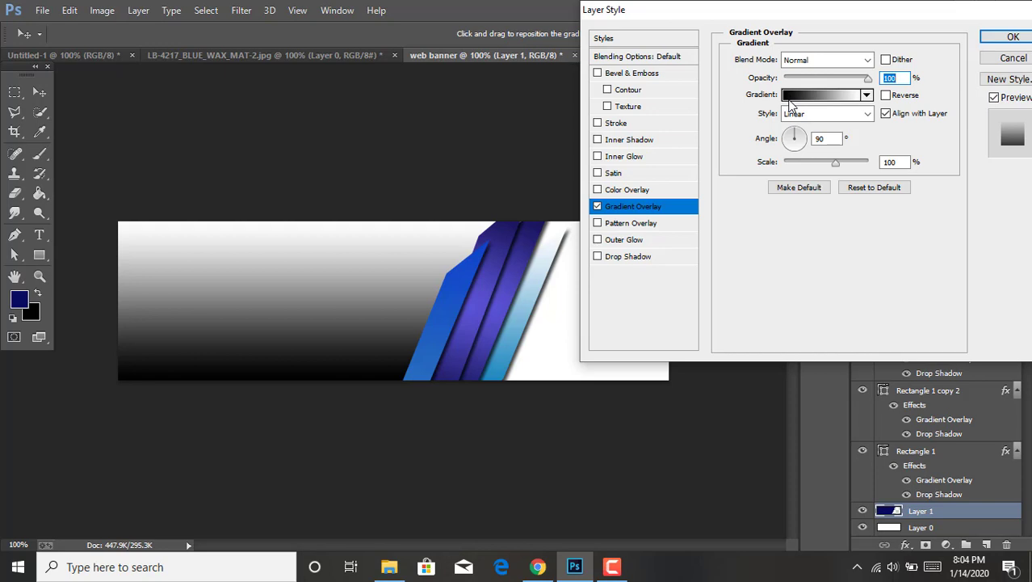
left_click(788, 97)
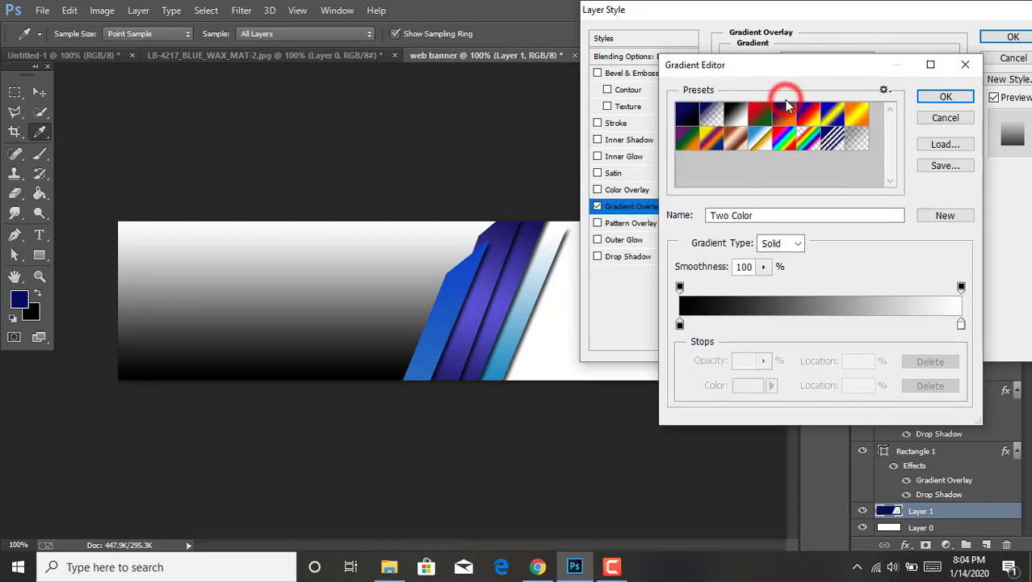
left_click(711, 116)
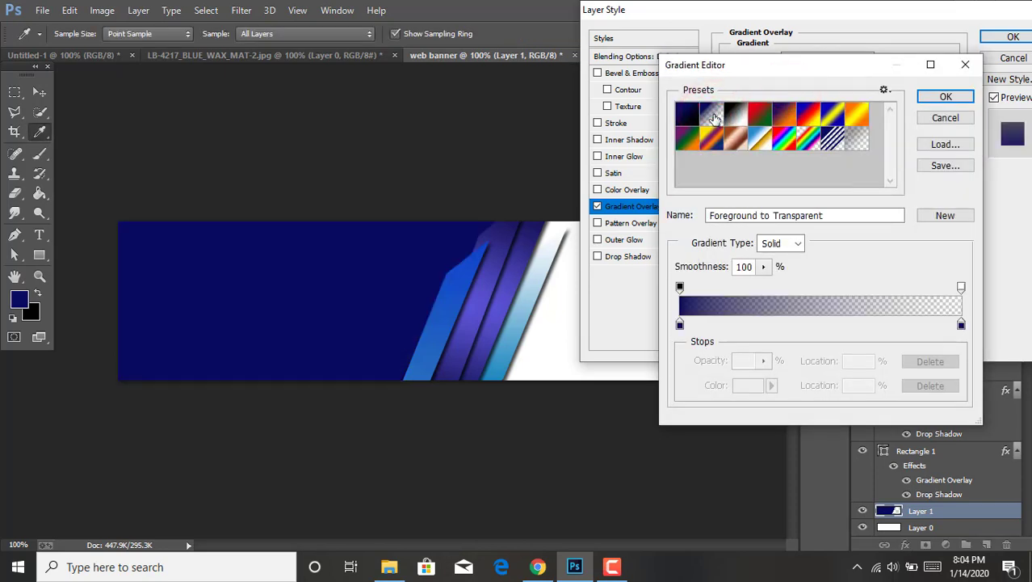
left_click(939, 98)
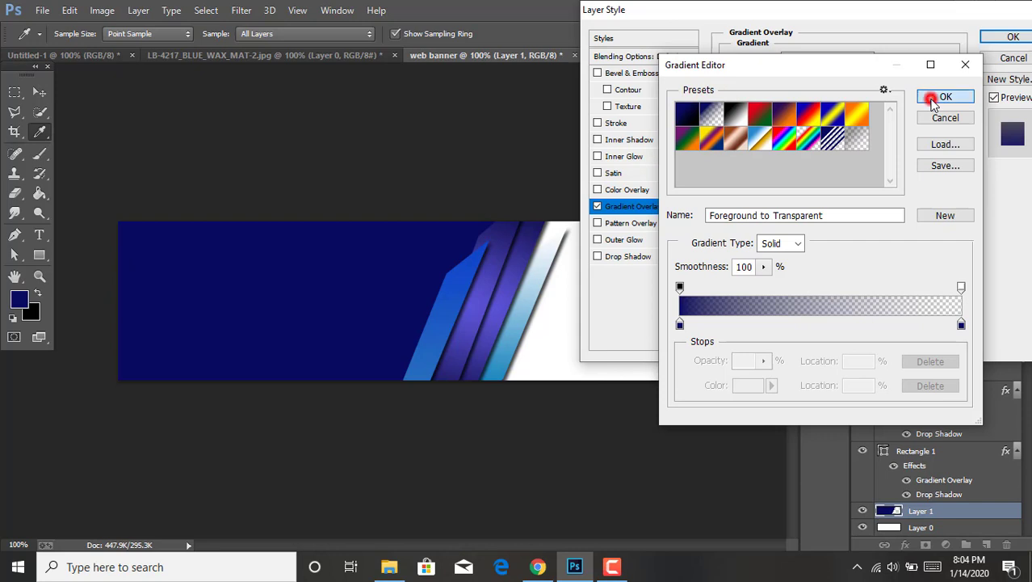
left_click(806, 113)
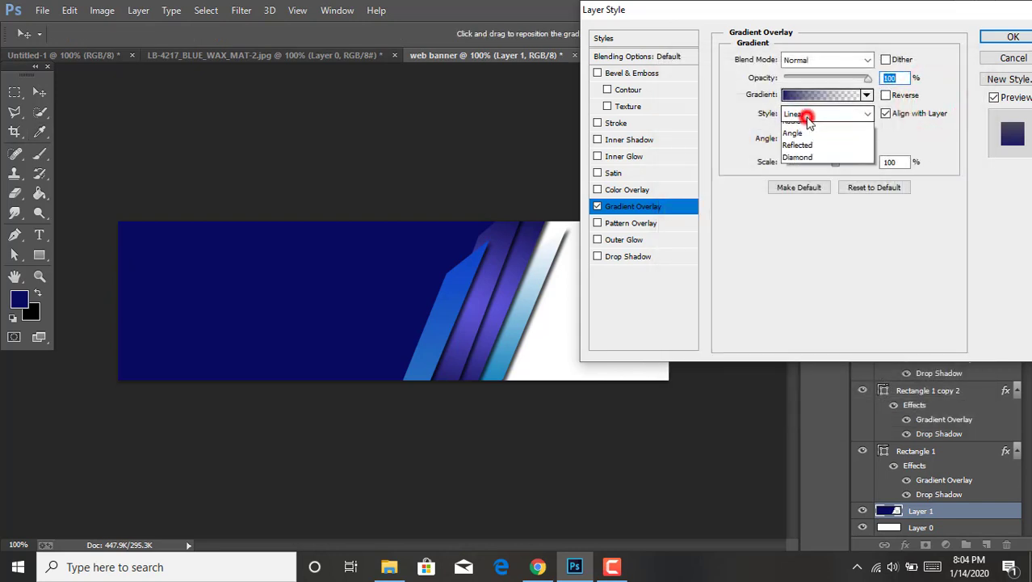
left_click(806, 131)
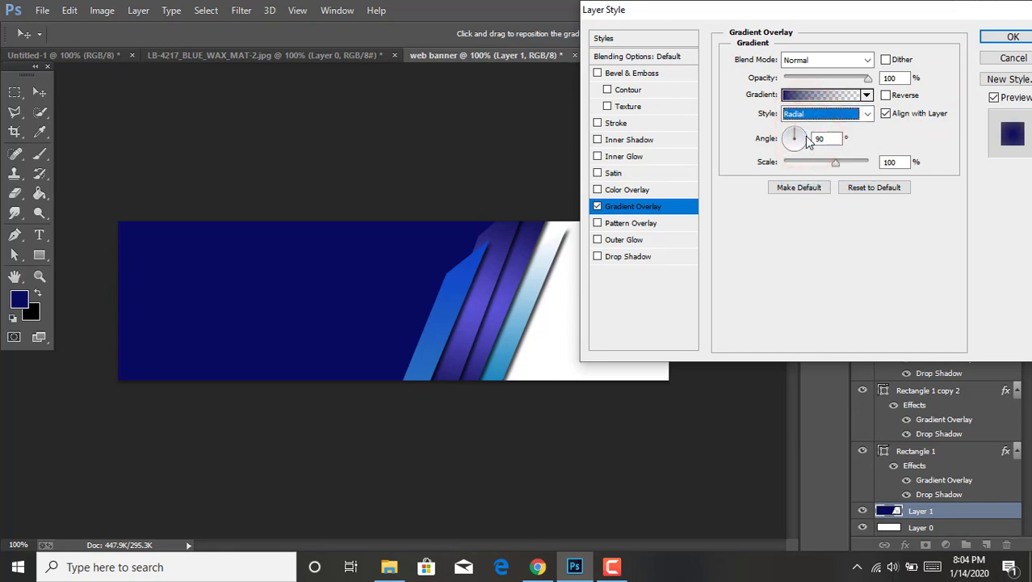
left_click_drag(795, 137, 796, 113)
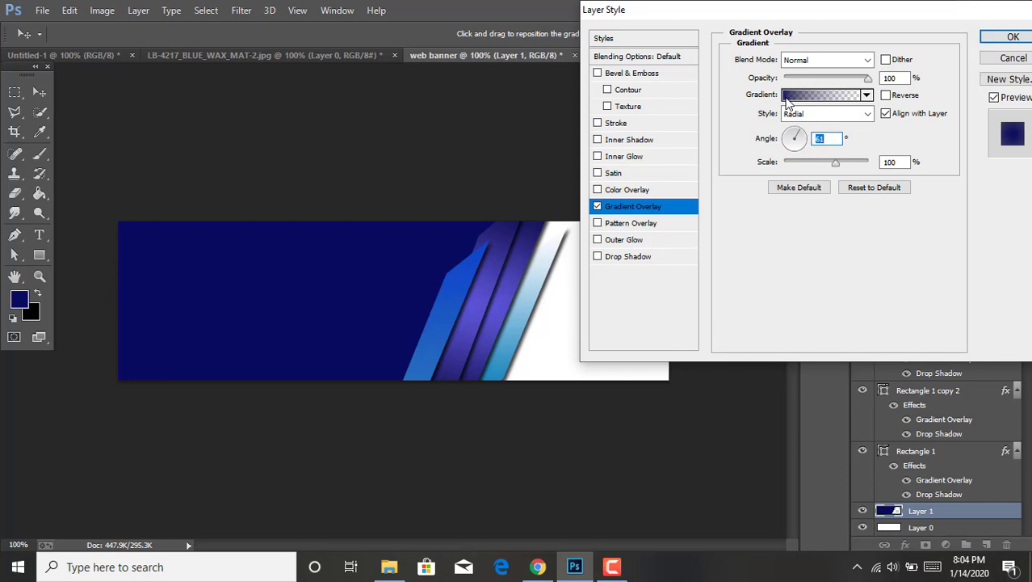
left_click(824, 59)
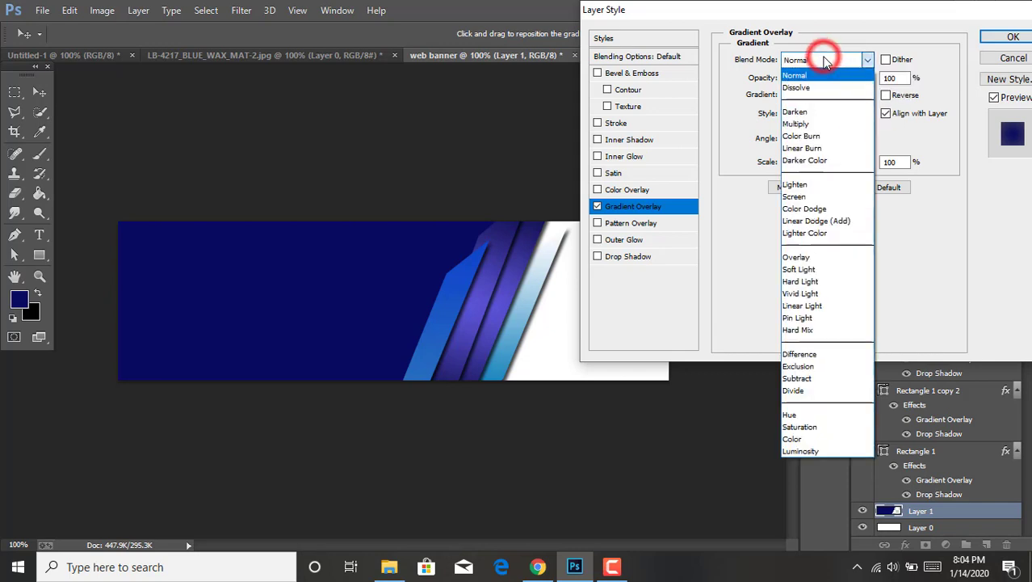
left_click(822, 59)
left_click(791, 96)
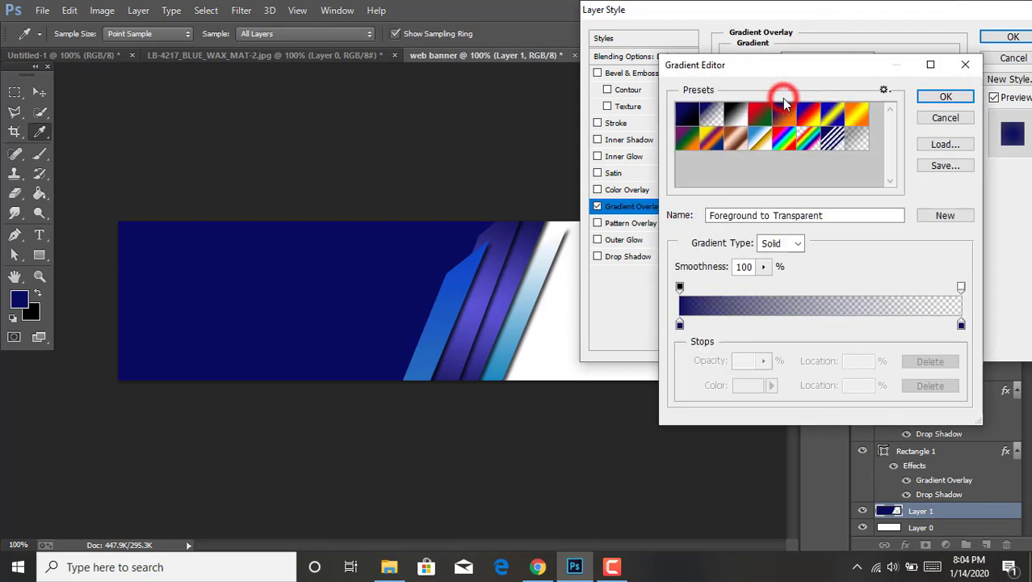
Set the gradient's left stop to dark navy 0c0d39, apply it, and reverse the overlay.
left_click(680, 325)
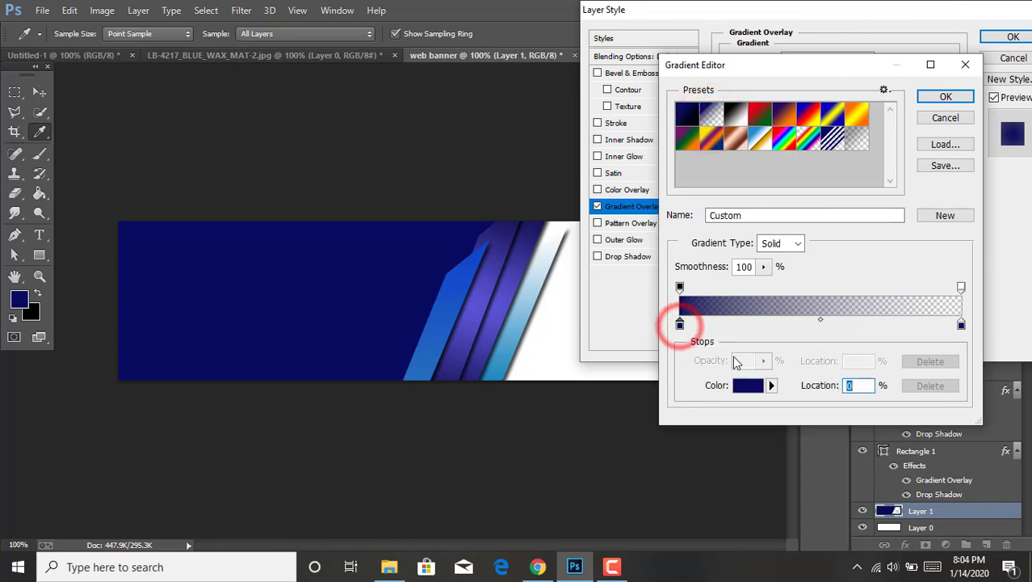
left_click(746, 388)
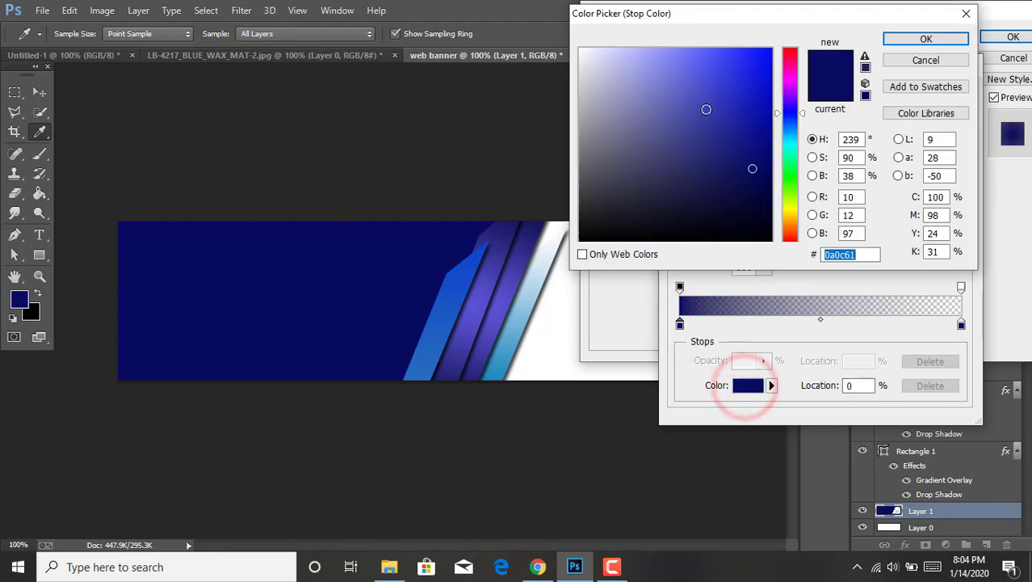
left_click(752, 202)
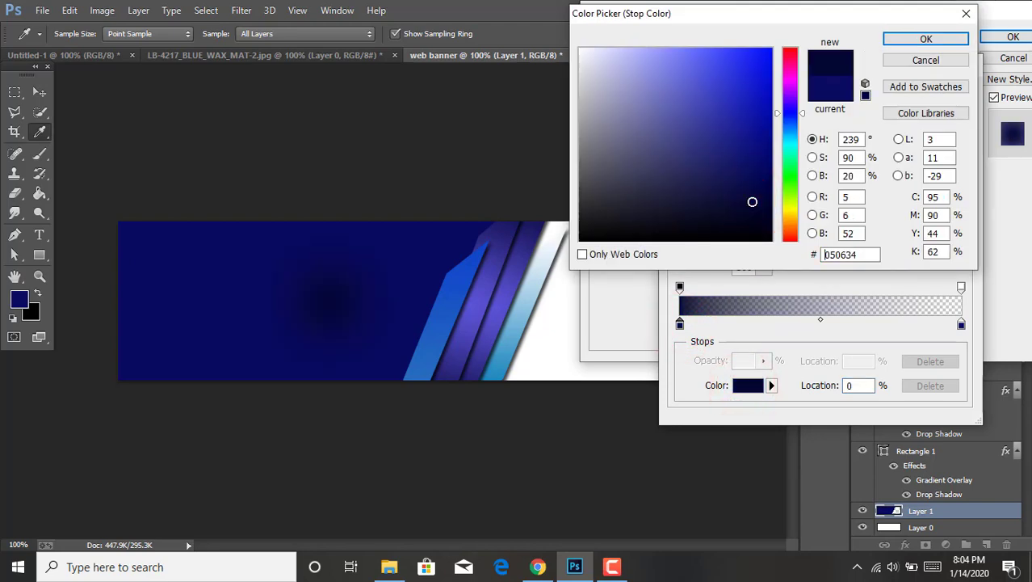
left_click(730, 198)
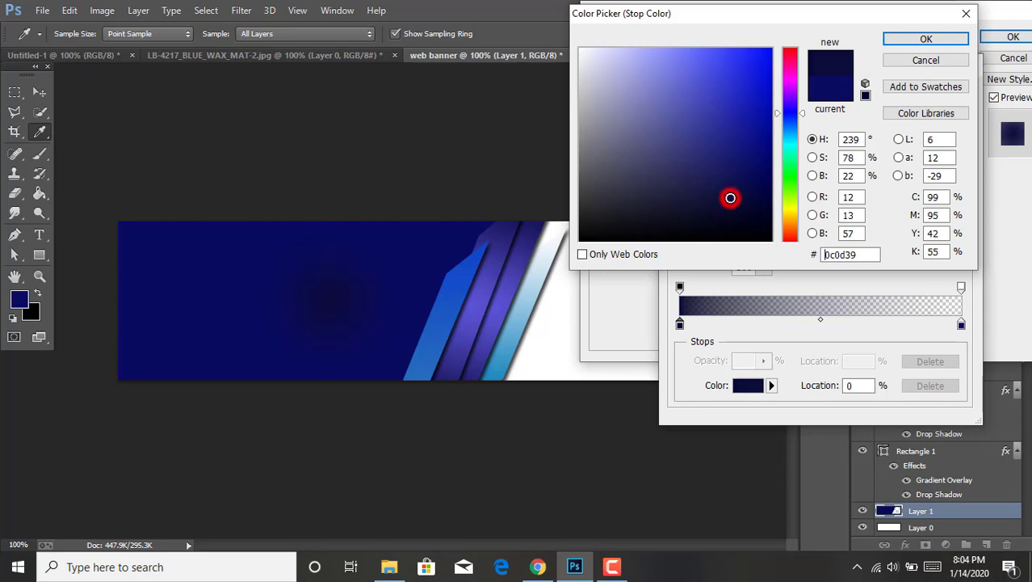
left_click(927, 38)
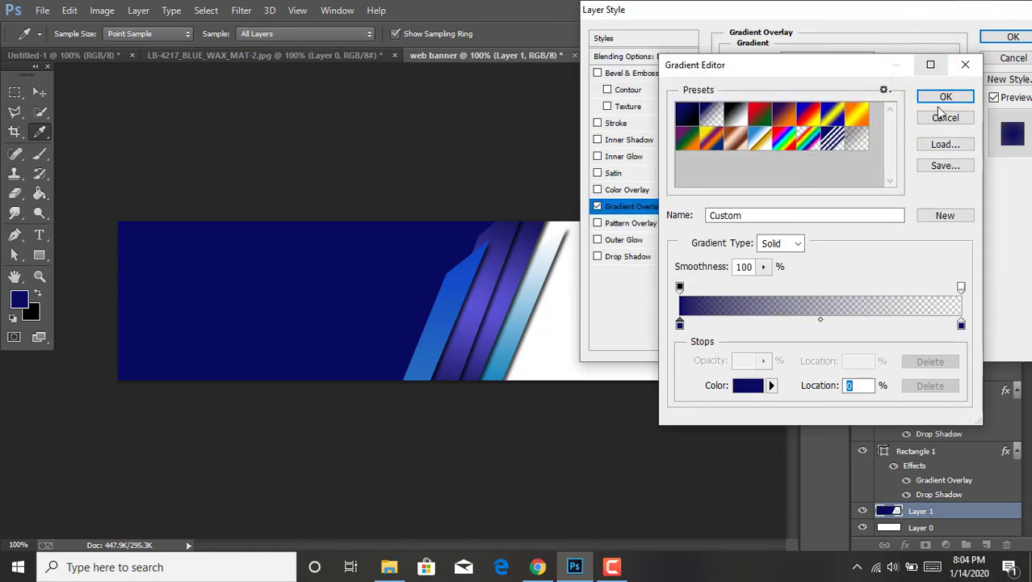
left_click(938, 117)
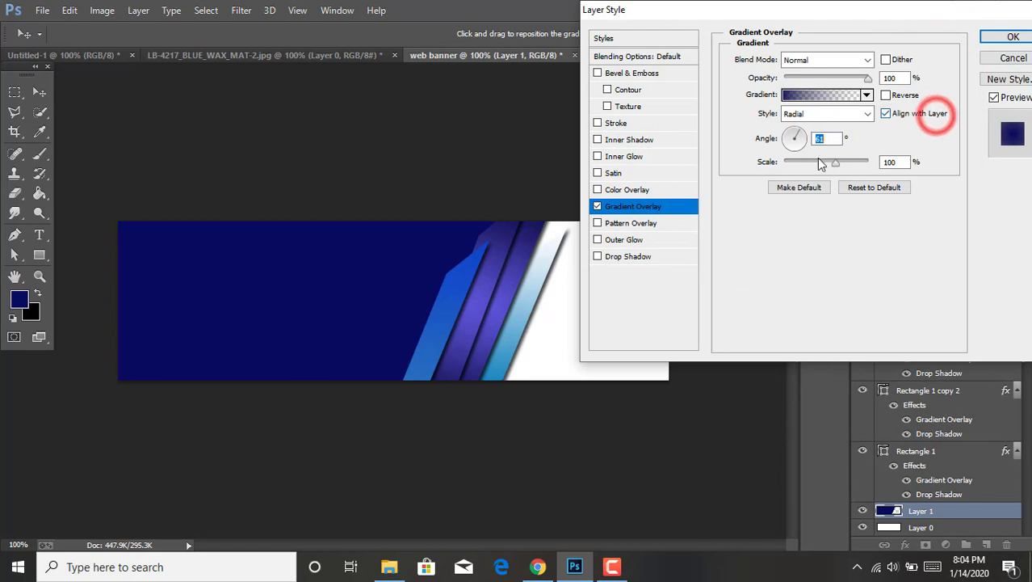
left_click(885, 96)
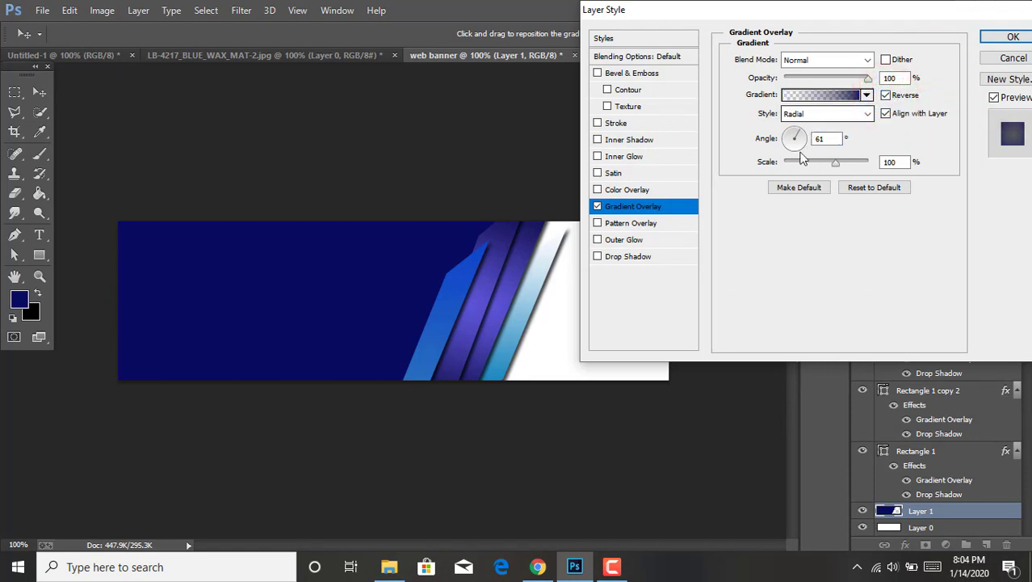
Re-edit the starting stop to a darker navy #03043c and apply the gradient.
left_click(788, 95)
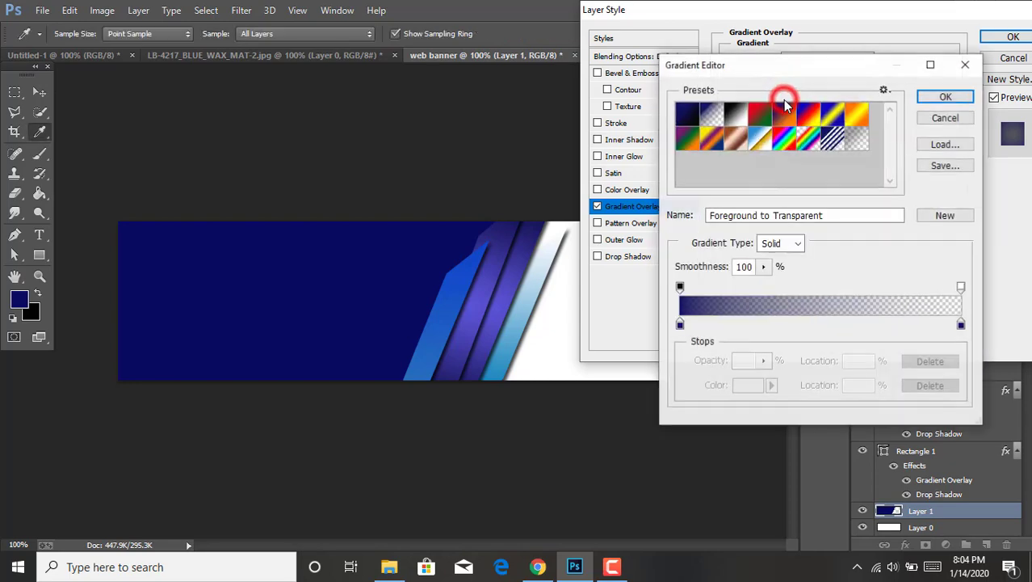
left_click(680, 324)
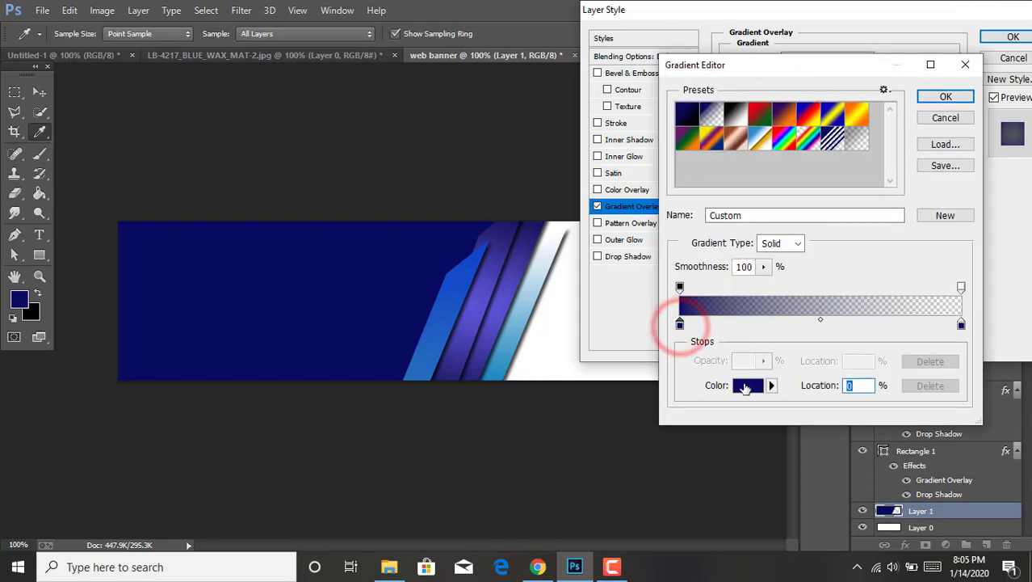
left_click(748, 385)
left_click(738, 126)
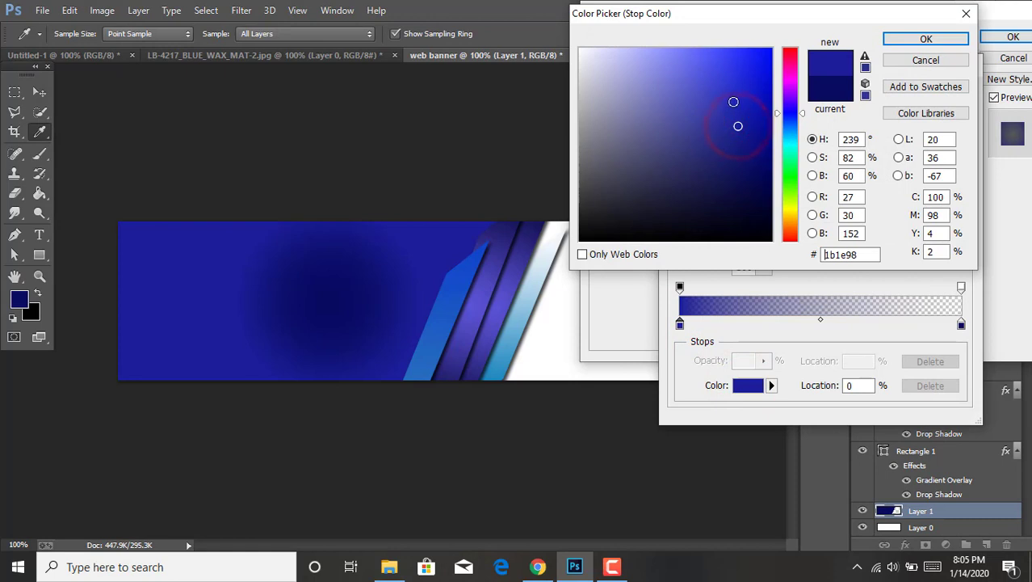
left_click(760, 95)
left_click(760, 198)
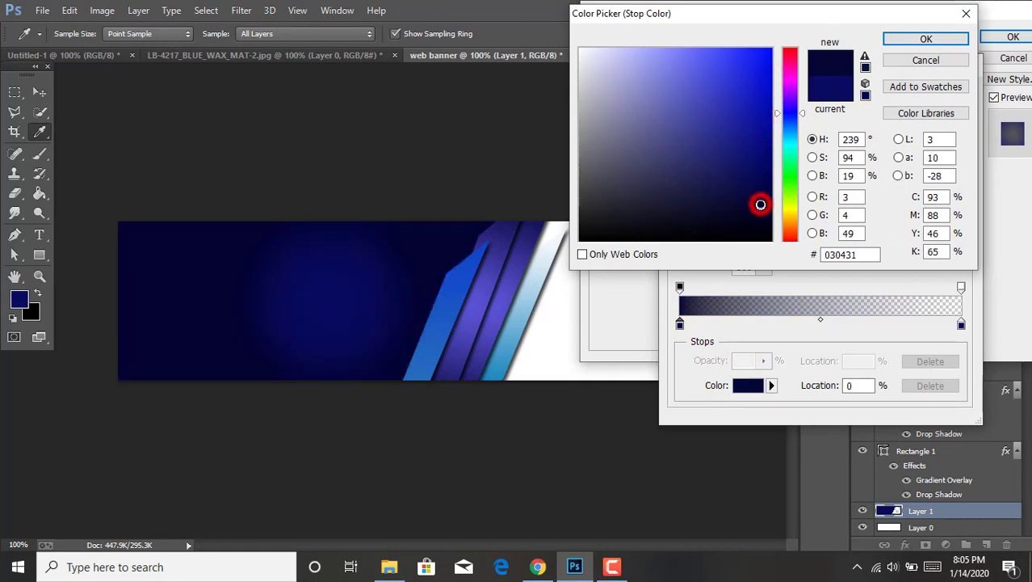
left_click(764, 175)
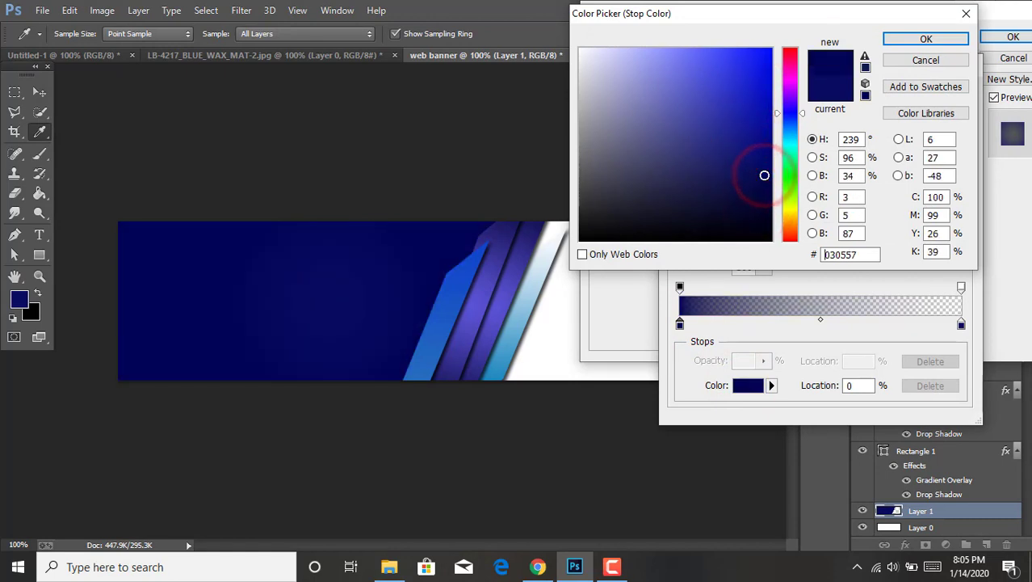
left_click(758, 187)
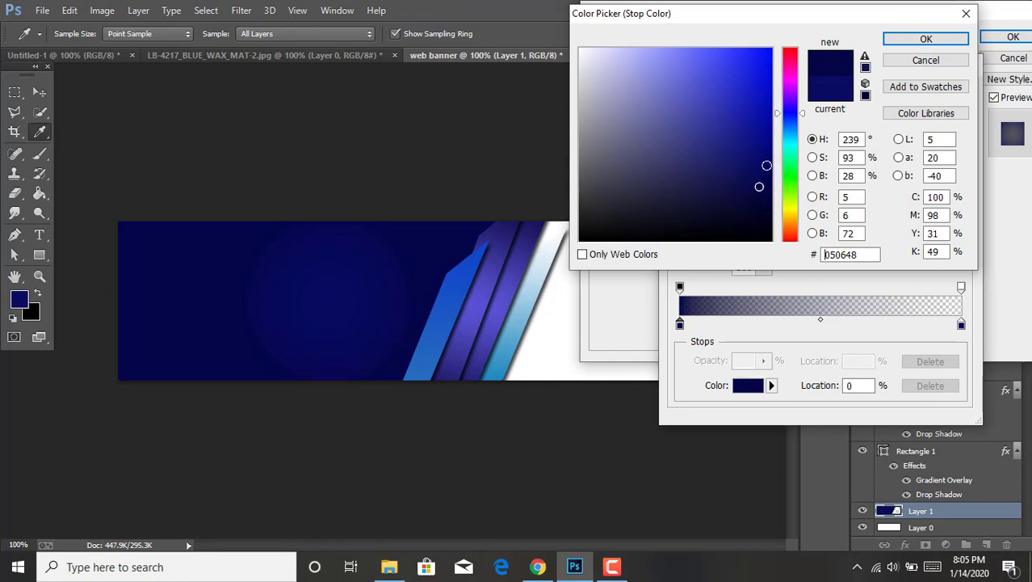
left_click(767, 164)
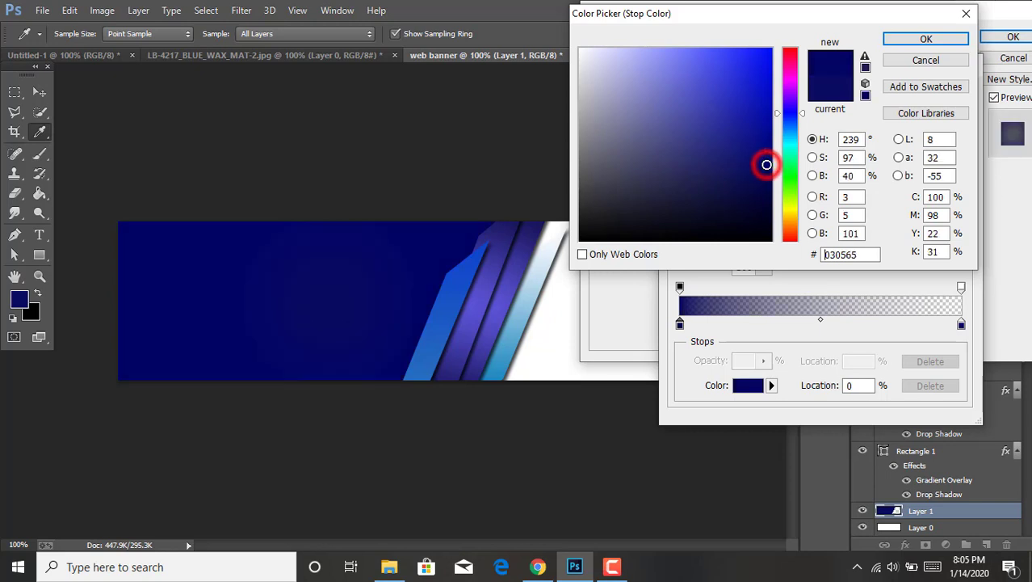
left_click(765, 178)
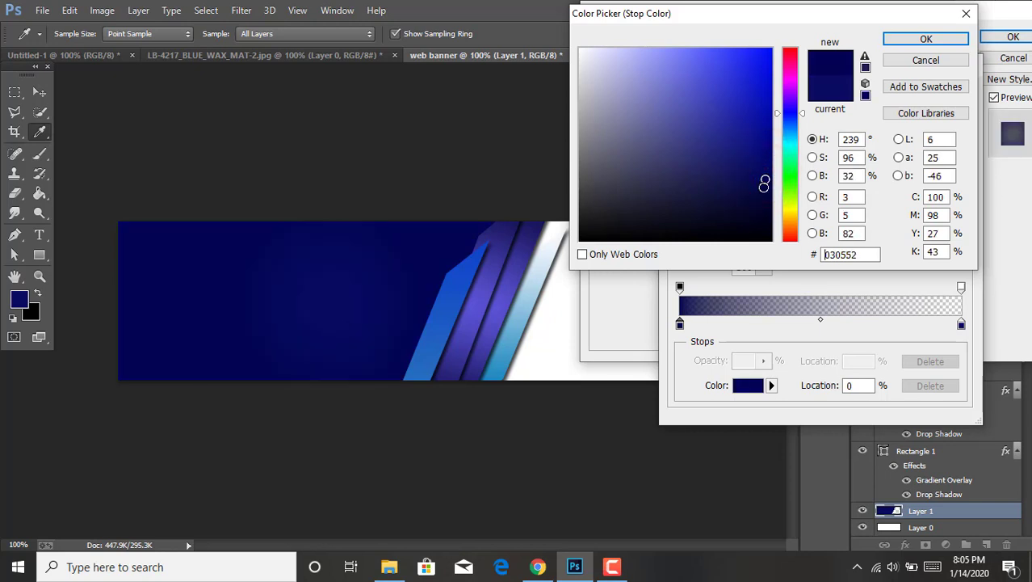
left_click(764, 195)
left_click(921, 39)
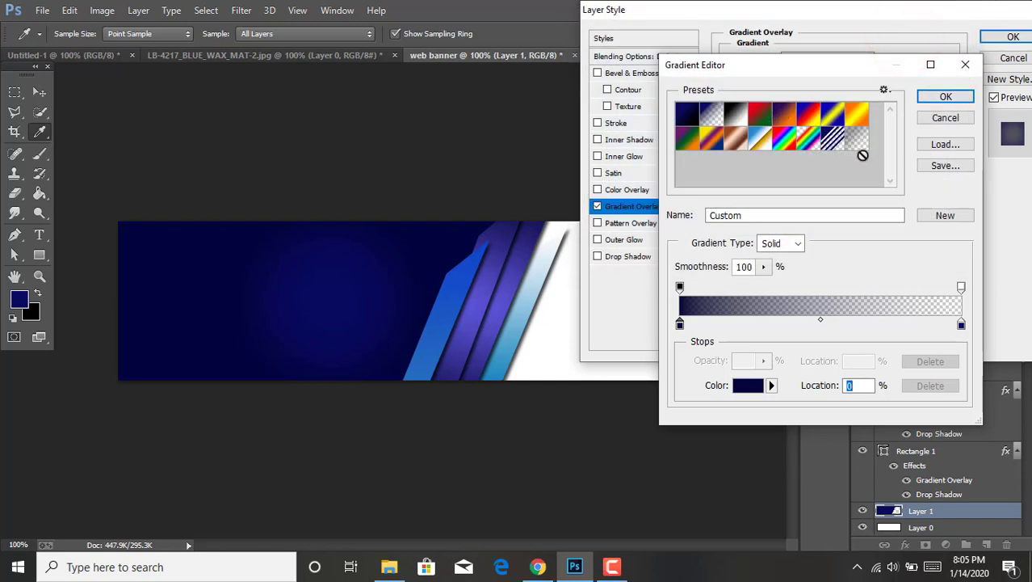
left_click(962, 324)
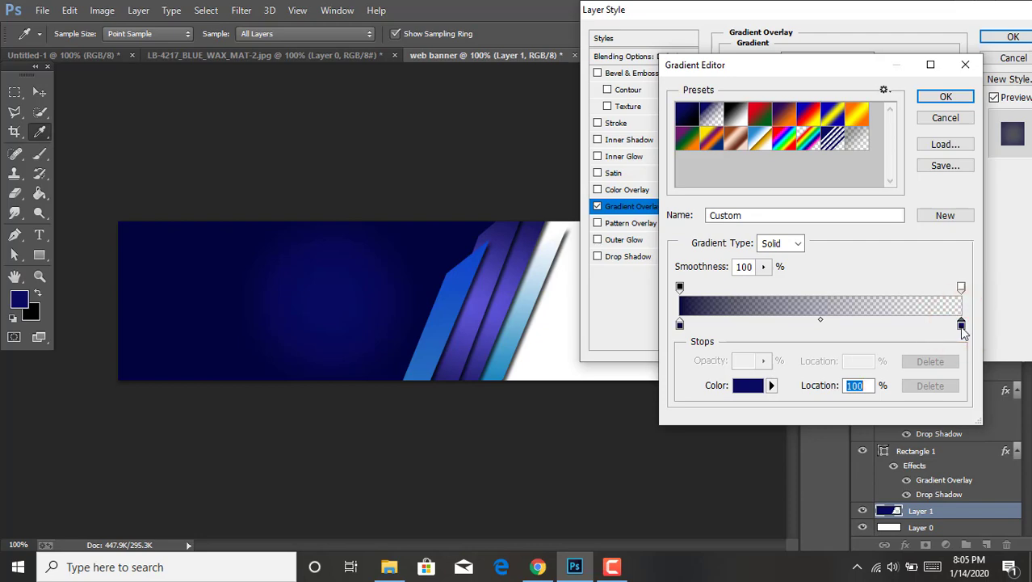
left_click(946, 96)
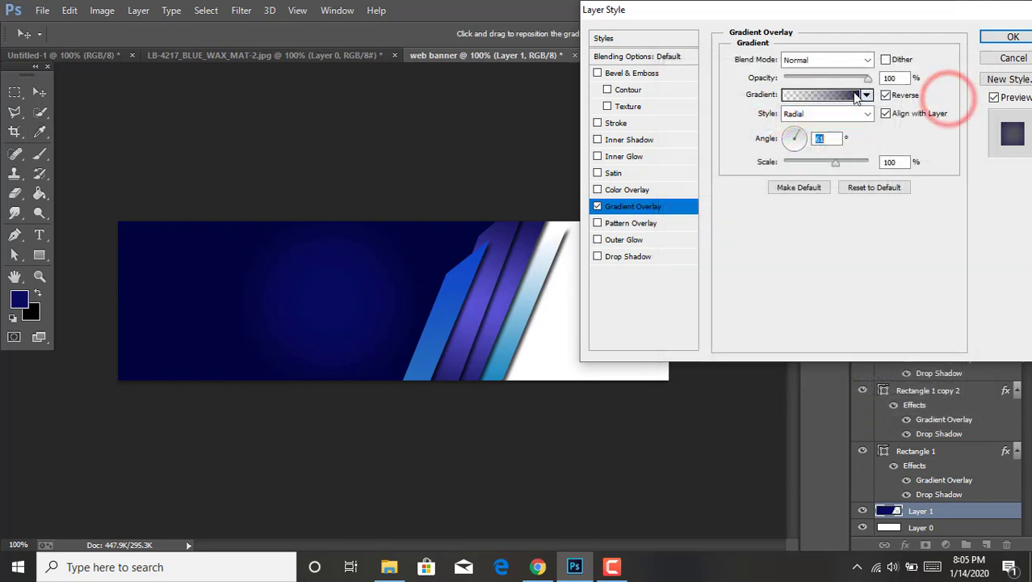
Switch the gradient overlay to Multiply blending and settle its angle near level.
left_click(854, 61)
left_click(807, 84)
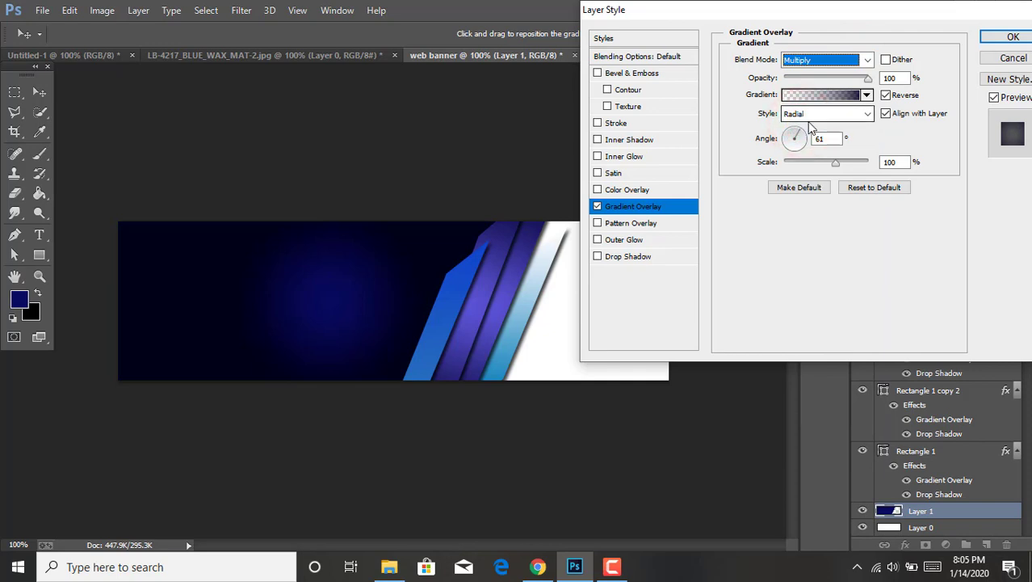
left_click(800, 139)
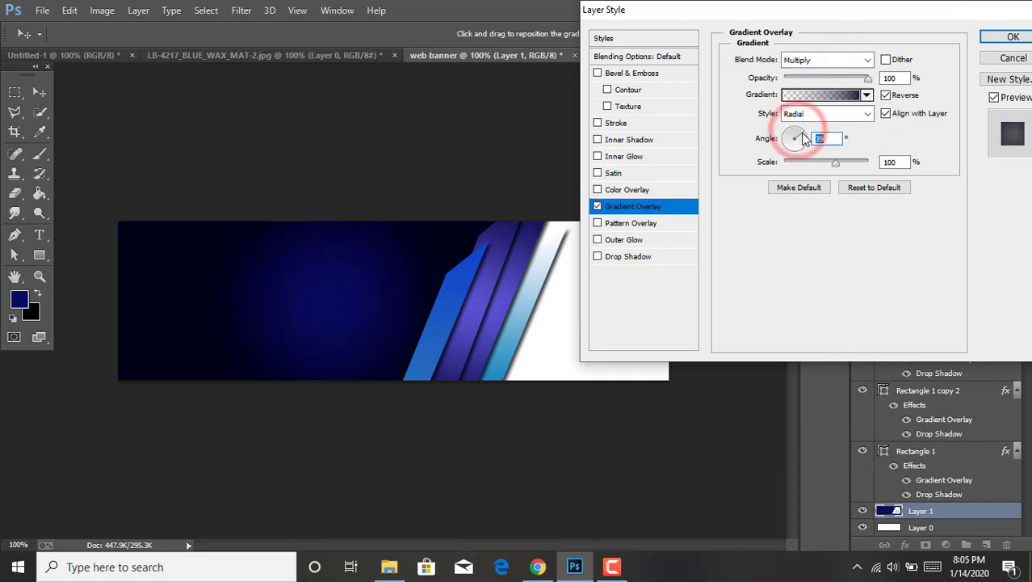
left_click(803, 140)
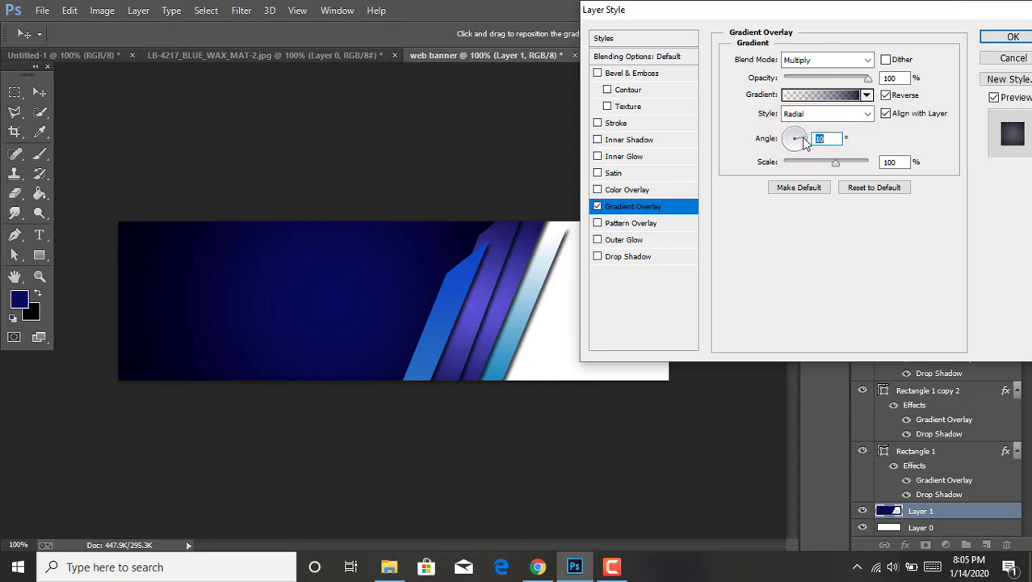
left_click(803, 140)
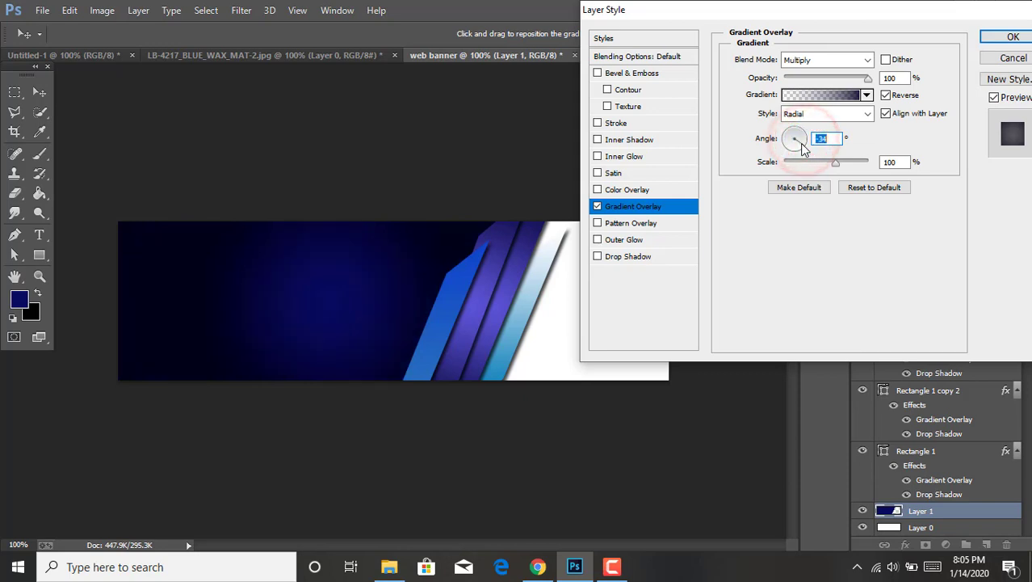
left_click(803, 139)
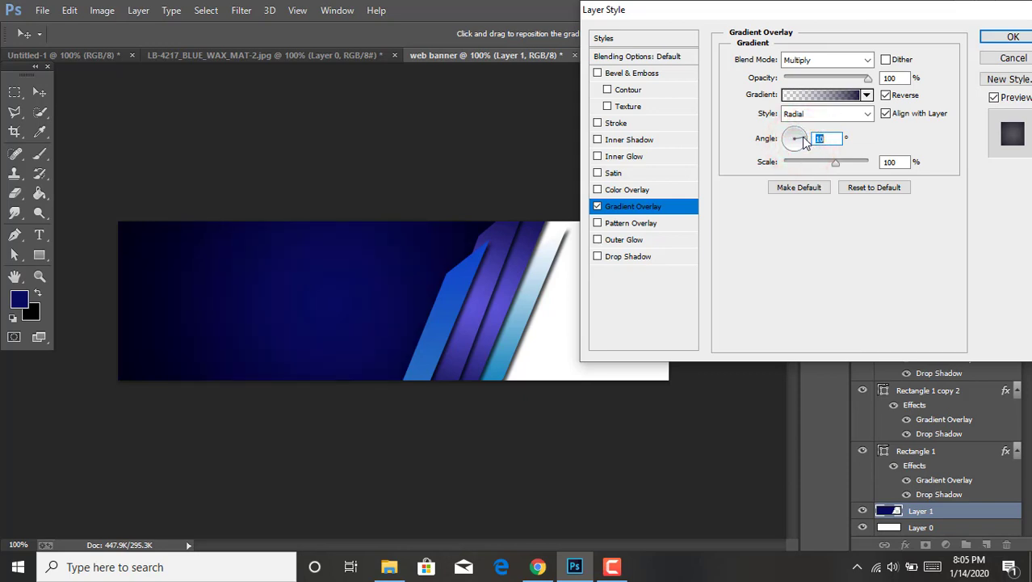
left_click(803, 140)
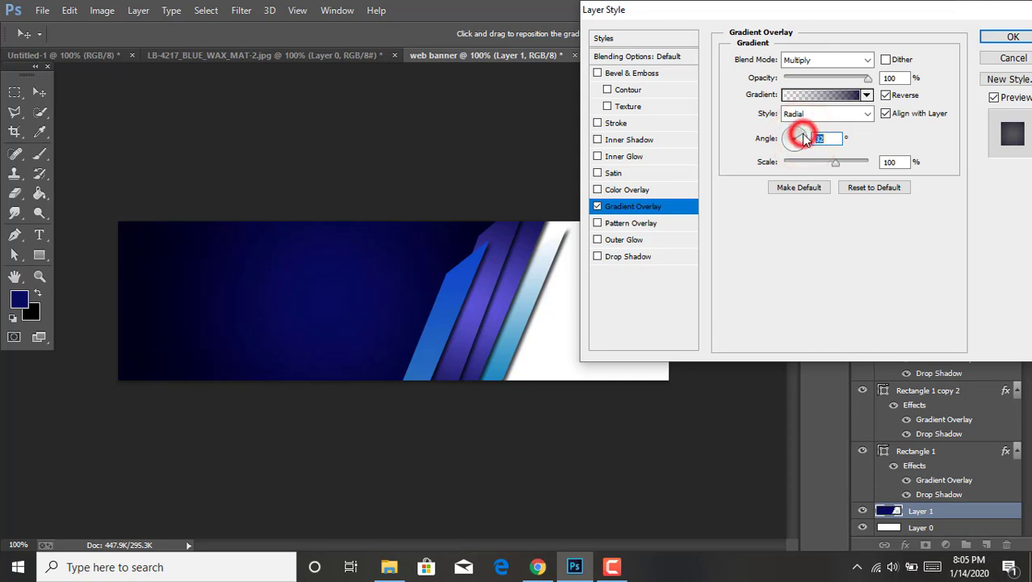
left_click(805, 142)
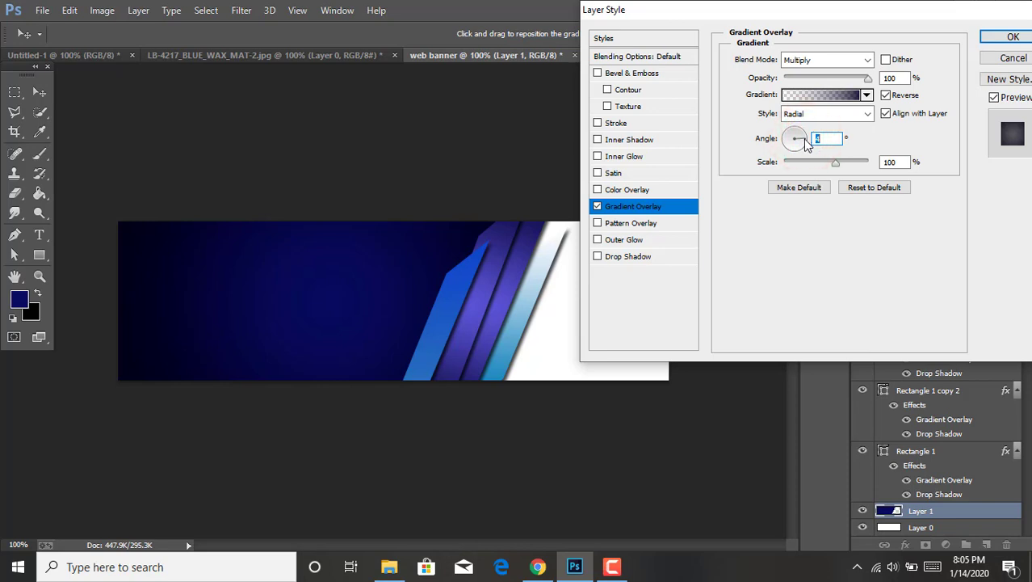
Apply the layer style, select Layer 1's pixels, and fill them with a lighter blue.
left_click(987, 38)
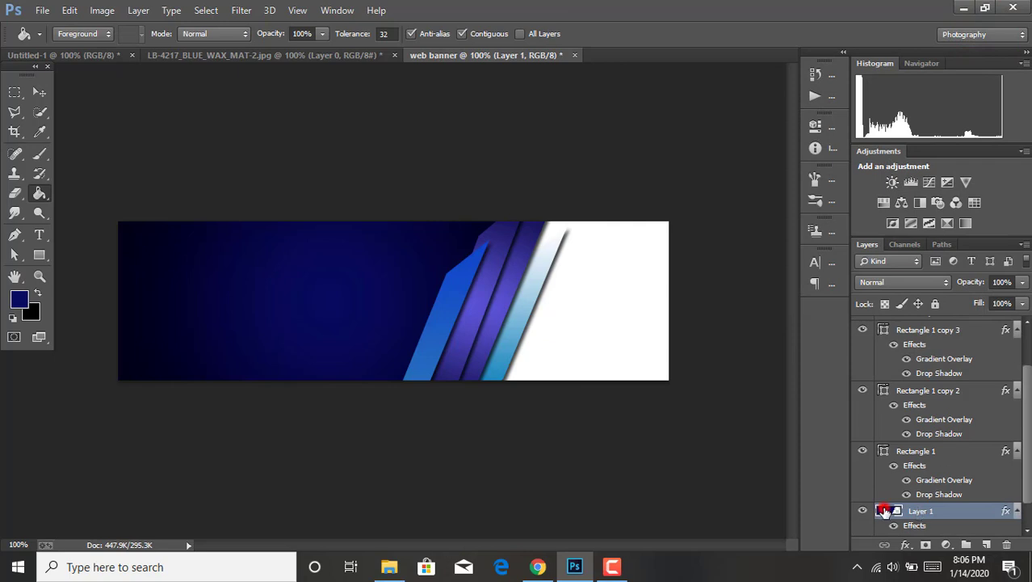
right_click(886, 512)
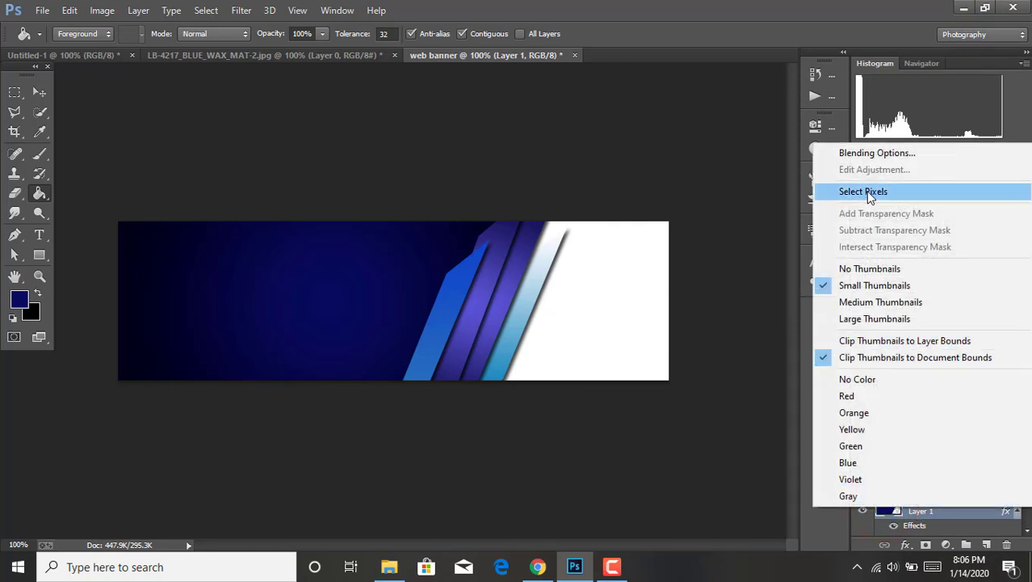
left_click(19, 300)
left_click(19, 299)
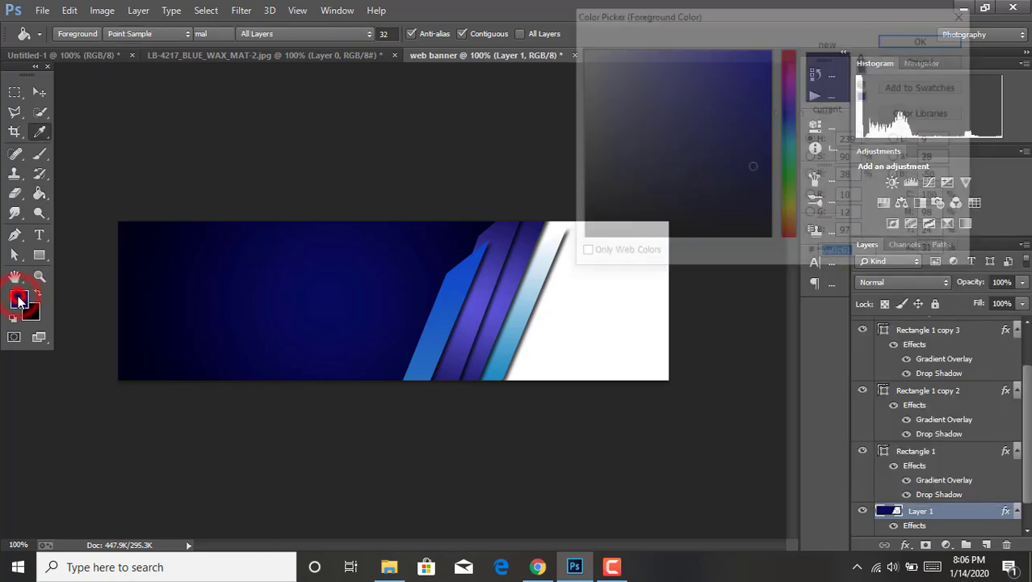
left_click(719, 129)
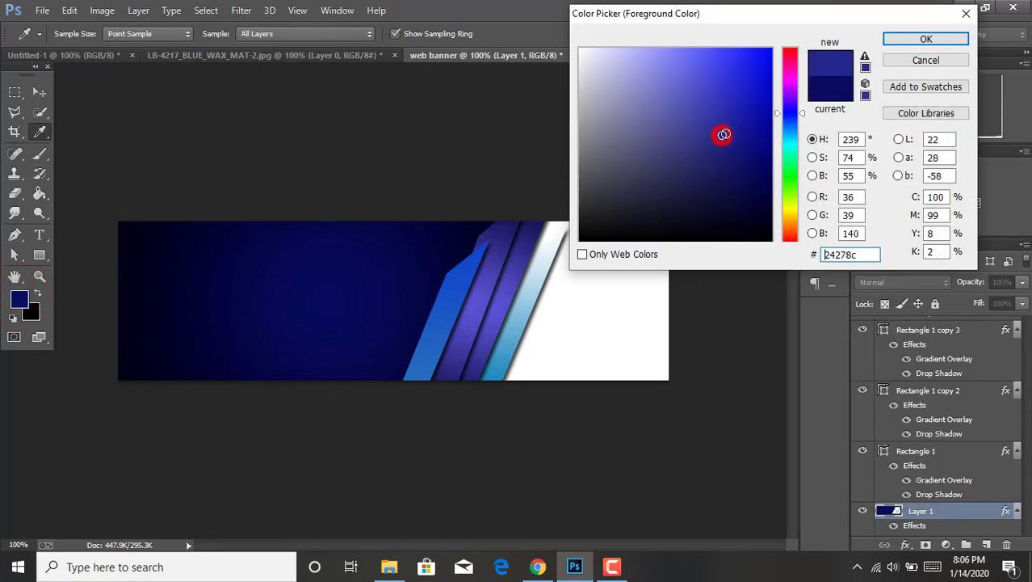
left_click(894, 37)
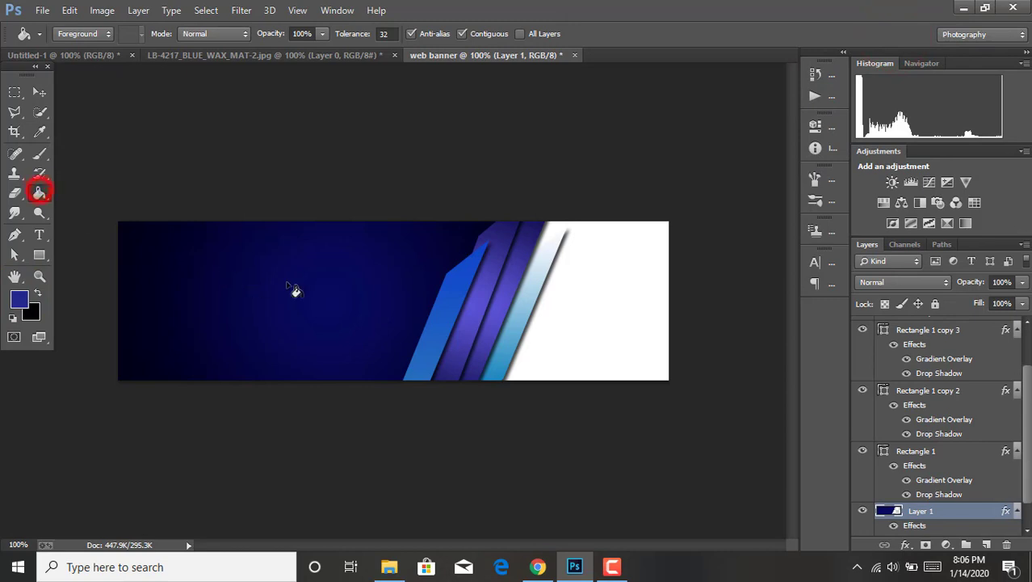
left_click(293, 288)
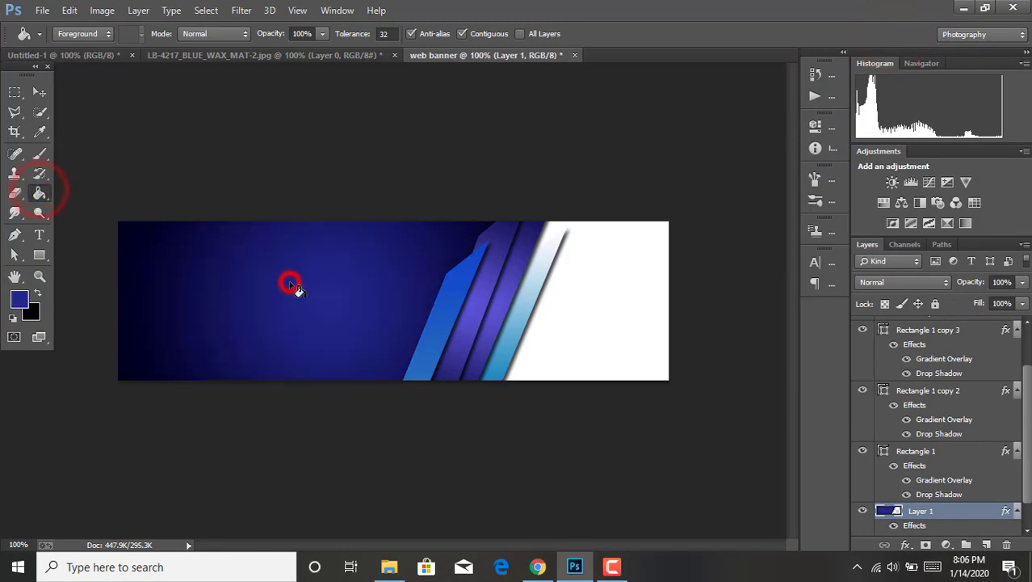
Refill Layer 1's selected area with darker blue #101274.
left_click(19, 300)
left_click(745, 153)
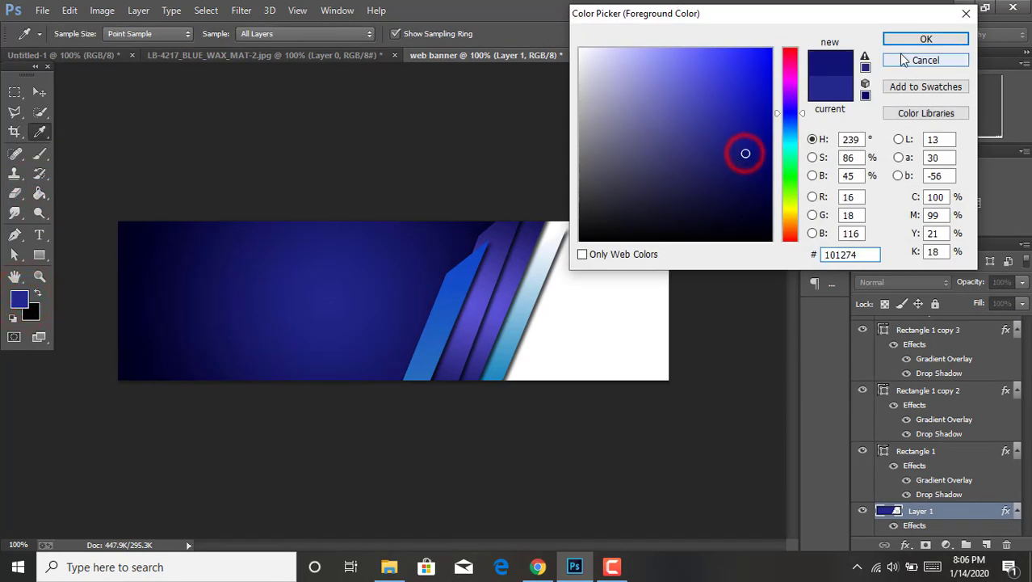
left_click(926, 39)
left_click(309, 300)
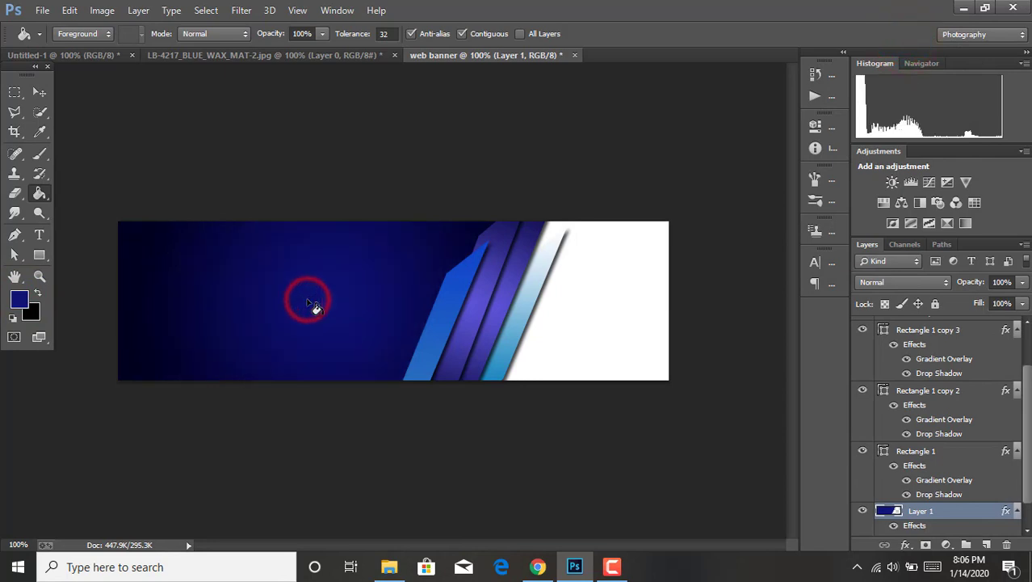
scroll(926, 440, "down", 2)
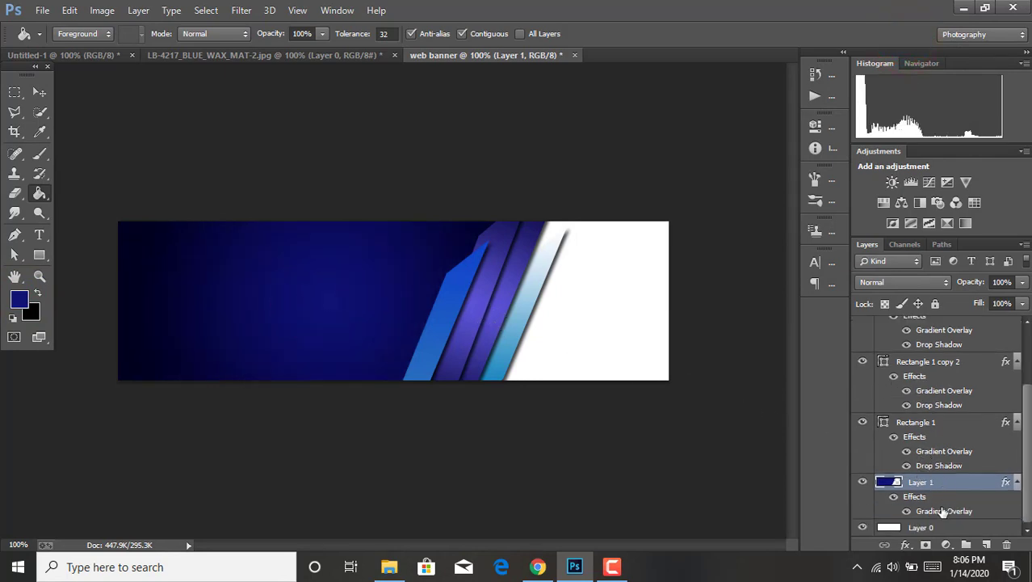
Outline the white area right of the stripes on Layer 0 and copy it to Layer 2.
left_click(939, 528)
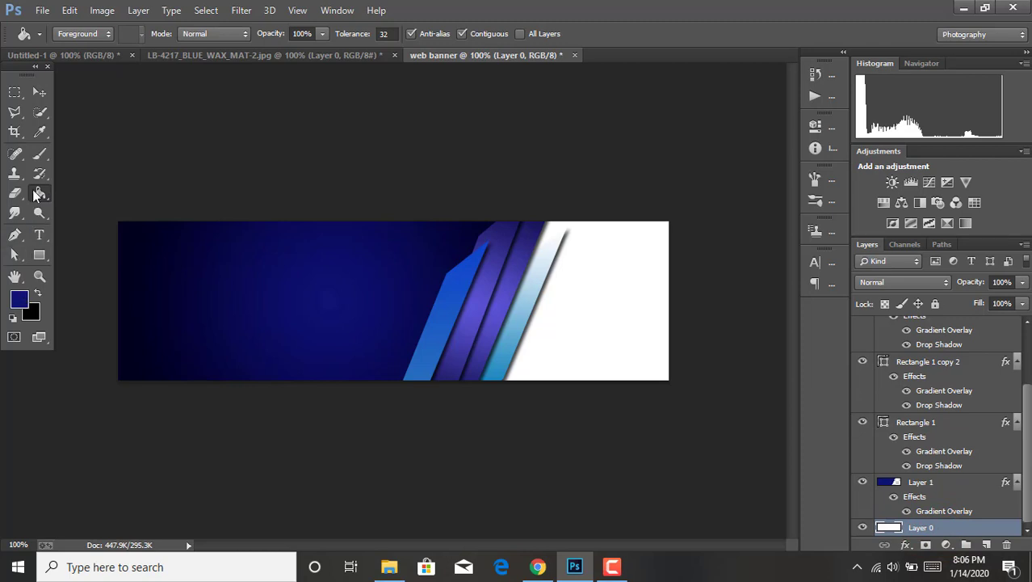
left_click(15, 111)
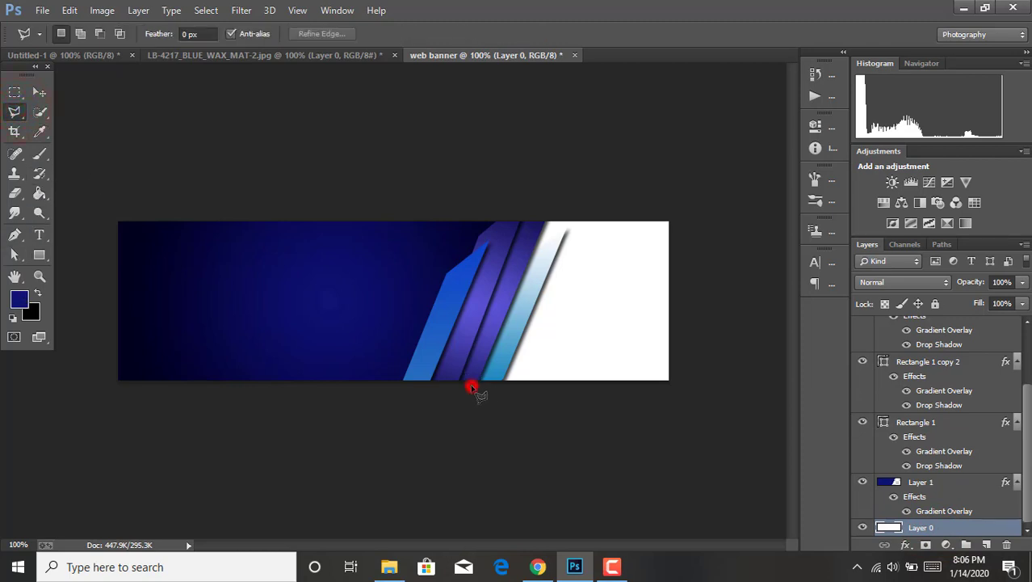
left_click(472, 387)
left_click(543, 197)
left_click(718, 214)
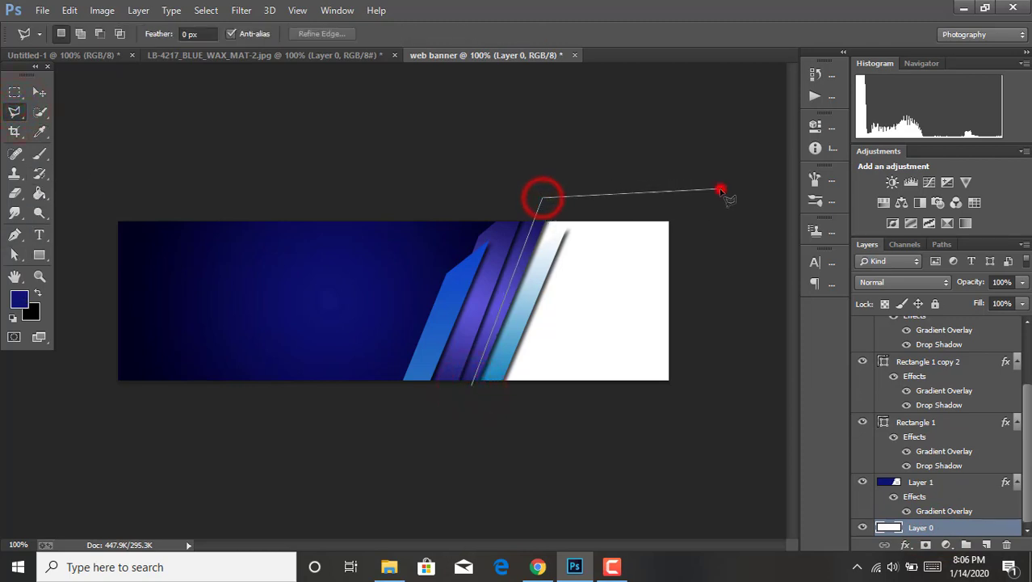
left_click(716, 393)
left_click(472, 386)
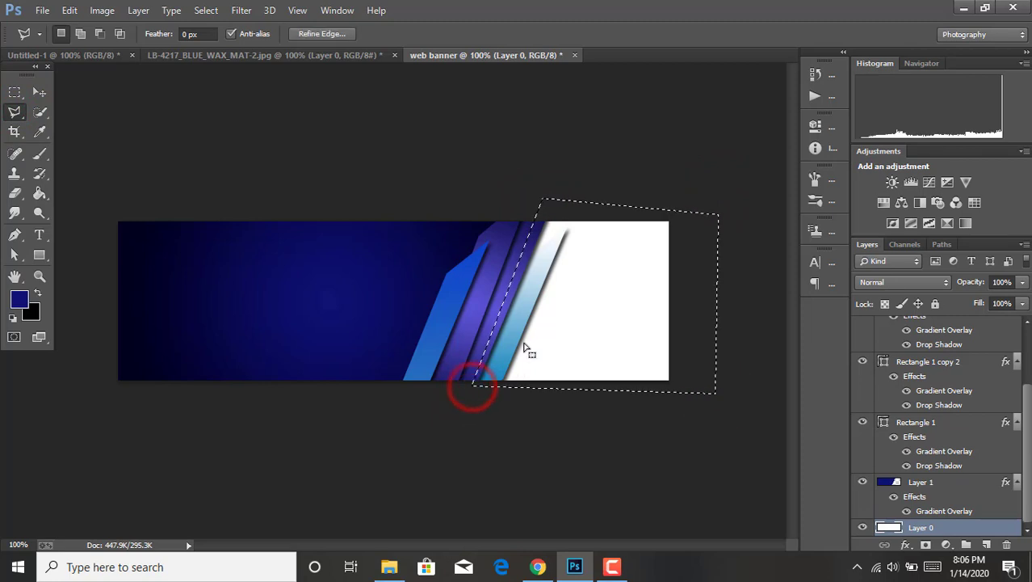
right_click(525, 348)
left_click(595, 139)
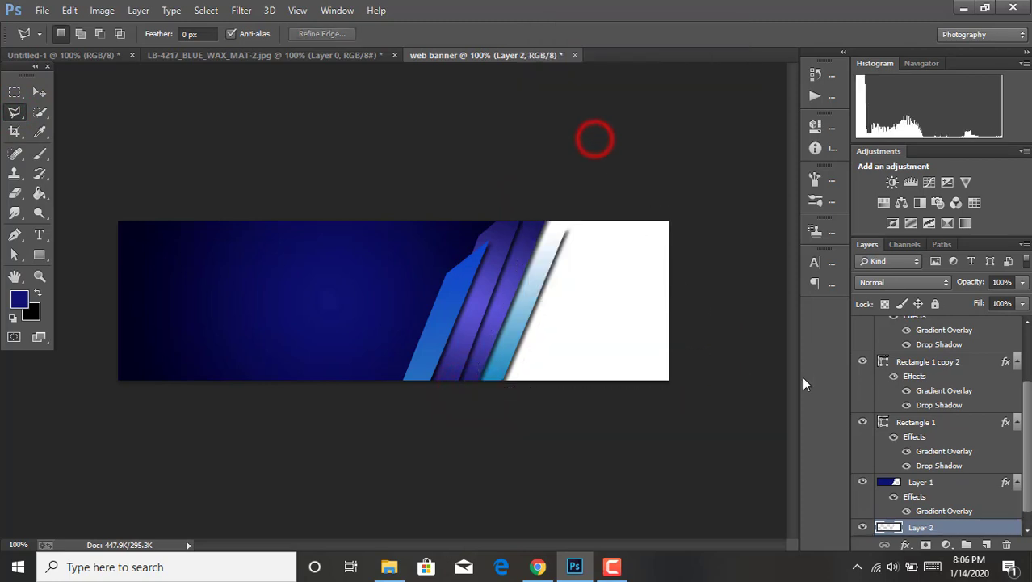
Browse the fx and Edit menus, then select Layer 2 and bring up layer effects.
left_click(905, 545)
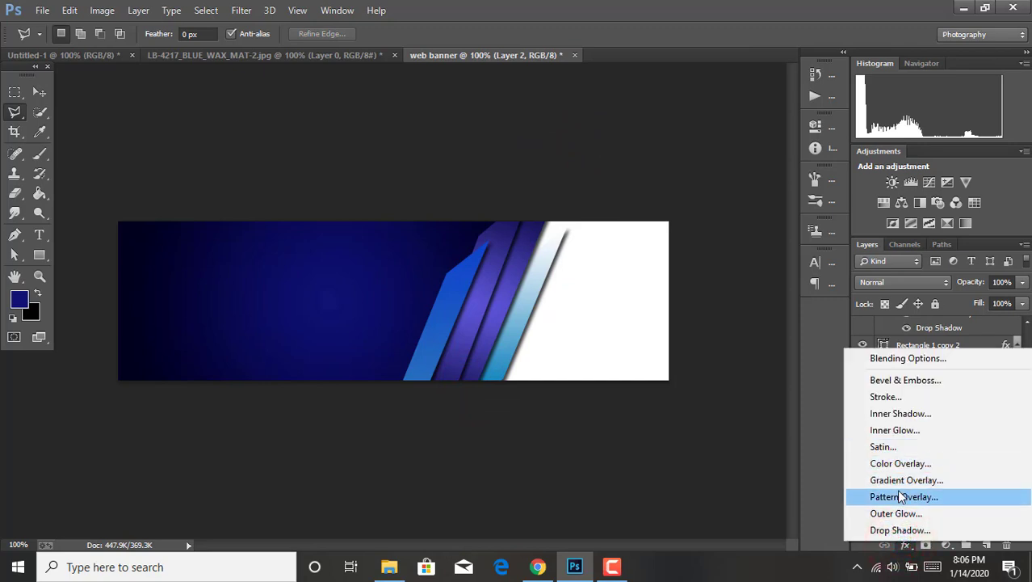
left_click(814, 490)
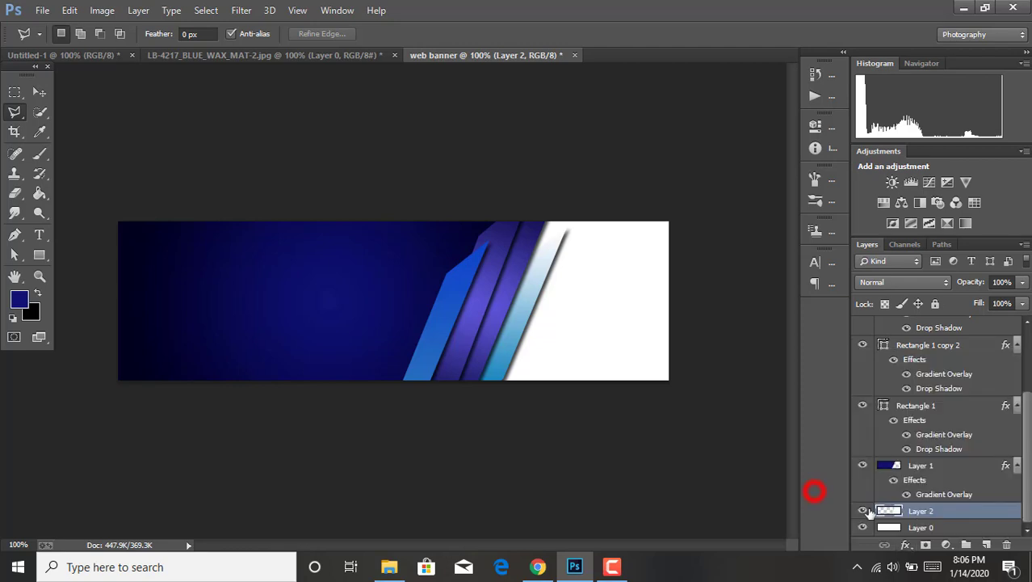
left_click(69, 10)
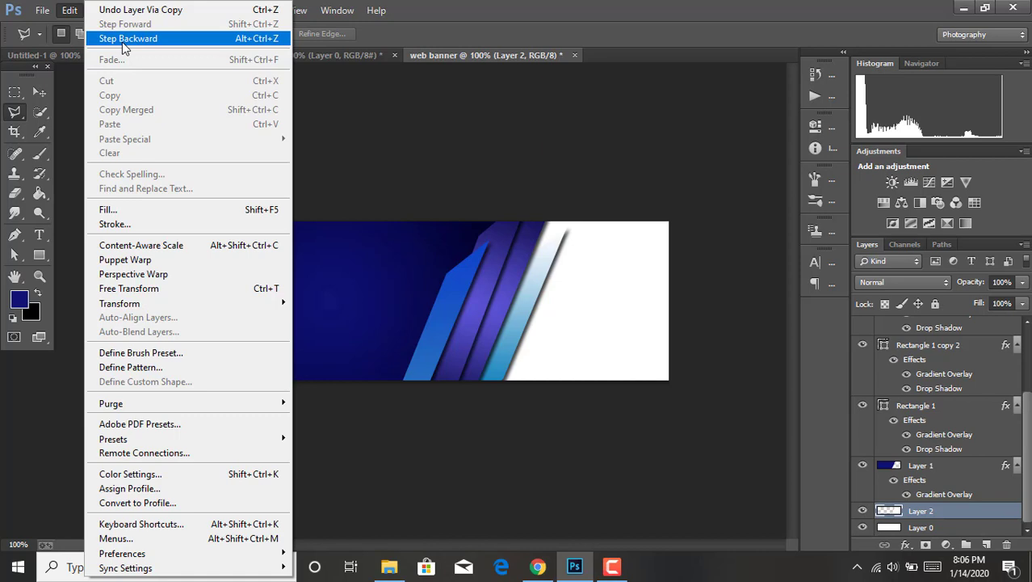
left_click(888, 510)
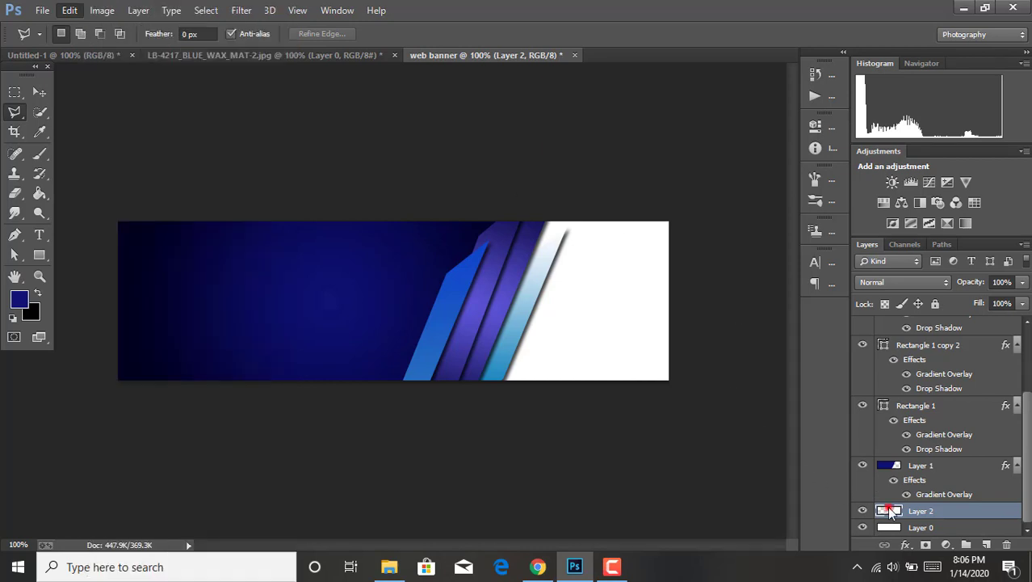
left_click(906, 541)
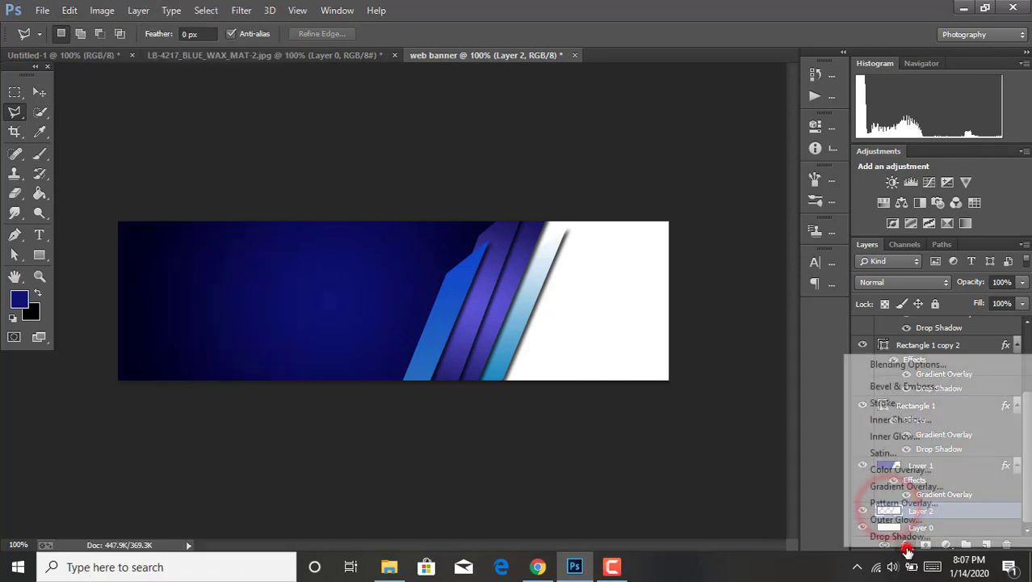
Add a reversed radial gradient overlay to Layer 2 at about 32° and edit its gradient colours.
left_click(894, 486)
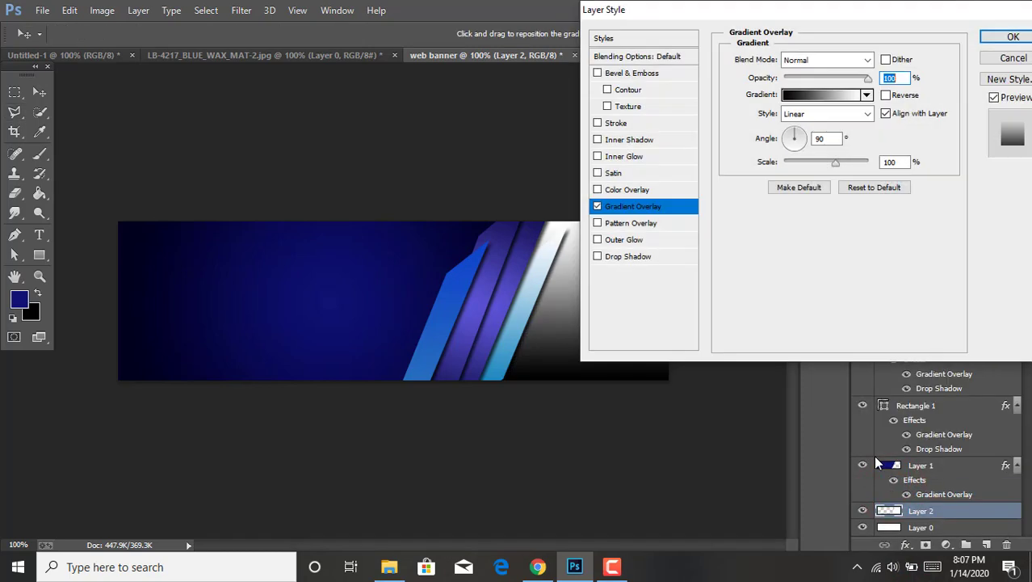
left_click(826, 113)
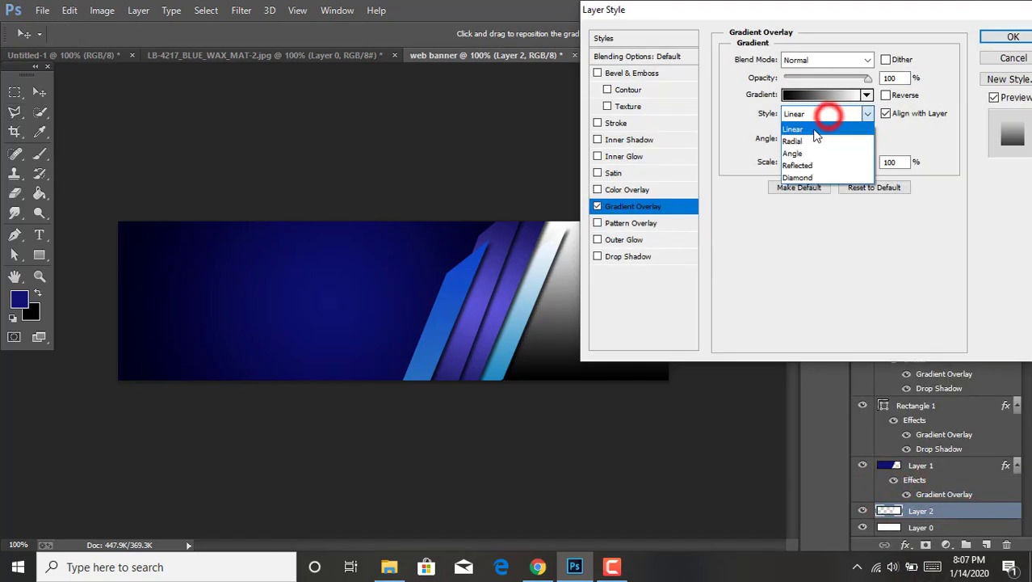
left_click(809, 140)
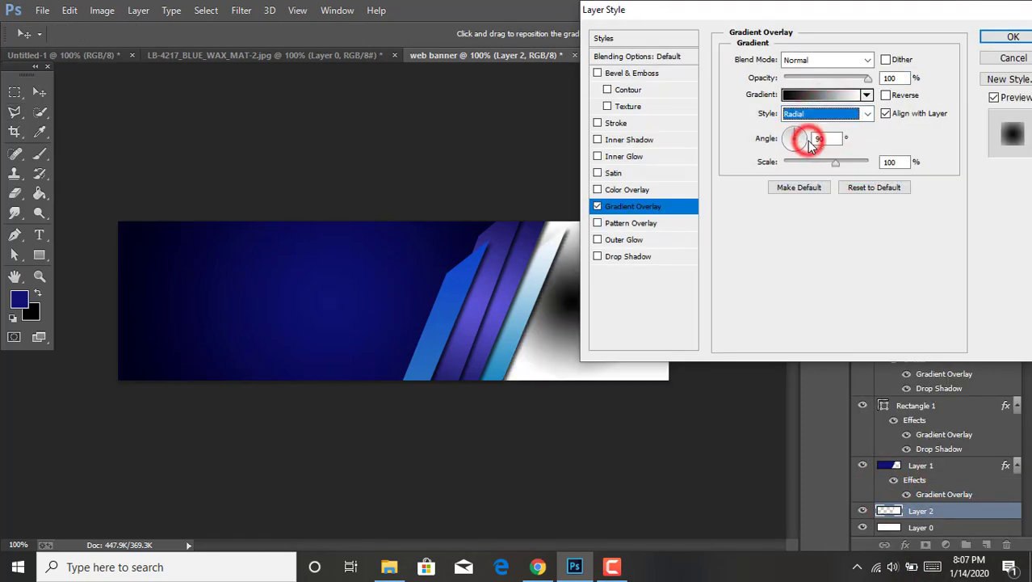
left_click(886, 96)
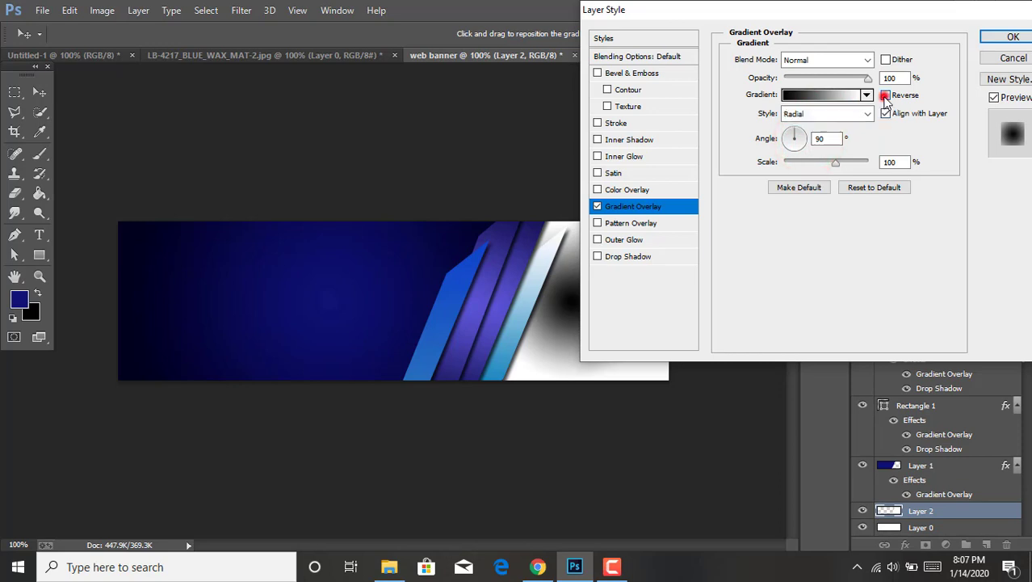
left_click(799, 139)
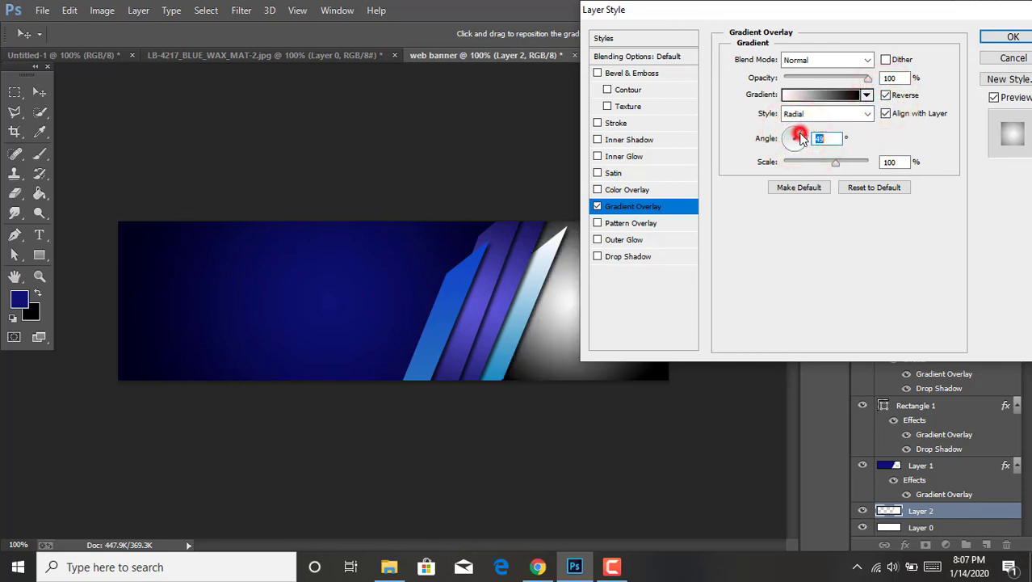
left_click(802, 140)
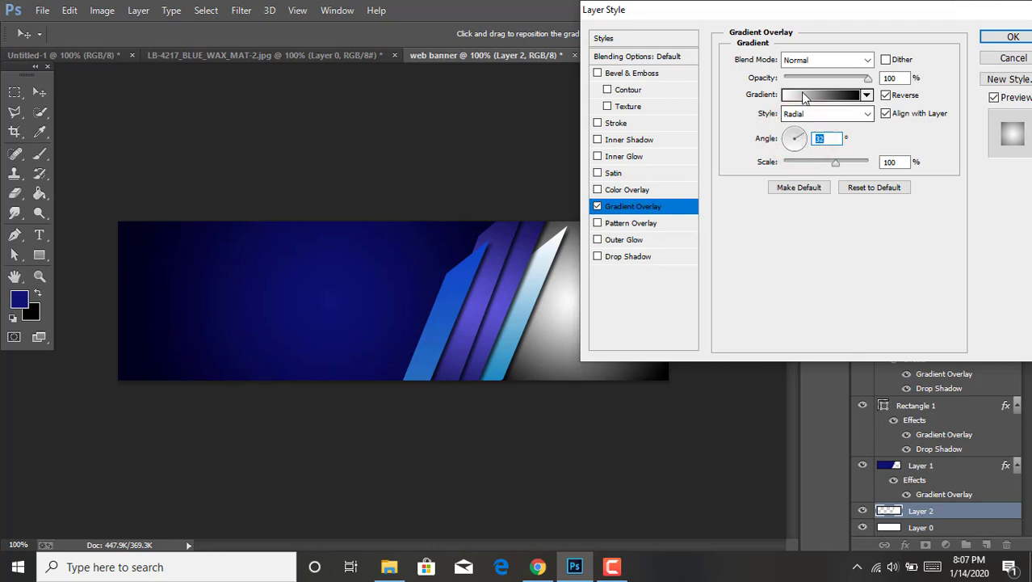
left_click(791, 98)
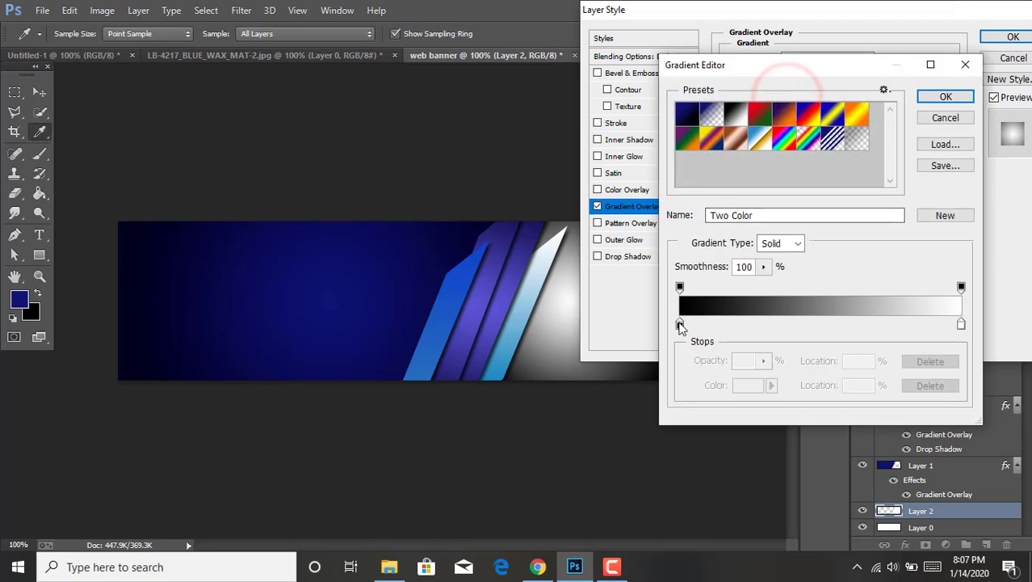
Set the gradient's left stop to pink #f84be6, making a pink-to-white gradient.
left_click(679, 325)
left_click(745, 385)
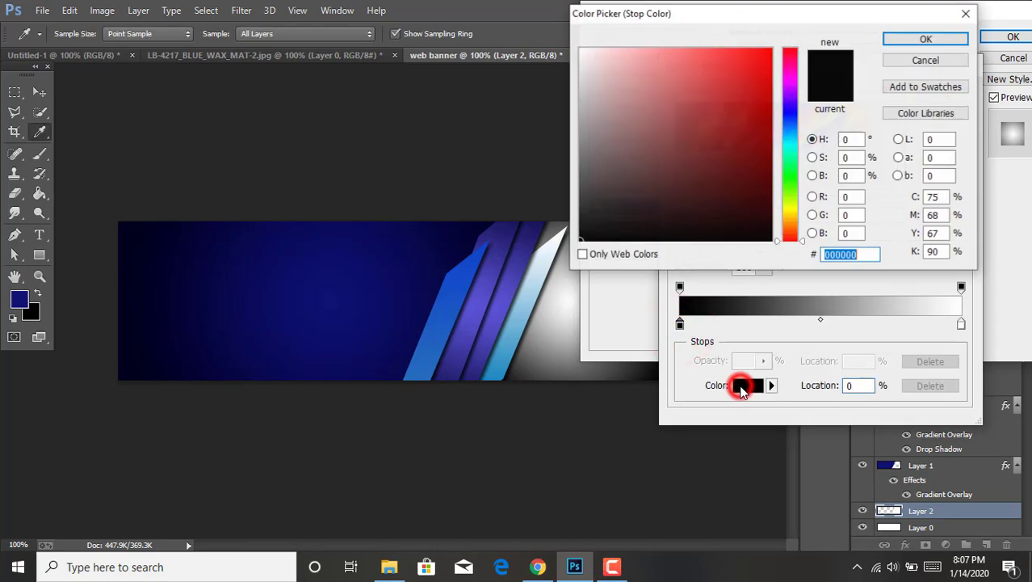
left_click(790, 78)
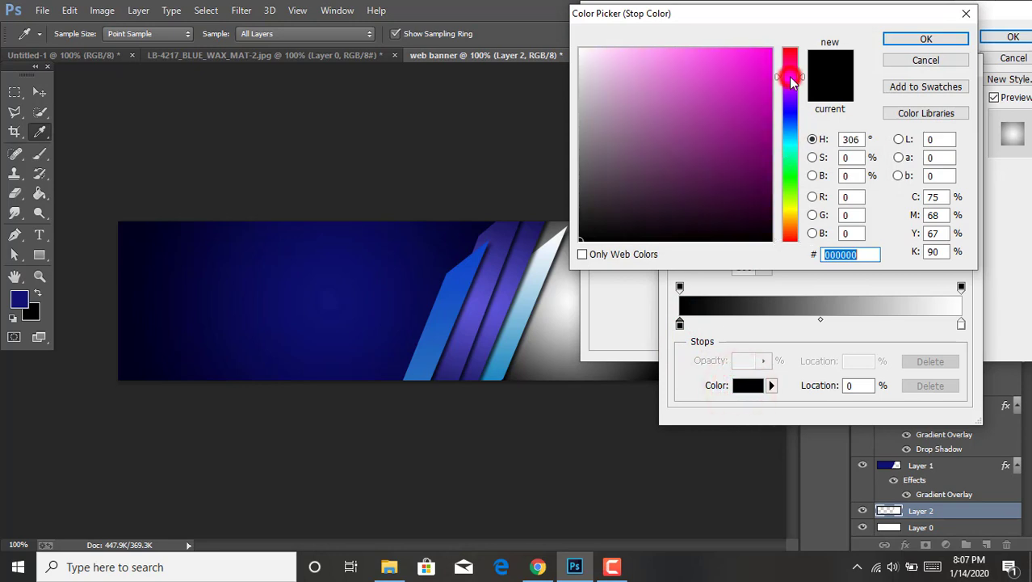
left_click(762, 65)
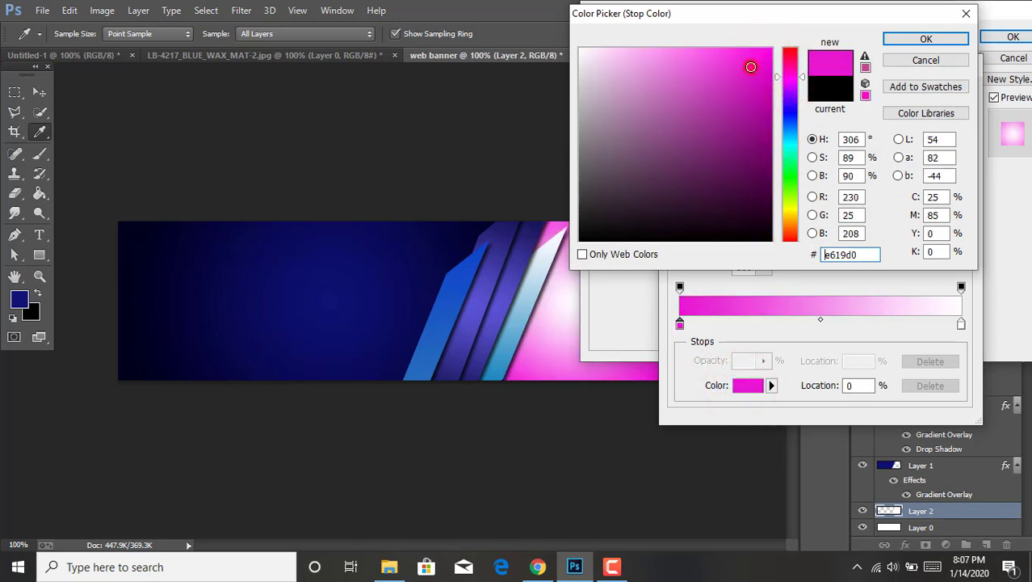
left_click_drag(750, 65, 740, 54)
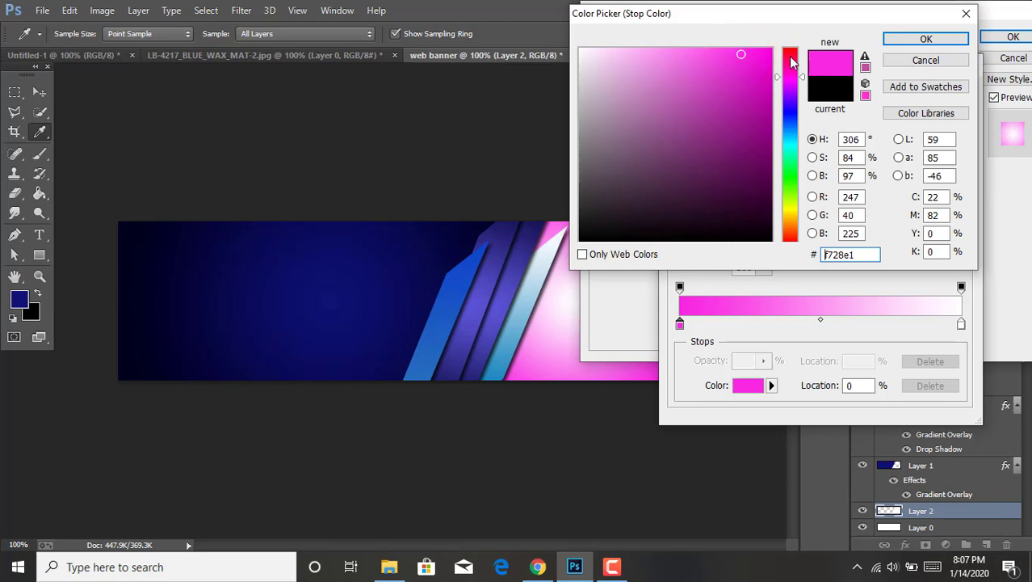
left_click(714, 53)
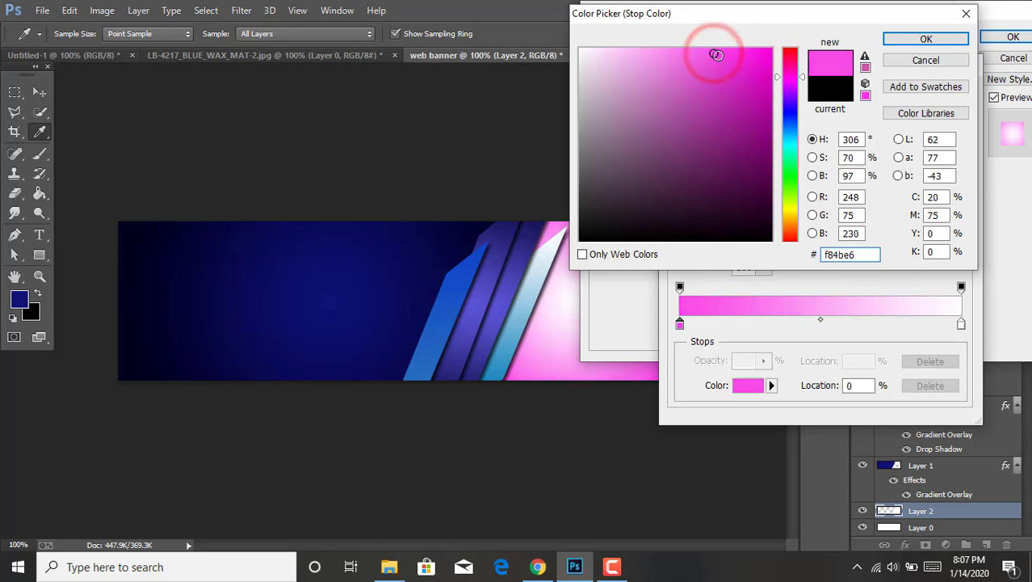
left_click(911, 41)
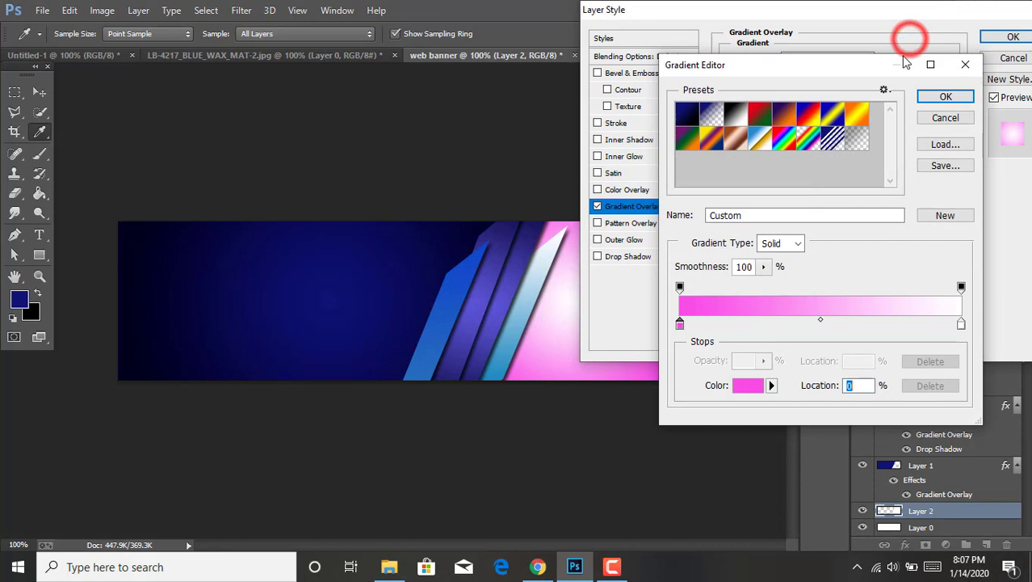
left_click(939, 95)
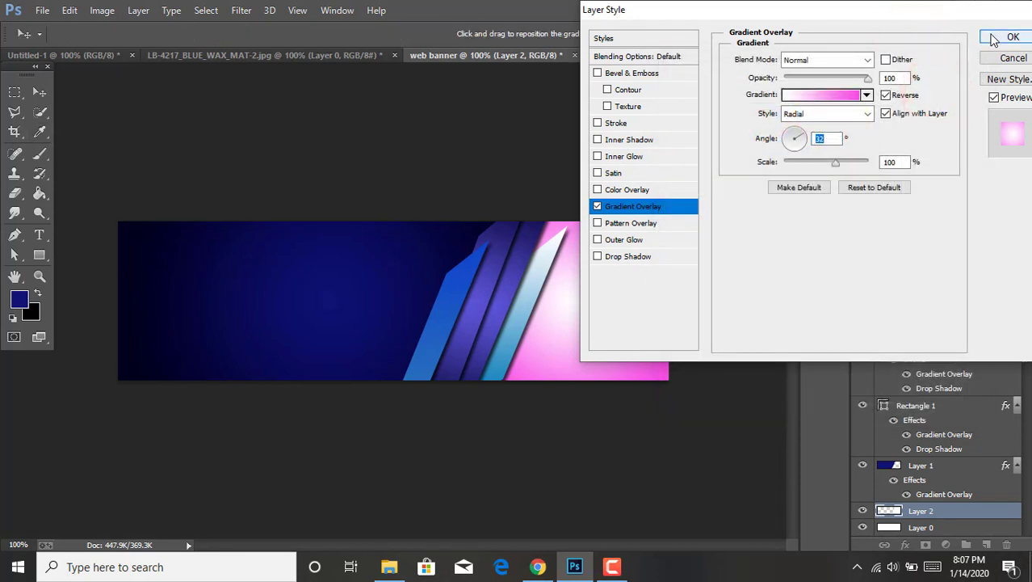
Set the overlay angle to 0° and apply the pink glow to Layer 2.
left_click(802, 139)
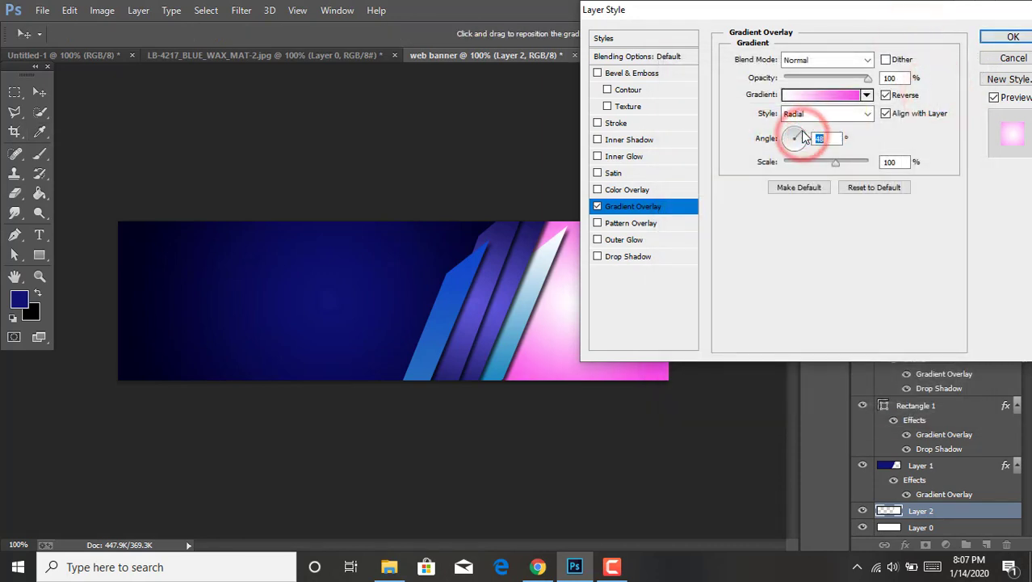
left_click(804, 139)
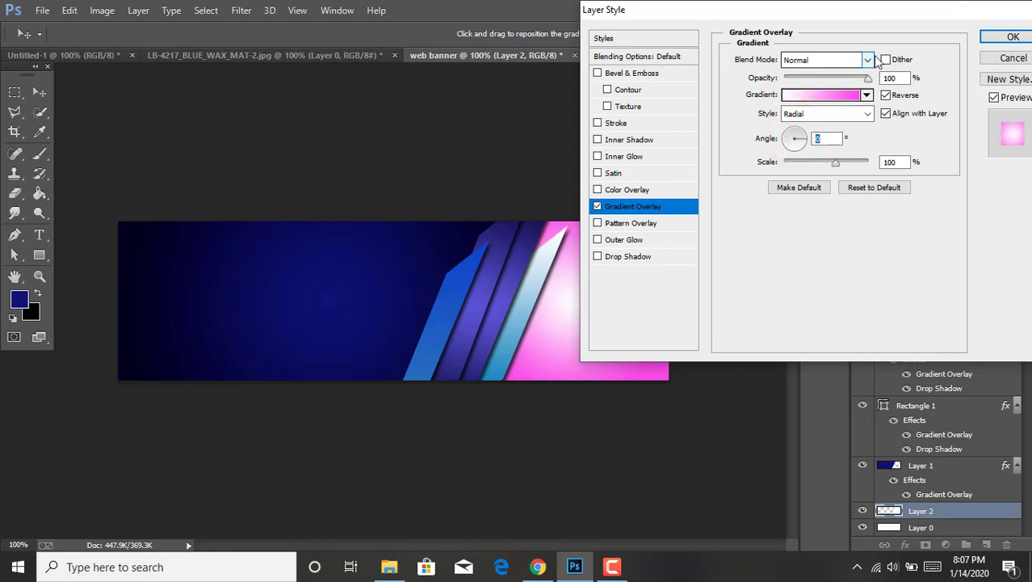
left_click(1000, 39)
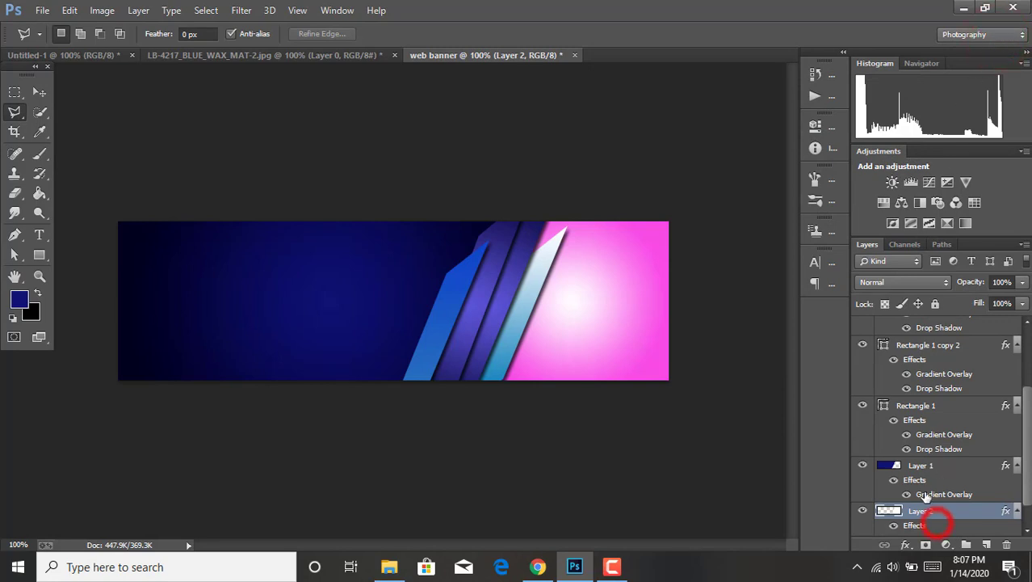
Select Layer 2's Gradient Overlay effect and activate the Move tool.
scroll(926, 496, "down", 1)
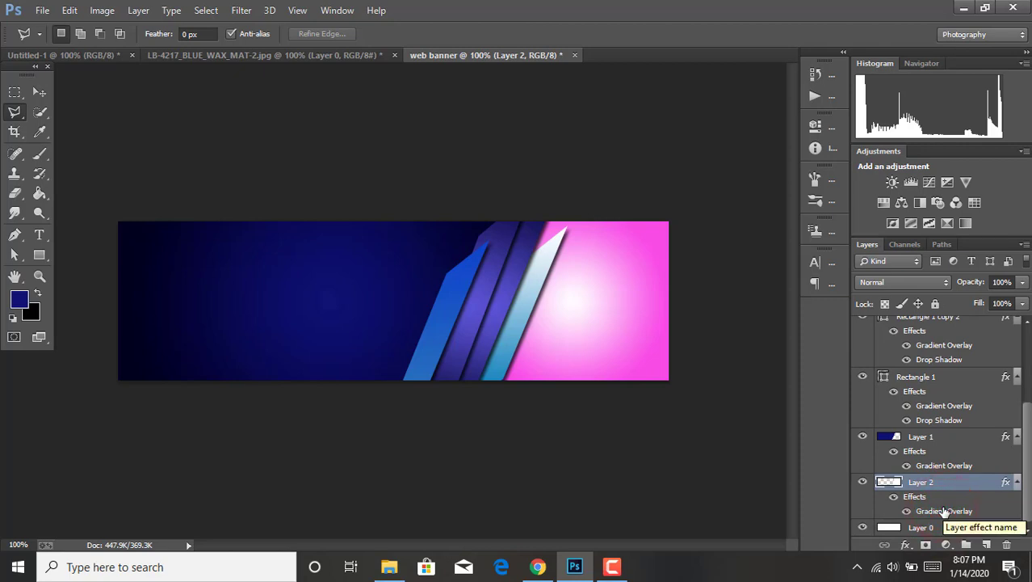
left_click(945, 511)
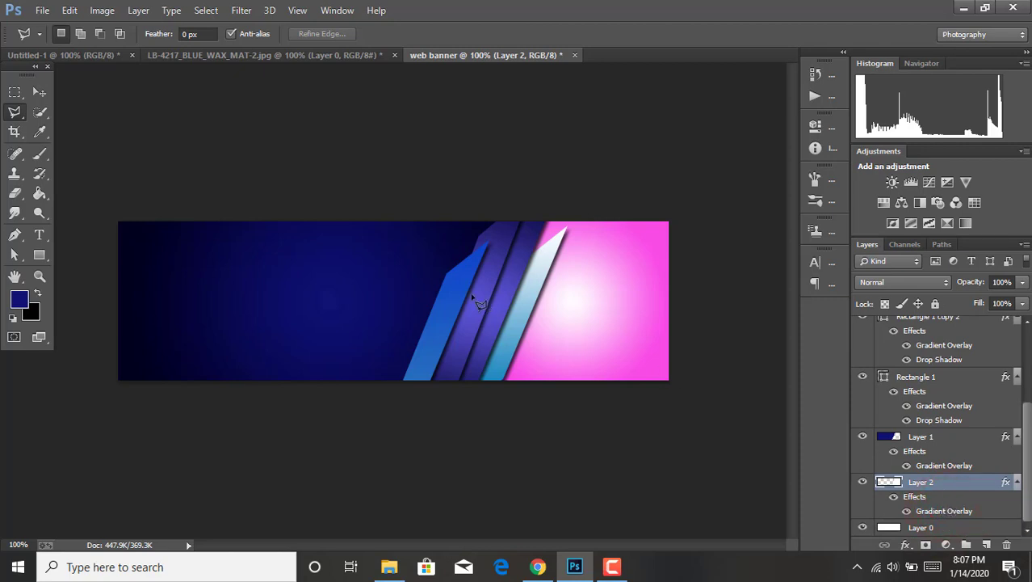
left_click(30, 92)
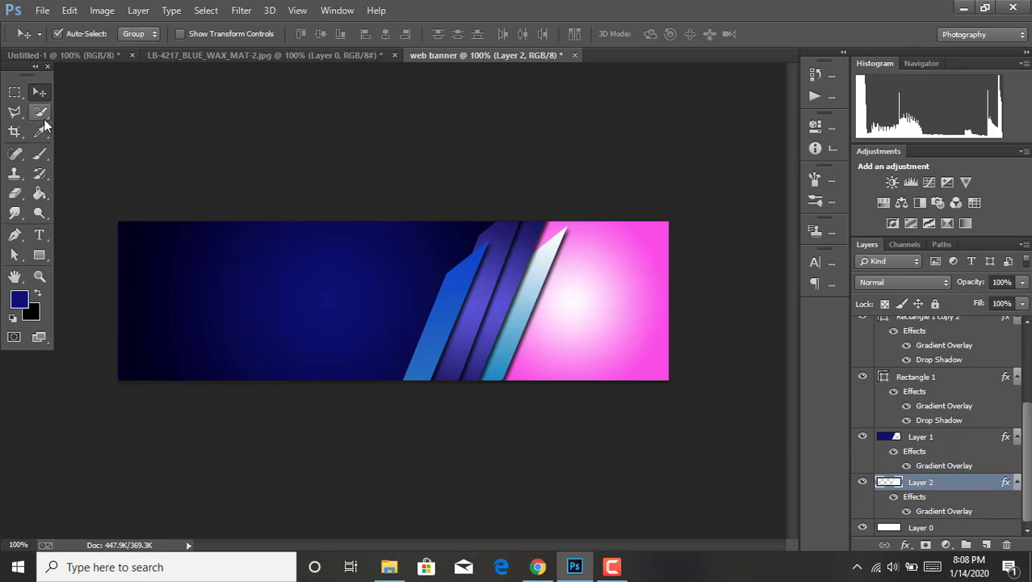
Nudge the pink glow right and enlarge it with Free Transform.
left_click_drag(577, 321, 590, 322)
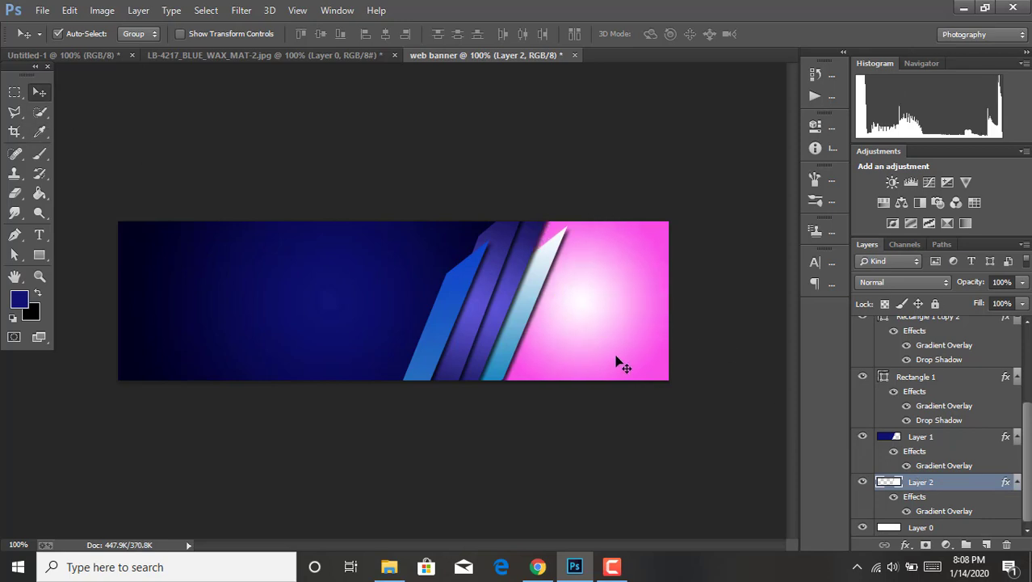
key("ctrl+t")
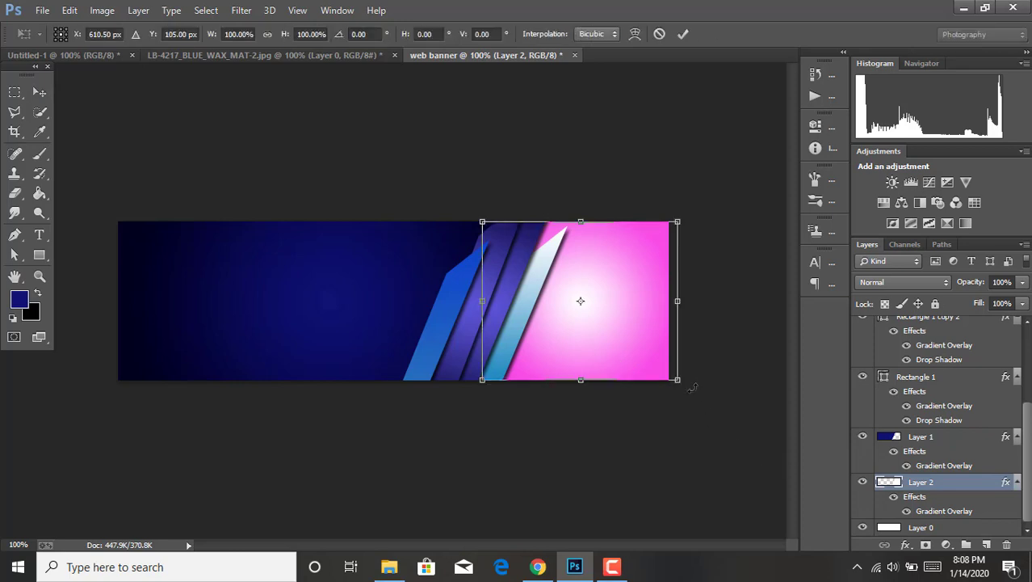
left_click_drag(680, 382, 738, 476)
left_click_drag(482, 220, 451, 197)
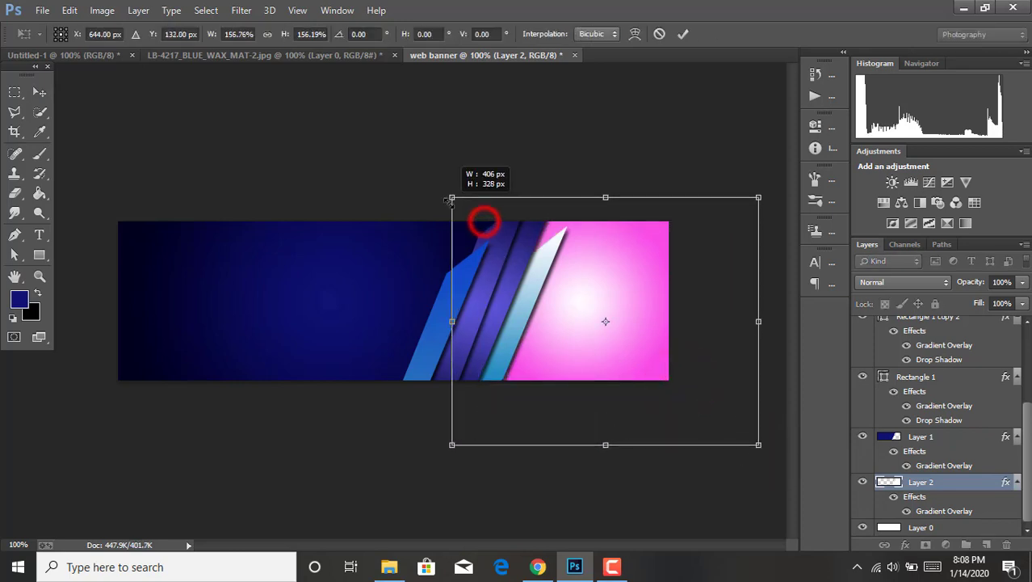
left_click_drag(757, 196, 825, 139)
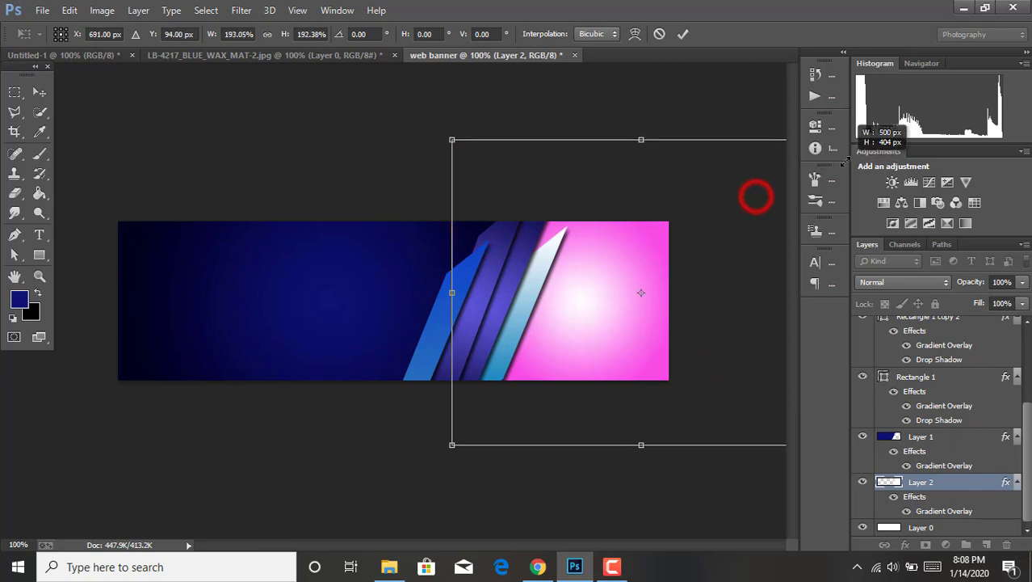
mouse_move(450, 445)
left_mouse_down()
mouse_move(364, 485)
mouse_move(358, 504)
left_mouse_up()
left_click_drag(653, 346, 658, 346)
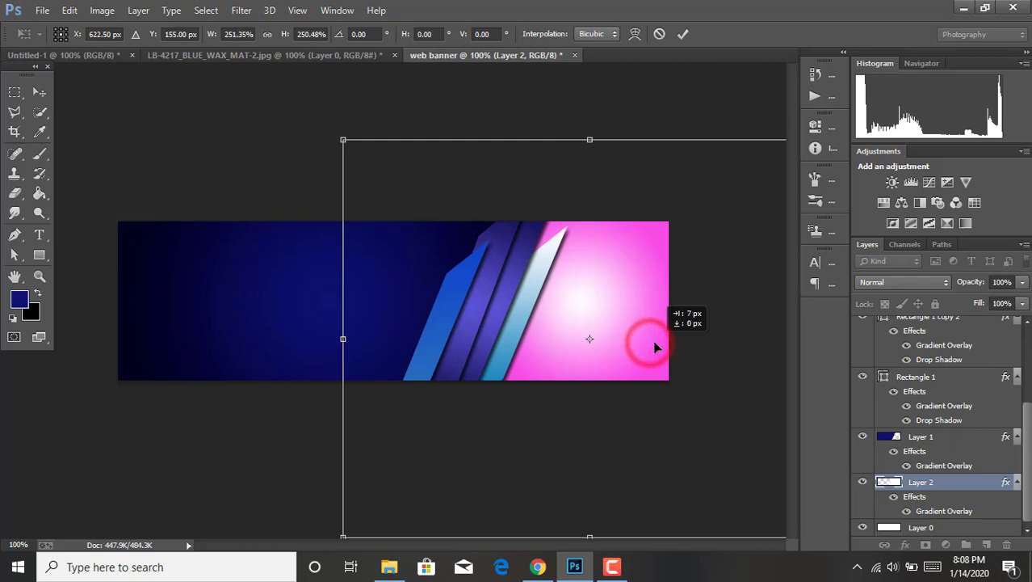
left_click(683, 34)
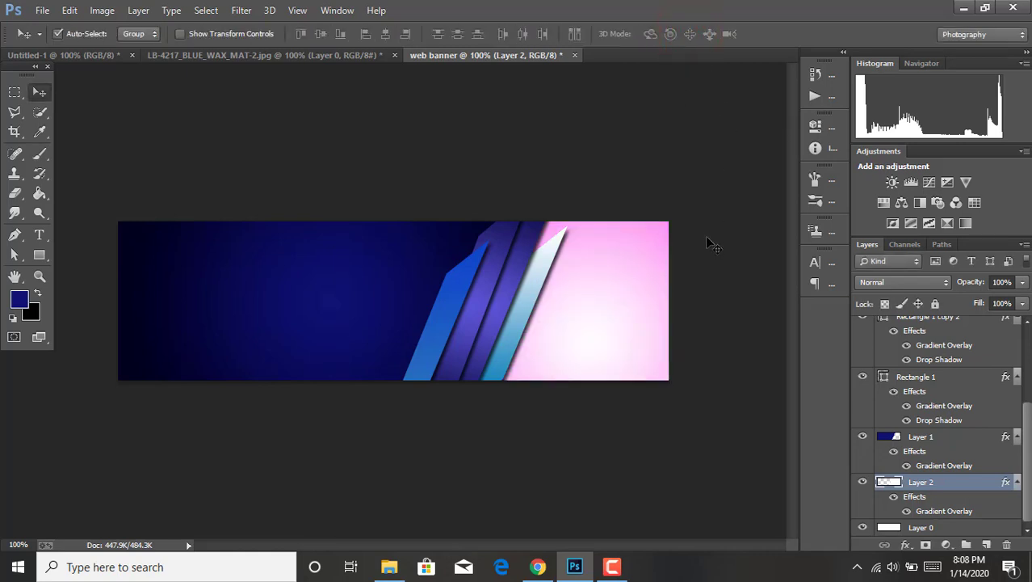
Shrink the glow back down and shift it slightly right.
key("ctrl+t")
left_click_drag(340, 138, 399, 185)
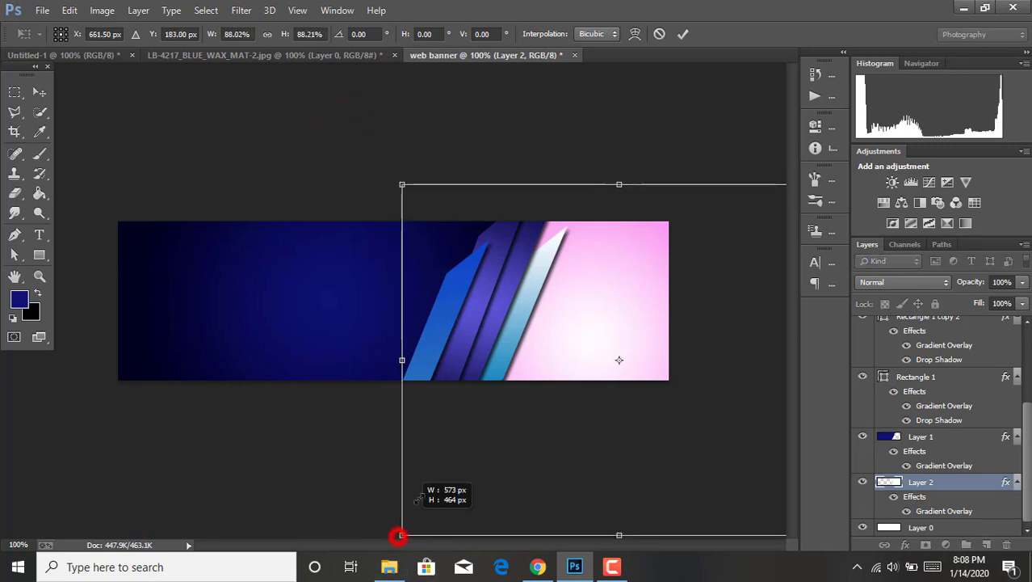
left_click_drag(397, 535, 518, 441)
left_click_drag(681, 343, 575, 324)
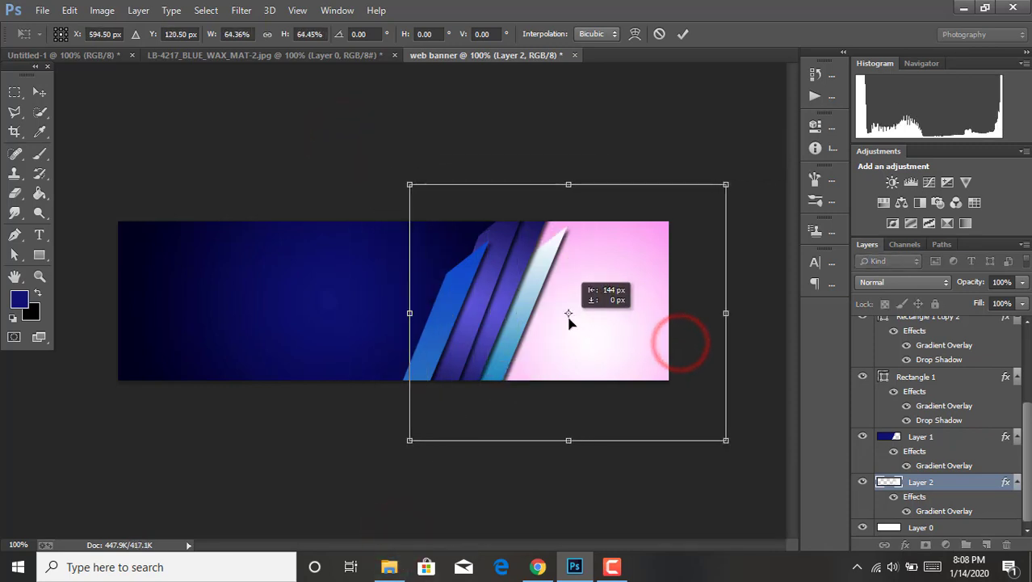
left_click_drag(737, 440, 708, 427)
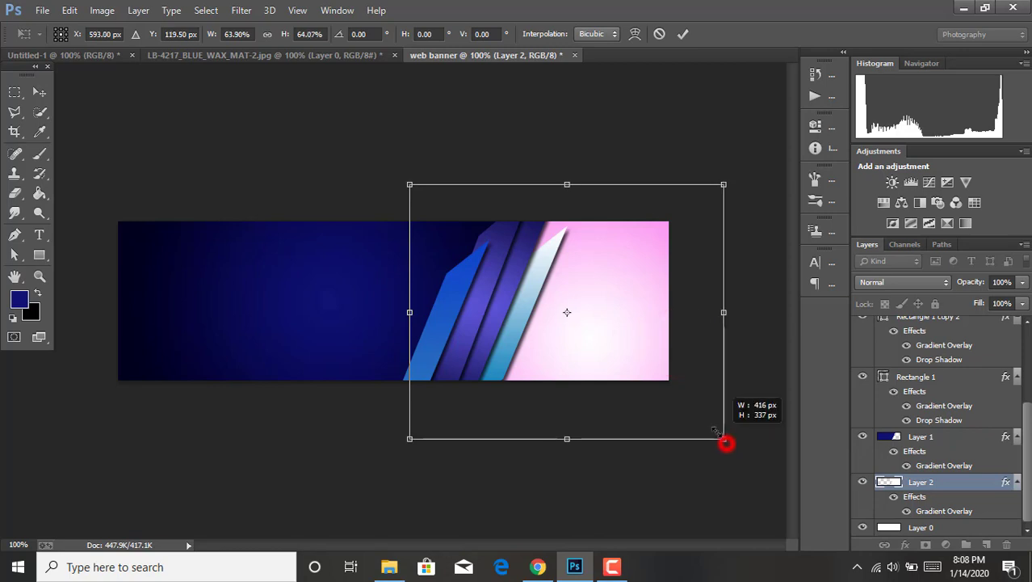
left_click(683, 35)
mouse_move(587, 287)
left_mouse_down()
mouse_move(618, 286)
mouse_move(616, 300)
left_mouse_up()
Fine-tune the glow to about 84% size on the pink right end.
key("ctrl+t")
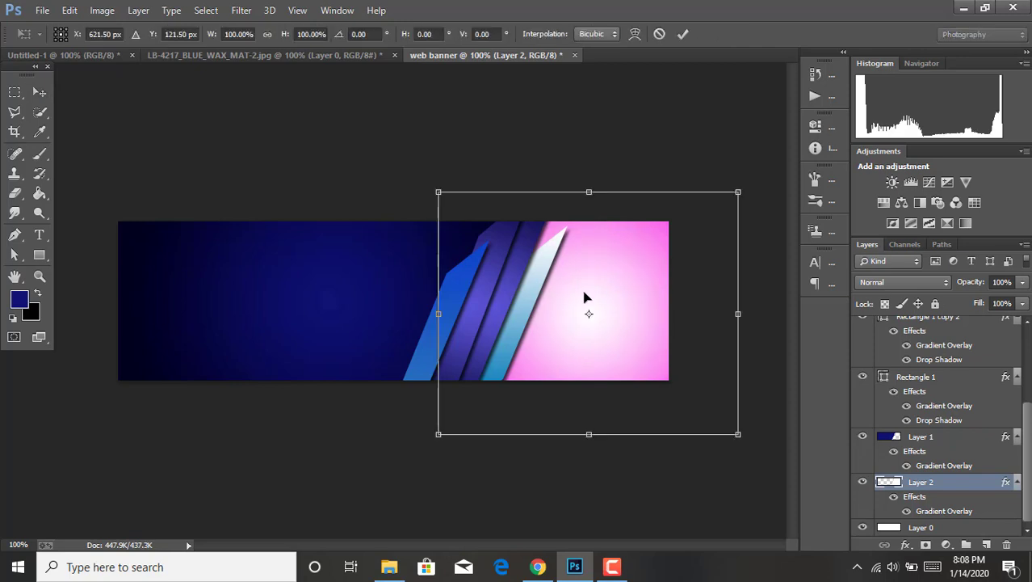
left_click_drag(438, 434, 462, 414)
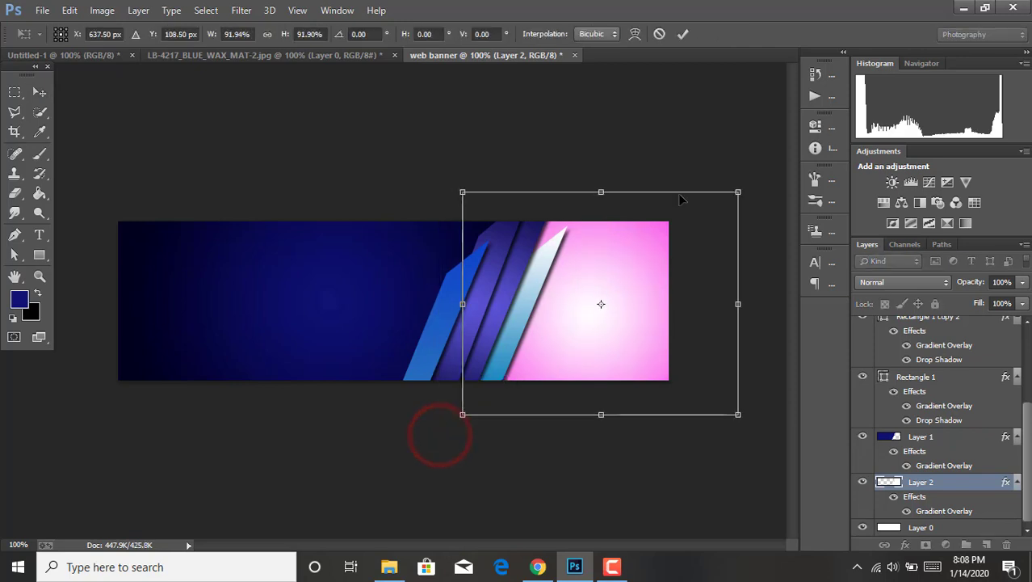
left_click_drag(737, 191, 715, 210)
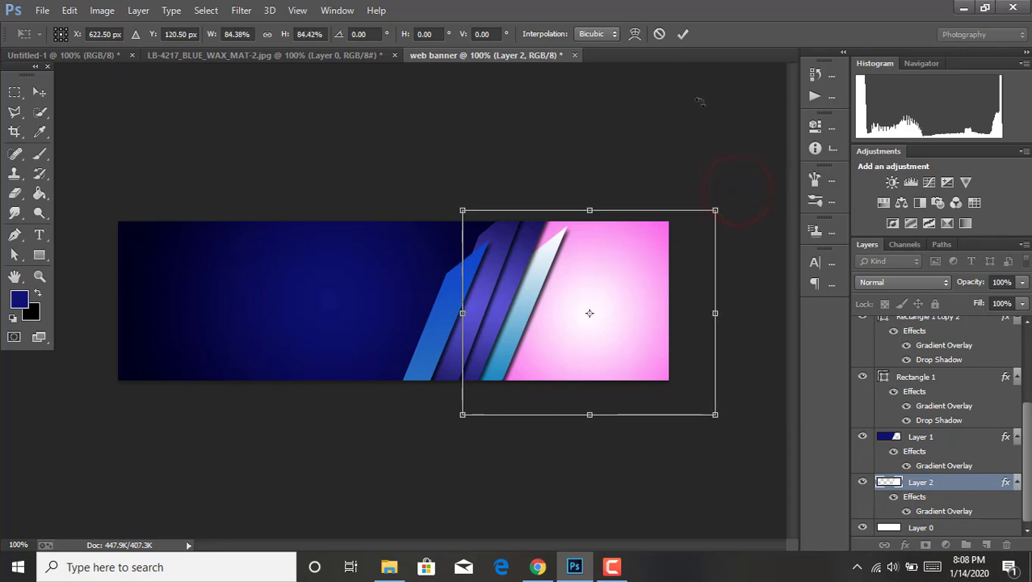
left_click(682, 33)
left_click_drag(607, 297, 615, 306)
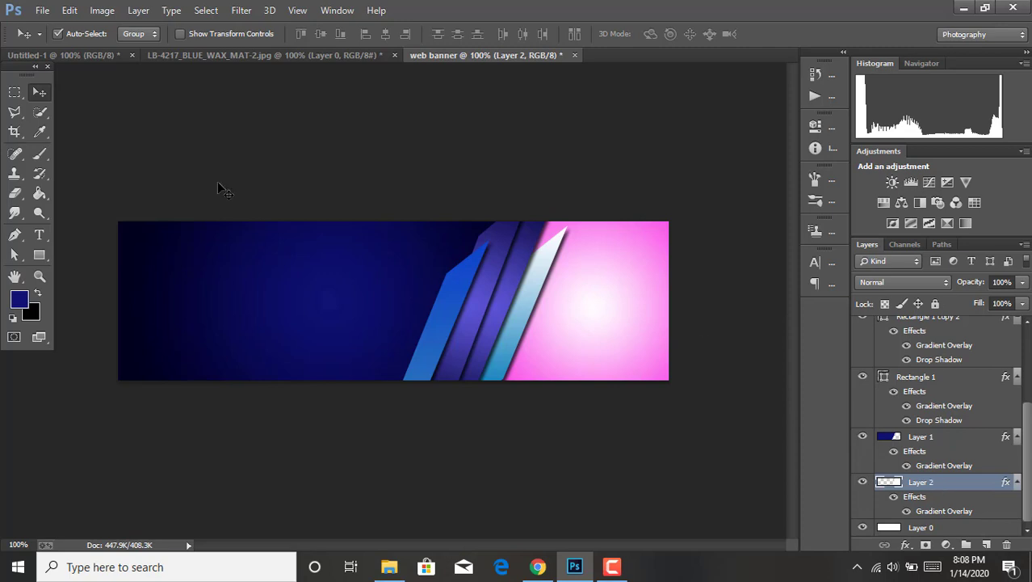
Place the 'products' image from the Stocks folder as a linked file.
left_click(42, 10)
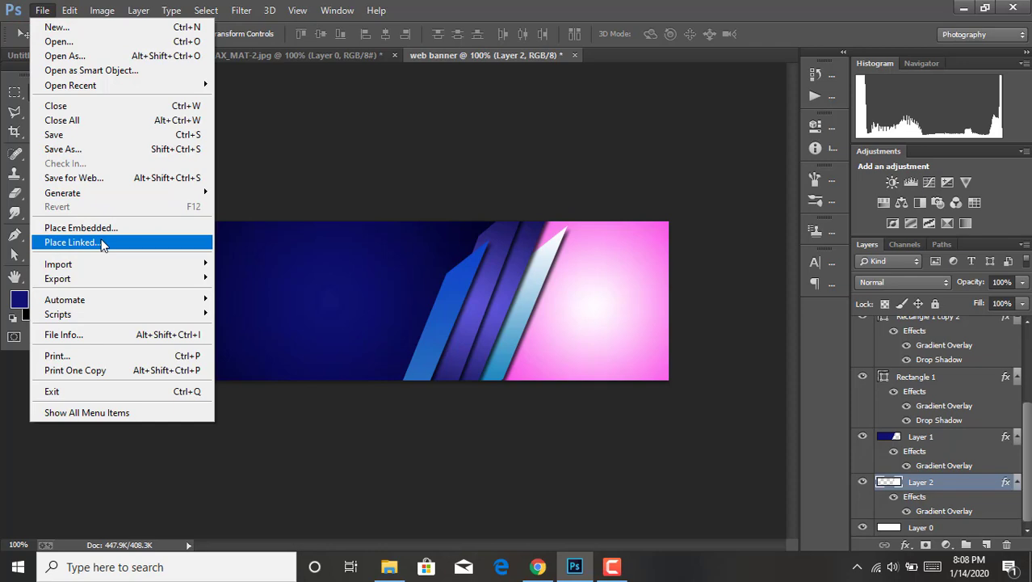
left_click(102, 242)
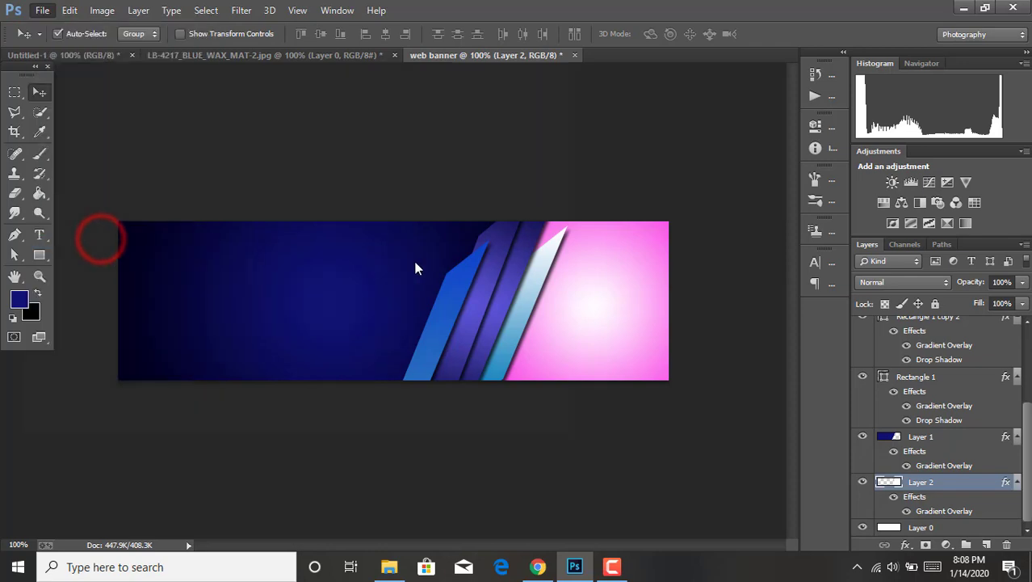
scroll(466, 295, "down", 5)
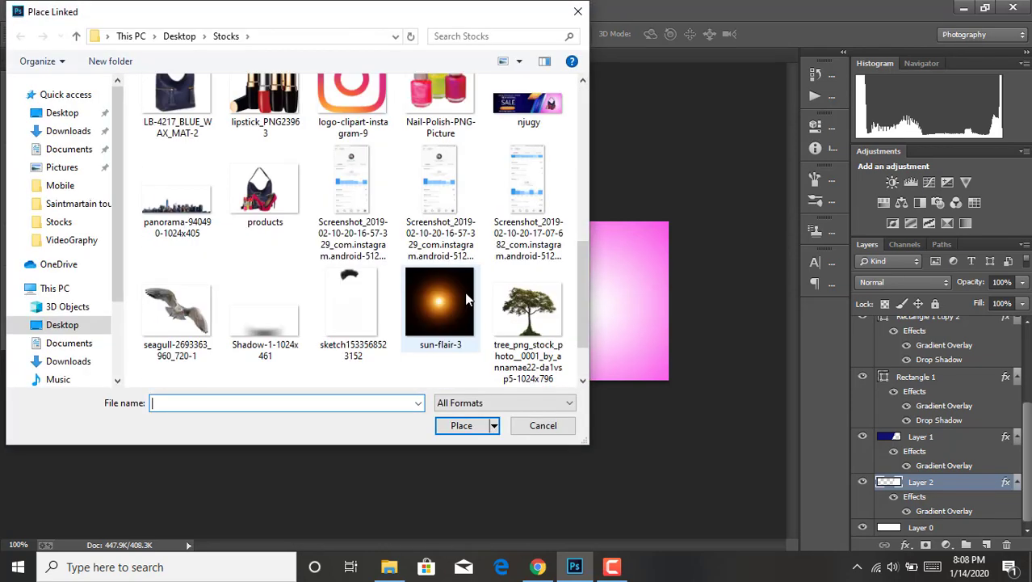
scroll(466, 295, "down", 2)
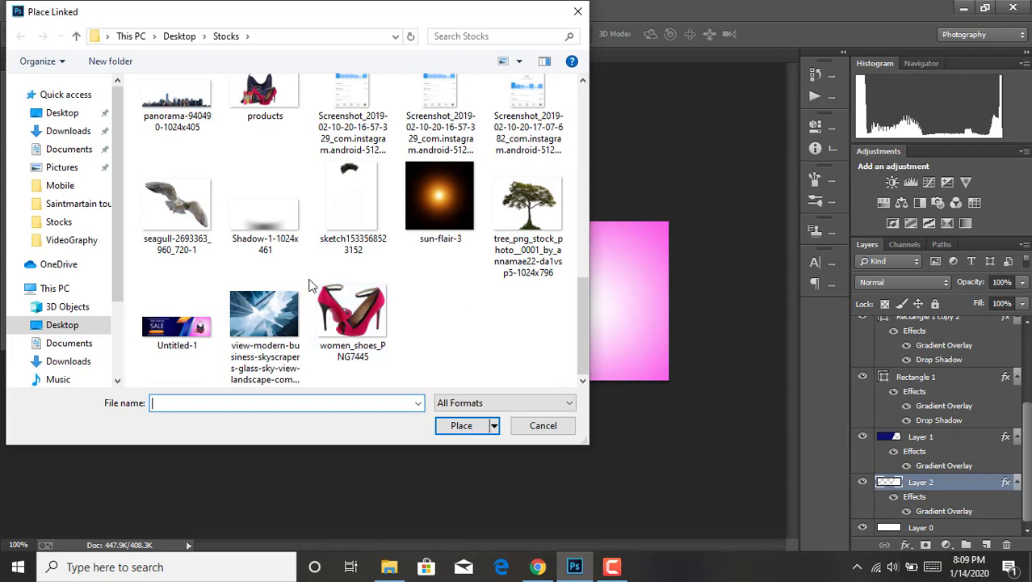
scroll(311, 282, "up", 1)
double_click(272, 132)
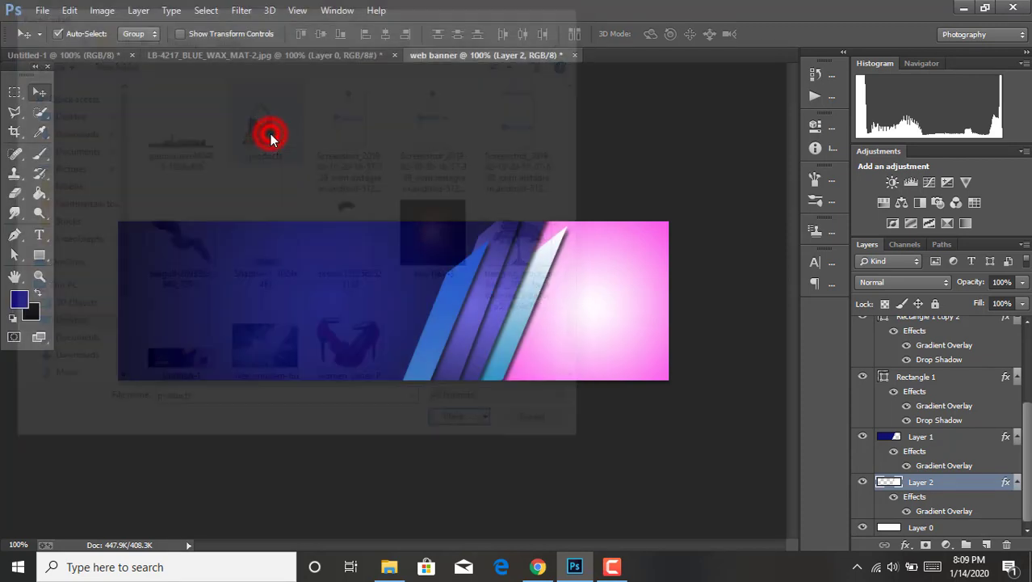
Scale the products image to about 40% and commit it in the pink right end.
left_click_drag(406, 299, 588, 299)
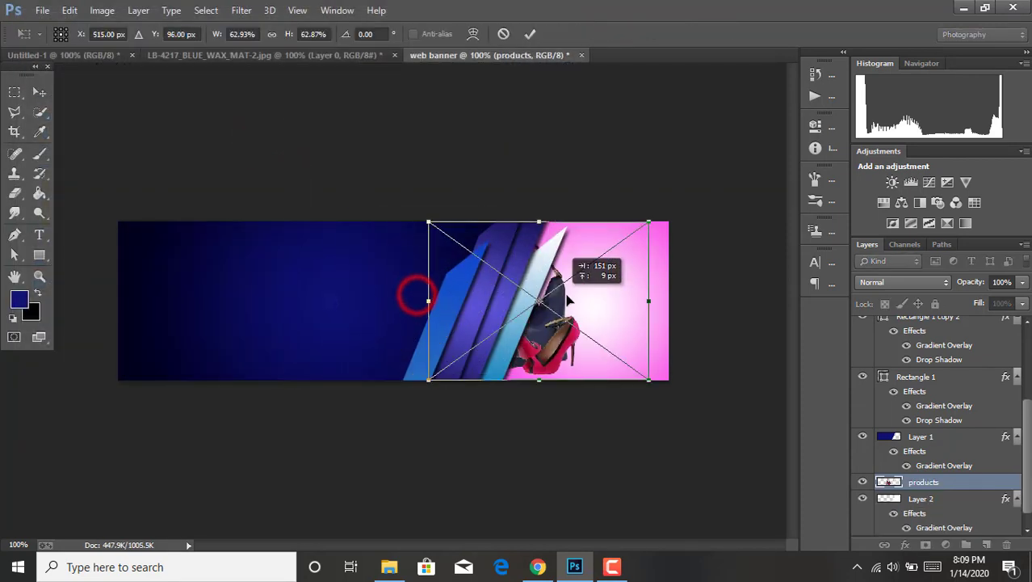
left_click_drag(466, 221, 463, 218)
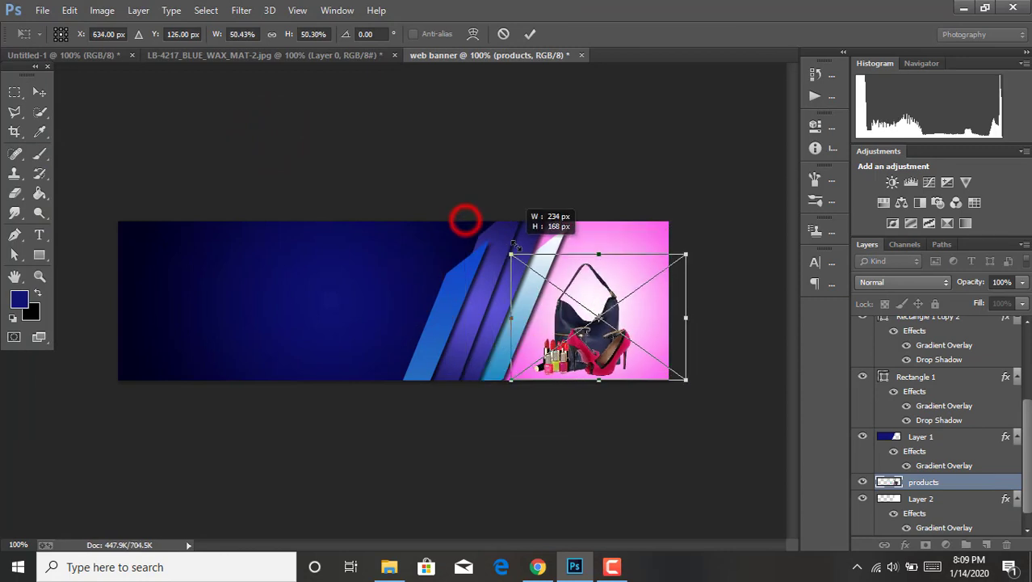
left_click_drag(514, 378, 510, 380)
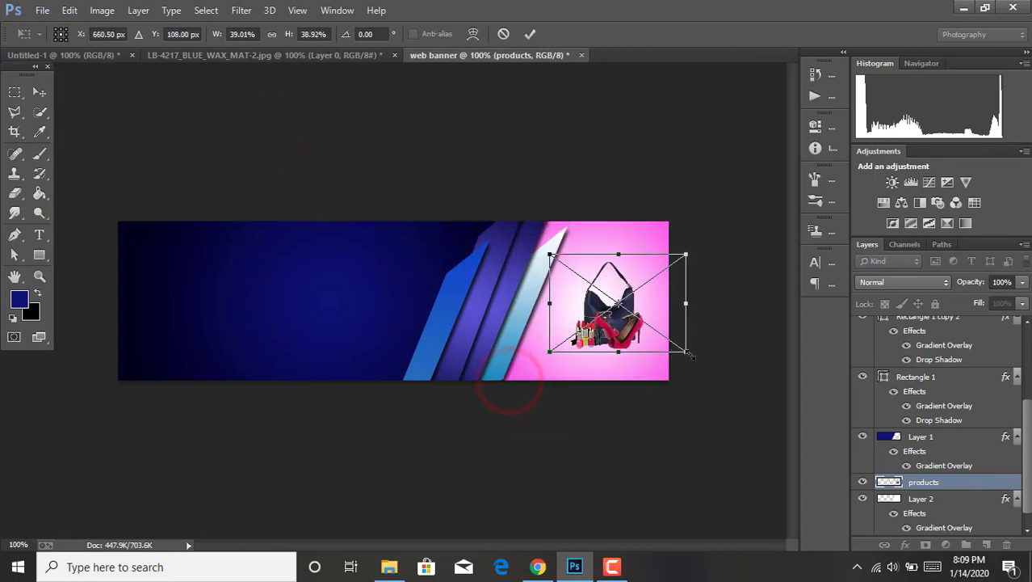
left_click_drag(688, 356, 678, 346)
left_click_drag(679, 255, 686, 248)
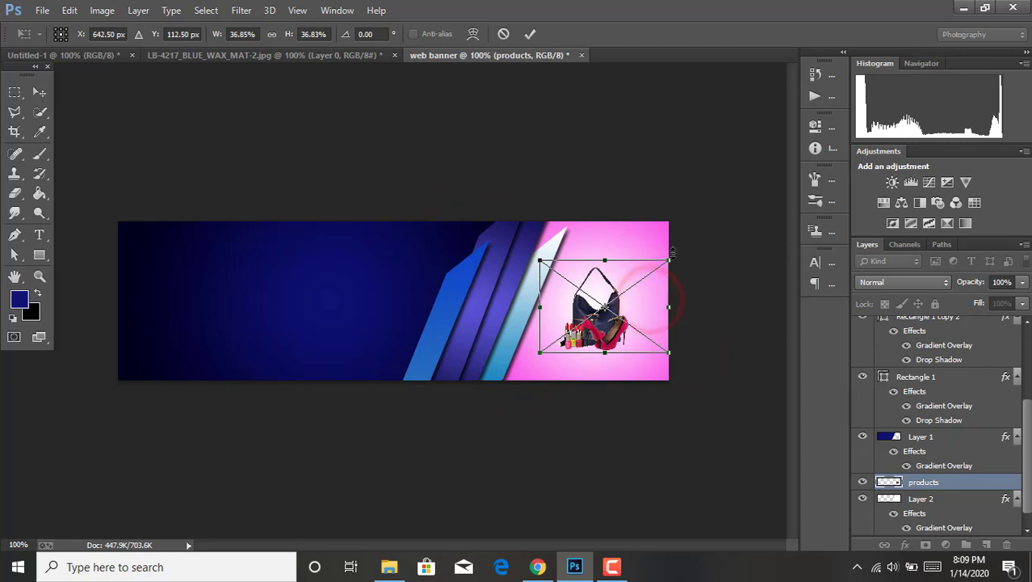
left_click_drag(667, 295, 668, 288)
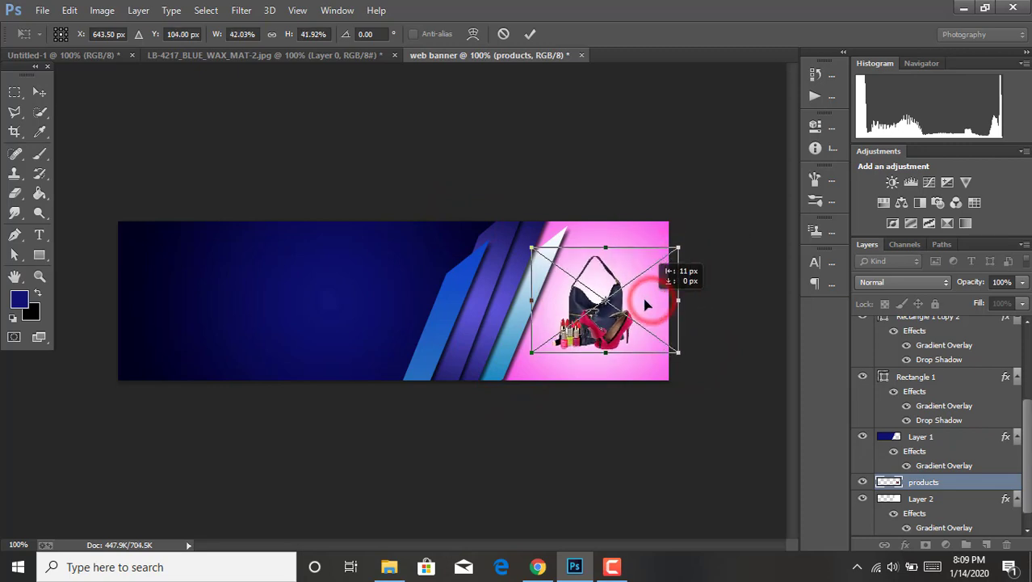
left_click_drag(686, 240, 680, 243)
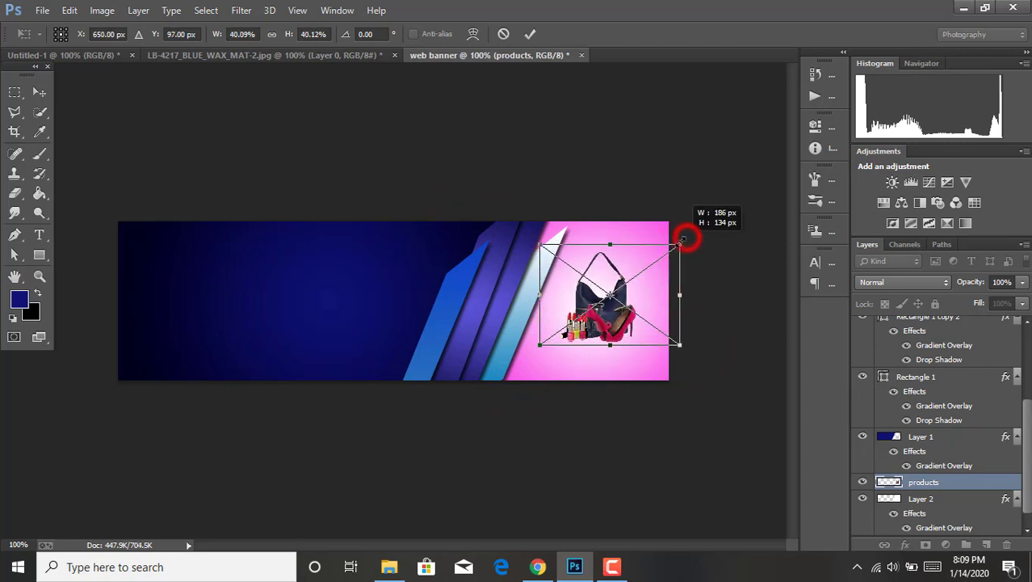
left_click(532, 34)
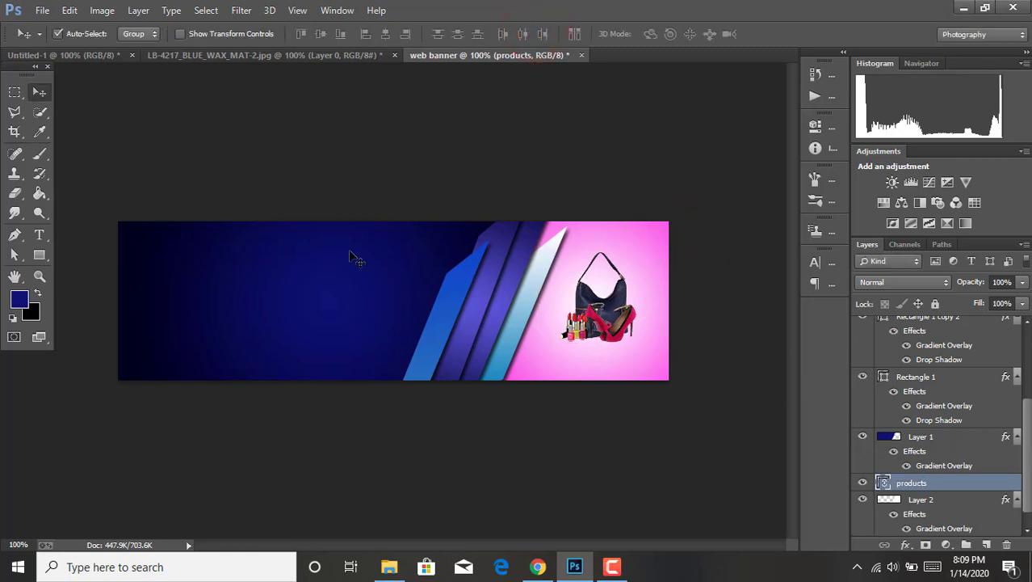
Make Layer 1 active and set the foreground colour to orange-yellow #f9b90c.
scroll(947, 482, "down", 1)
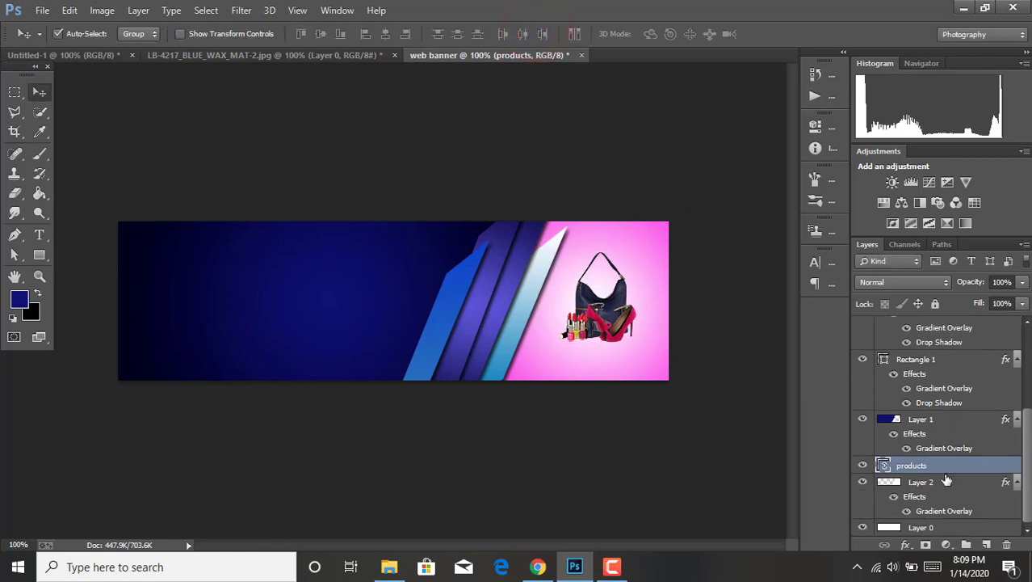
left_click(937, 422)
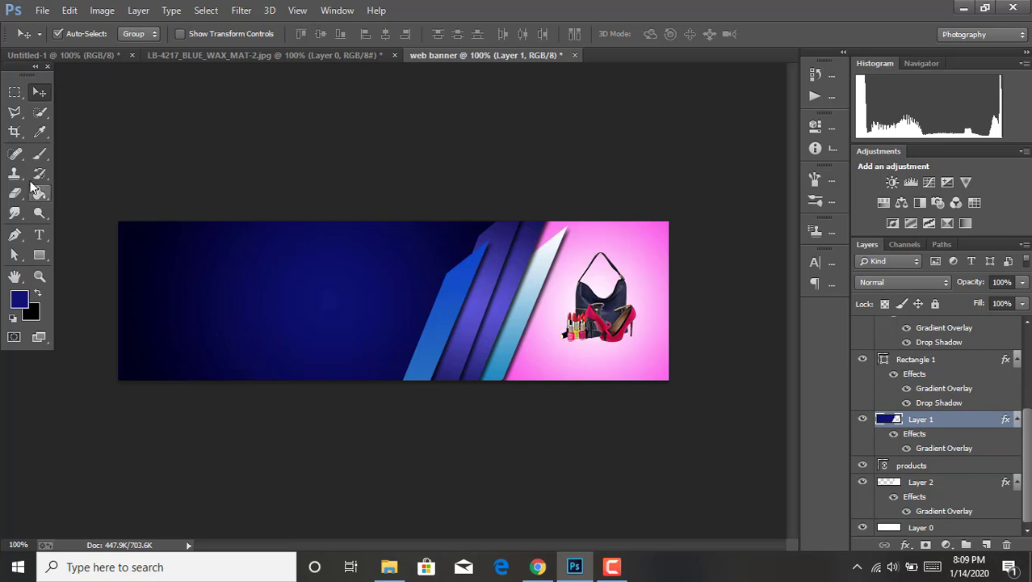
left_click(22, 302)
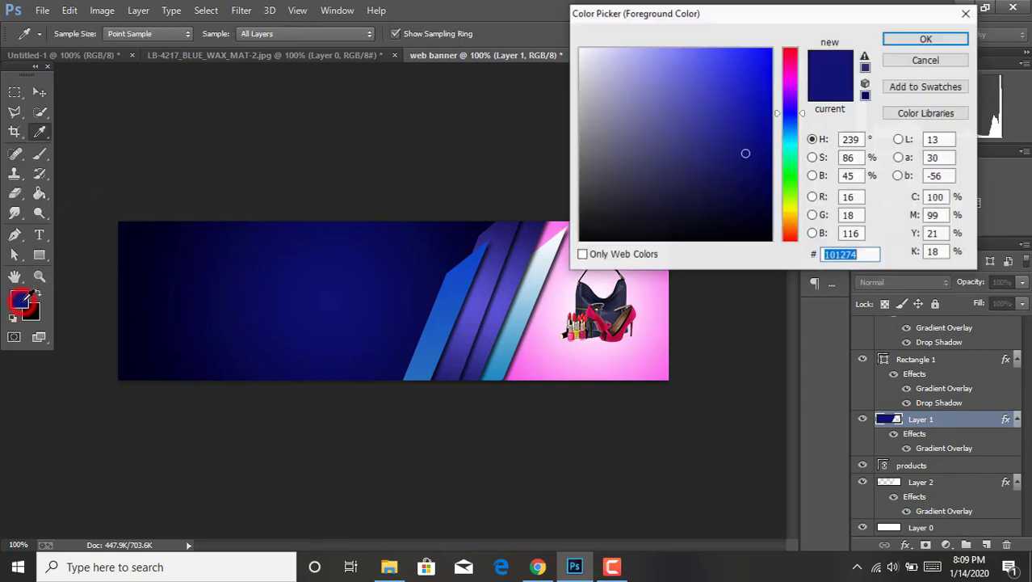
left_click(791, 213)
left_click(790, 218)
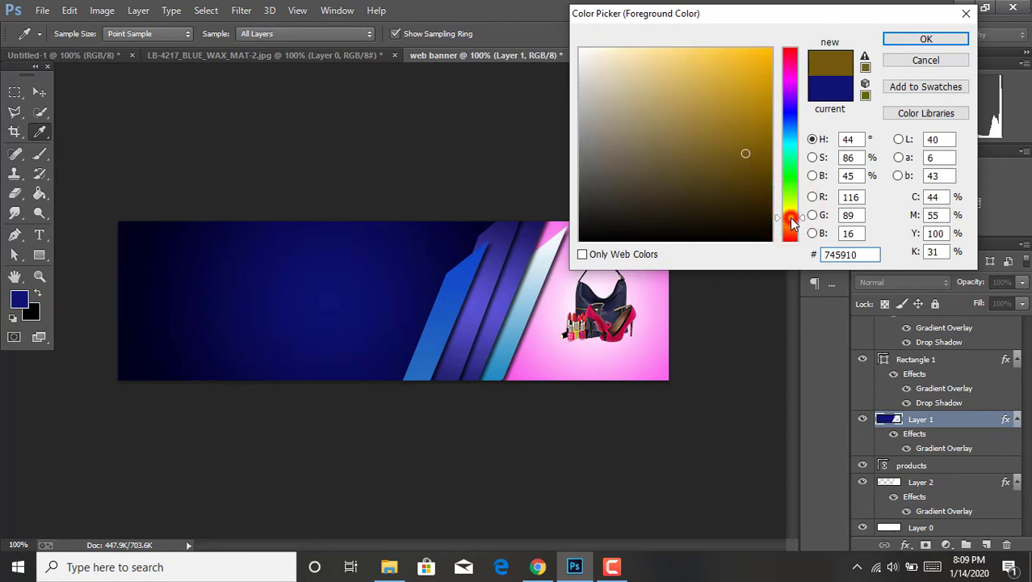
left_click(763, 52)
left_click(926, 39)
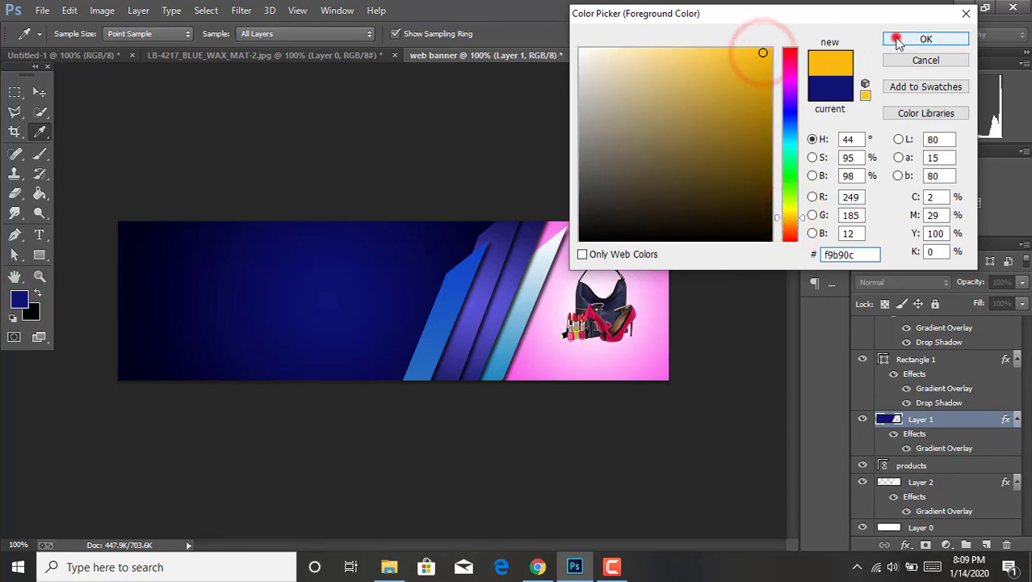
left_click(40, 254)
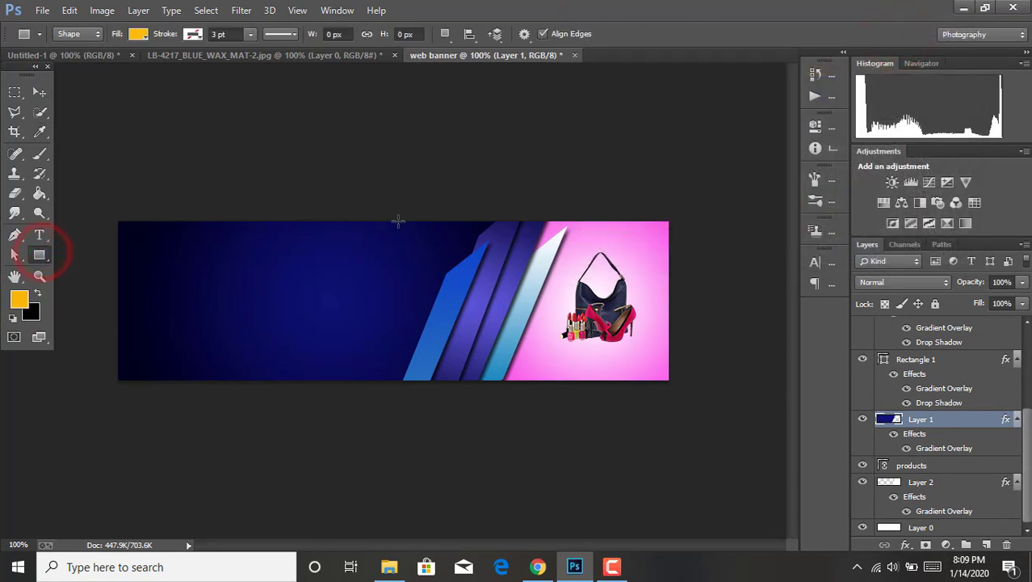
Draw a 168 × 81 px golden-yellow rectangle along the banner's top edge.
left_click_drag(388, 217, 514, 278)
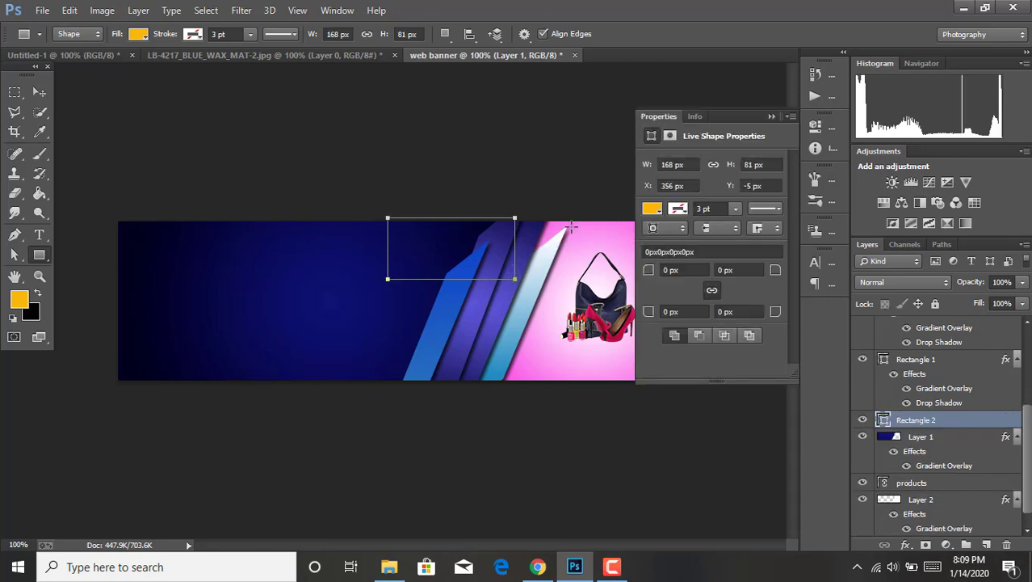
left_click(770, 117)
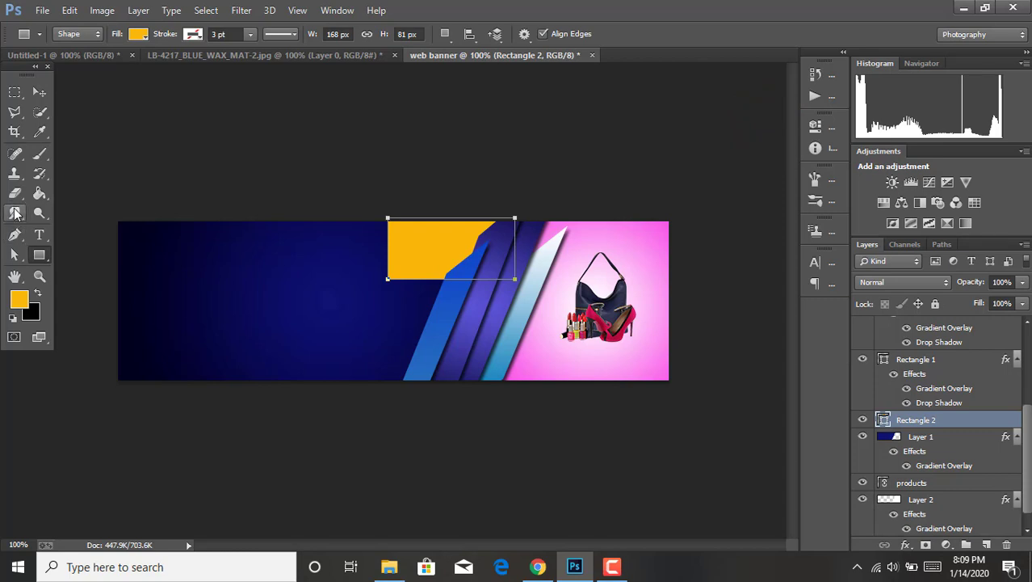
left_click(16, 255)
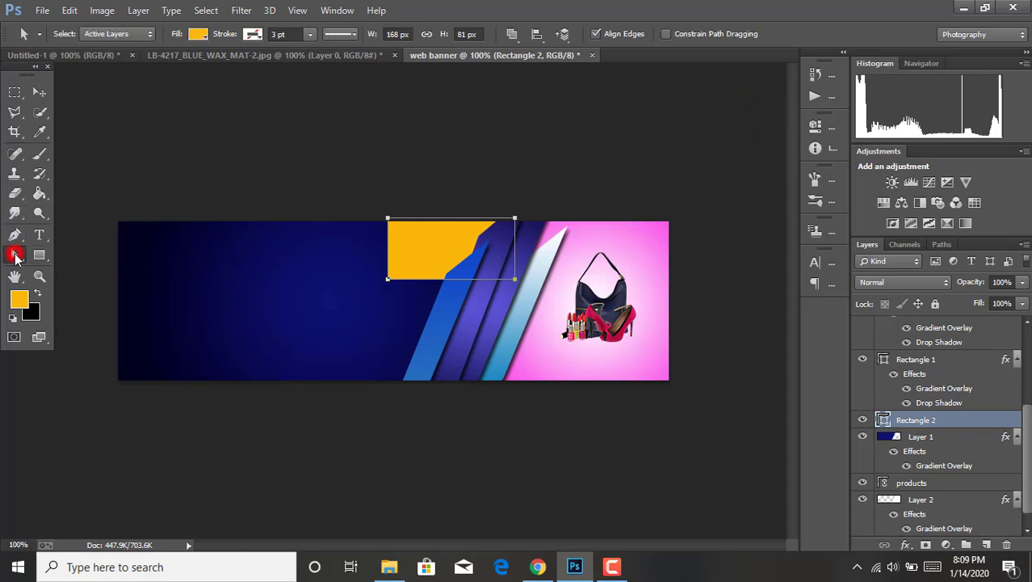
Drag the rectangle's corner anchors to slant it into a parallelogram matching the stripes.
left_click(378, 205)
left_click_drag(388, 219, 417, 224)
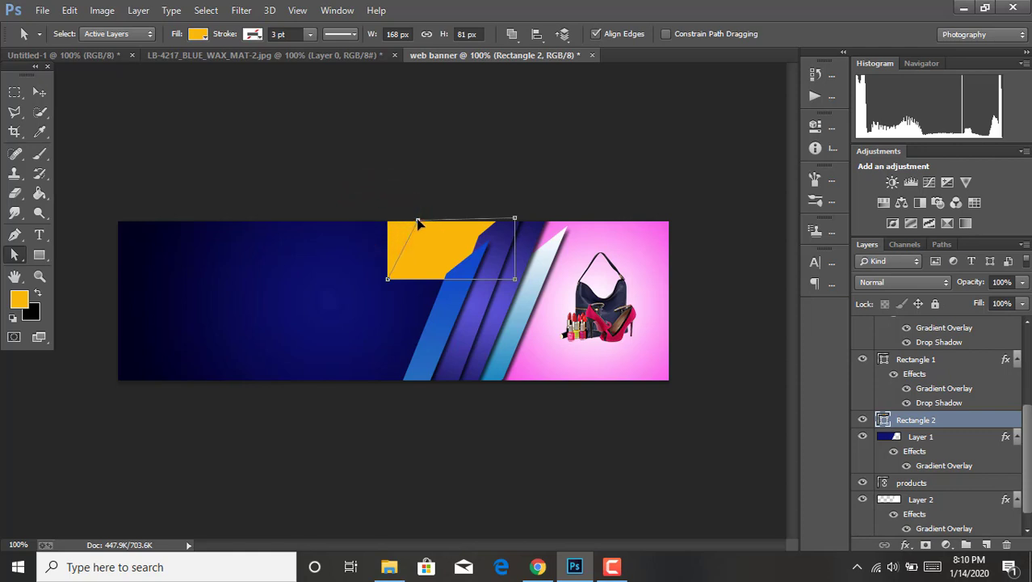
left_click(426, 214)
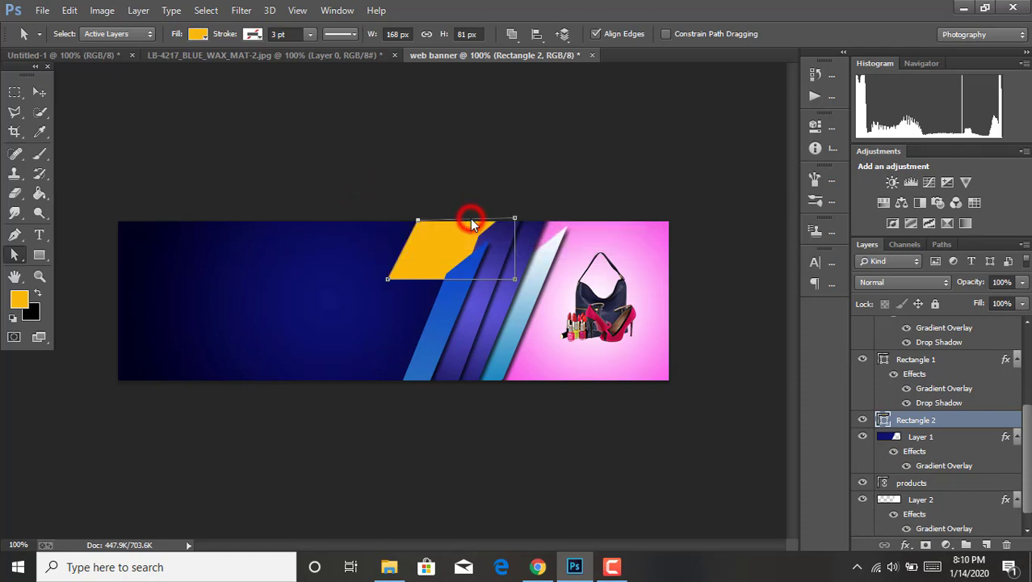
left_click_drag(473, 224, 487, 225)
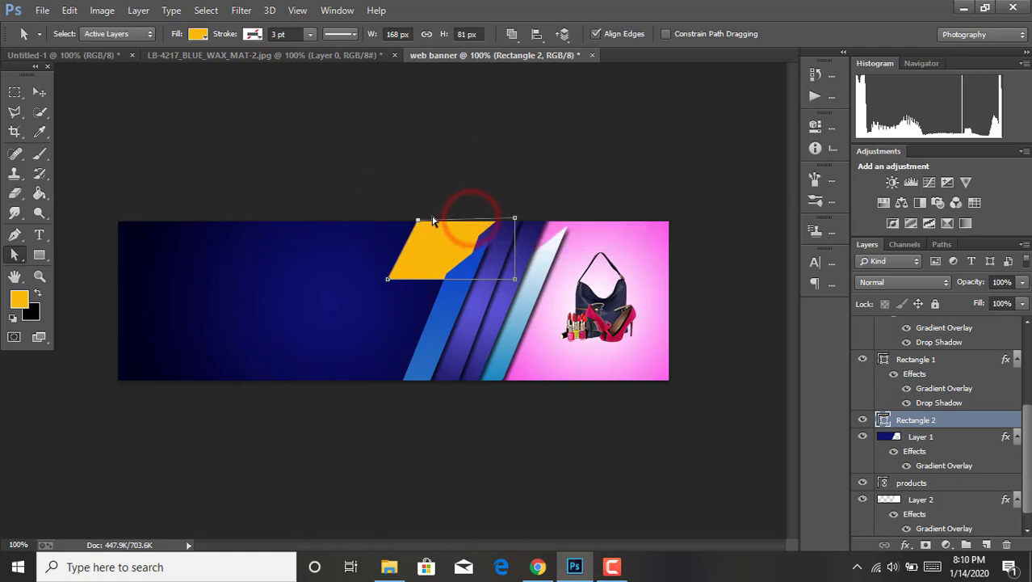
left_click(515, 220)
left_click_drag(514, 281, 515, 278)
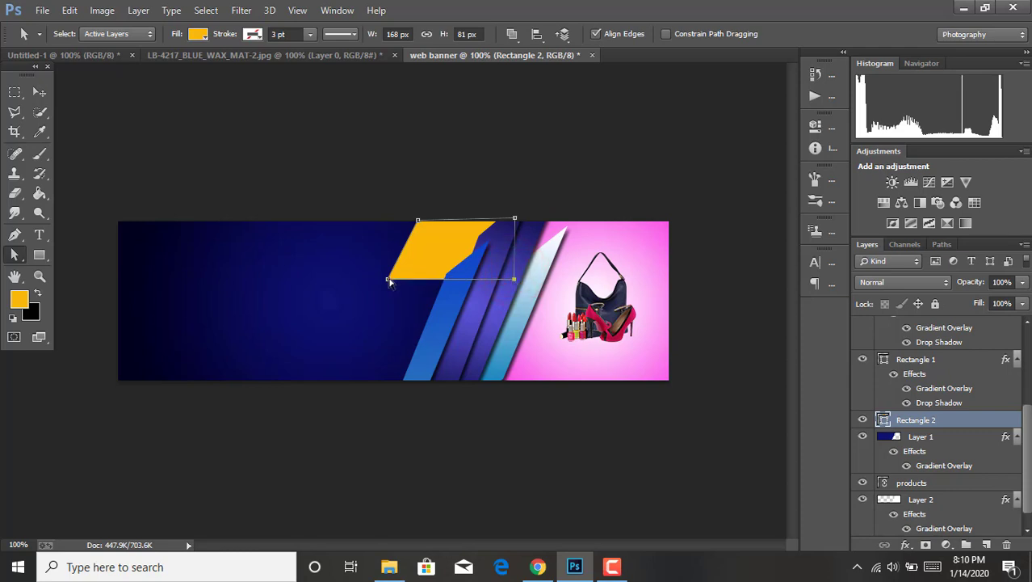
left_click_drag(388, 279, 388, 274)
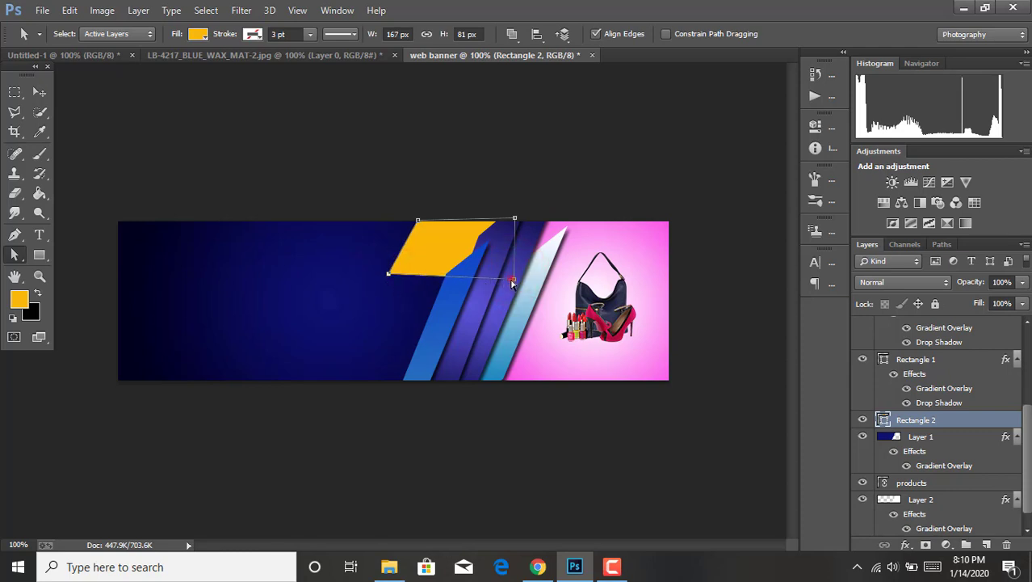
left_click_drag(512, 280, 517, 275)
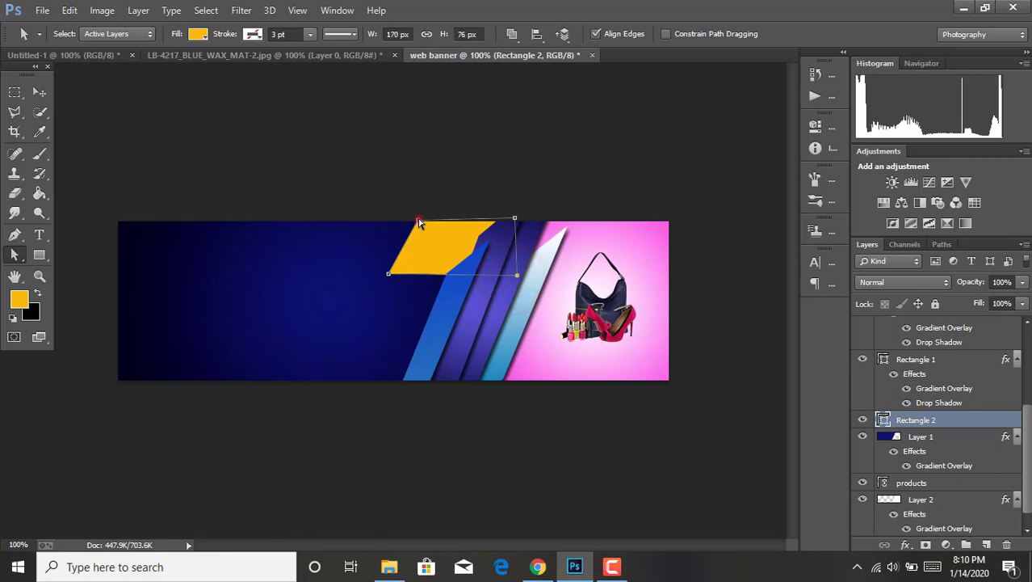
left_click_drag(419, 224, 426, 227)
left_click_drag(426, 227, 429, 222)
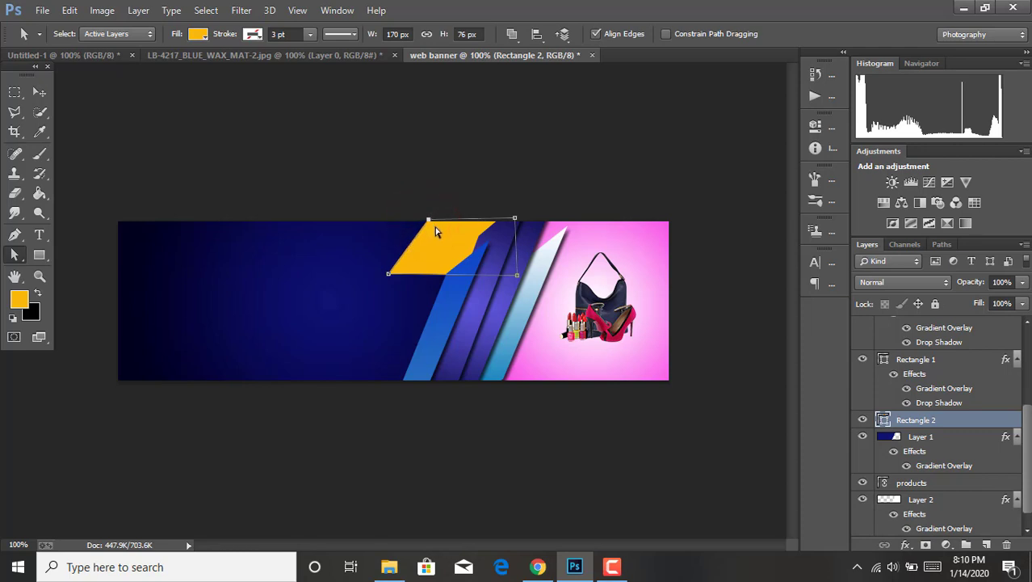
Refine the parallelogram's bottom and left corners to shorten the shape.
left_click(39, 92)
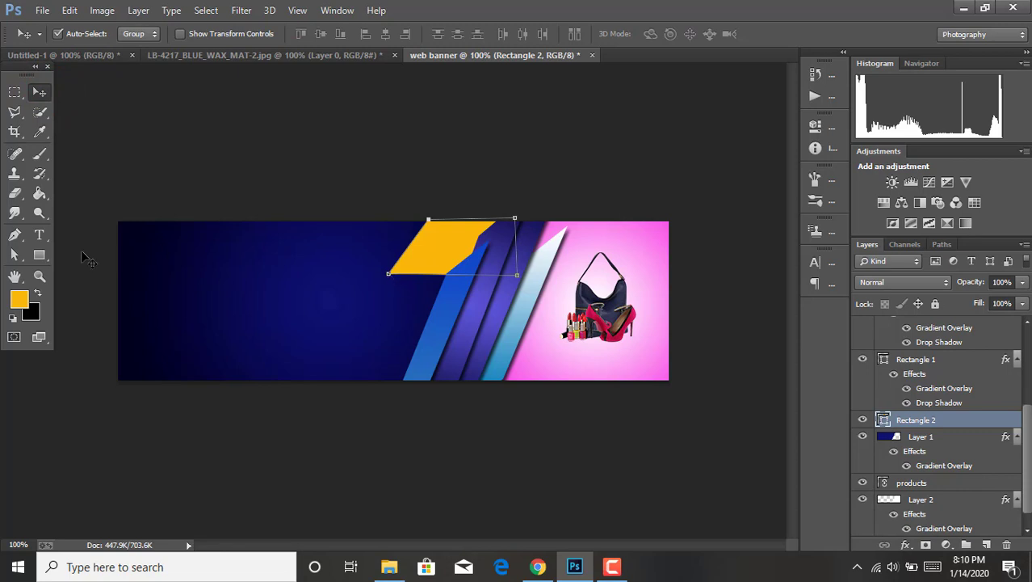
left_click(16, 256)
mouse_move(384, 270)
left_mouse_down()
mouse_move(401, 285)
mouse_move(393, 270)
left_mouse_up()
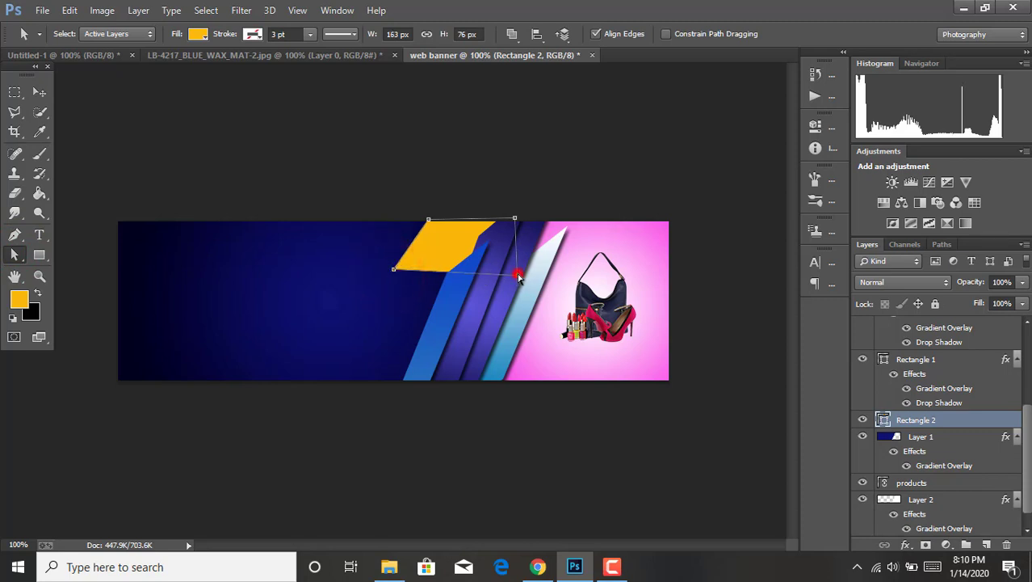
left_click_drag(517, 275, 517, 271)
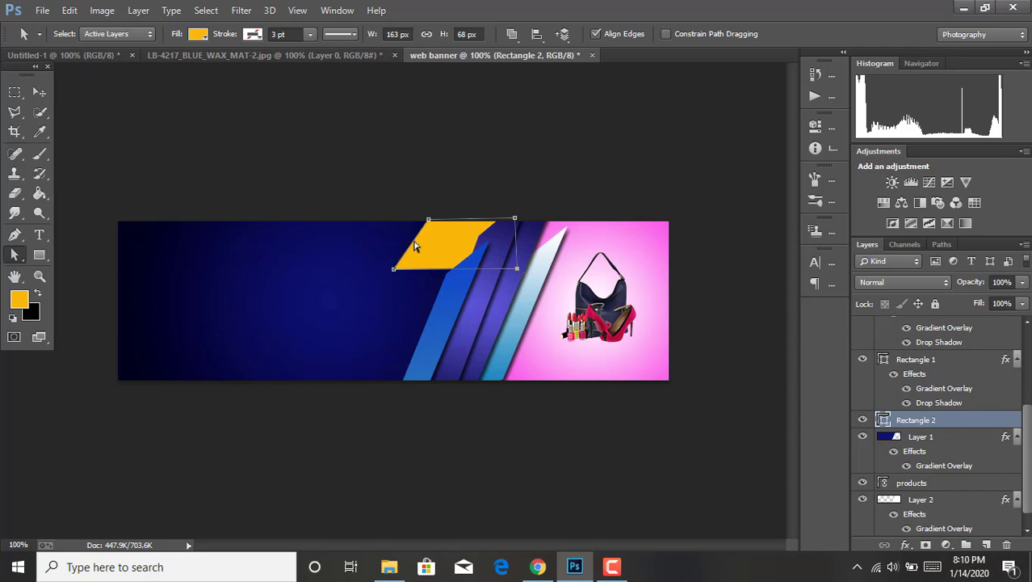
left_click_drag(429, 219, 421, 219)
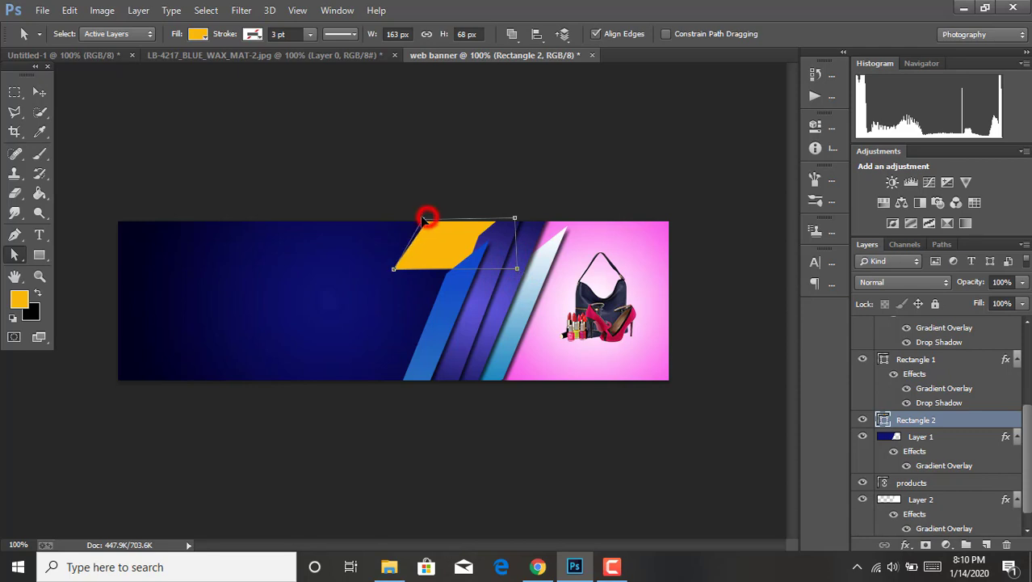
left_click(393, 269)
left_click_drag(391, 271, 390, 273)
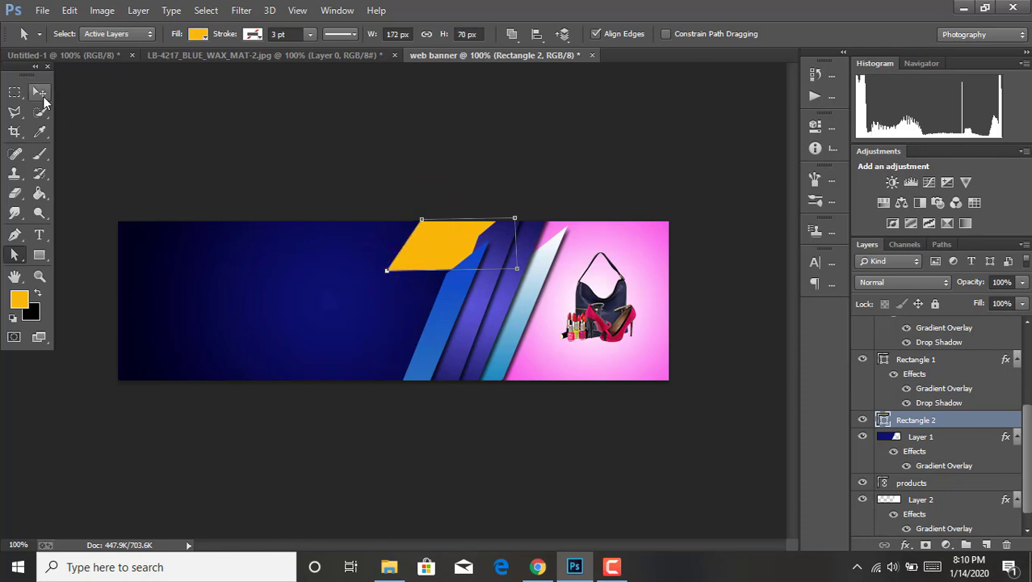
left_click(40, 92)
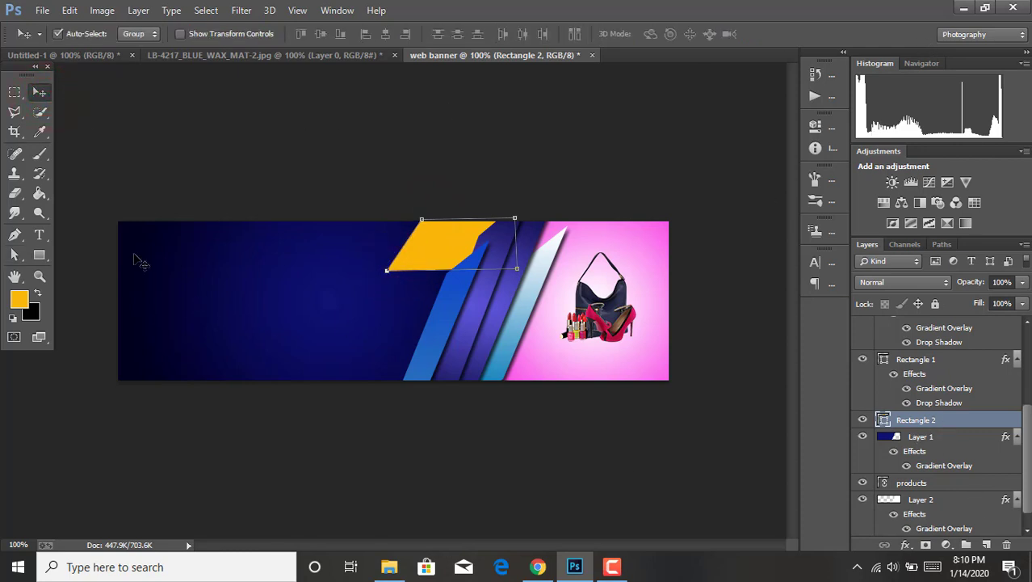
Rasterize the yellow shape layer, duplicate it, and select the original Rectangle 2.
right_click(956, 425)
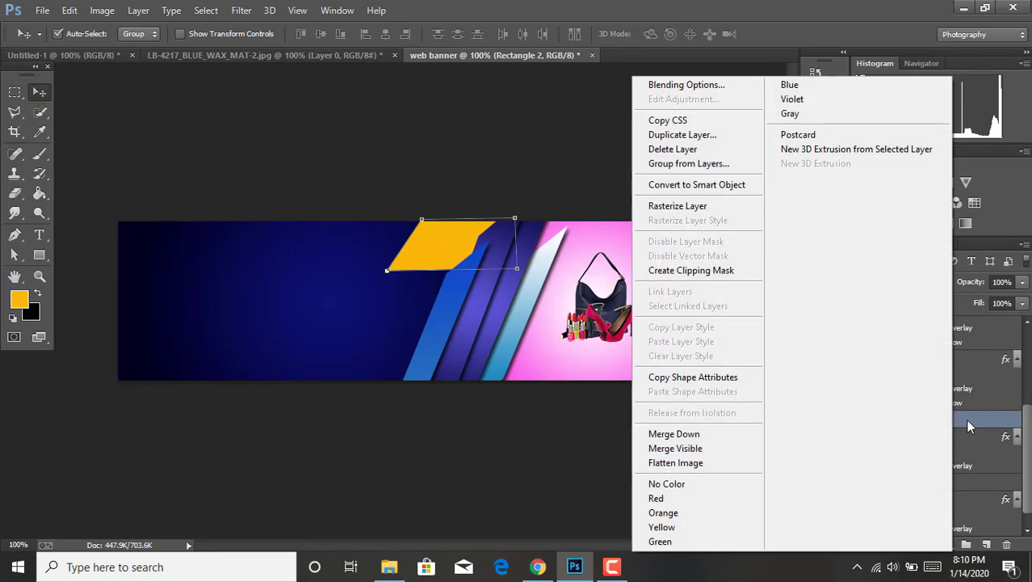
left_click(675, 204)
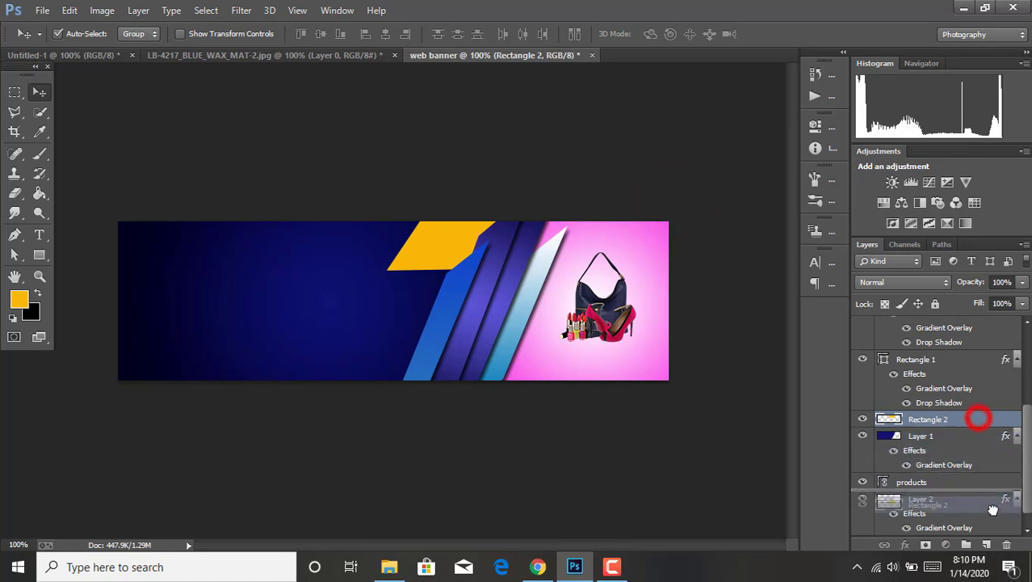
left_click_drag(980, 419, 986, 543)
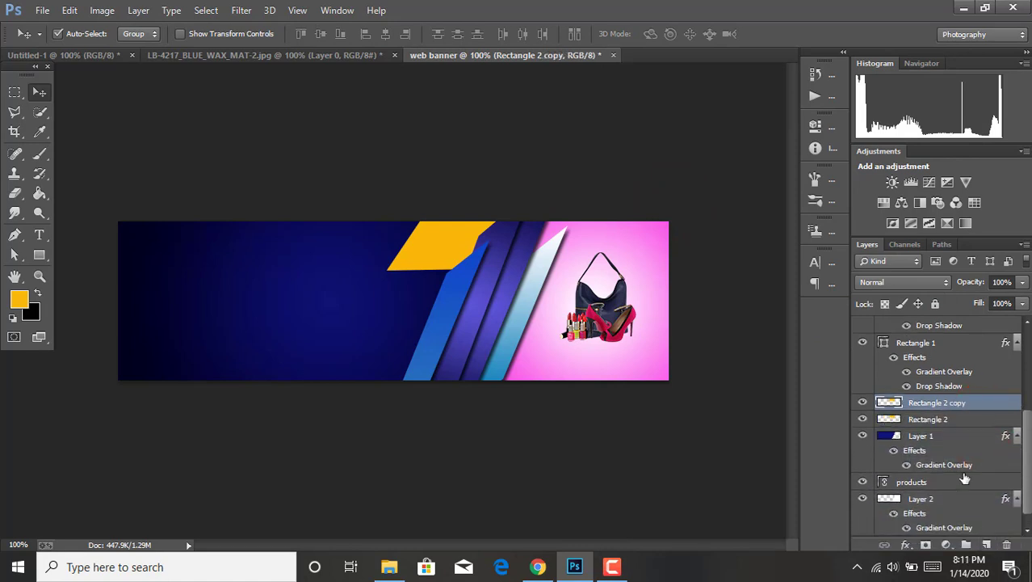
left_click(941, 419)
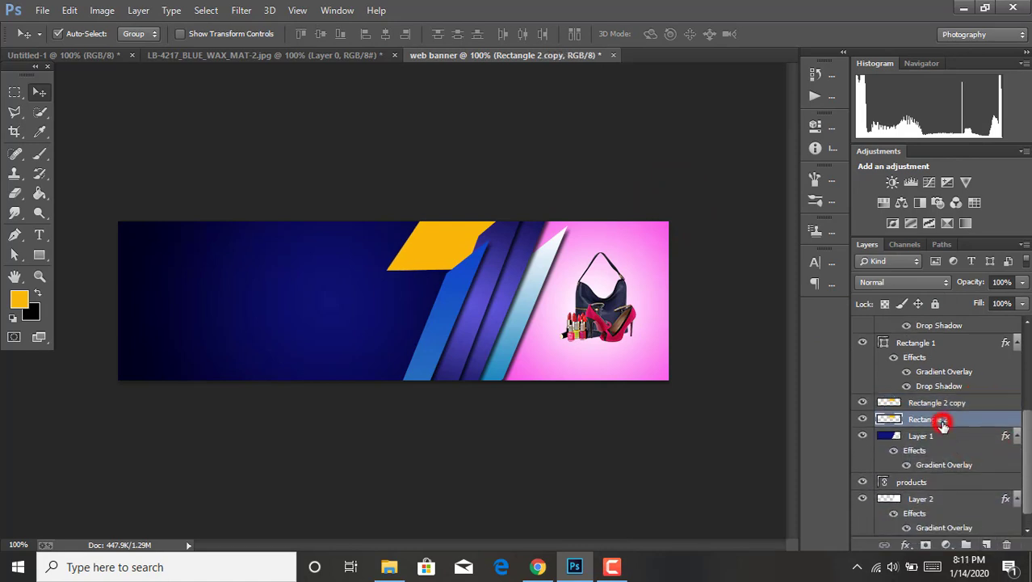
Fill the original Rectangle 2 with near-white using the Paint Bucket.
left_click(19, 300)
left_click(582, 49)
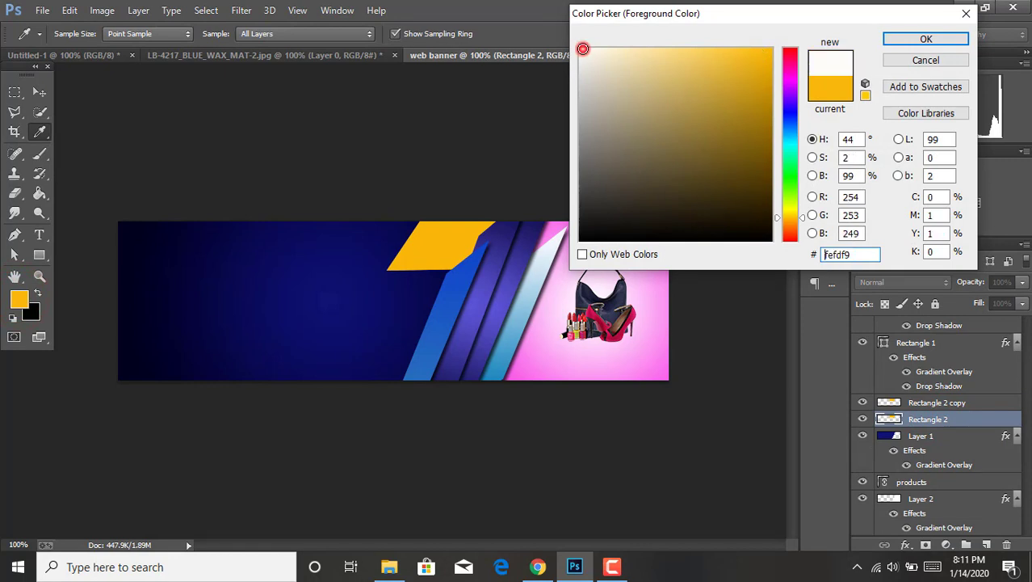
left_click(926, 39)
left_click(37, 191)
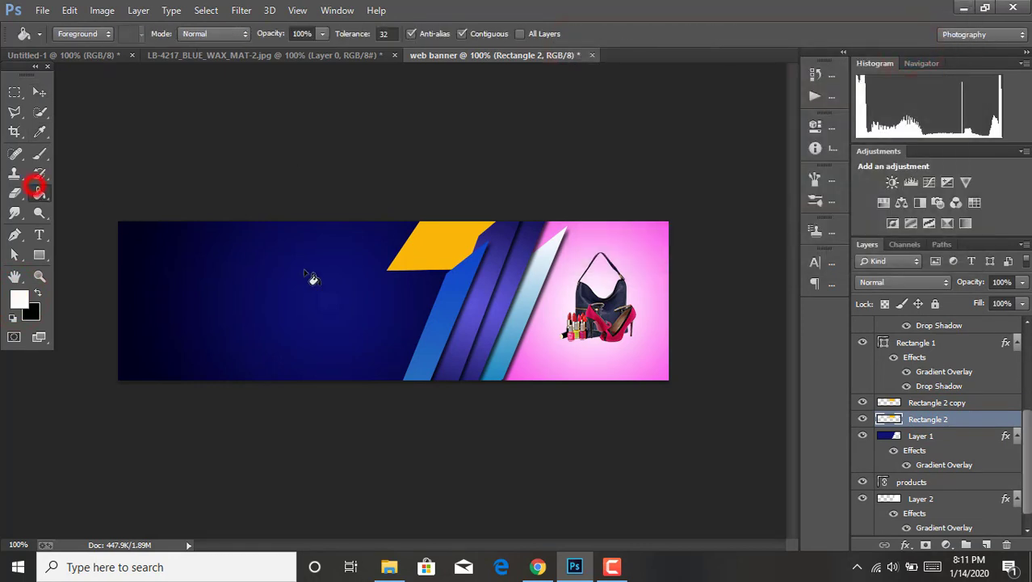
left_click(427, 249)
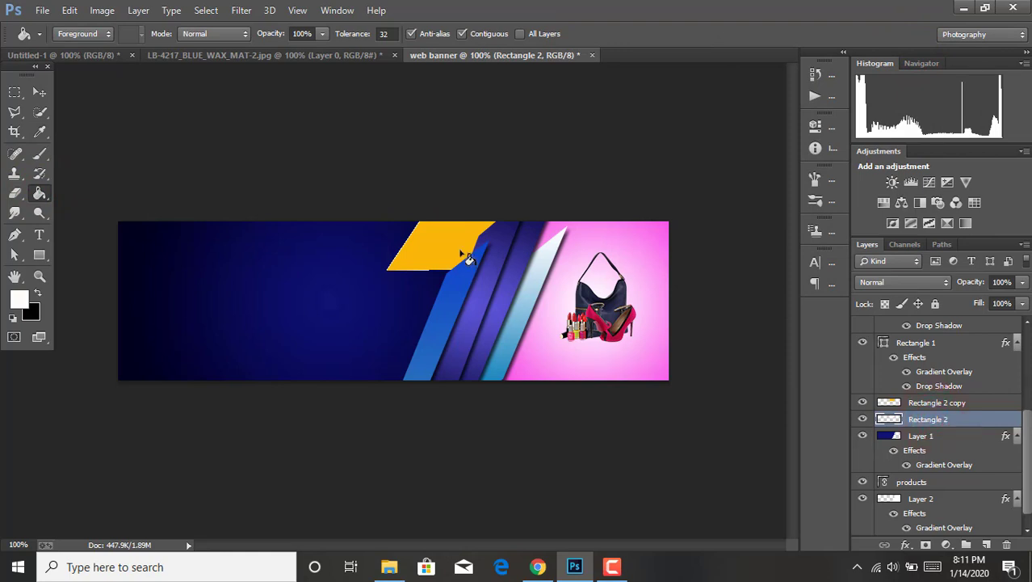
Offset the white shape slightly left and down with Free Transform arrow nudges.
key("ctrl+t")
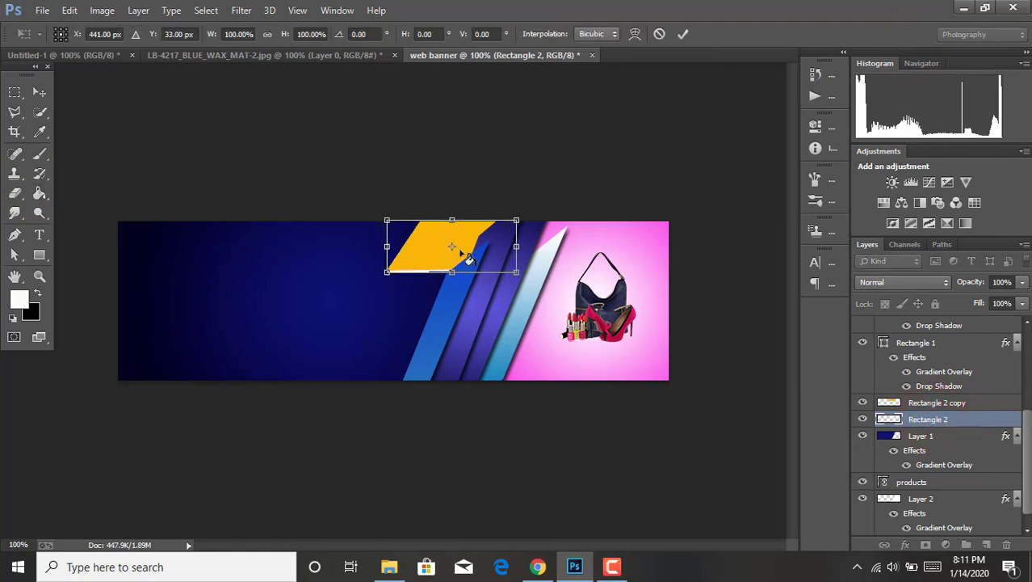
key("Left")
key("Left")
key("Left")
key("Left")
key("Left")
key("Left")
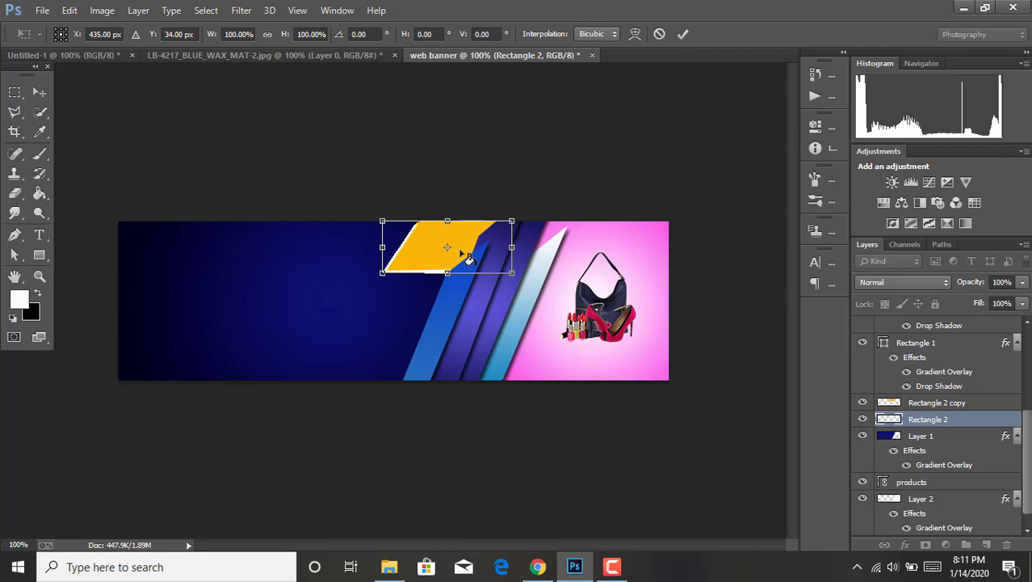
key("Down")
key("Left")
key("Left")
key("Left")
key("Left")
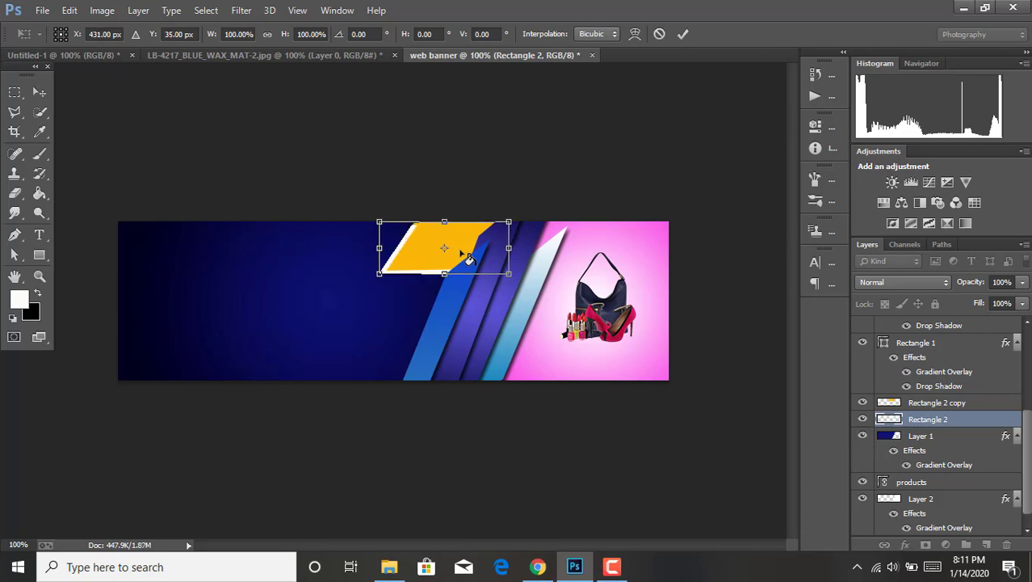
key("Up")
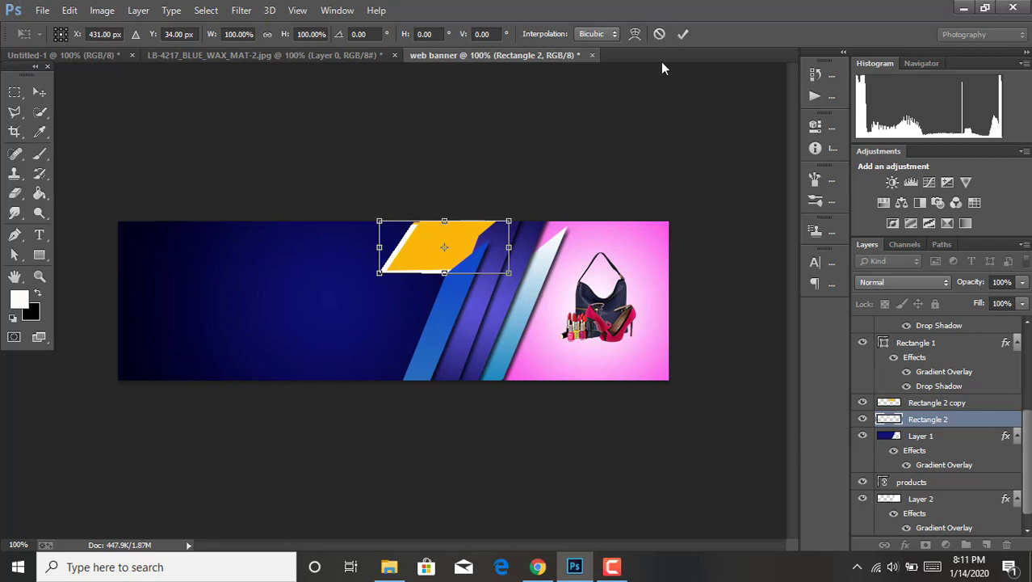
left_click(683, 33)
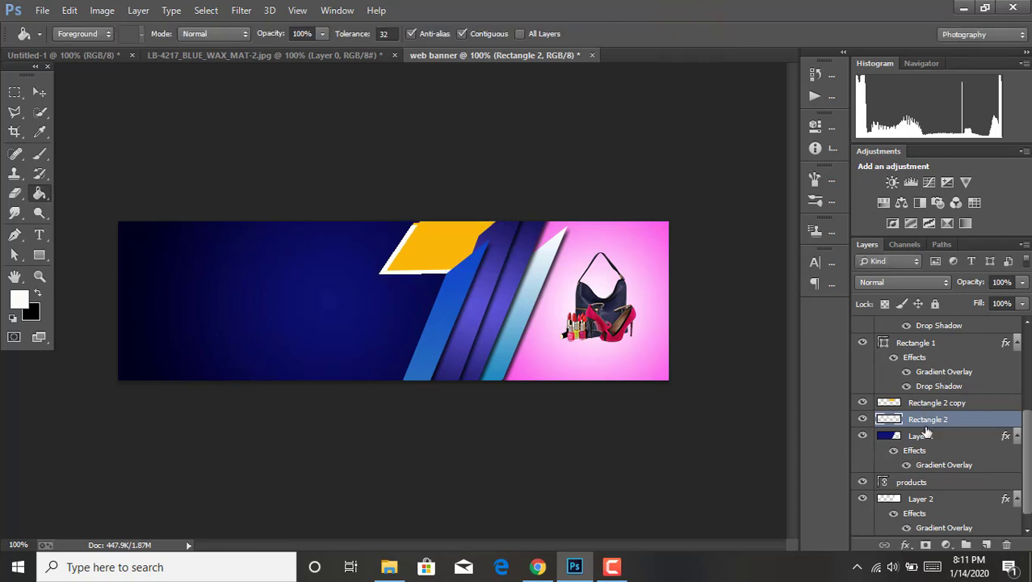
Load the Rectangle 2 pixels as a selection from the layer thumbnail menu.
right_click(928, 425)
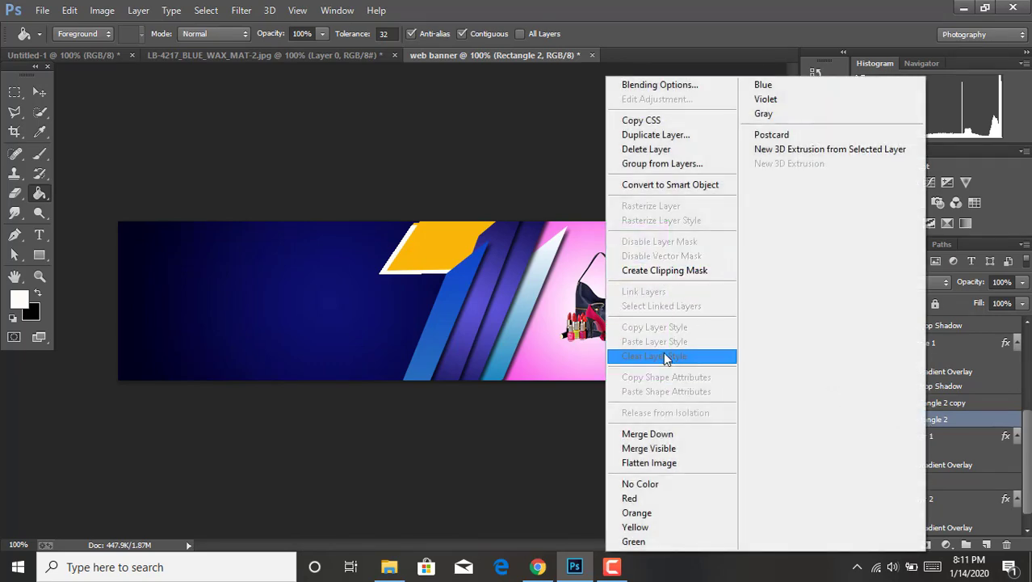
left_click(937, 427)
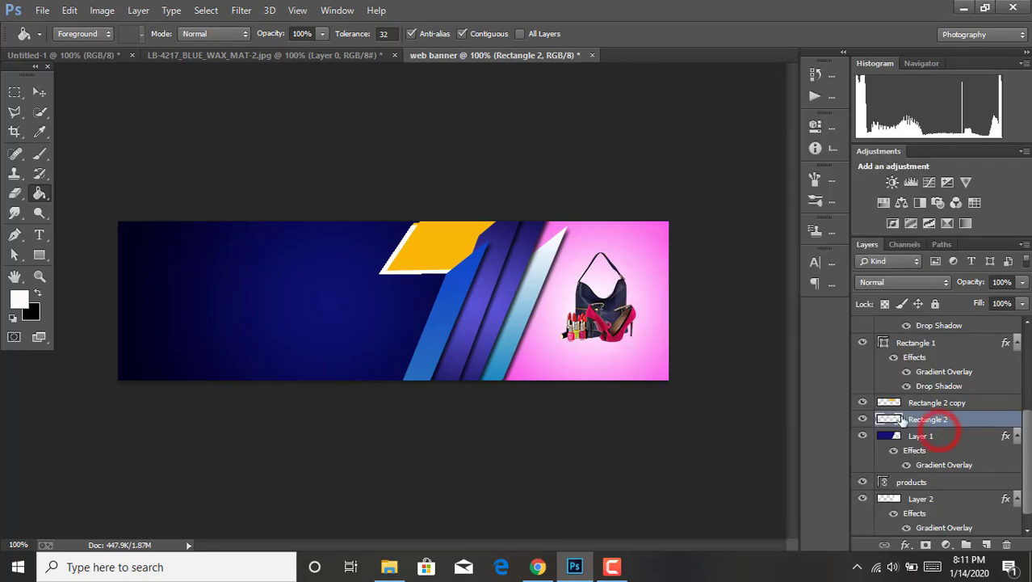
right_click(886, 419)
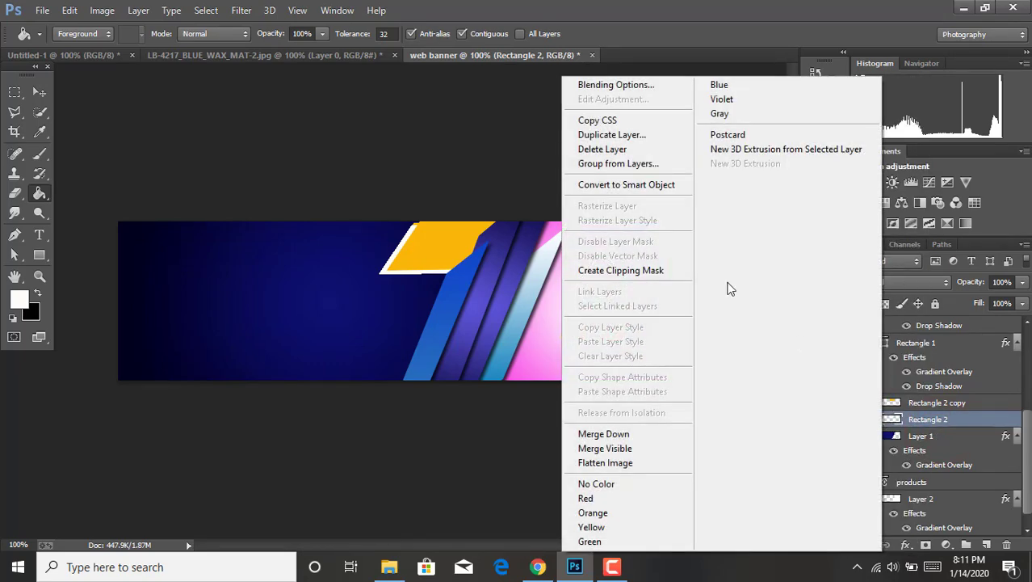
left_click(960, 420)
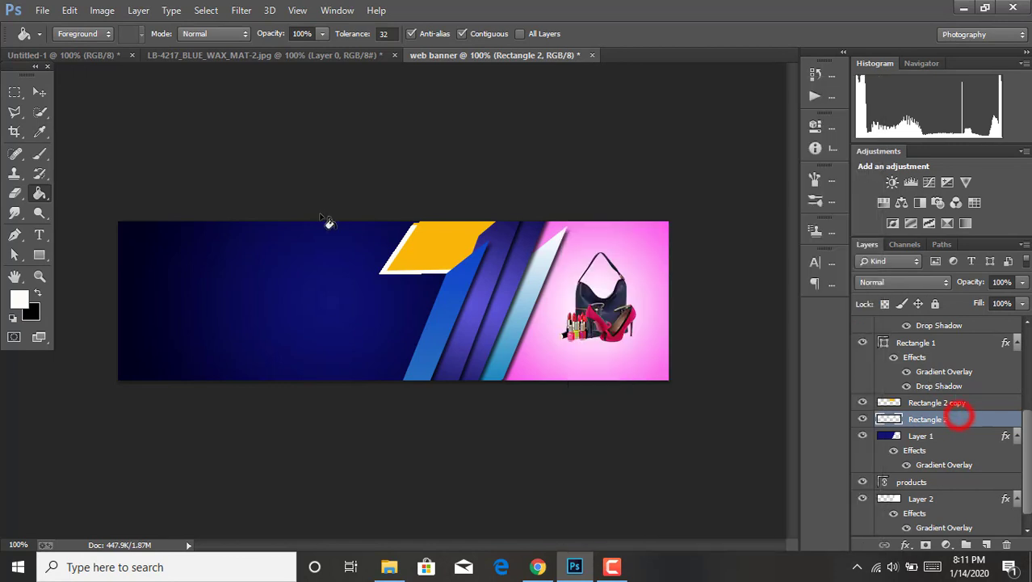
left_click(416, 226)
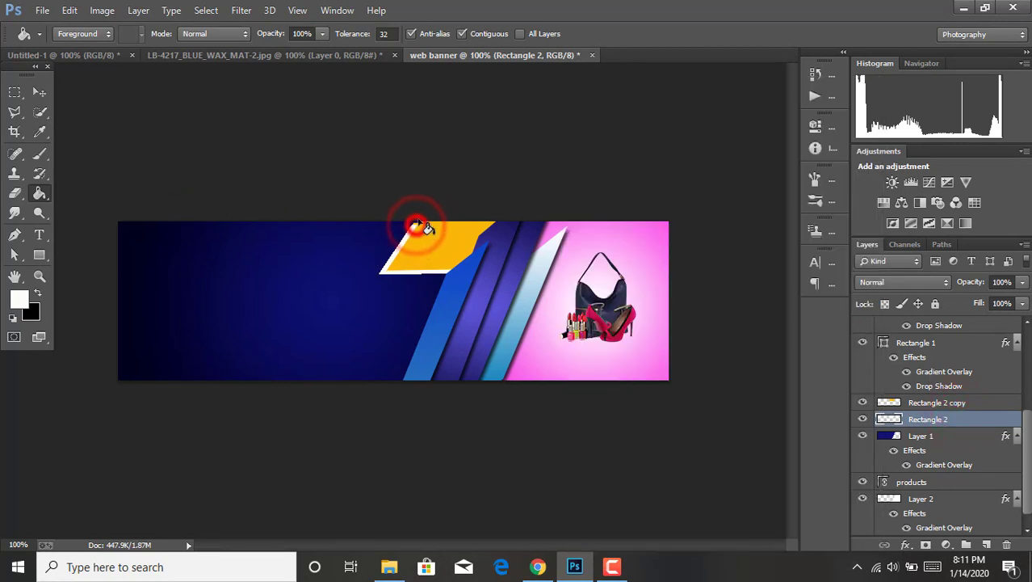
right_click(912, 422)
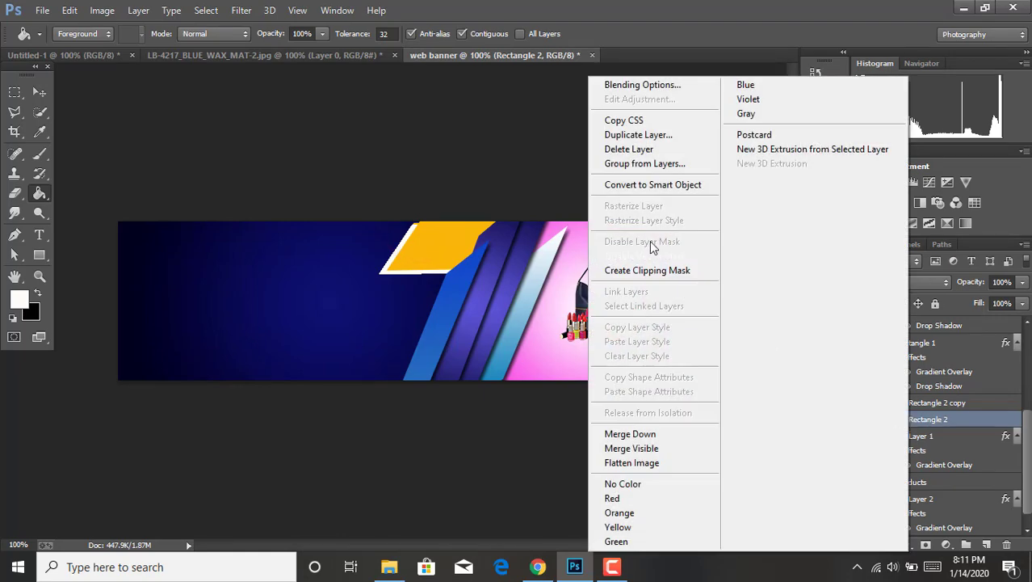
left_click(663, 272)
right_click(864, 420)
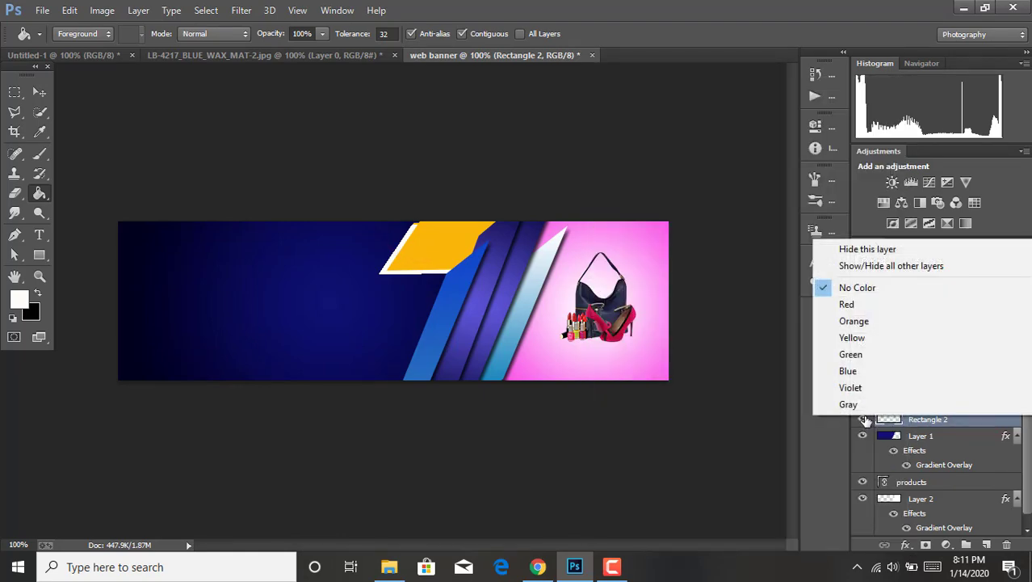
left_click(882, 420)
right_click(891, 424)
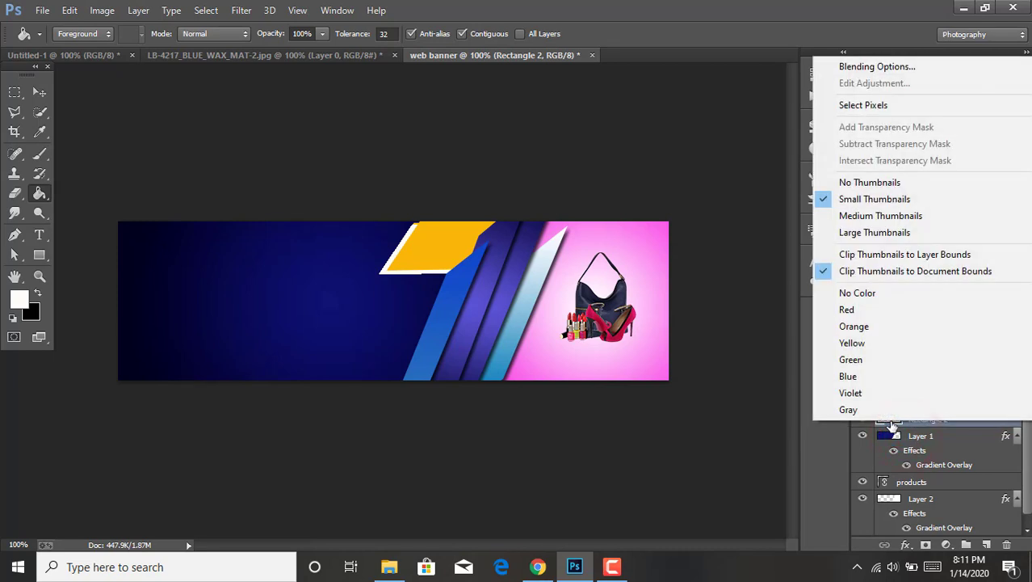
left_click(855, 105)
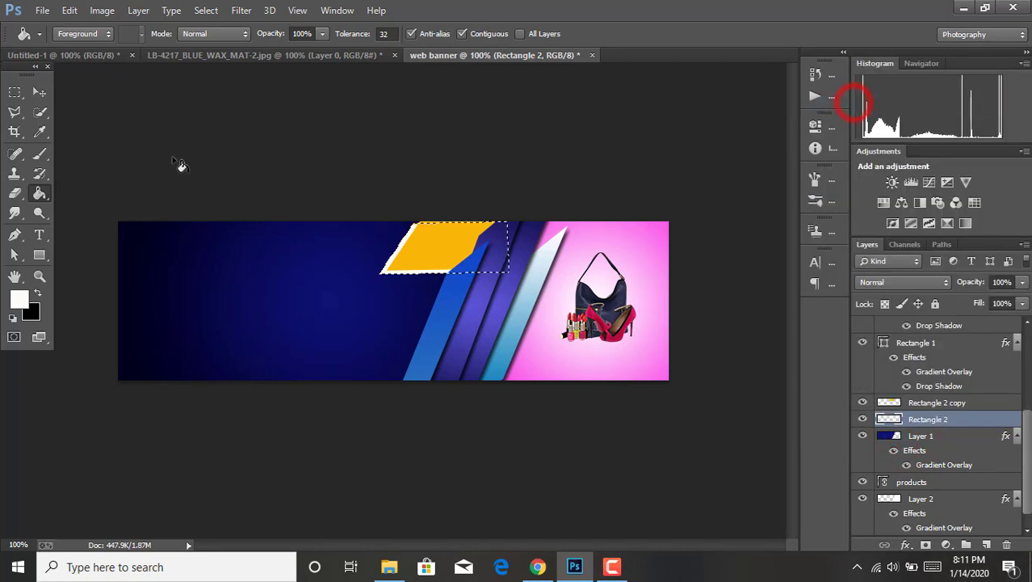
Clear the selection with Ctrl+D and make Rectangle 2 copy the active layer.
left_click(39, 153)
left_click(432, 245)
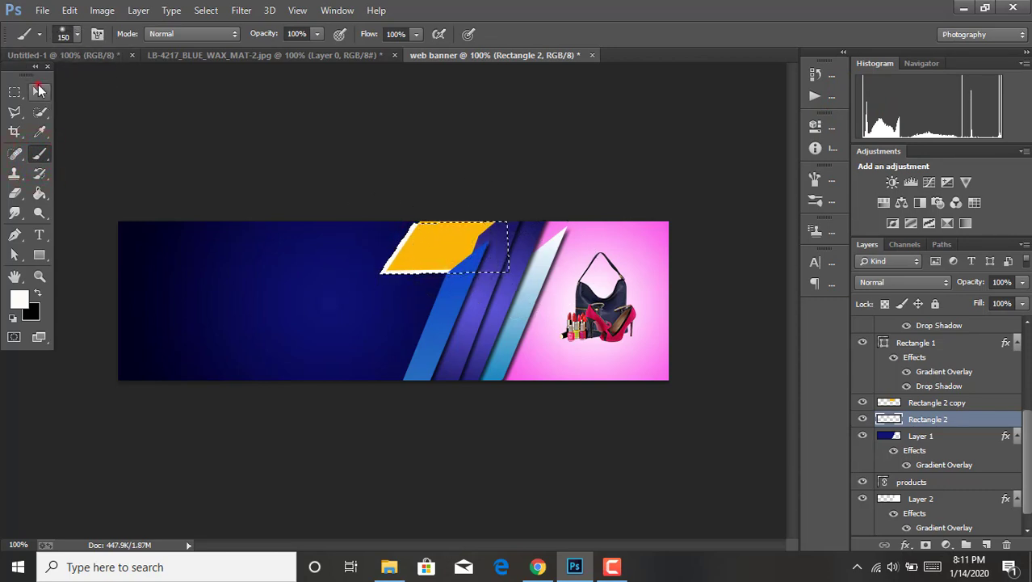
left_click(38, 91)
key("ctrl+d")
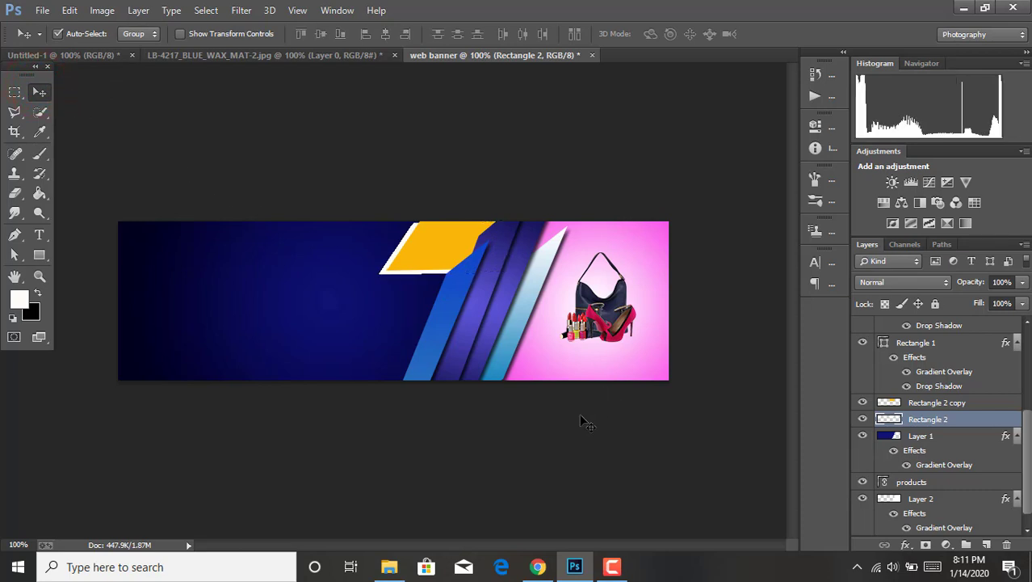
left_click(947, 441)
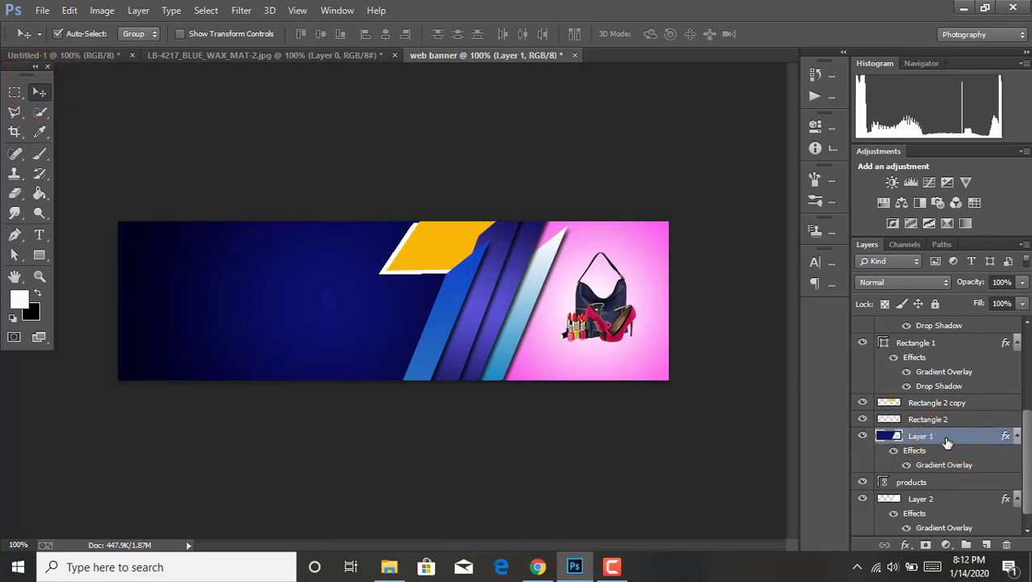
left_click(957, 404)
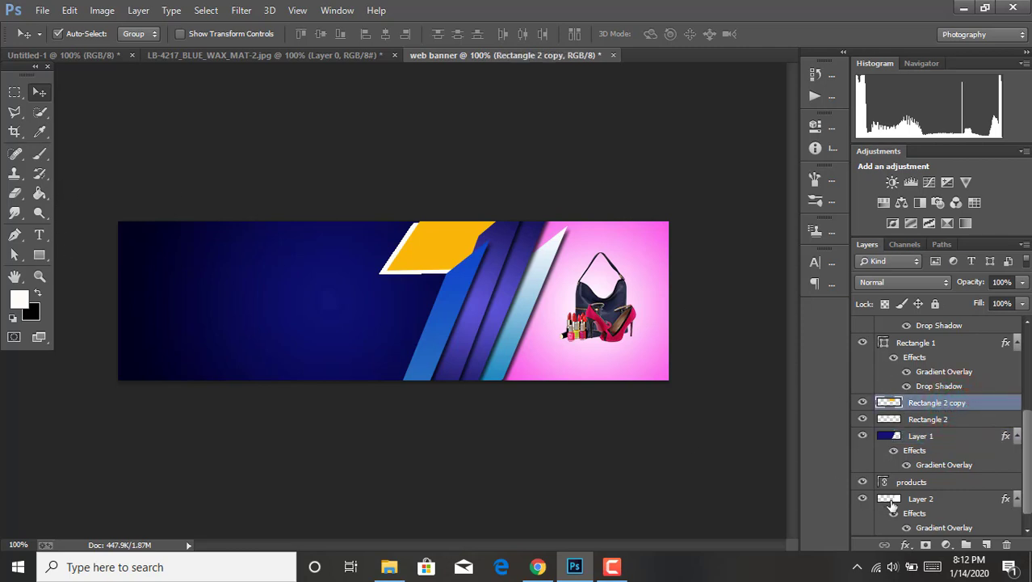
Add a Gradient Overlay using the Foreground to Transparent preset.
left_click(906, 546)
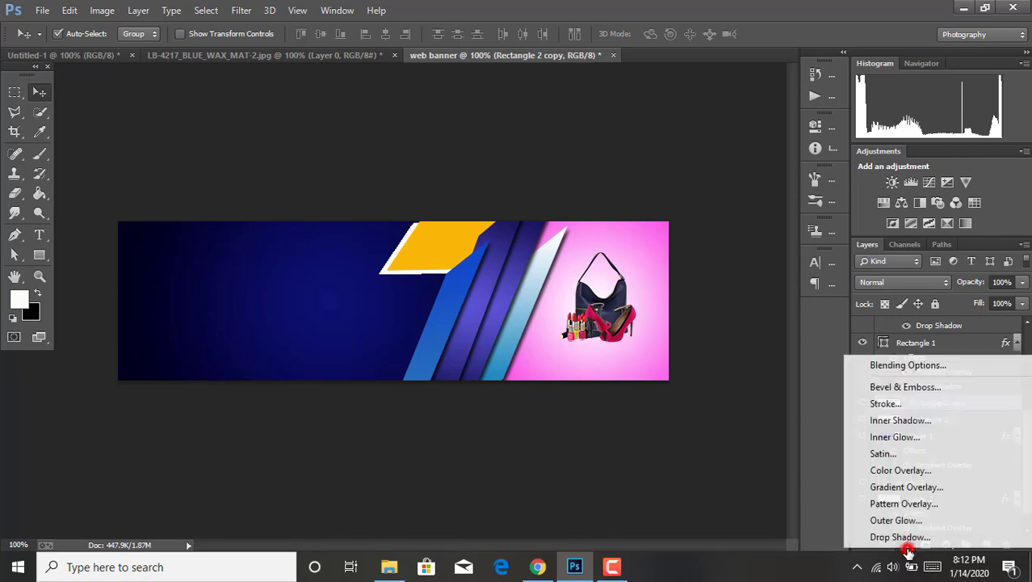
left_click(902, 487)
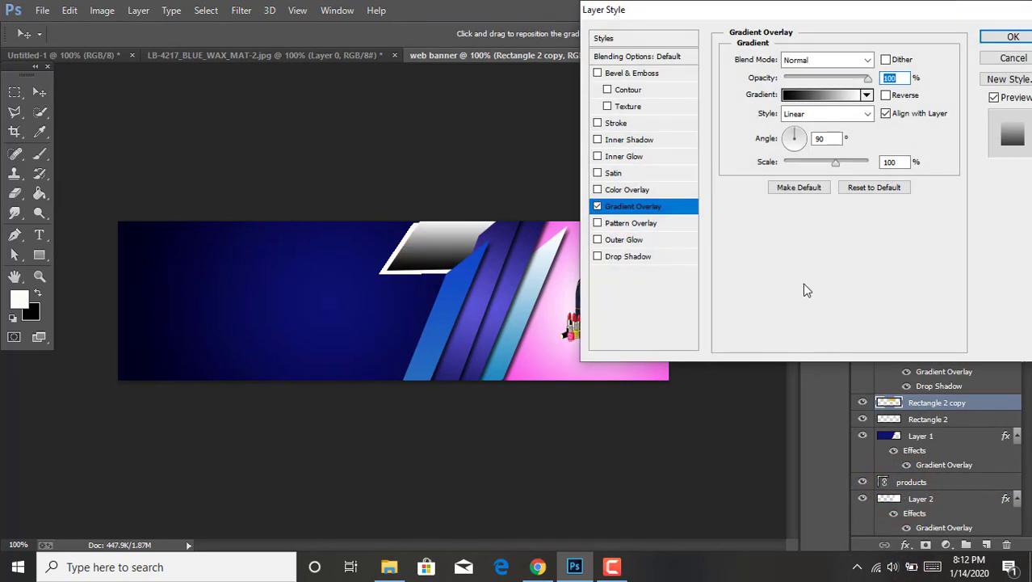
left_click(788, 97)
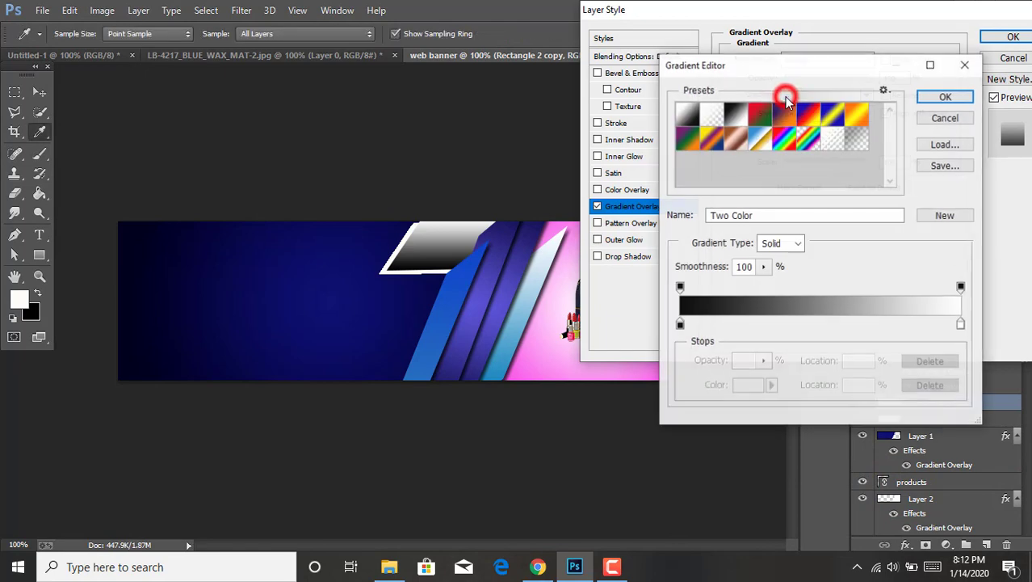
left_click(714, 115)
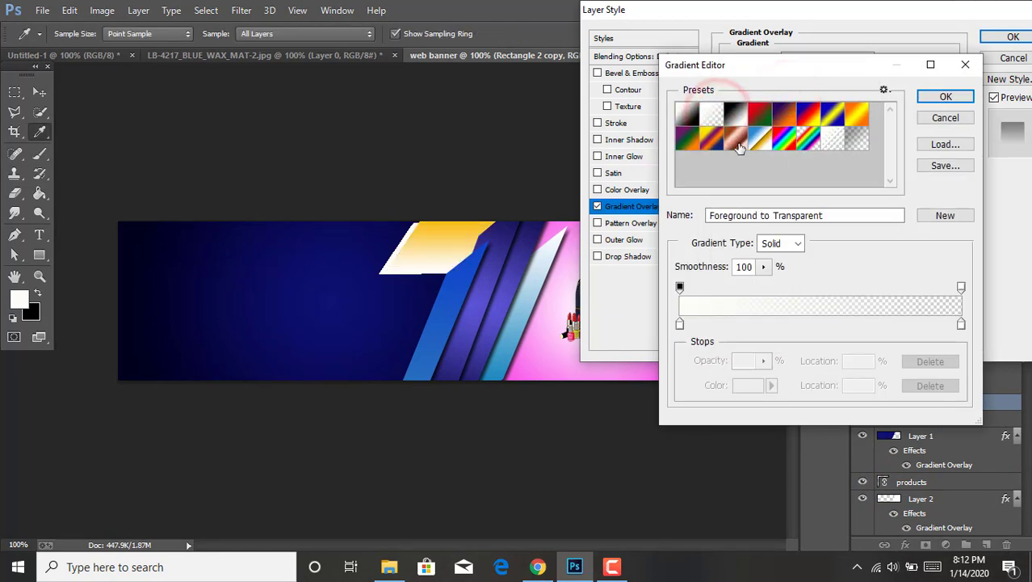
Set the gradient's starting stop colour to red #f61e08.
left_click(680, 324)
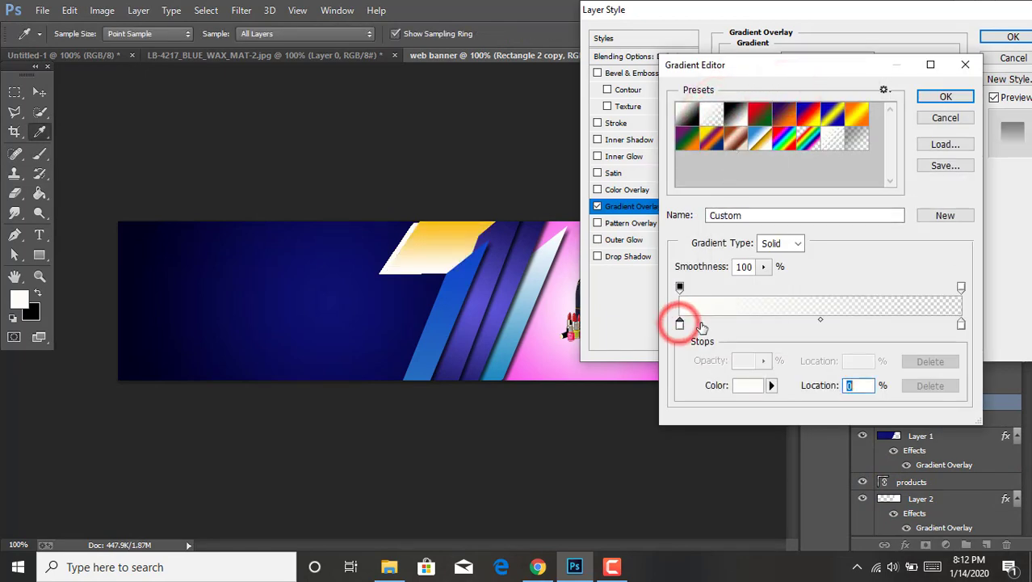
left_click(745, 386)
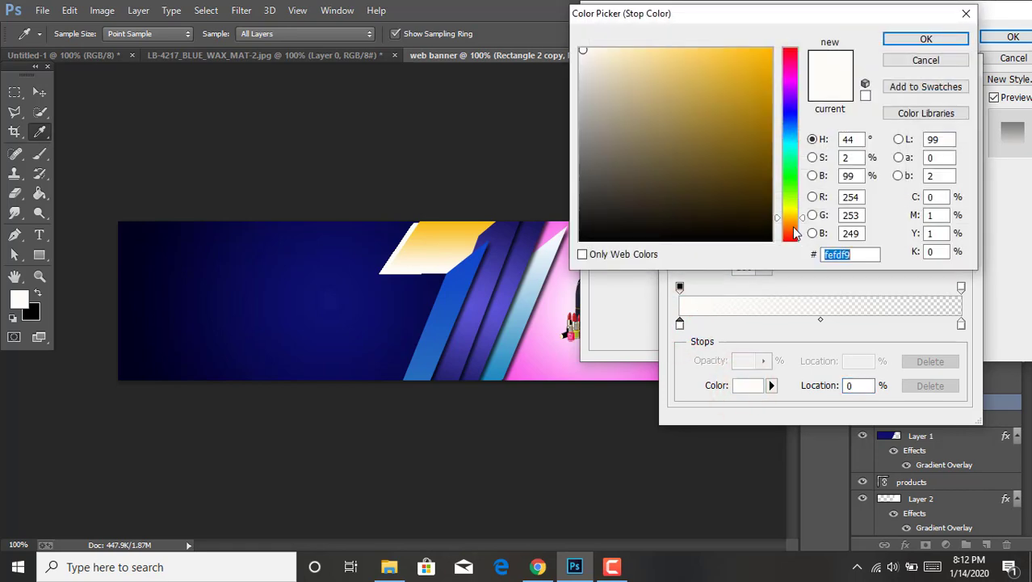
left_click_drag(790, 224, 790, 233)
mouse_move(749, 57)
left_mouse_down()
mouse_move(755, 108)
mouse_move(769, 59)
left_mouse_up()
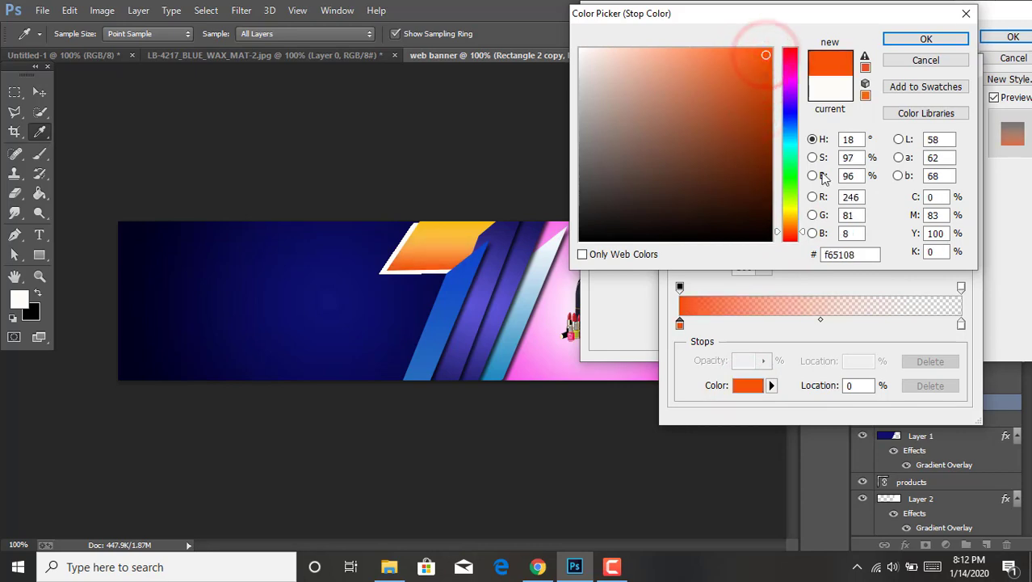
left_click(794, 240)
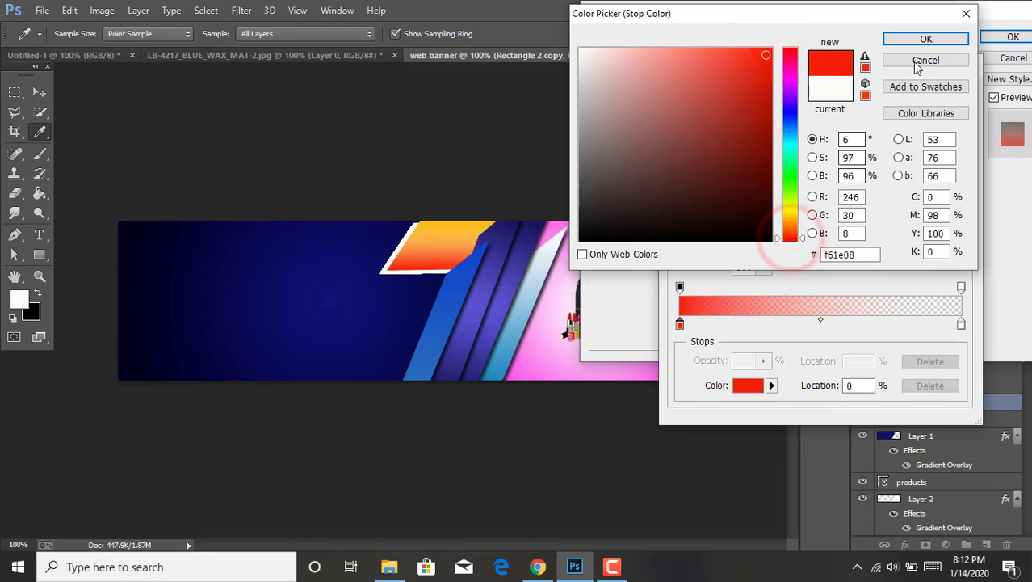
left_click(925, 38)
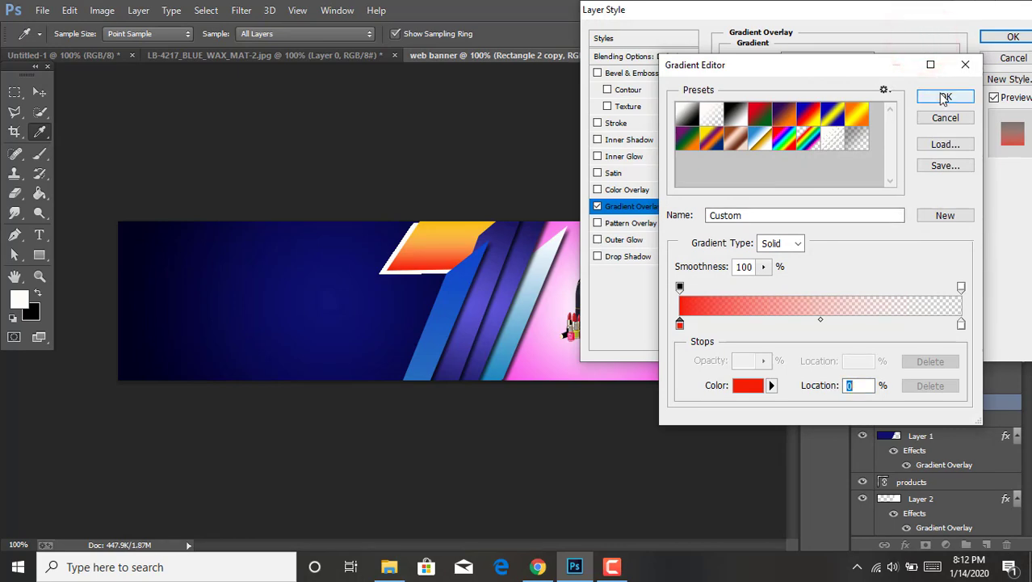
left_click(945, 97)
Confirm the Layer Style and merge all visible layers with Merge Visible.
left_click(993, 39)
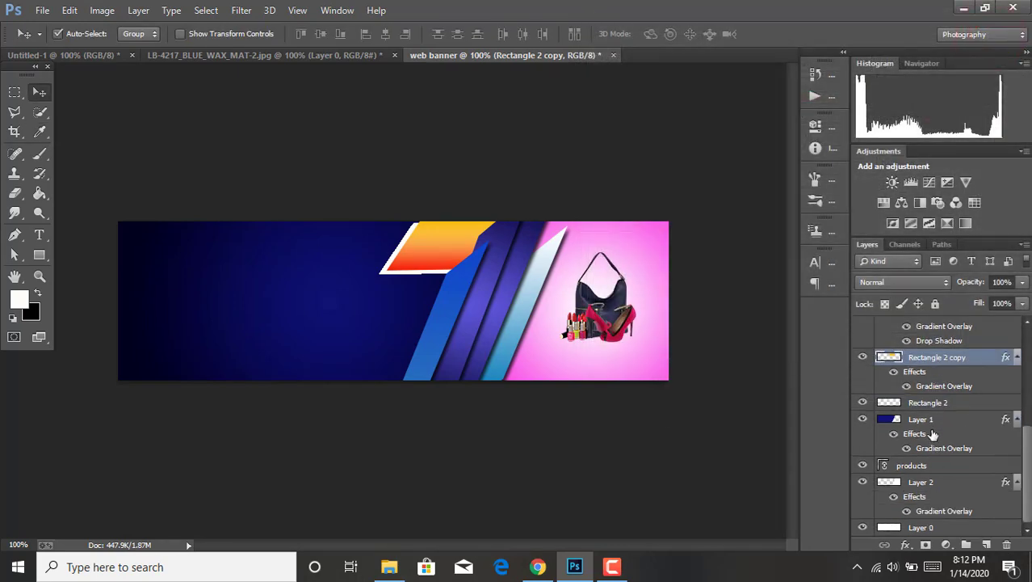
right_click(941, 420)
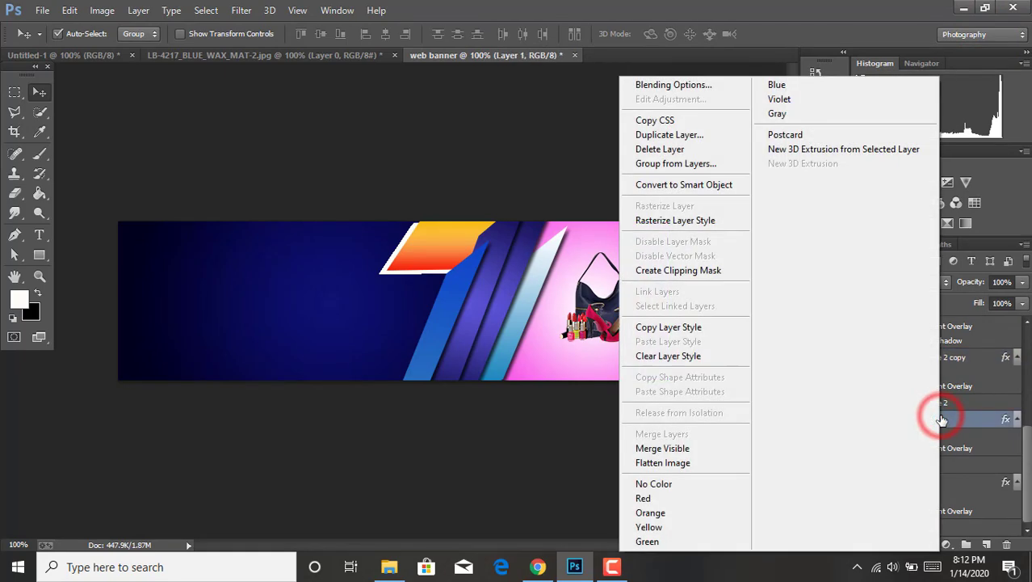
left_click(672, 447)
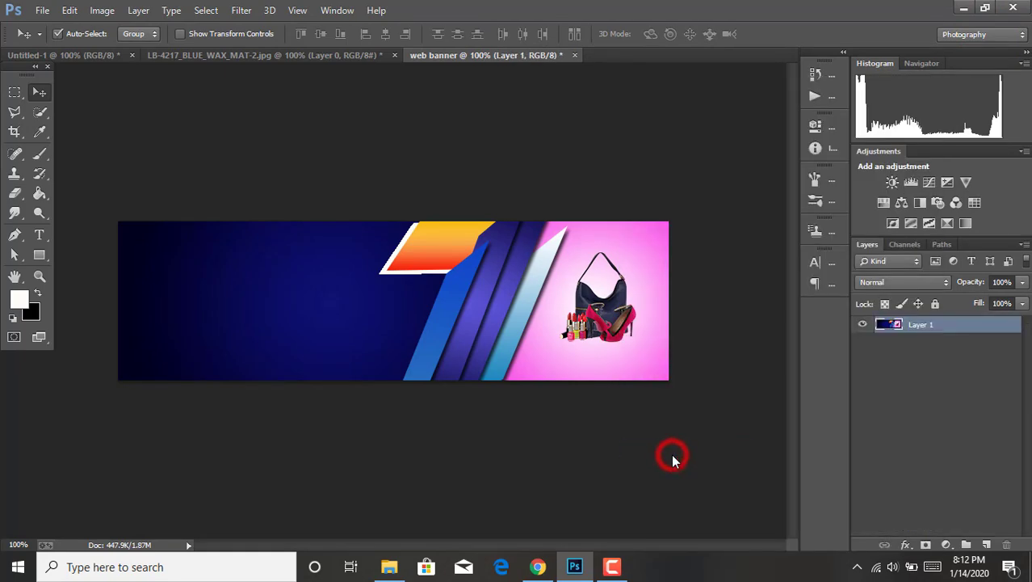
Type white '50% OFF' in Gadugi on the orange shape.
left_click(39, 235)
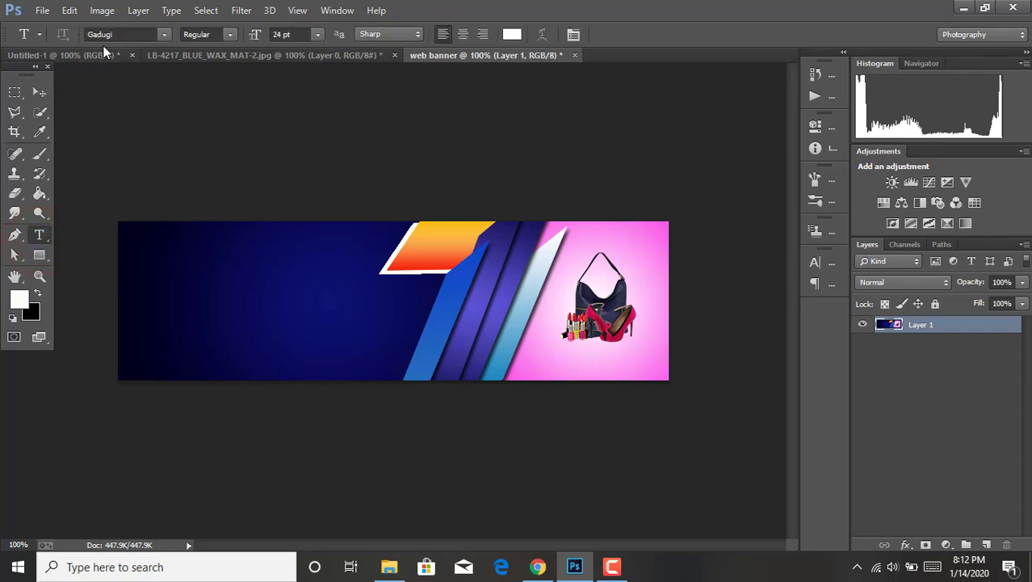
left_click(162, 35)
left_click(164, 38)
left_click(428, 245)
type("50% OFF")
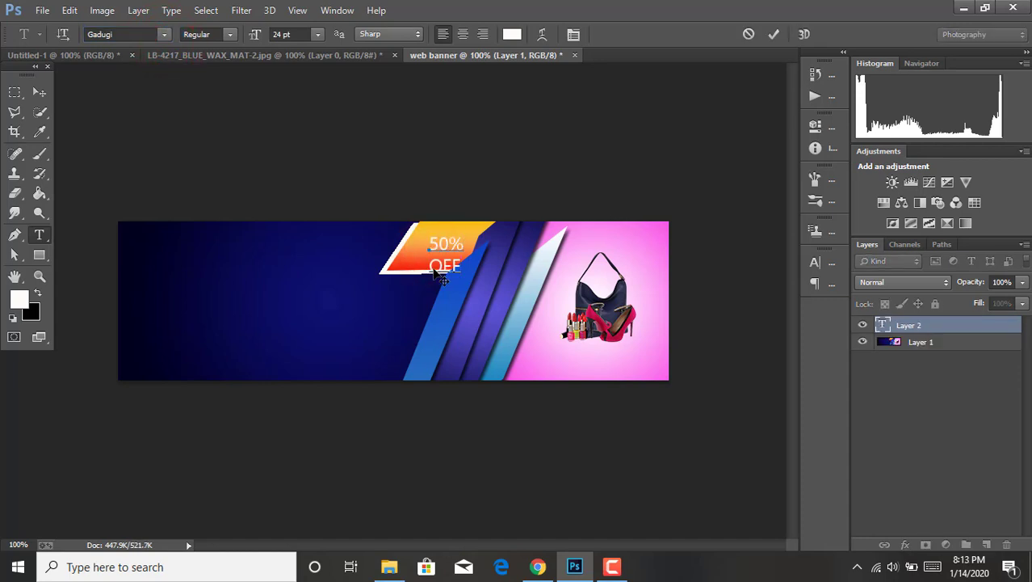
left_click(778, 32)
Enlarge the 50% OFF text slightly and fit it inside the shape.
key("ctrl+t")
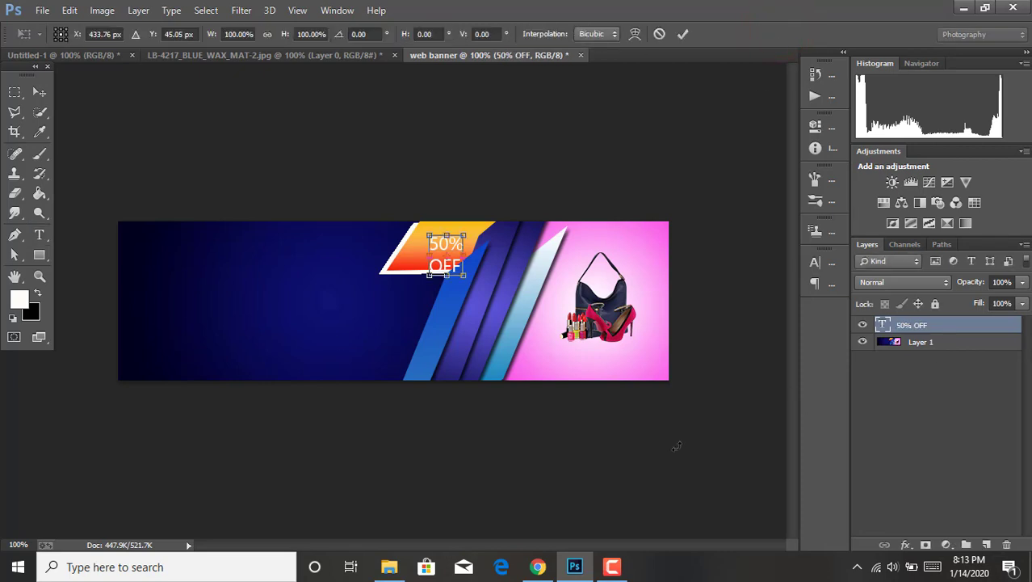
left_click_drag(464, 278, 466, 281)
left_click_drag(425, 236, 418, 228)
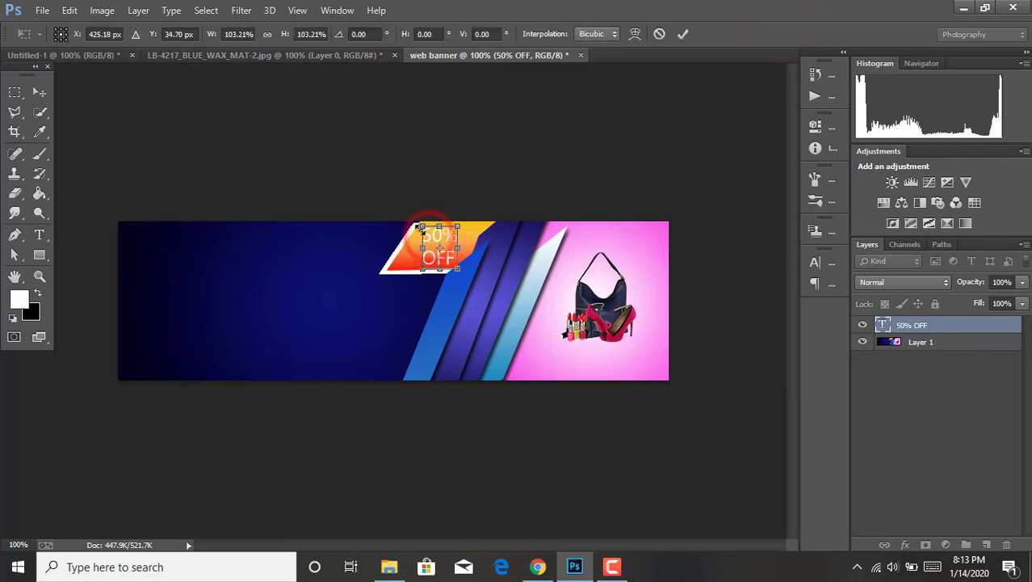
key("Up")
key("Up")
key("Right")
key("Right")
key("Right")
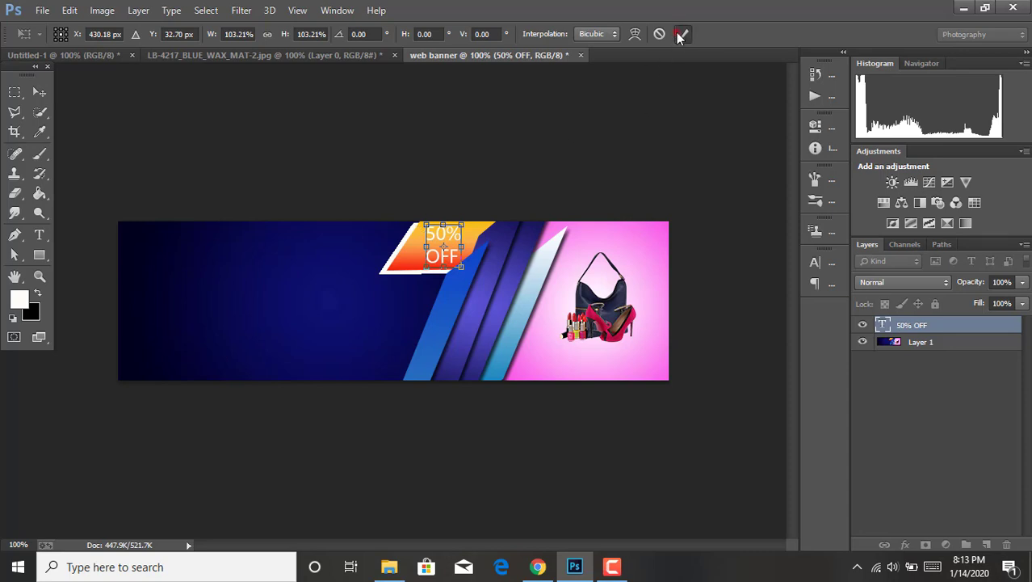
left_click(679, 36)
left_click(910, 342)
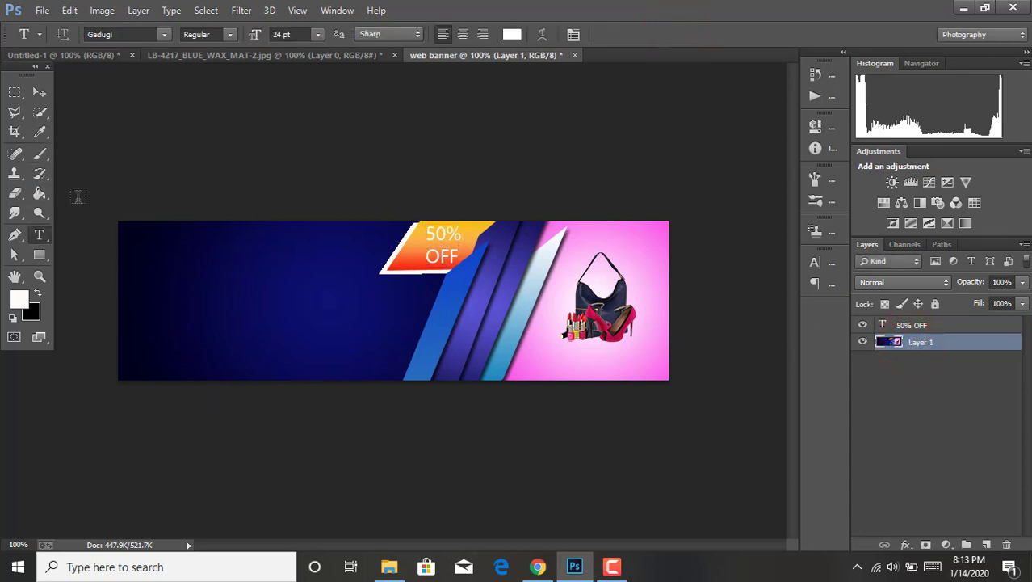
Type the headline 'Special Offer For Any Girl's Product' at the banner's top left.
left_click(136, 240)
type("S")
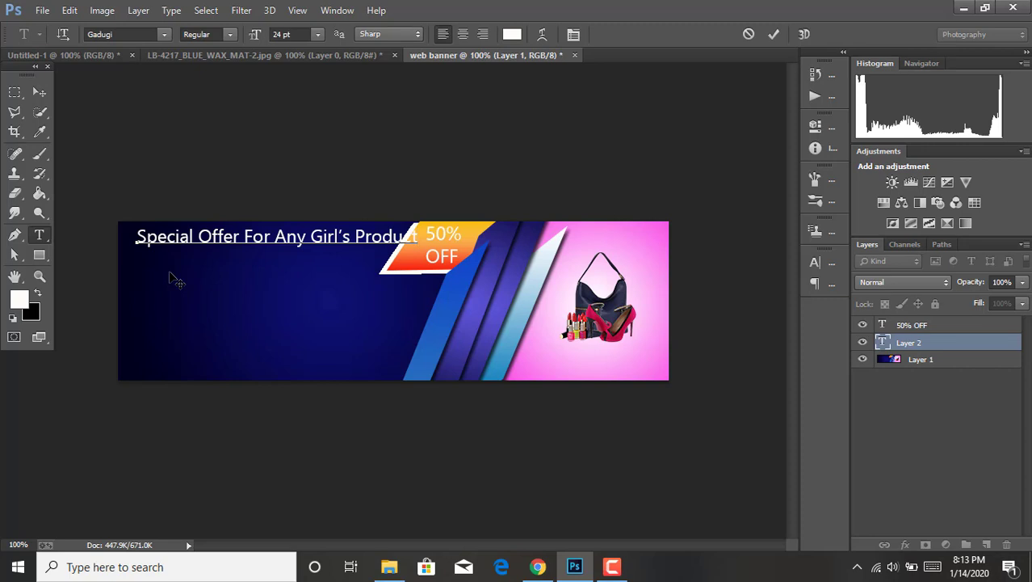
left_click(774, 34)
Scale the headline down to 74%, shift it slightly, and start a new text line below.
key("ctrl+t")
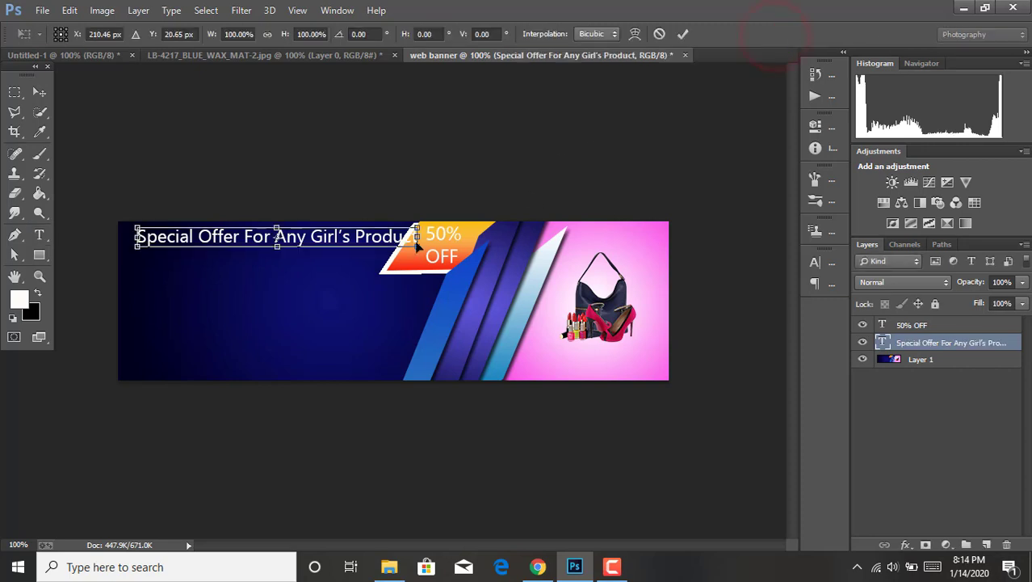
left_click_drag(420, 226, 348, 229)
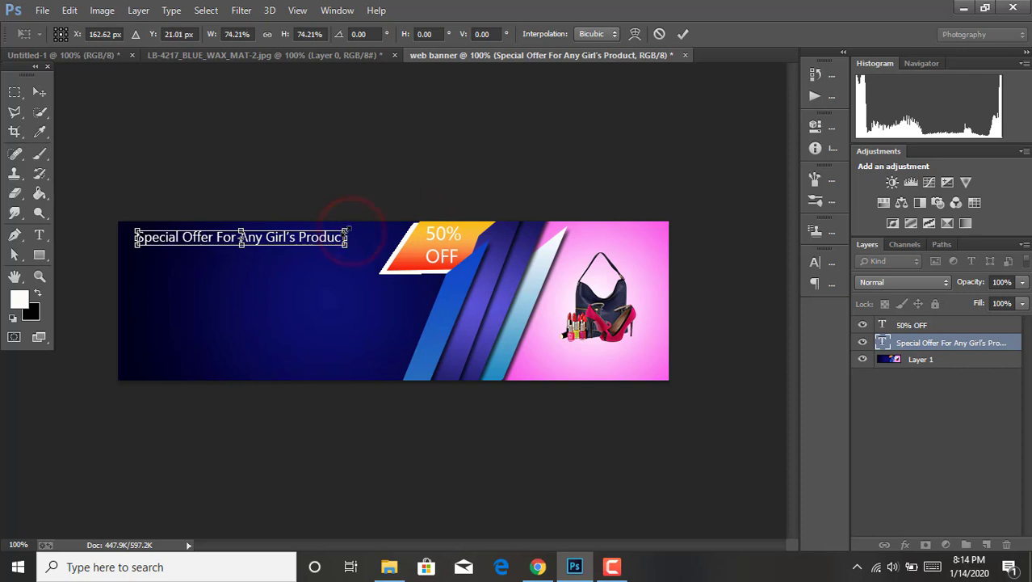
left_click_drag(240, 238, 246, 236)
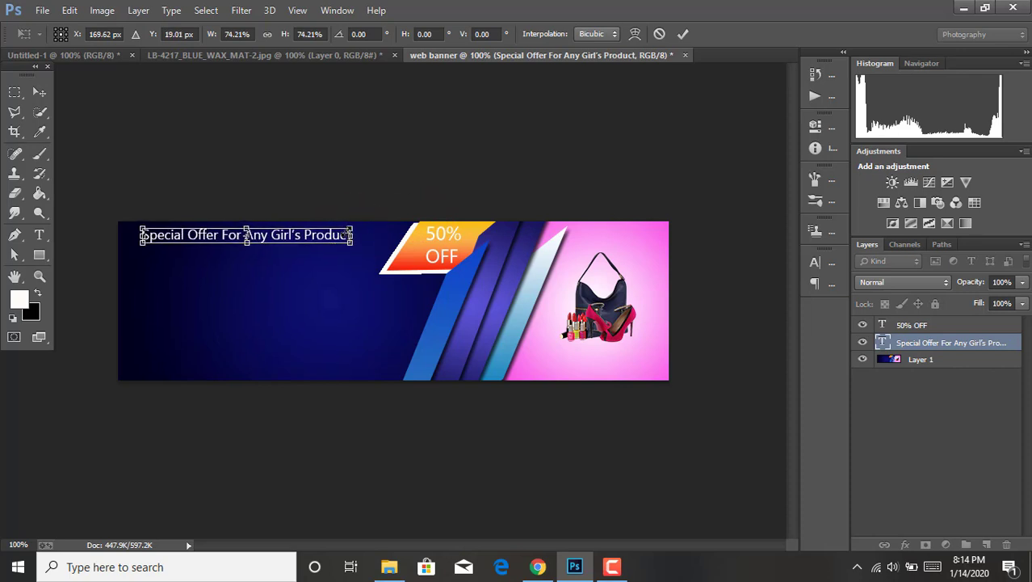
left_click(683, 34)
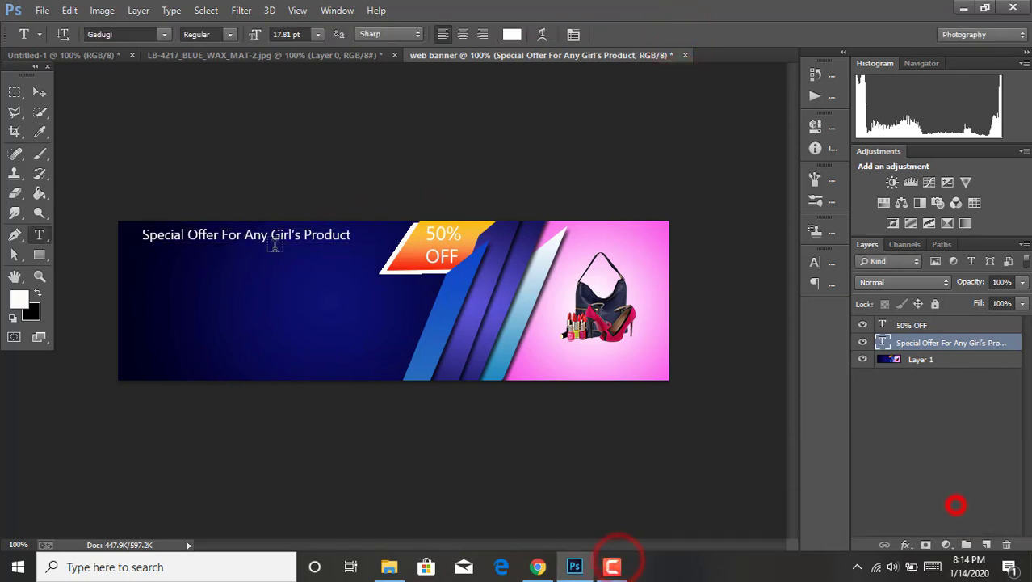
left_click(168, 261)
type("NEW ARRIVAL")
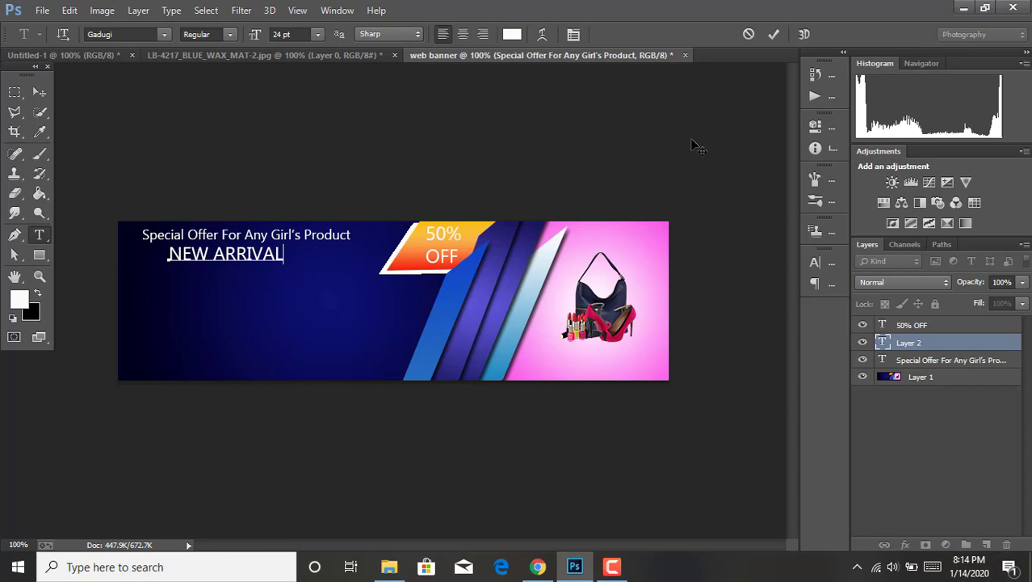
Finish the NEW ARRIVAL line and add white SALE text beneath it.
left_click(773, 34)
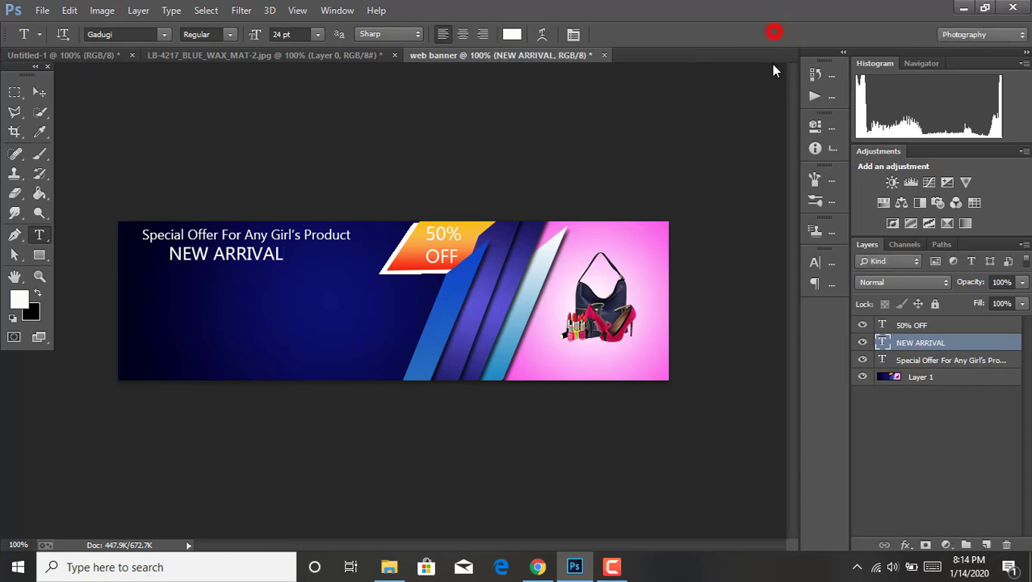
left_click(179, 289)
type("SALE")
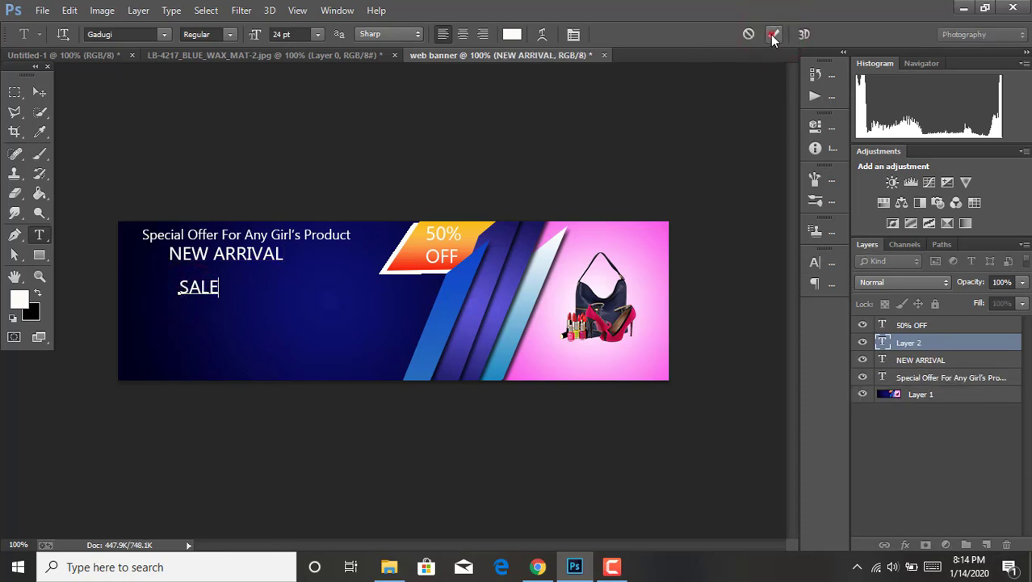
left_click(773, 34)
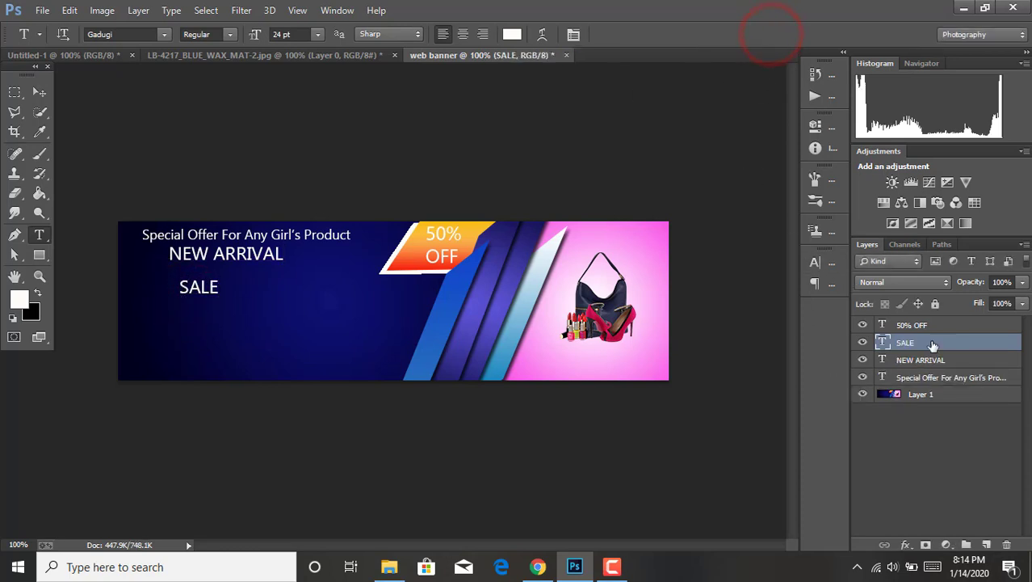
Enlarge SALE to about 287% and position it under NEW ARRIVAL.
key("ctrl+t")
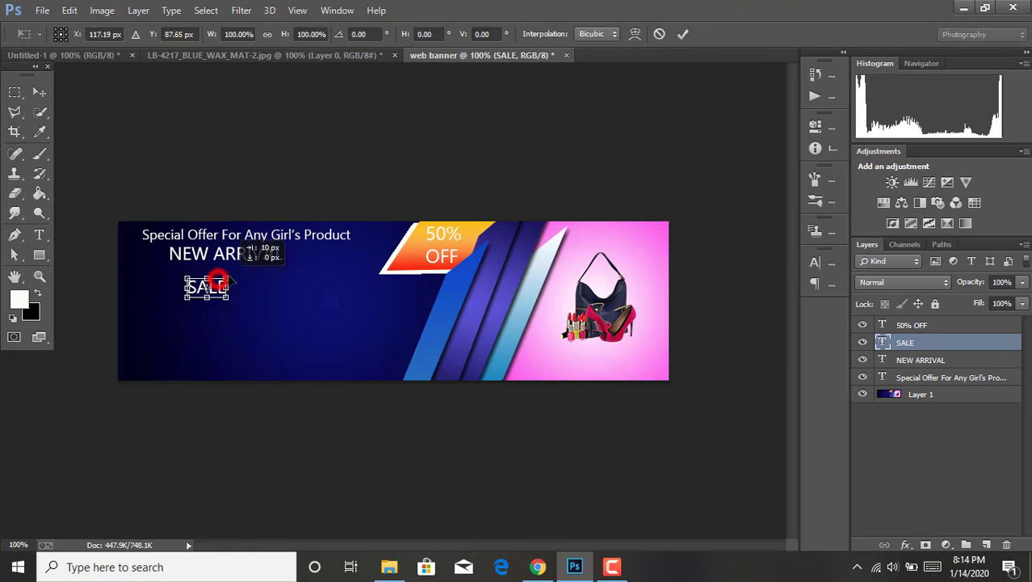
left_click_drag(221, 283, 262, 261)
left_click_drag(184, 298, 158, 321)
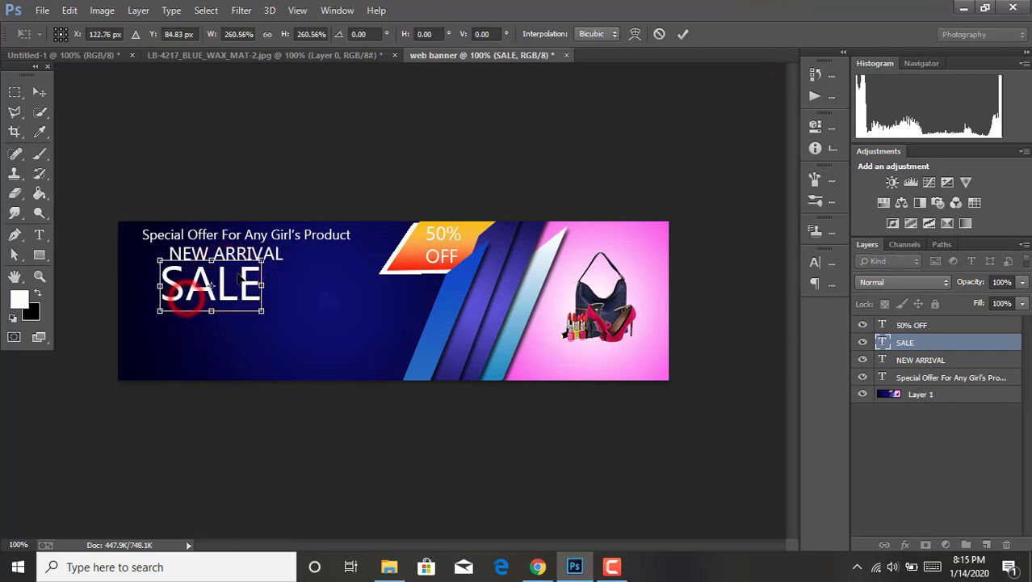
left_click_drag(238, 277, 243, 283)
left_click_drag(271, 327, 279, 320)
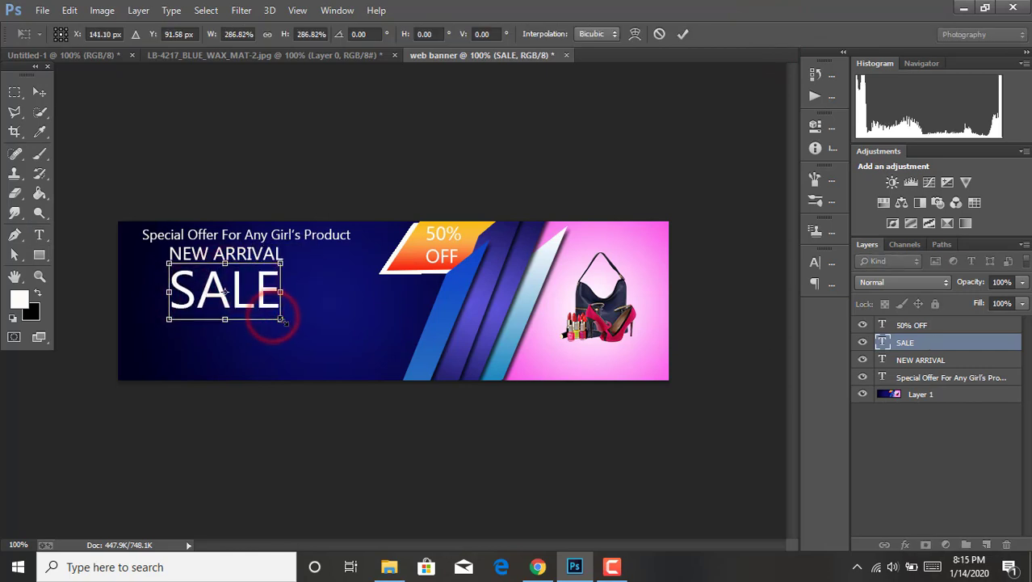
key("Left")
key("Left")
key("Left")
key("Down")
key("Down")
key("Down")
key("Left")
key("Left")
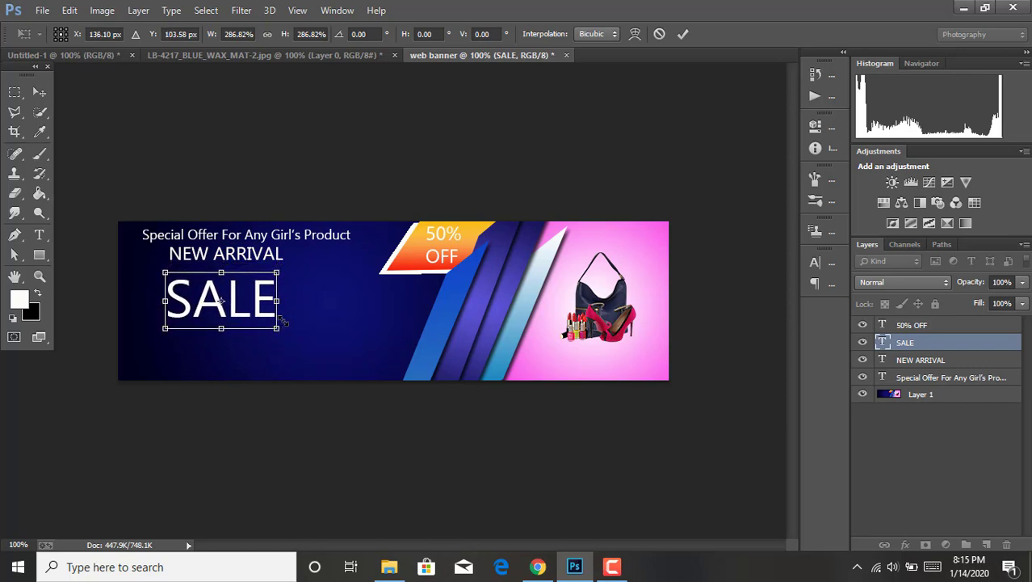
key("Up")
key("Up")
key("Up")
left_click(686, 34)
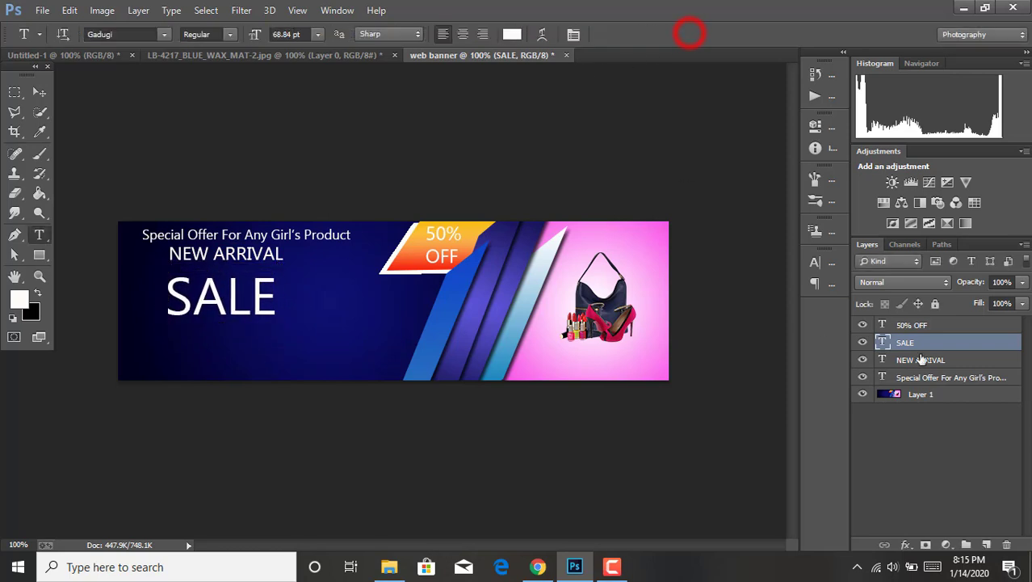
Enlarge the NEW ARRIVAL text slightly and nudge it up.
left_click(921, 360)
key("ctrl+t")
left_click_drag(282, 264, 291, 268)
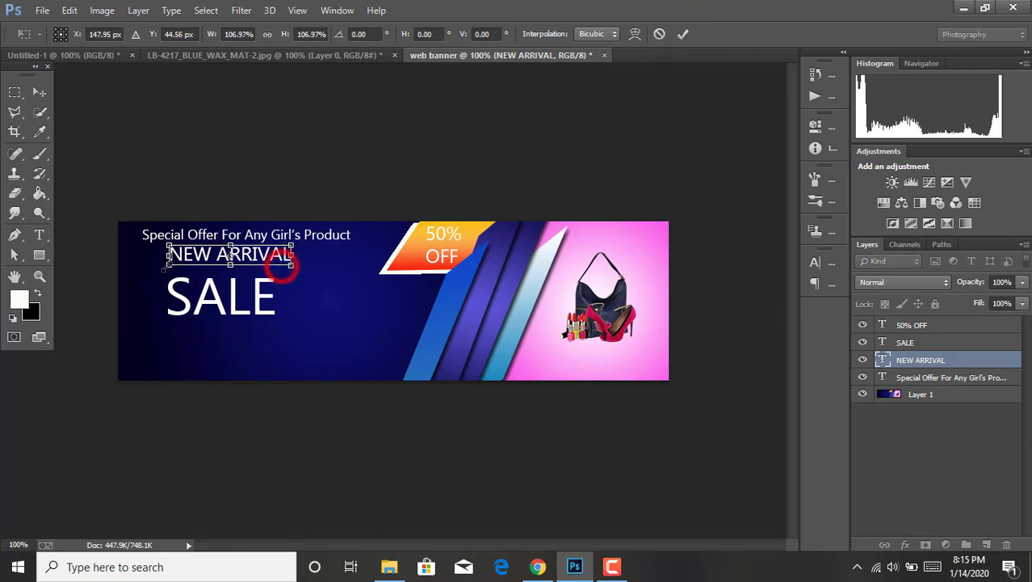
left_click_drag(164, 266, 160, 269)
key("Up")
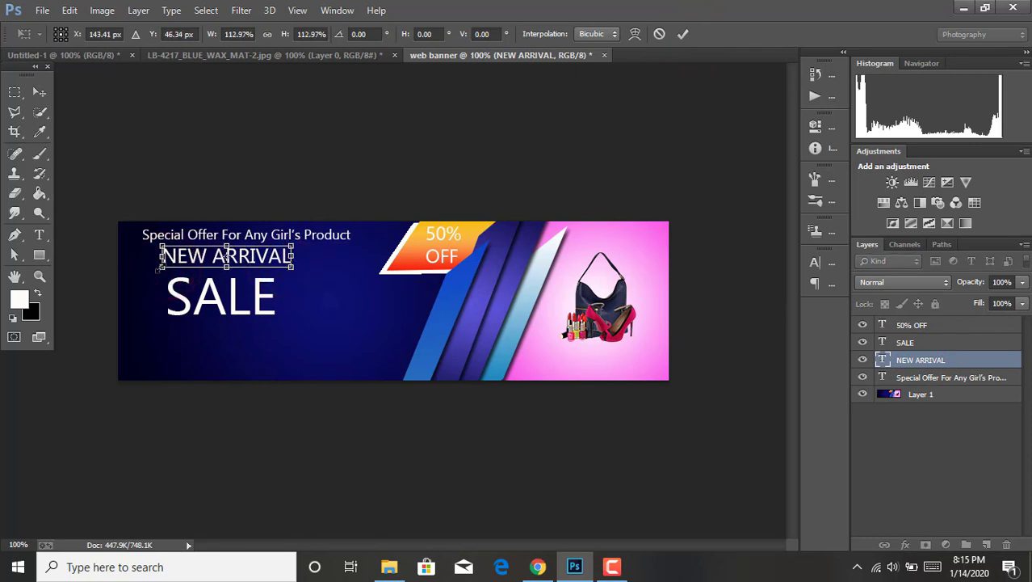
key("Up")
left_click(683, 34)
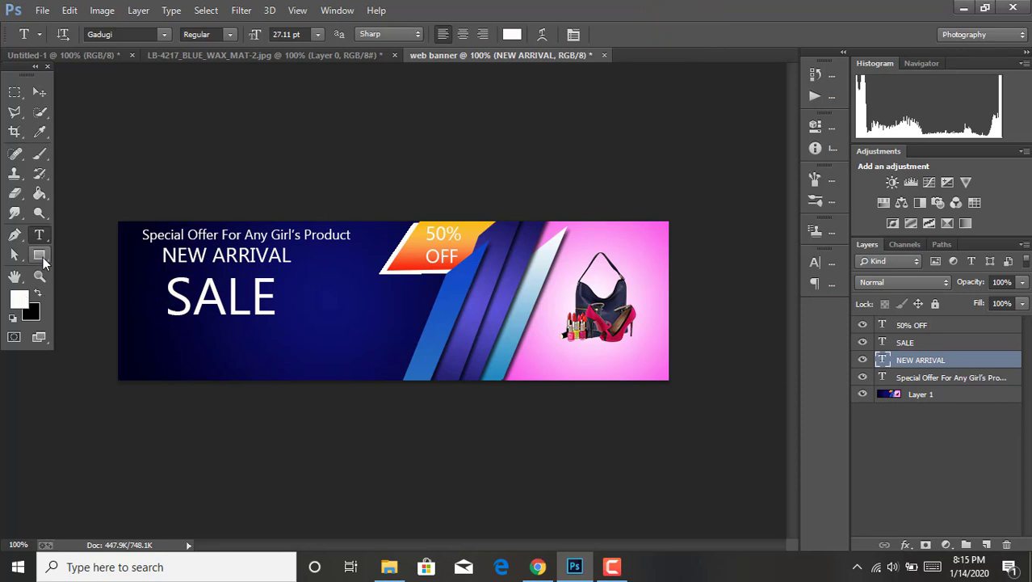
Draw a wide white ellipse below the SALE heading.
left_click(43, 257)
left_click(91, 280)
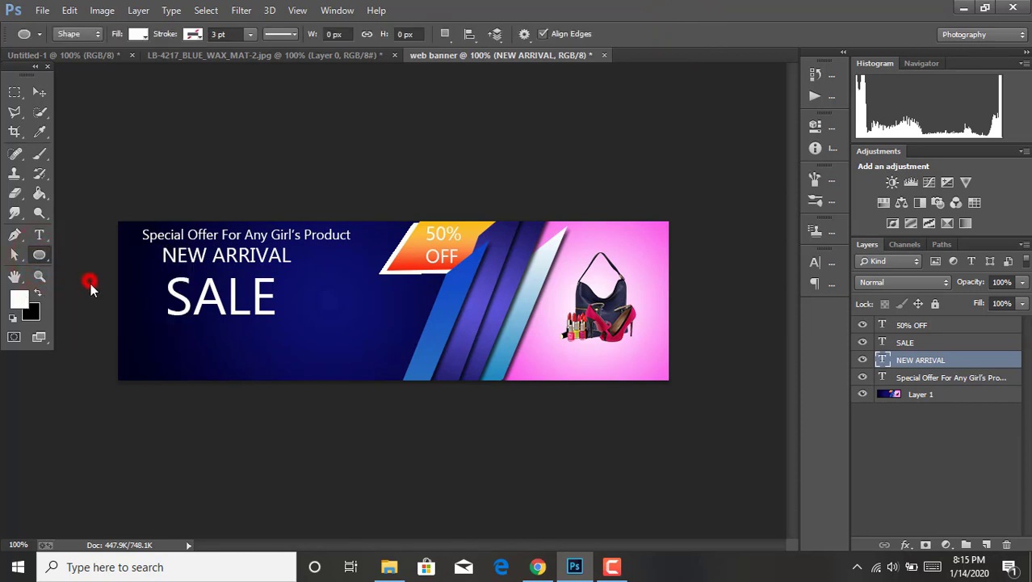
mouse_move(149, 325)
left_mouse_down()
mouse_move(334, 362)
mouse_move(354, 356)
left_mouse_up()
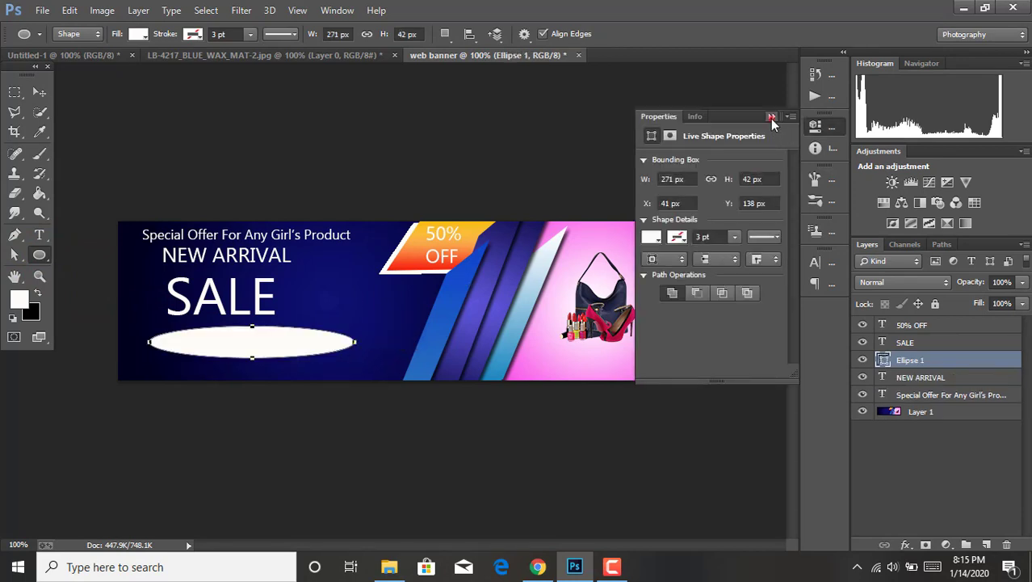
left_click(771, 117)
Pull the ellipse's anchor points inward into a flat pill about 180 × 33 px.
left_click(15, 255)
left_click(345, 327)
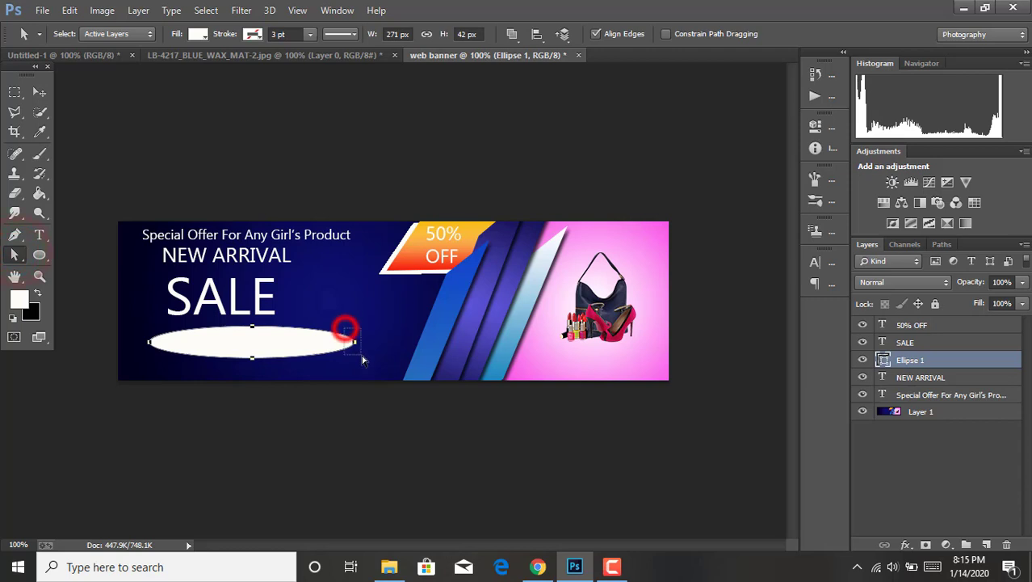
left_click_drag(354, 342, 319, 343)
left_click(483, 213)
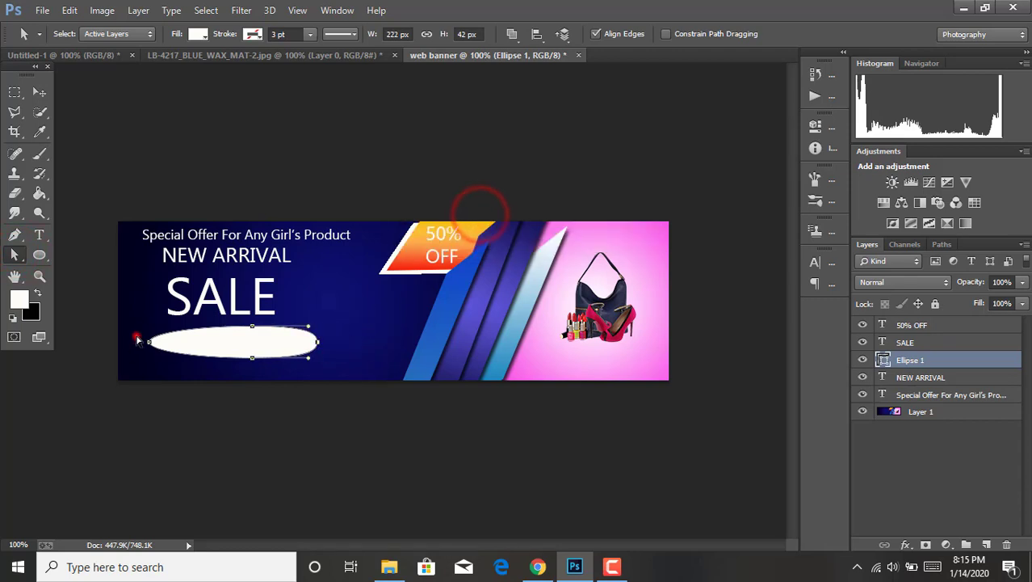
left_click_drag(148, 341, 181, 344)
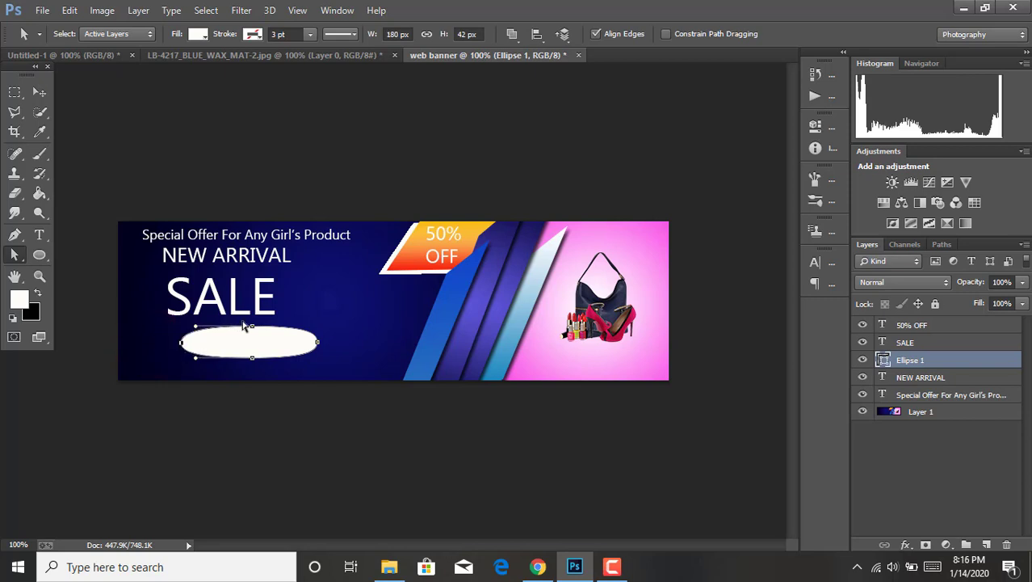
left_click_drag(252, 327, 252, 333)
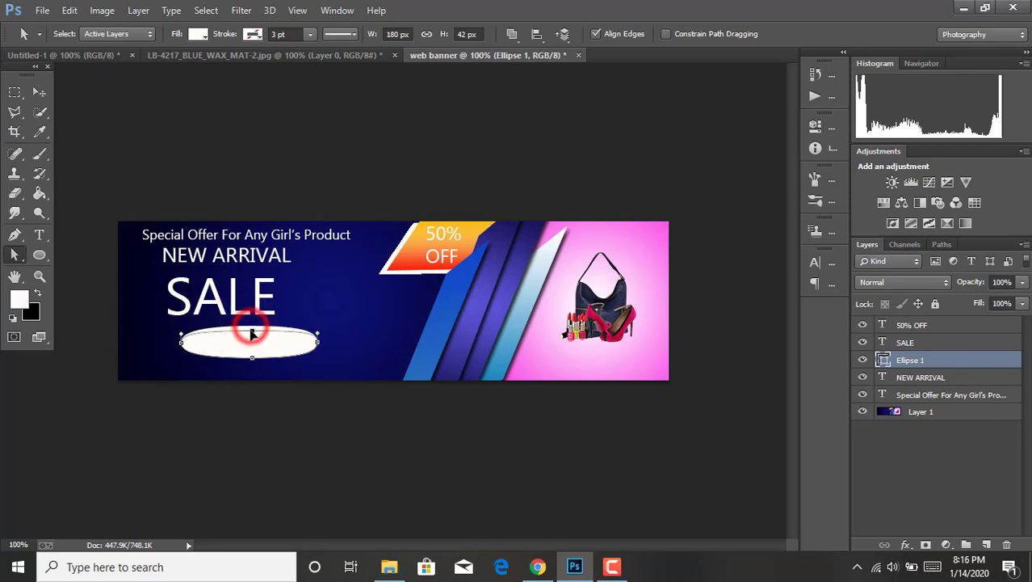
mouse_move(255, 355)
left_mouse_down()
mouse_move(241, 358)
mouse_move(251, 368)
mouse_move(187, 361)
left_mouse_up()
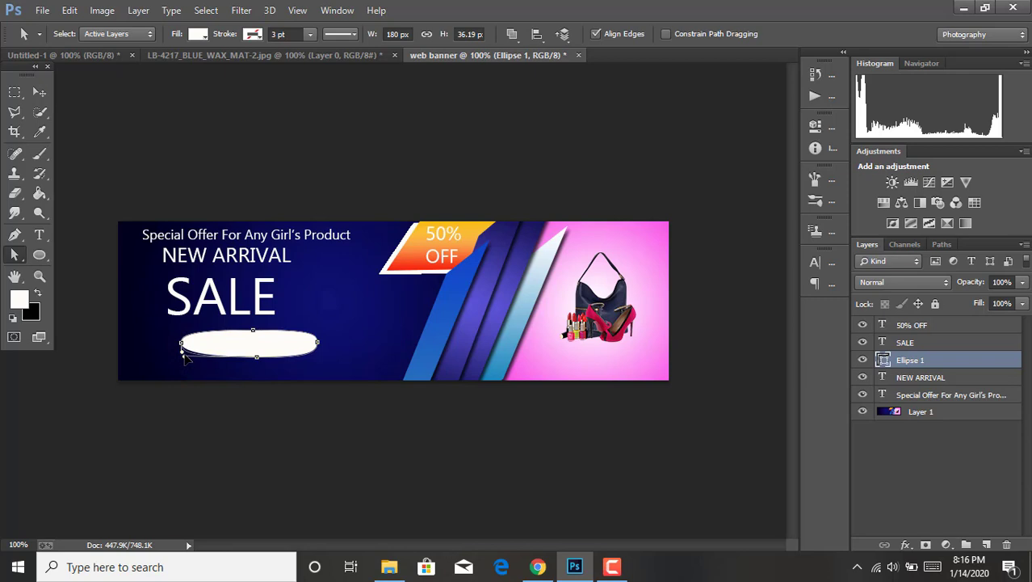
left_click_drag(246, 368, 252, 358)
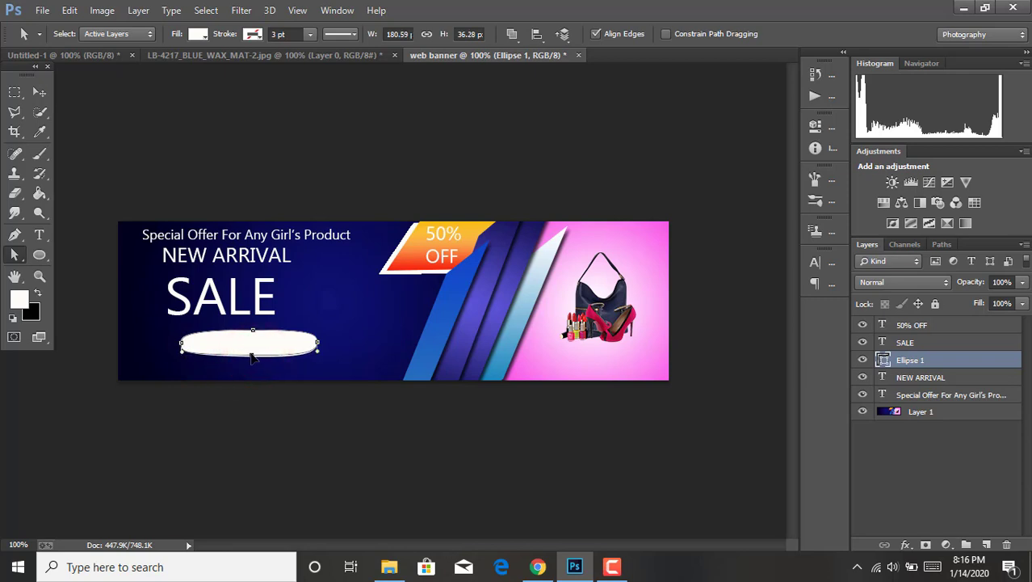
left_click_drag(252, 358, 252, 353)
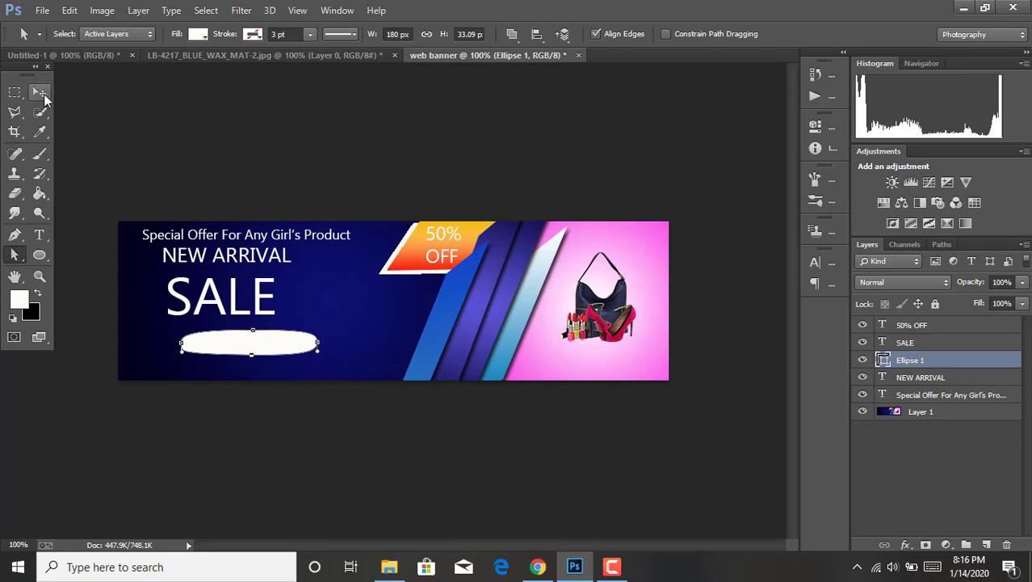
left_click(39, 92)
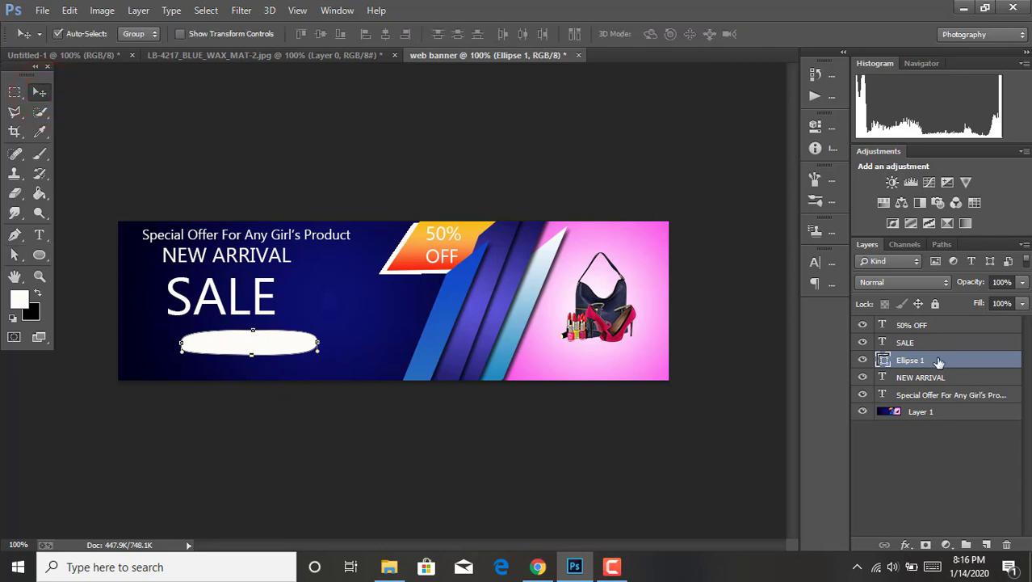
Add a Gradient Overlay layer effect to Ellipse 1.
right_click(973, 363)
key("Escape")
left_click(904, 546)
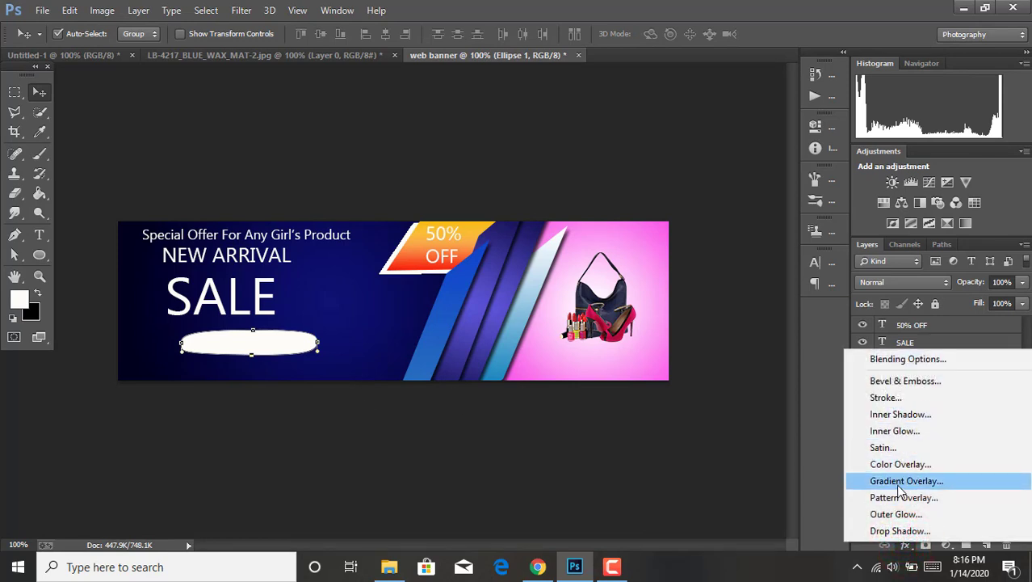
left_click(897, 482)
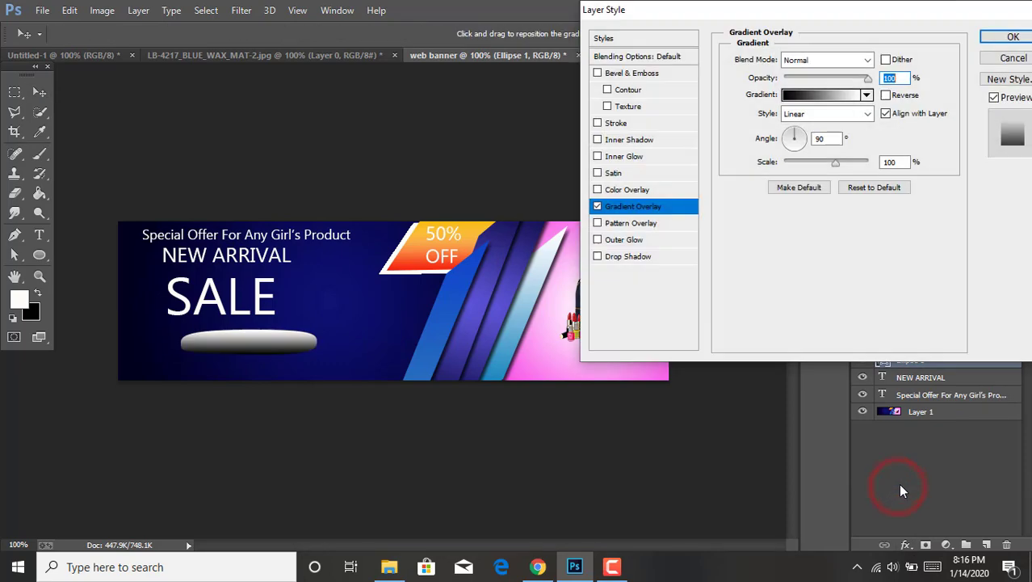
Set the gradient from the banner's red to the 50% OFF badge's orange-yellow.
left_click(795, 95)
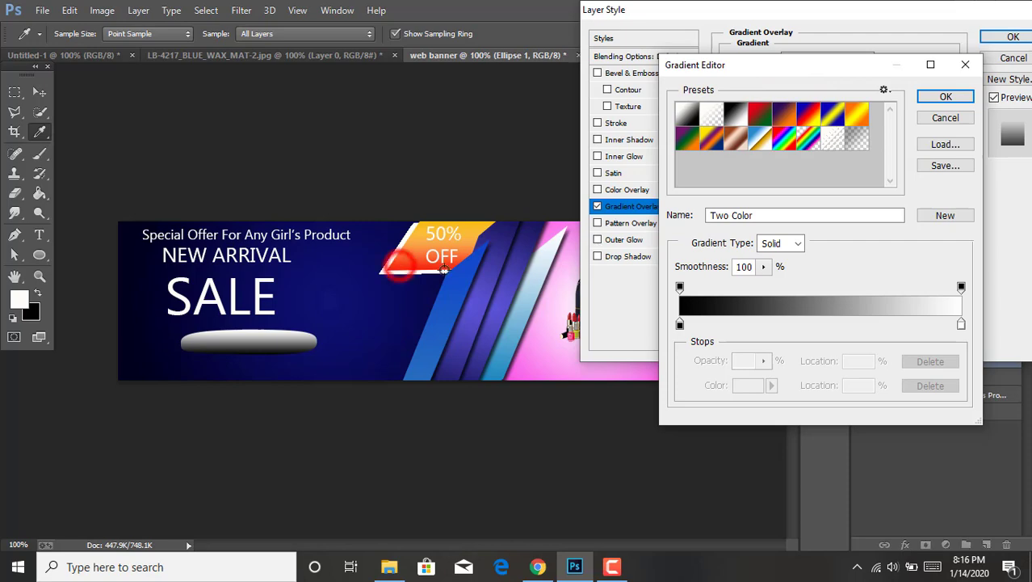
left_click(679, 324)
left_click(745, 388)
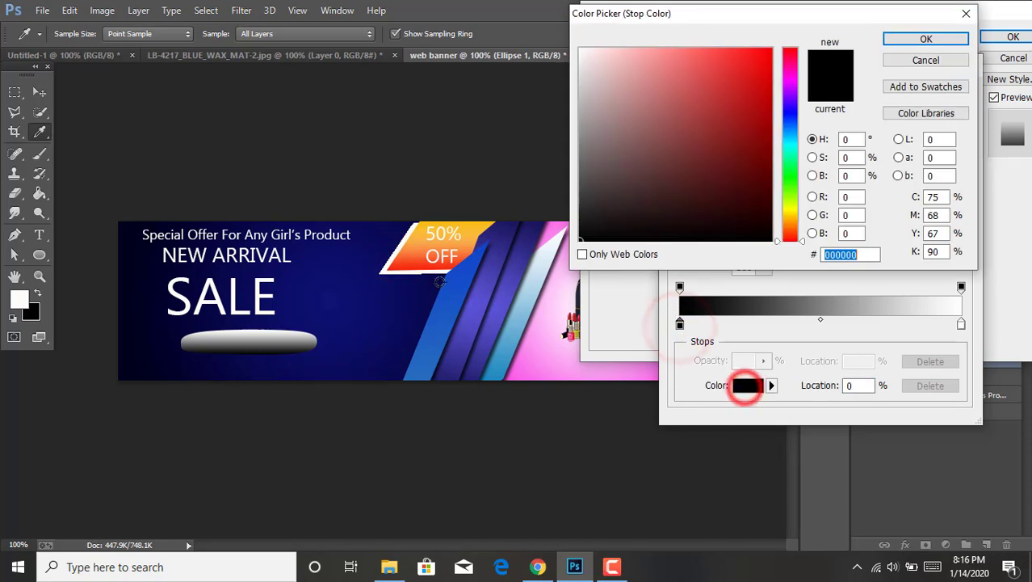
left_click(396, 268)
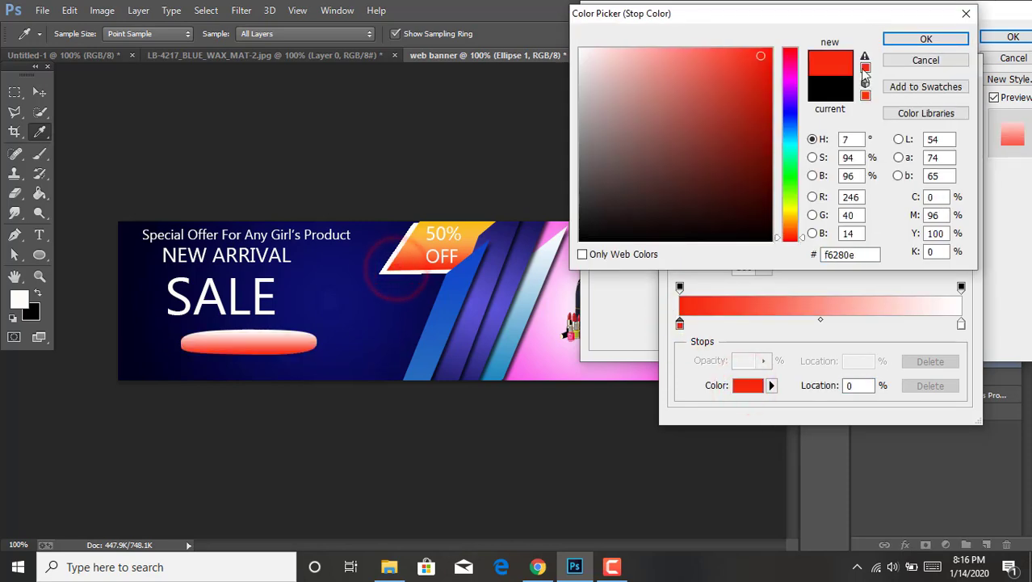
left_click(909, 42)
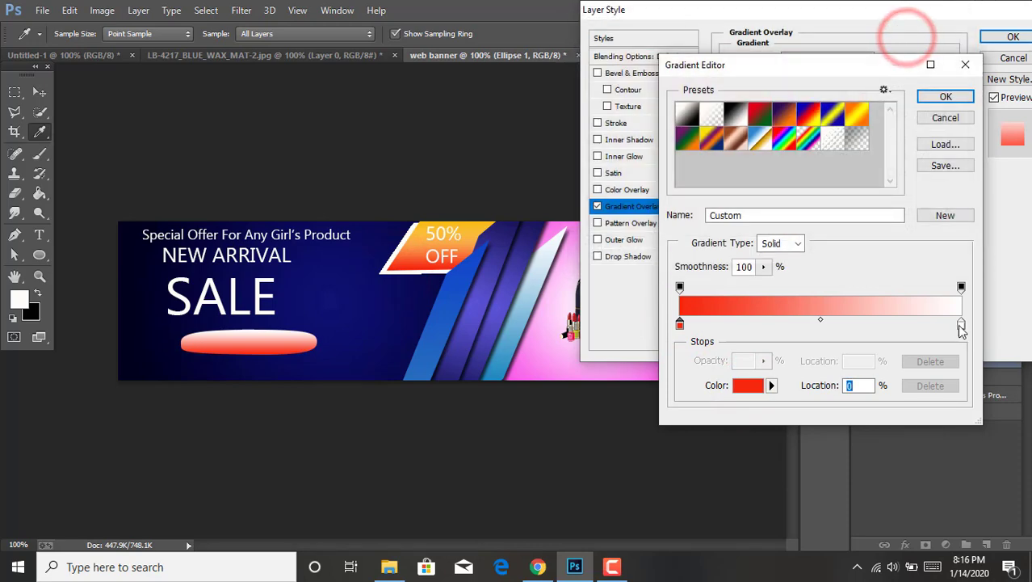
left_click(961, 324)
left_click(473, 226)
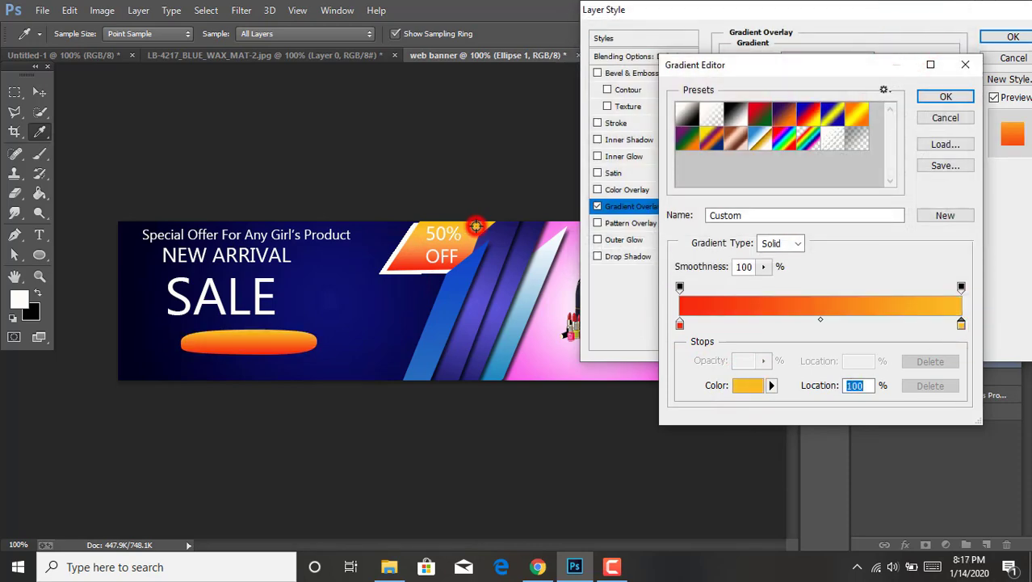
left_click(941, 98)
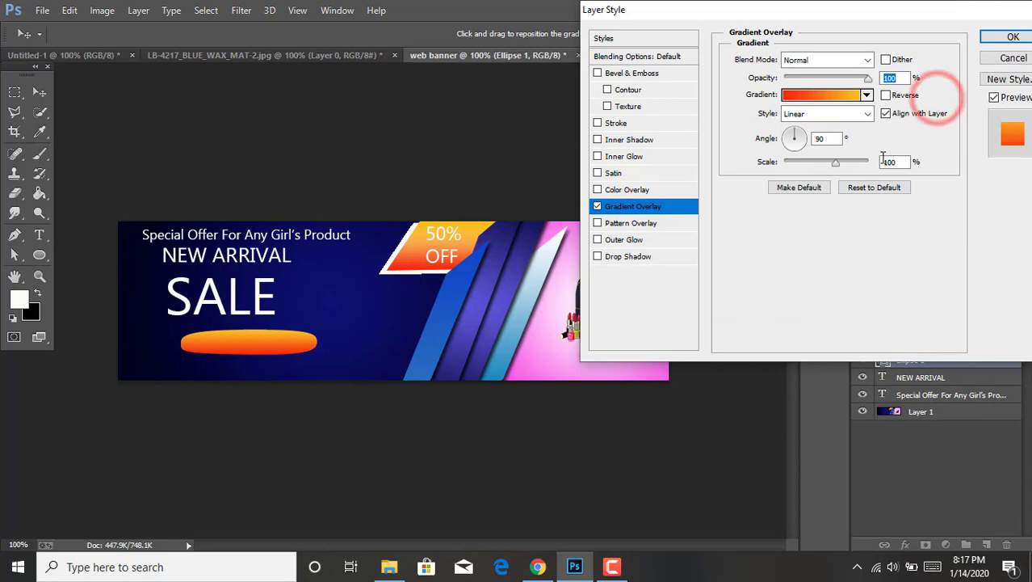
left_click(1002, 39)
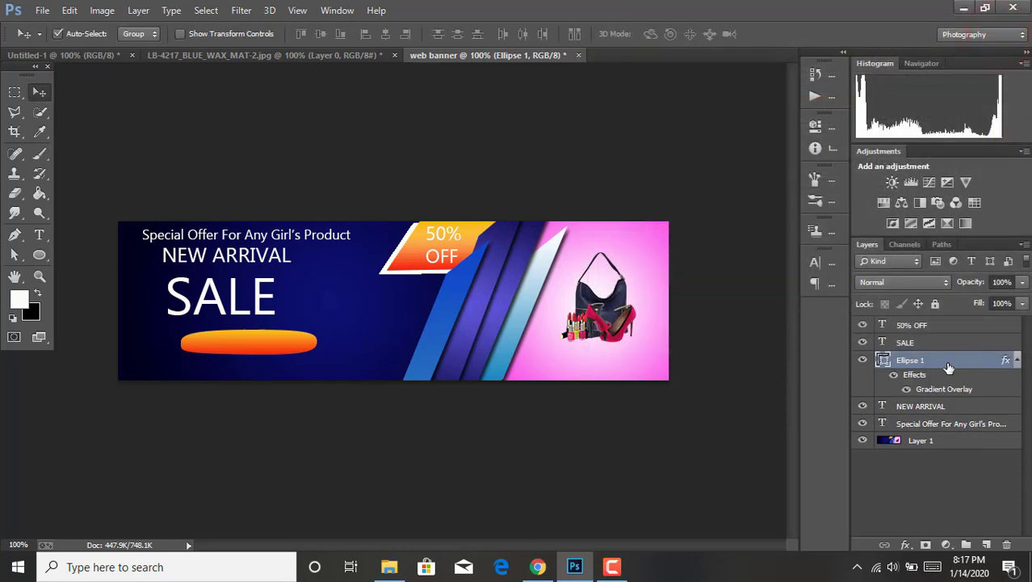
Rasterize Ellipse 1 and type ORDER NOW on the pill.
right_click(949, 368)
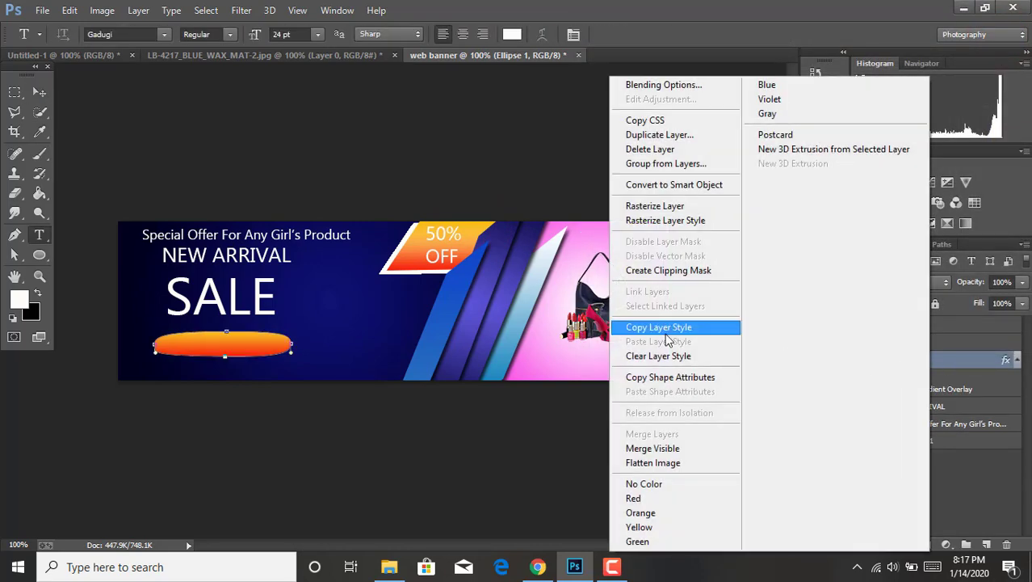
left_click(669, 207)
left_click(171, 346)
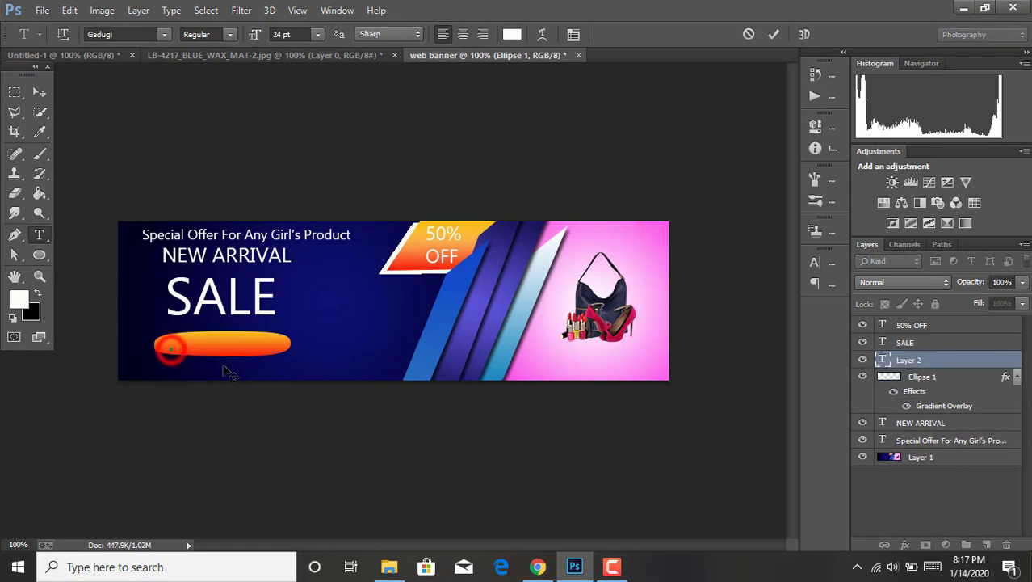
type("ORDER NOW")
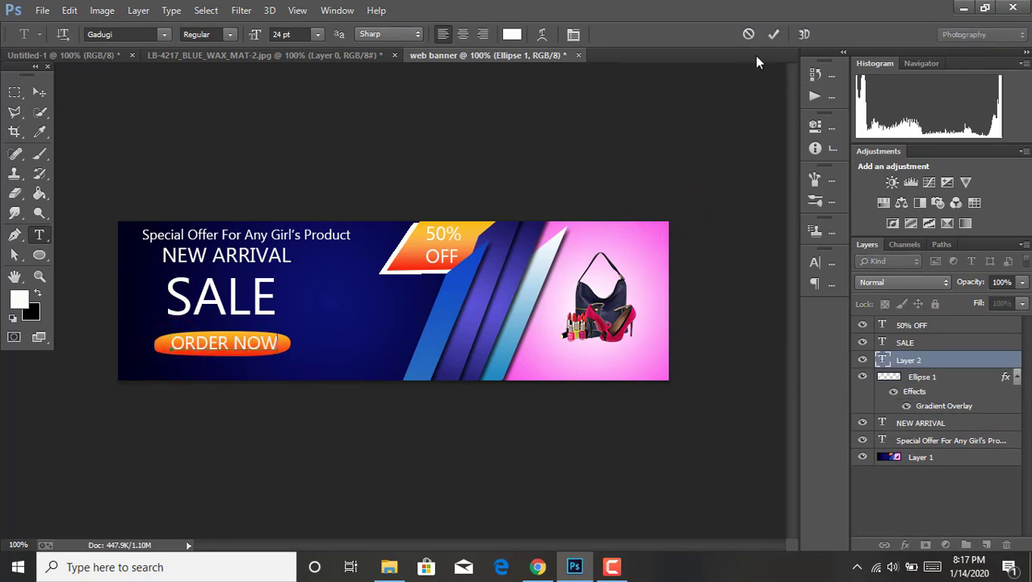
left_click(773, 36)
Shrink ORDER NOW to about 85% so it fits the pill.
key("ctrl+t")
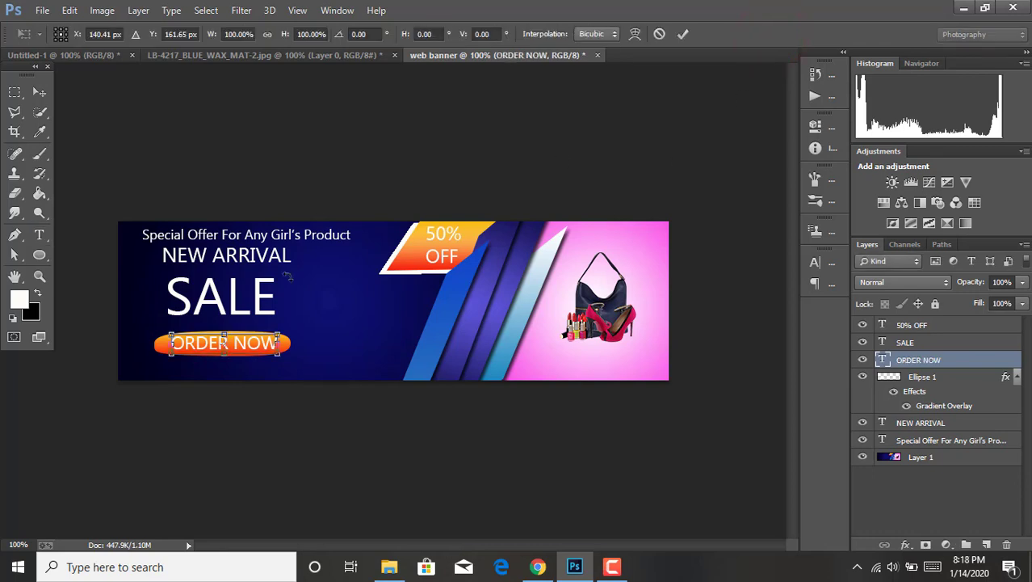
left_click_drag(277, 333, 246, 341)
left_click_drag(170, 332, 176, 338)
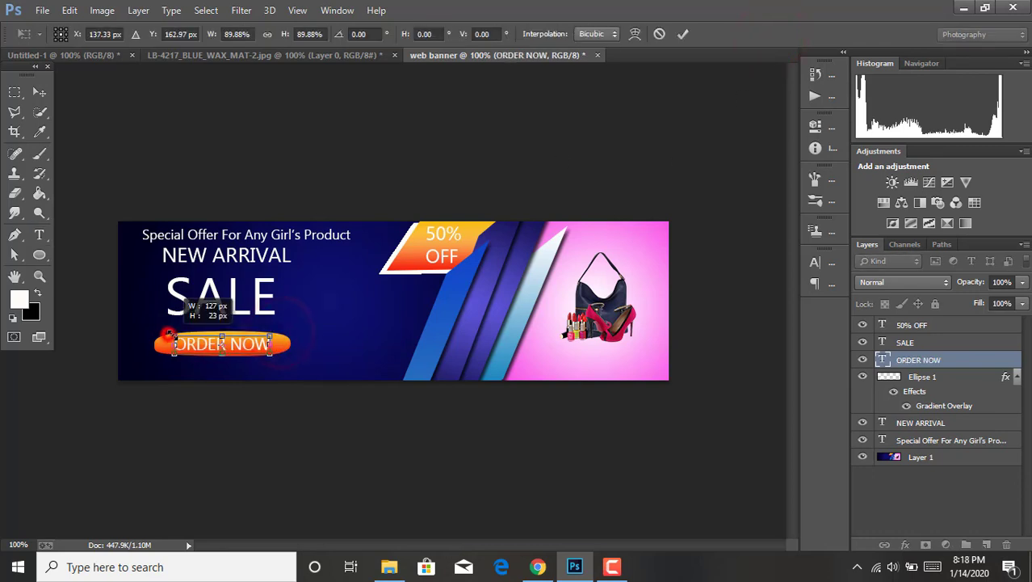
key("Up")
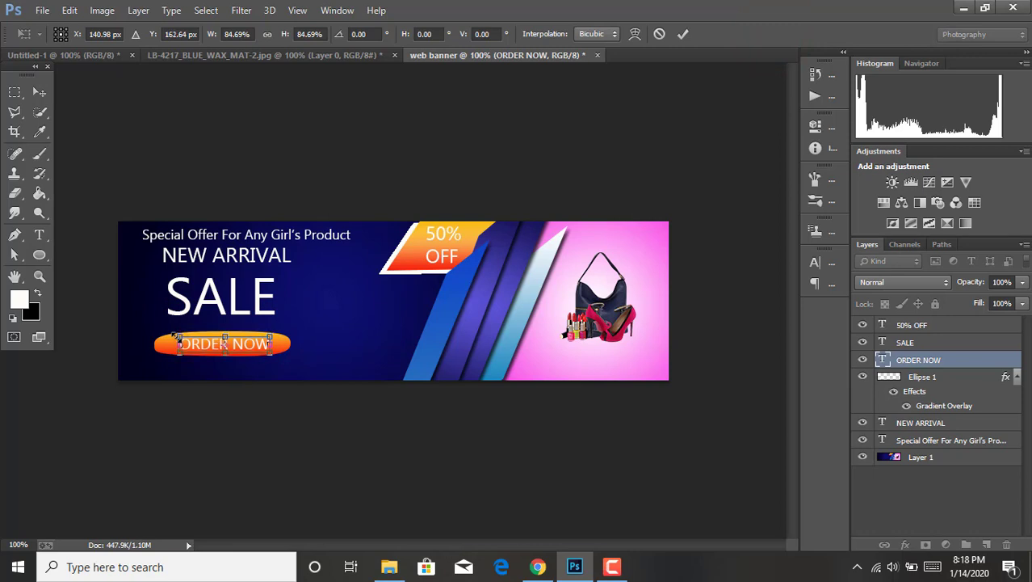
left_click(681, 37)
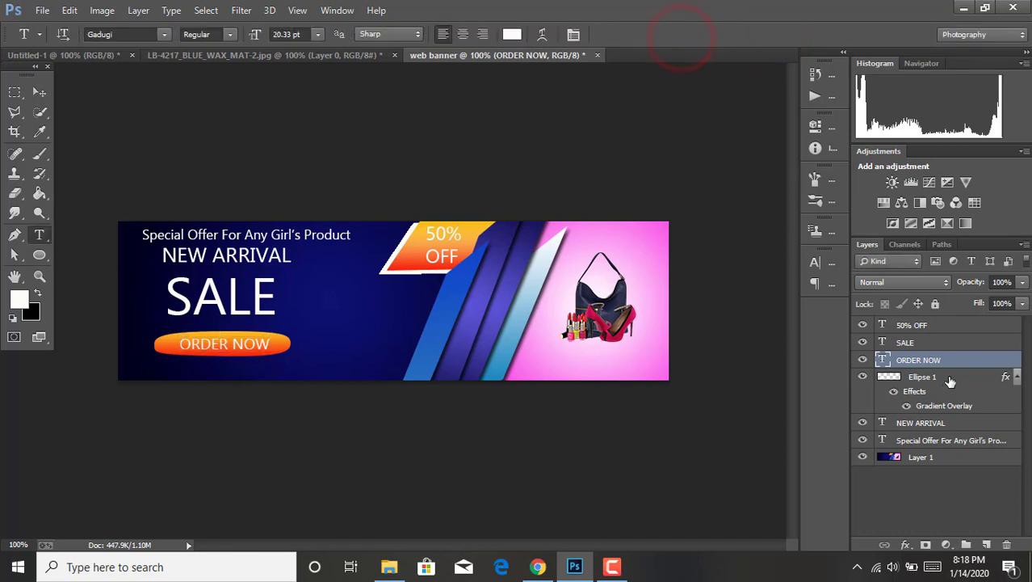
left_click(159, 371)
type("www.shoppingbazar.com")
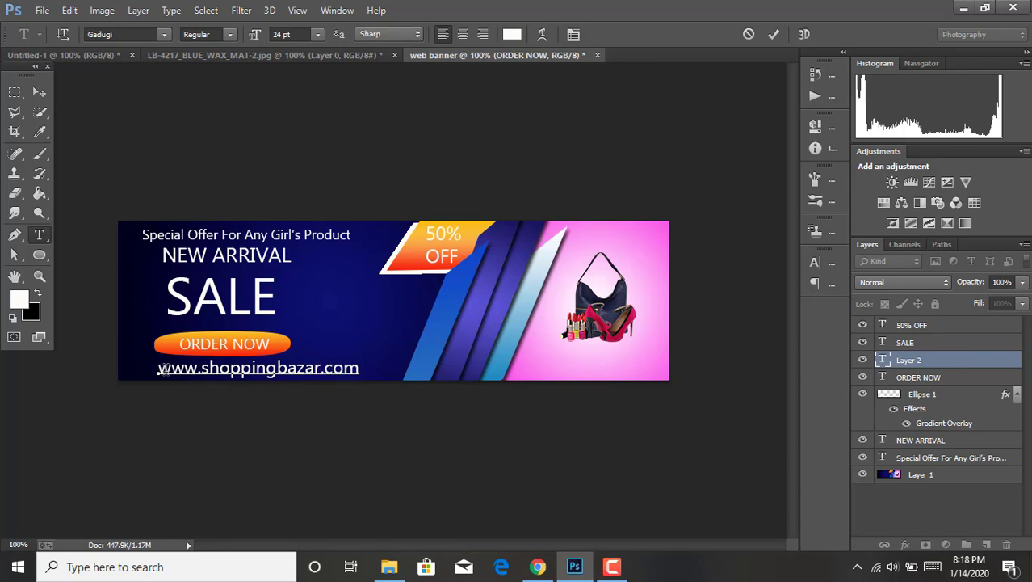
left_click(773, 35)
key("ctrl+t")
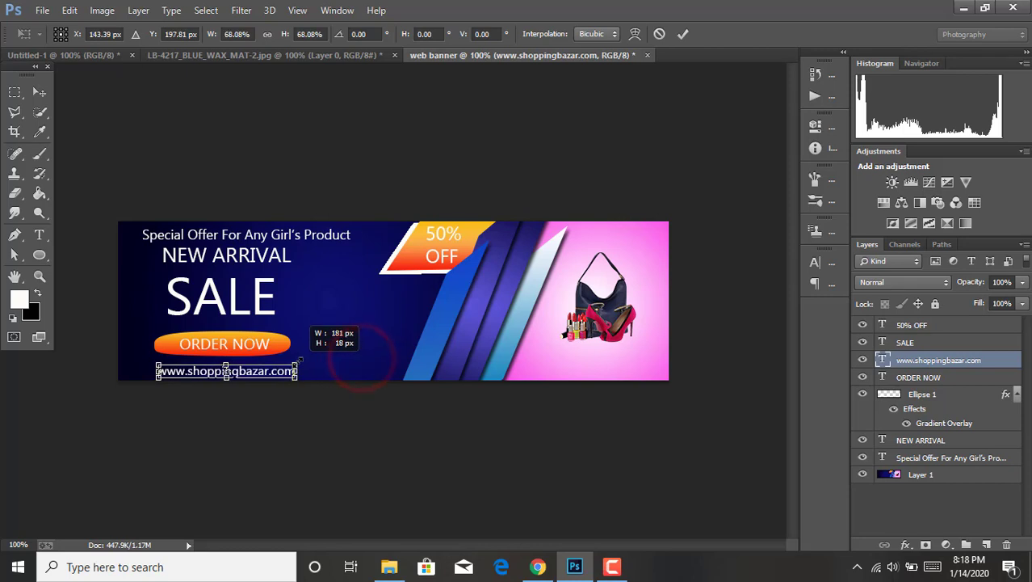
left_click_drag(317, 358, 295, 359)
key("Up")
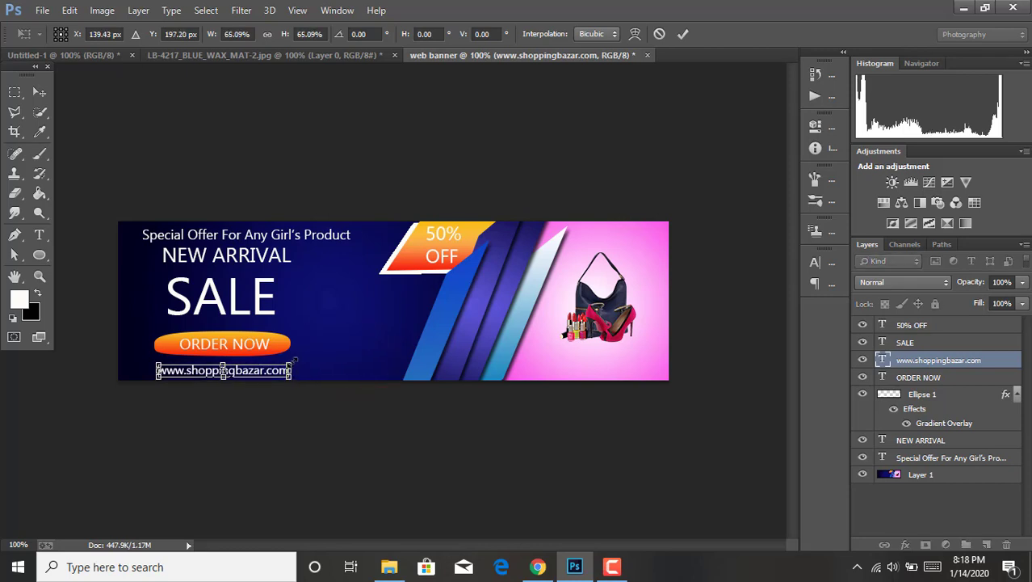
key("Left")
key("Up")
left_click(683, 34)
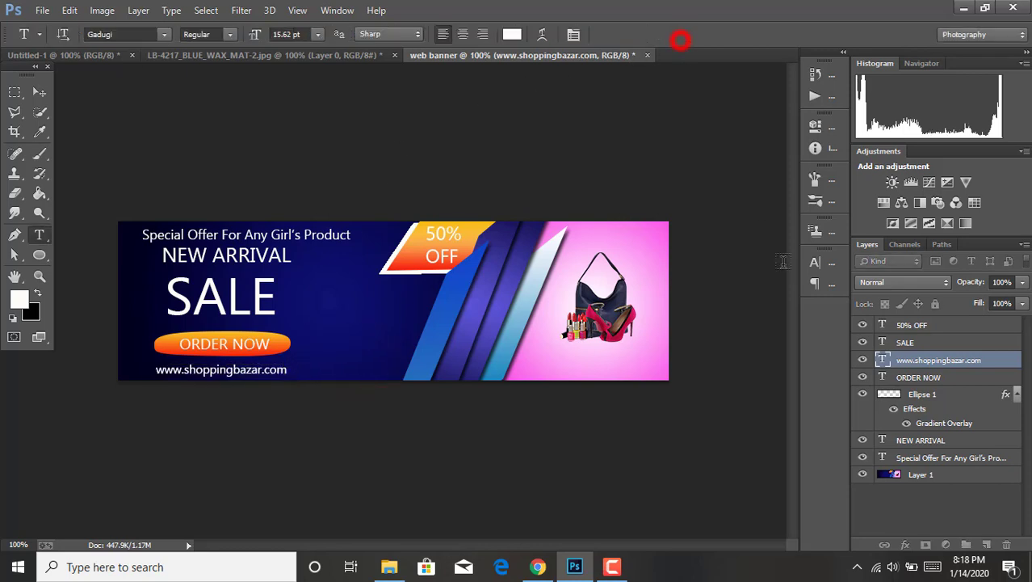
Move the ORDER NOW text and Ellipse 1 pill down together by one pixel.
left_click(961, 383)
left_click(947, 394, "shift")
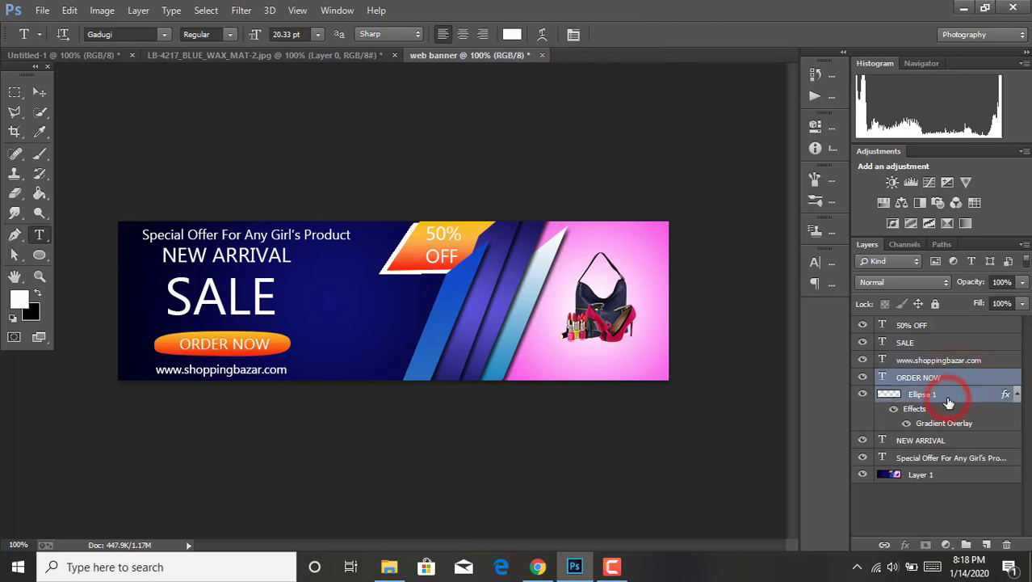
key("ctrl+t")
key("Down")
key("Down")
key("Down")
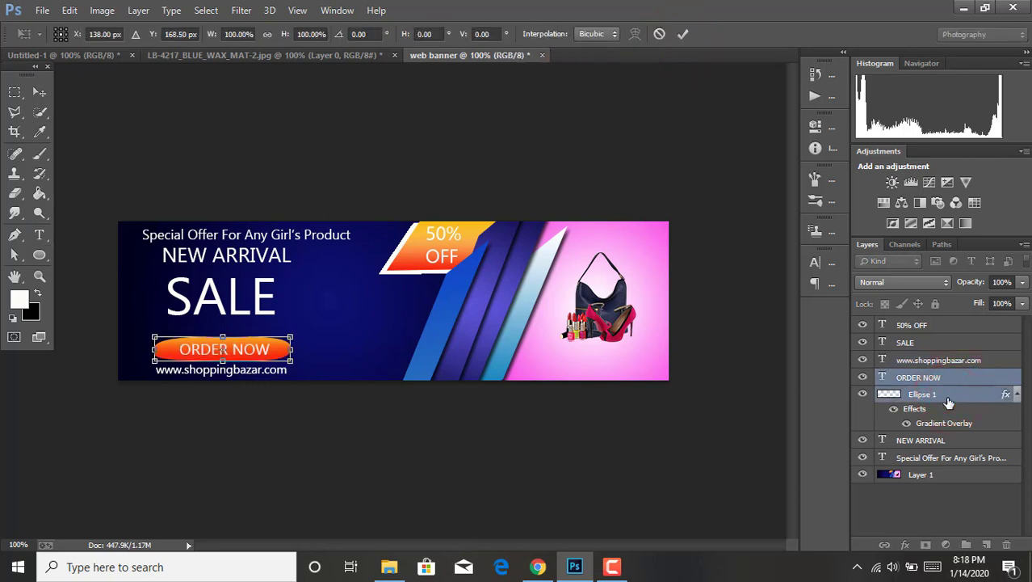
key("Down")
key("Up")
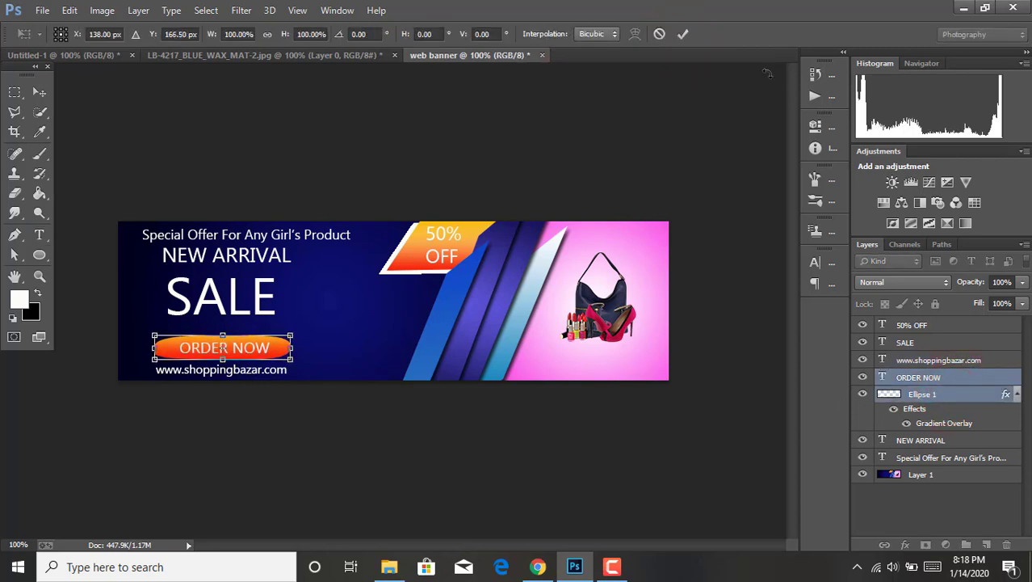
left_click(683, 33)
Nudge the SALE text two pixels lower.
left_click(959, 344)
key("ctrl+t")
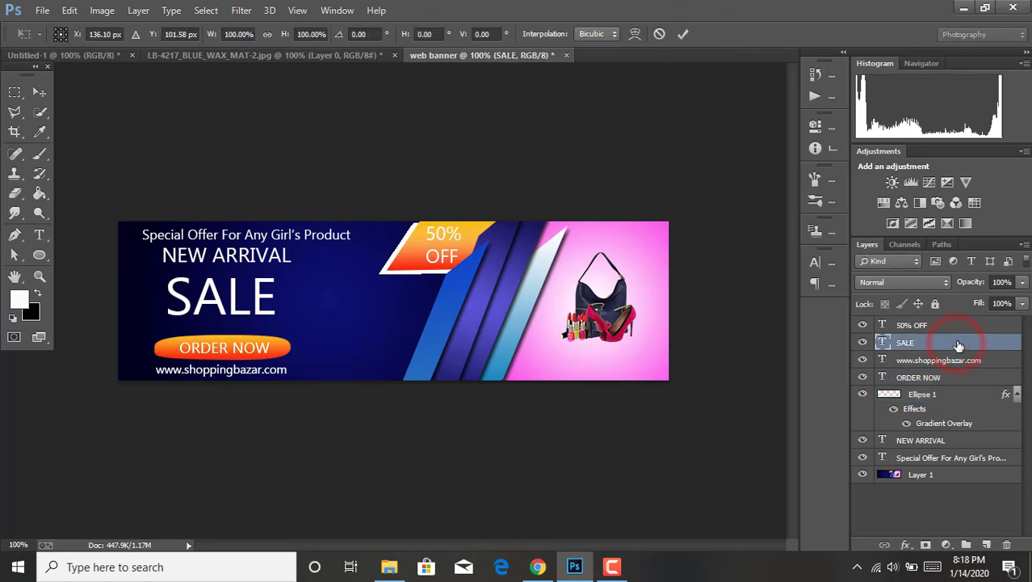
key("Down")
key("Down")
key("Down")
key("Down")
key("Down")
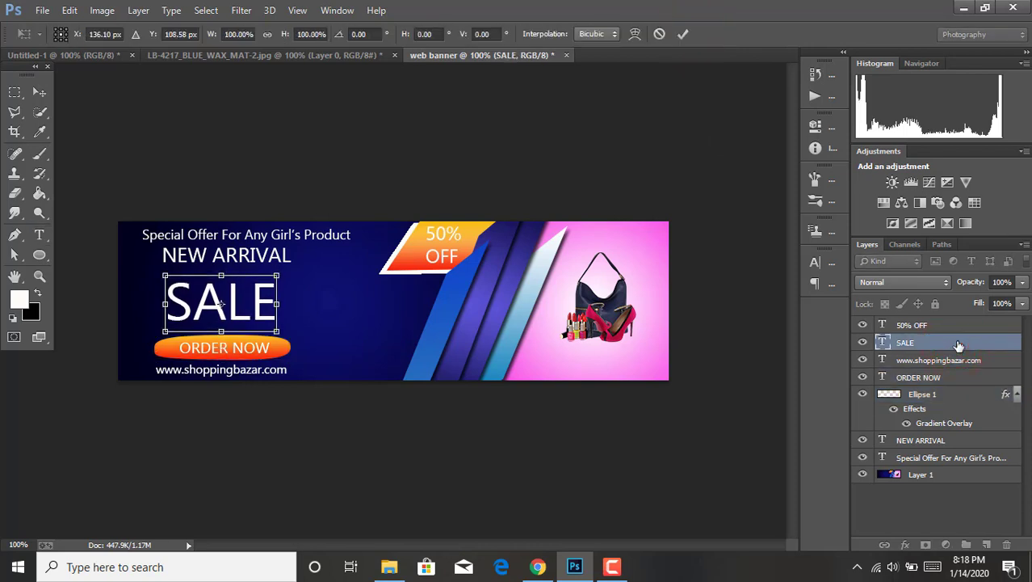
key("Down")
left_click(683, 34)
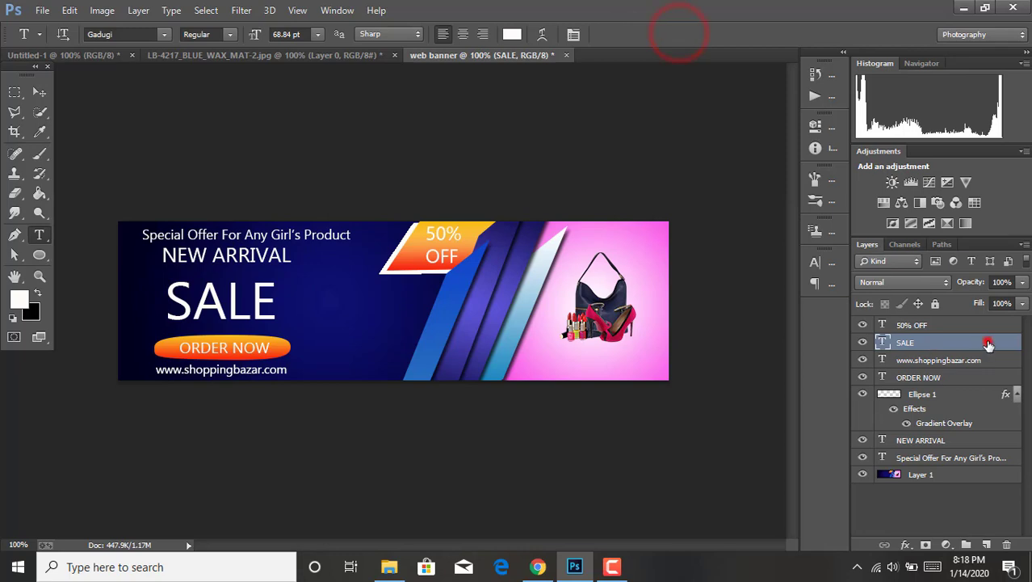
Add drop shadows to the SALE text and the Ellipse 1 pill.
double_click(989, 344)
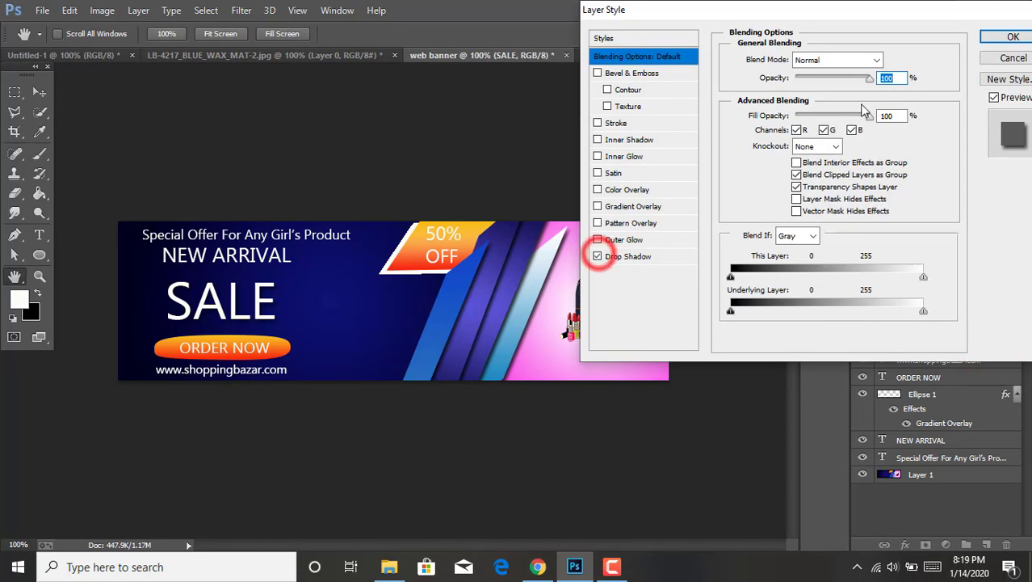
left_click(1013, 36)
left_click(965, 426)
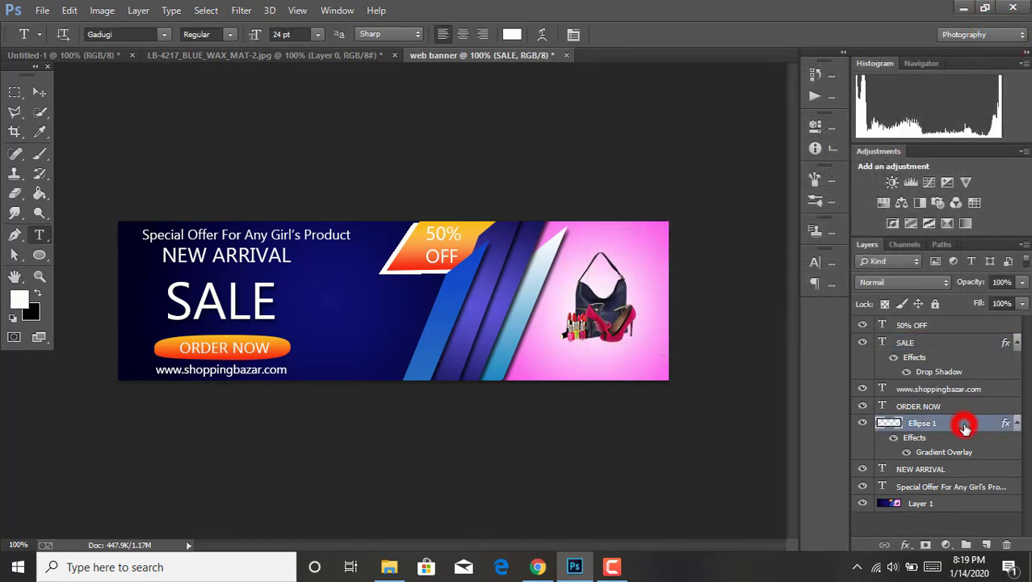
double_click(966, 425)
left_click(598, 256)
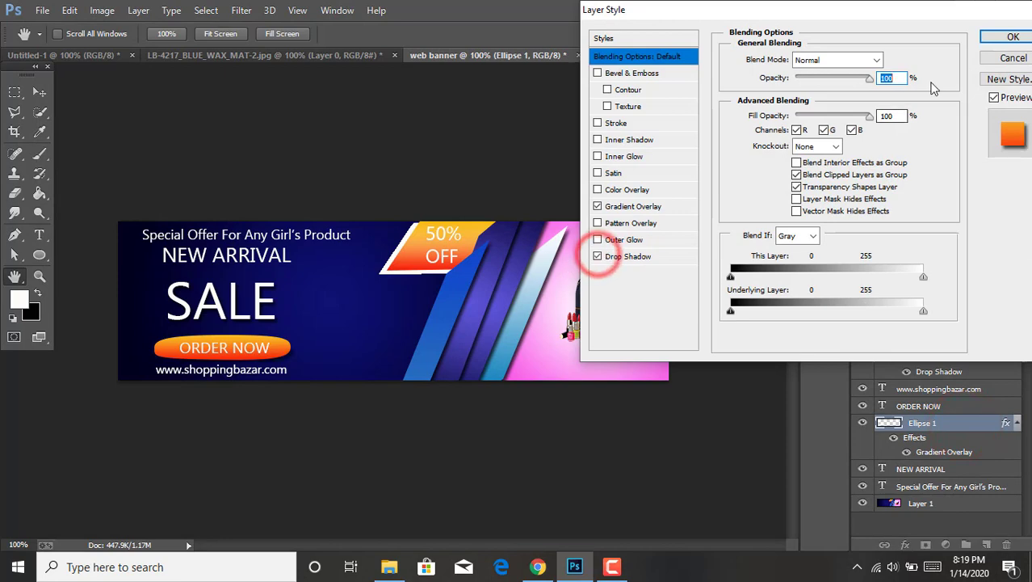
left_click(1001, 36)
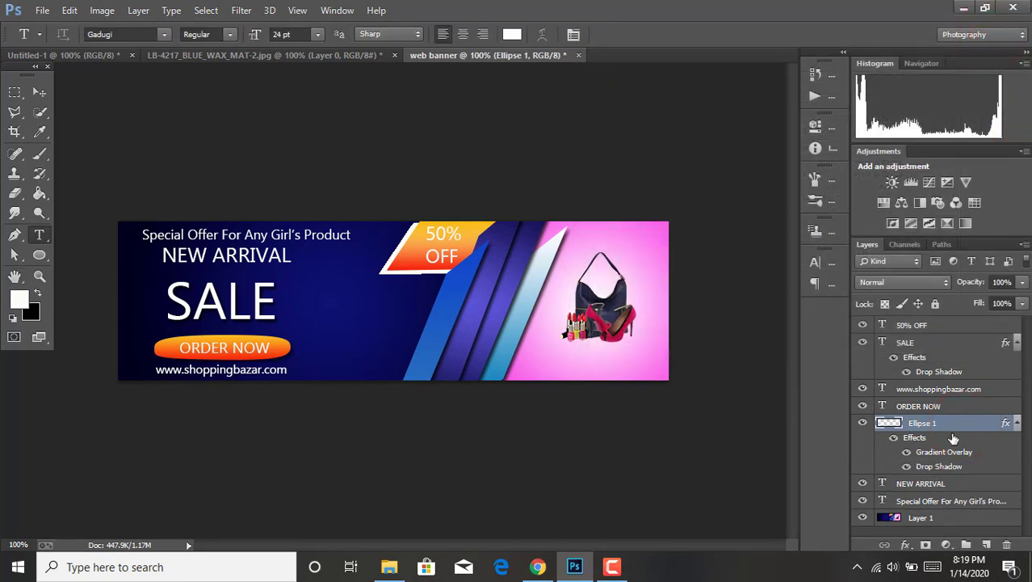
Flatten the image and unlock the background as Layer 0.
right_click(933, 519)
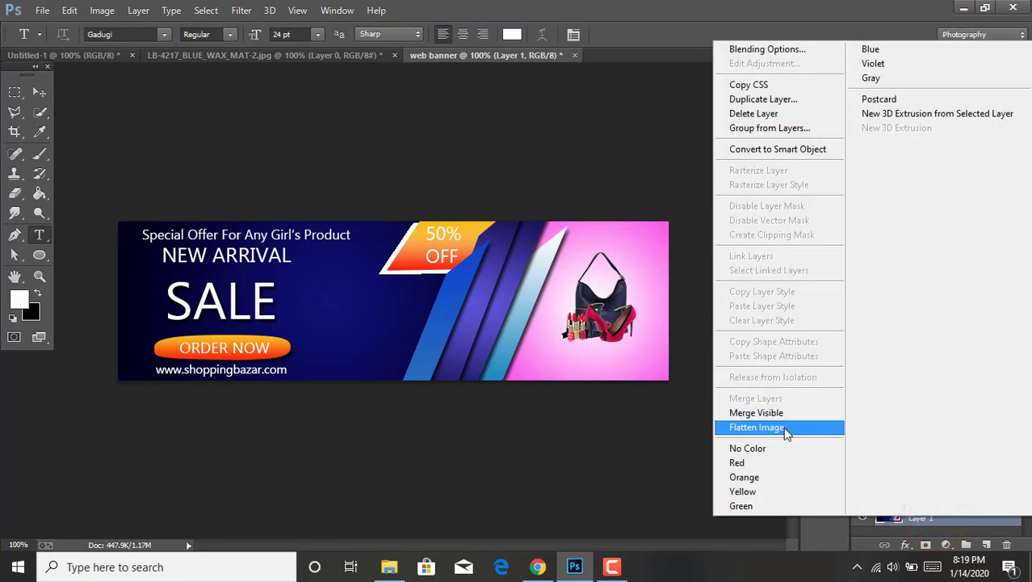
left_click(784, 429)
left_click(1006, 325)
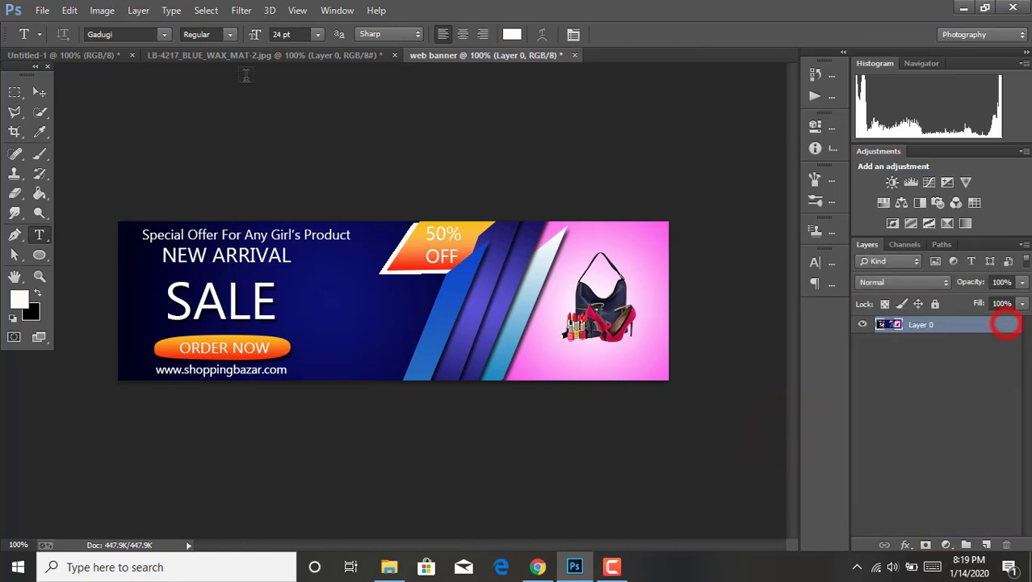
Set up Save for Web with the GIF 128 Dithered preset and GIF format.
left_click(43, 9)
left_click(74, 146)
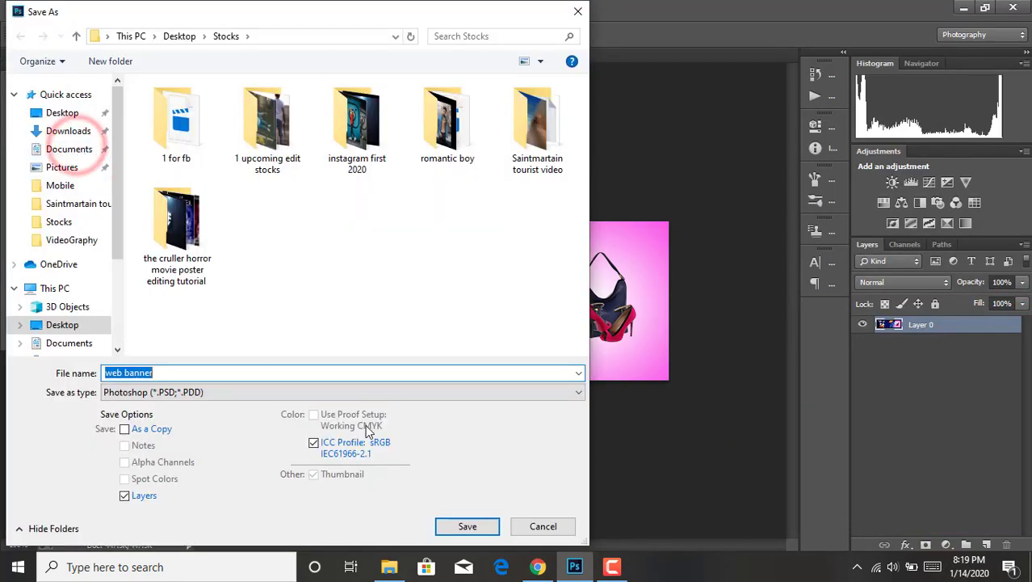
left_click(543, 526)
left_click(42, 10)
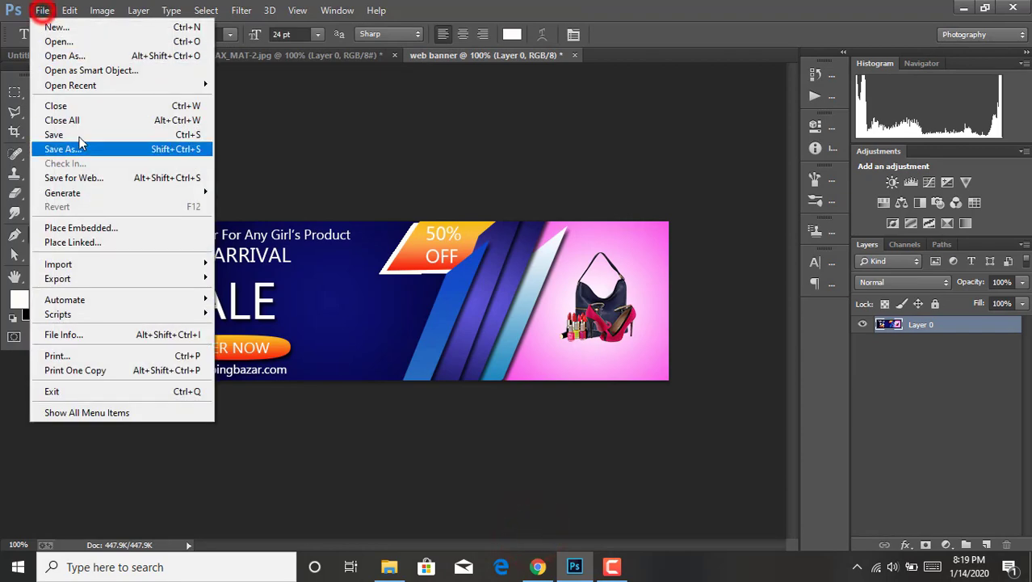
left_click(91, 179)
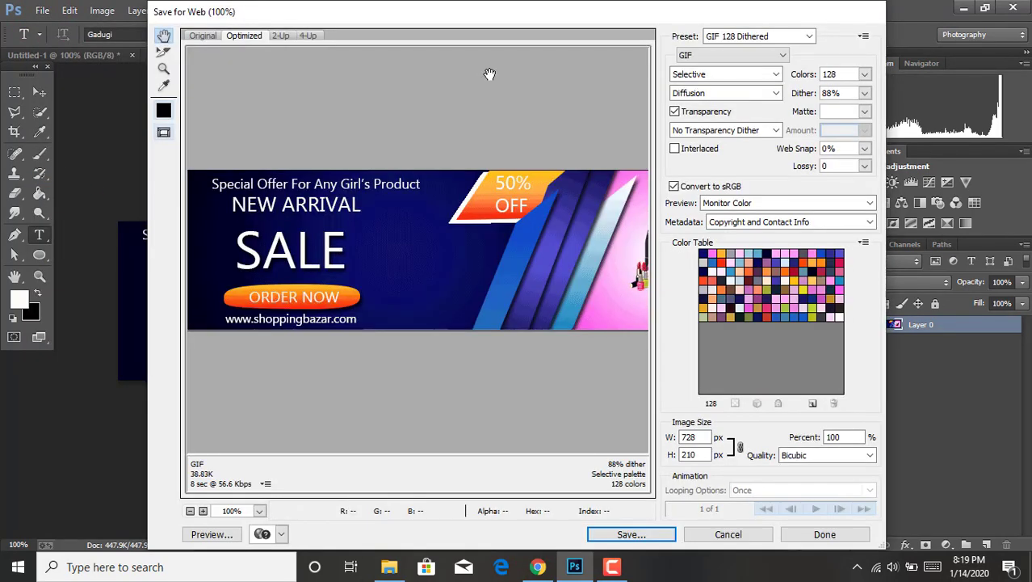
left_click(809, 35)
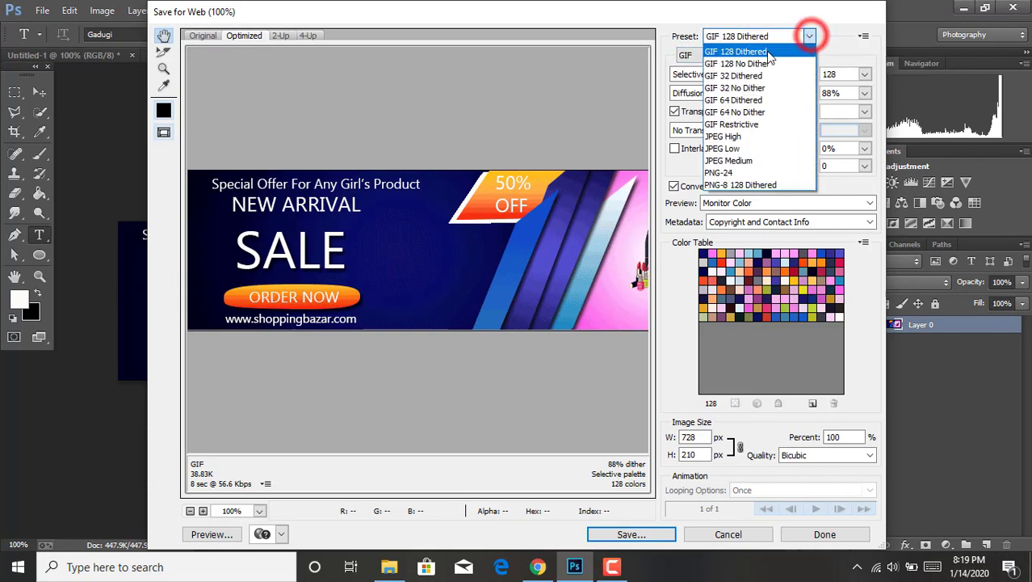
left_click(765, 52)
left_click(726, 55)
left_click(719, 64)
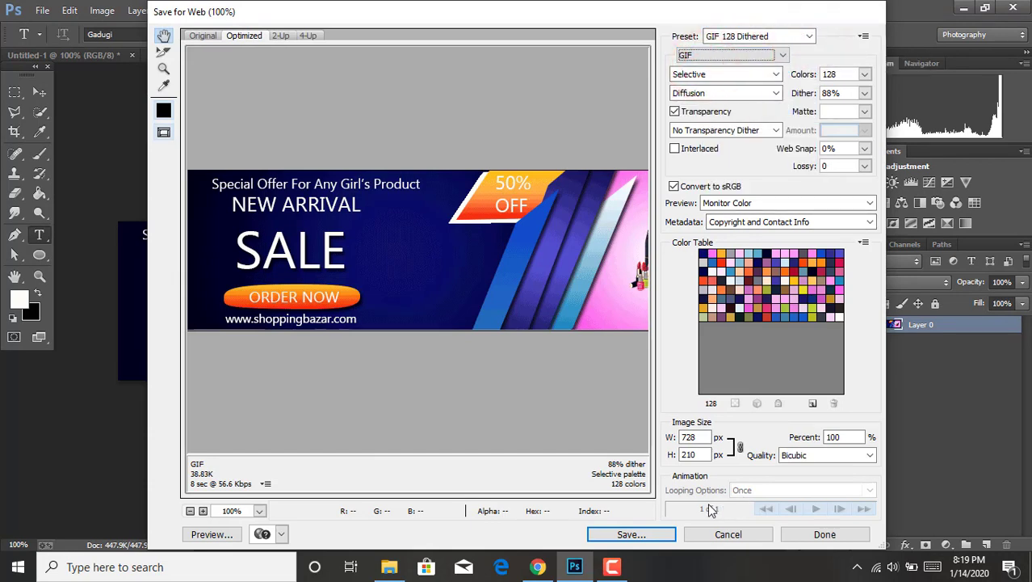
Save the optimized banner as web-banner.gif in the Stocks folder.
left_click(632, 535)
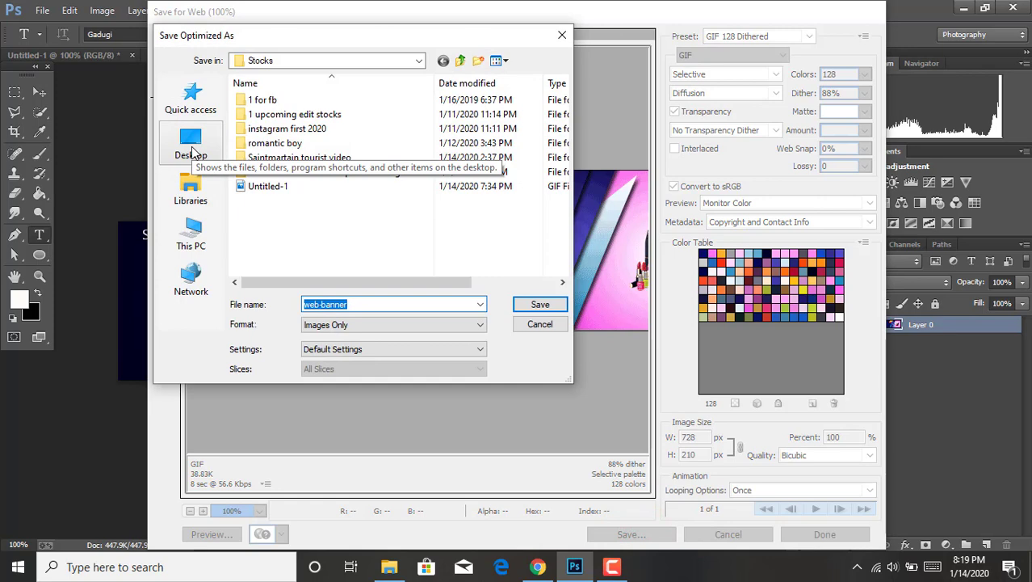
left_click(191, 146)
double_click(459, 174)
type(".gif")
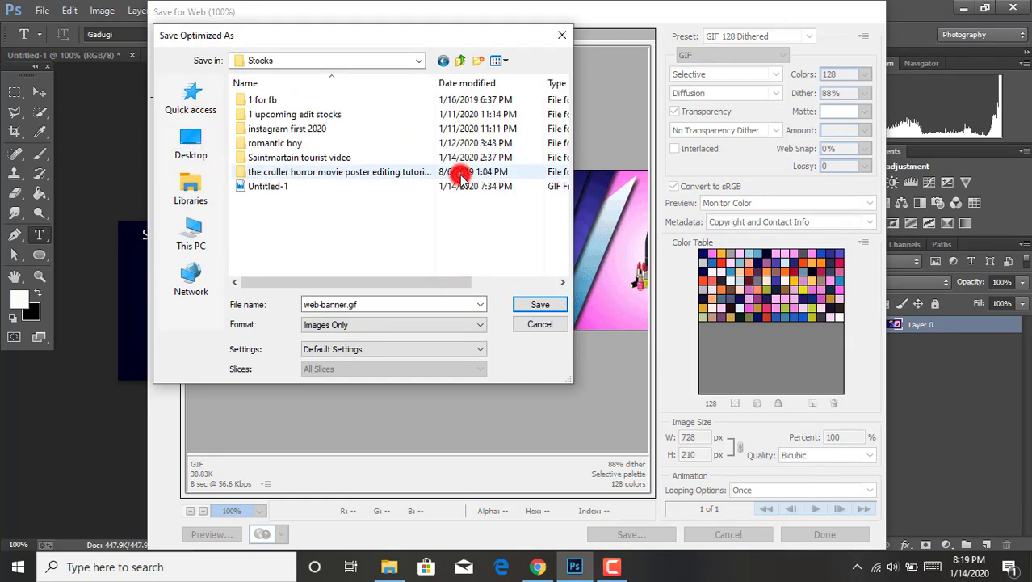
left_click(529, 306)
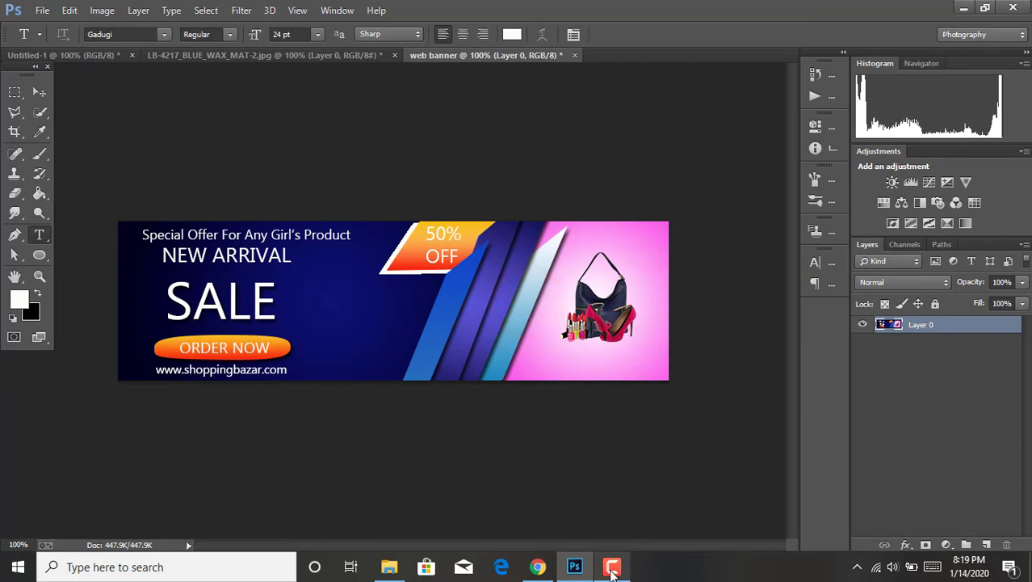